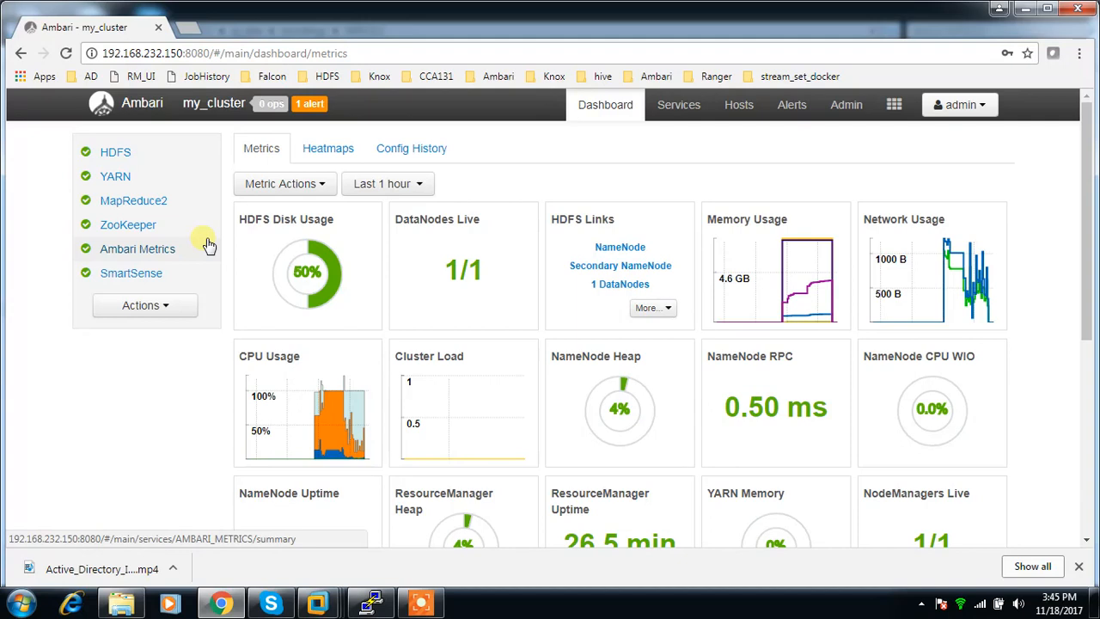
Switch to the AD-Server virtual machine in VMware Workstation.
click(847, 105)
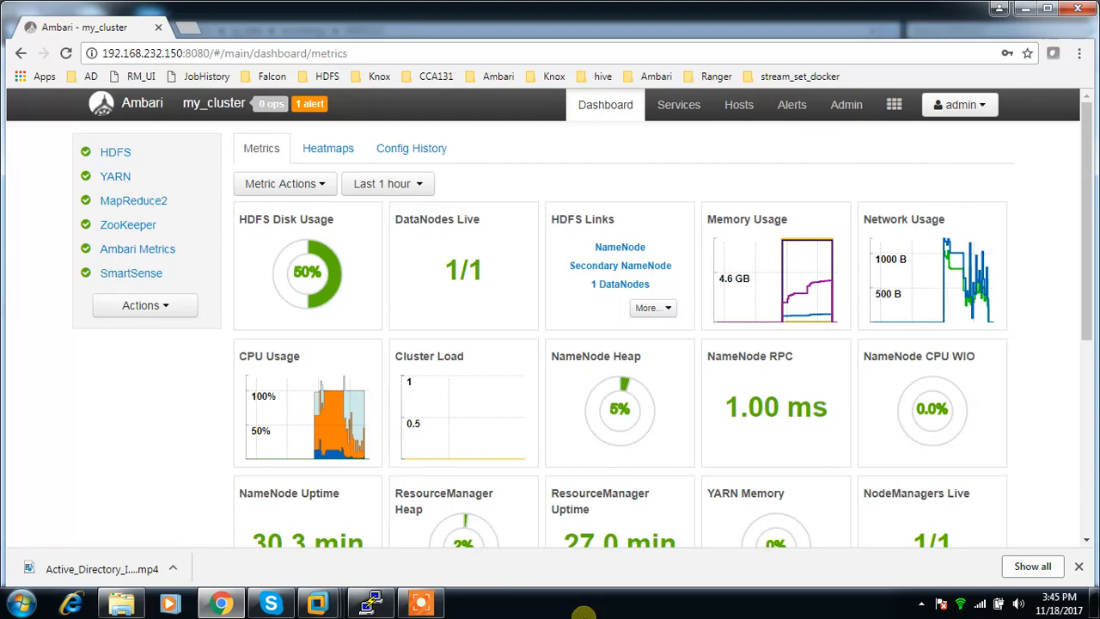
mouse_move(318, 605)
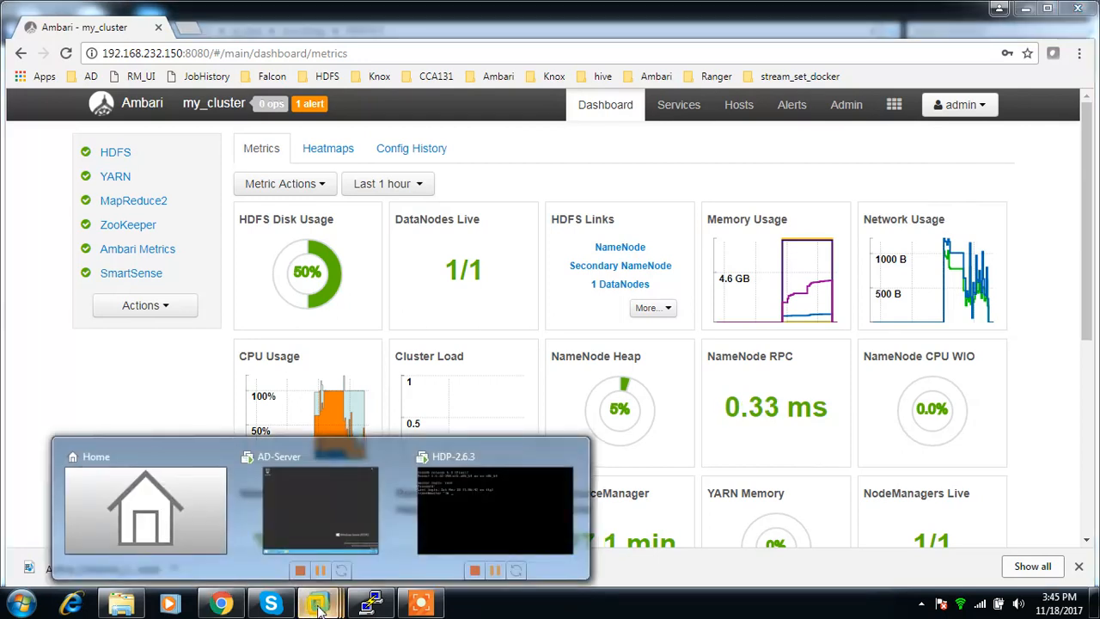
click(355, 515)
drag(989, 329, 989, 410)
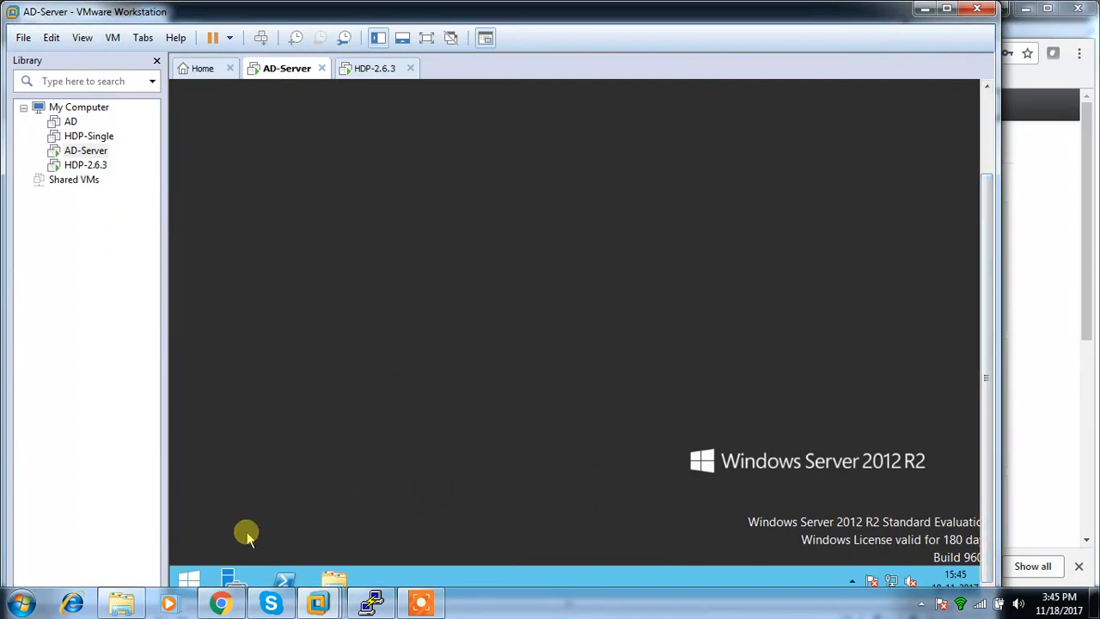
click(189, 577)
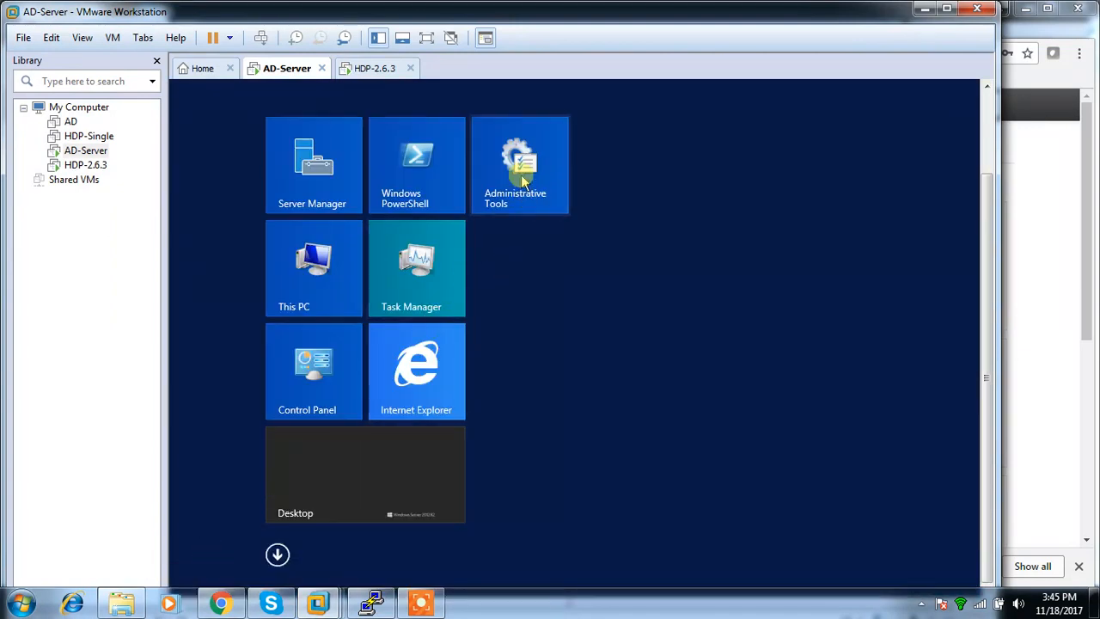
click(521, 177)
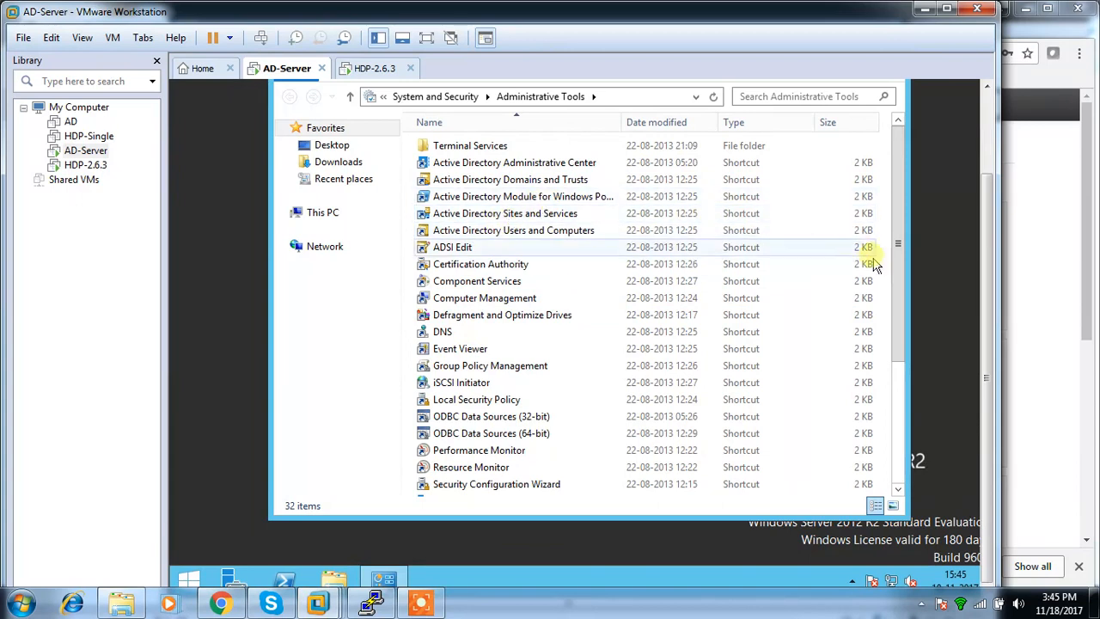
drag(897, 295, 913, 162)
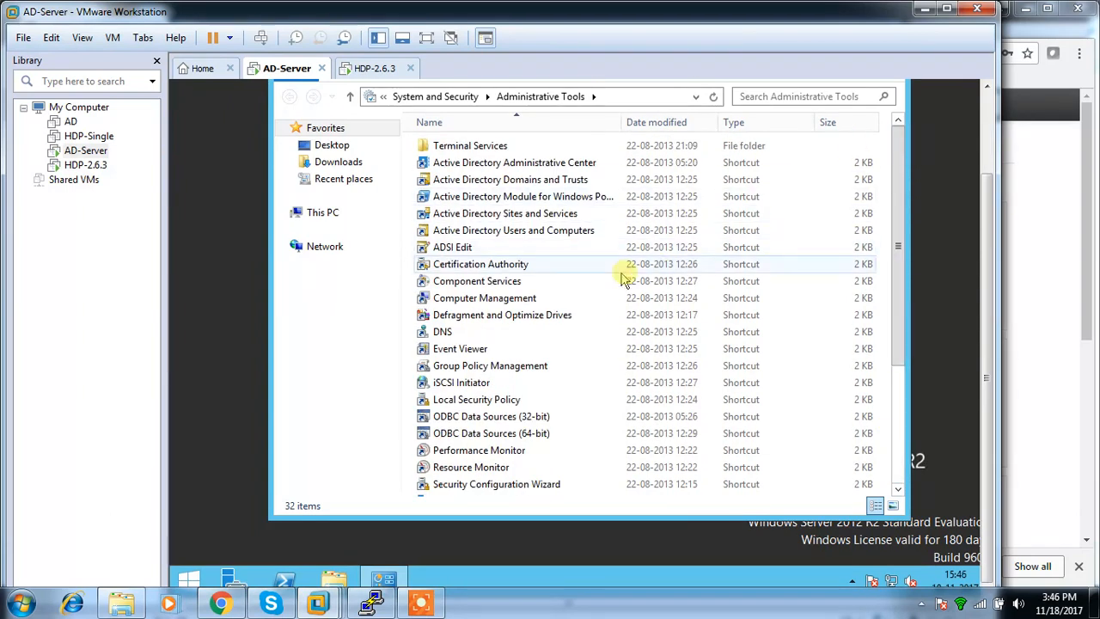
drag(987, 203, 1001, 122)
click(899, 148)
drag(987, 258, 975, 385)
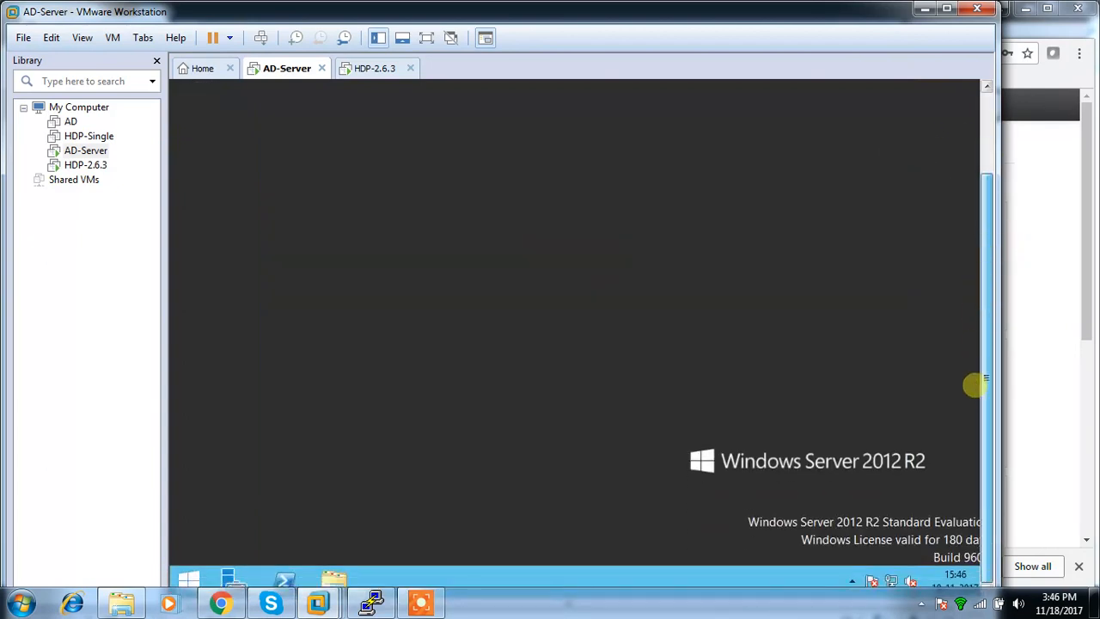
Open Server Manager on the AD server and launch the Certification Authority console from it.
click(232, 579)
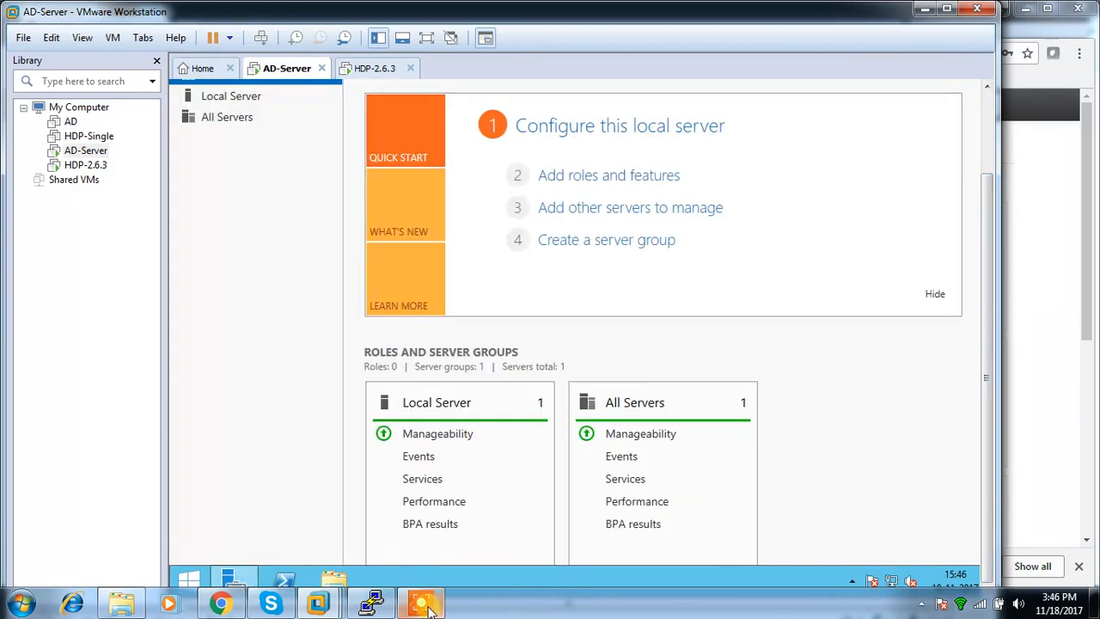
click(428, 608)
click(591, 577)
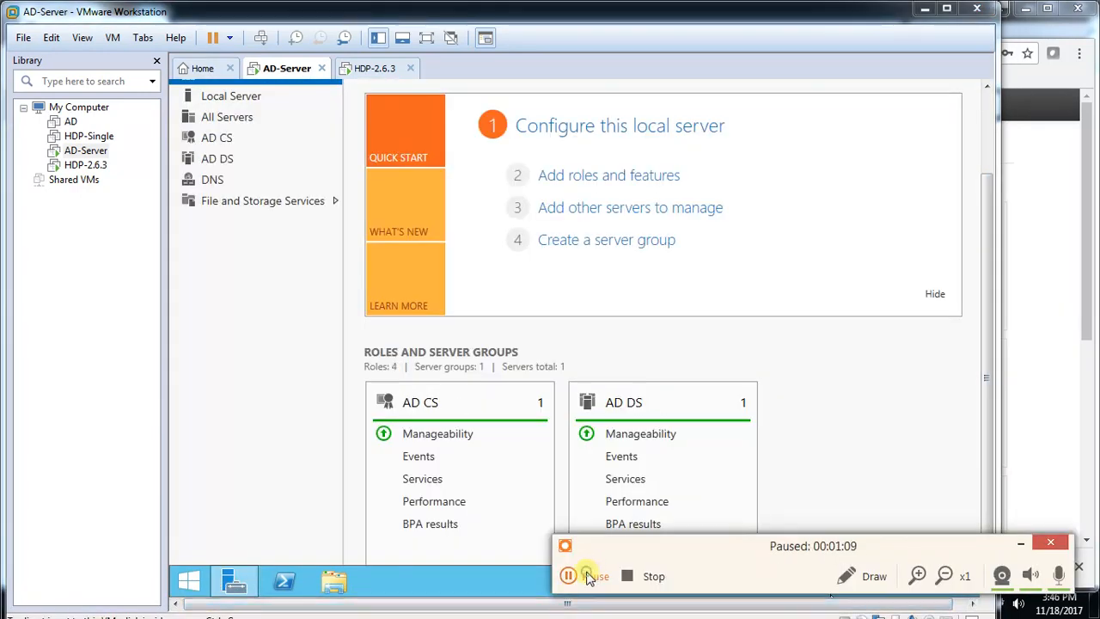
click(589, 576)
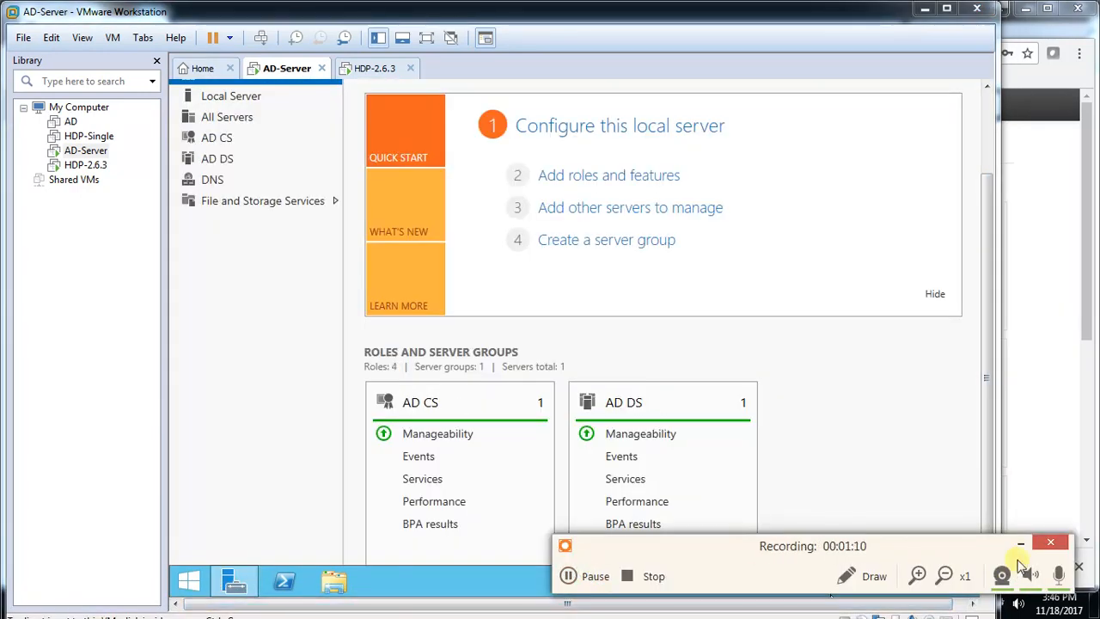
click(1020, 543)
drag(984, 421, 992, 254)
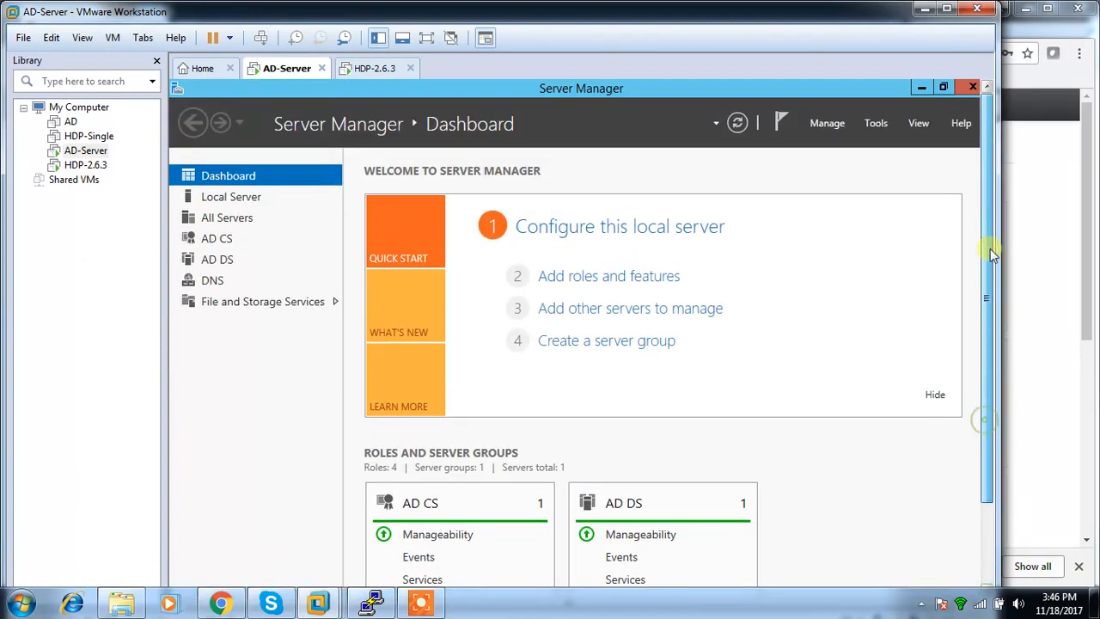
click(876, 123)
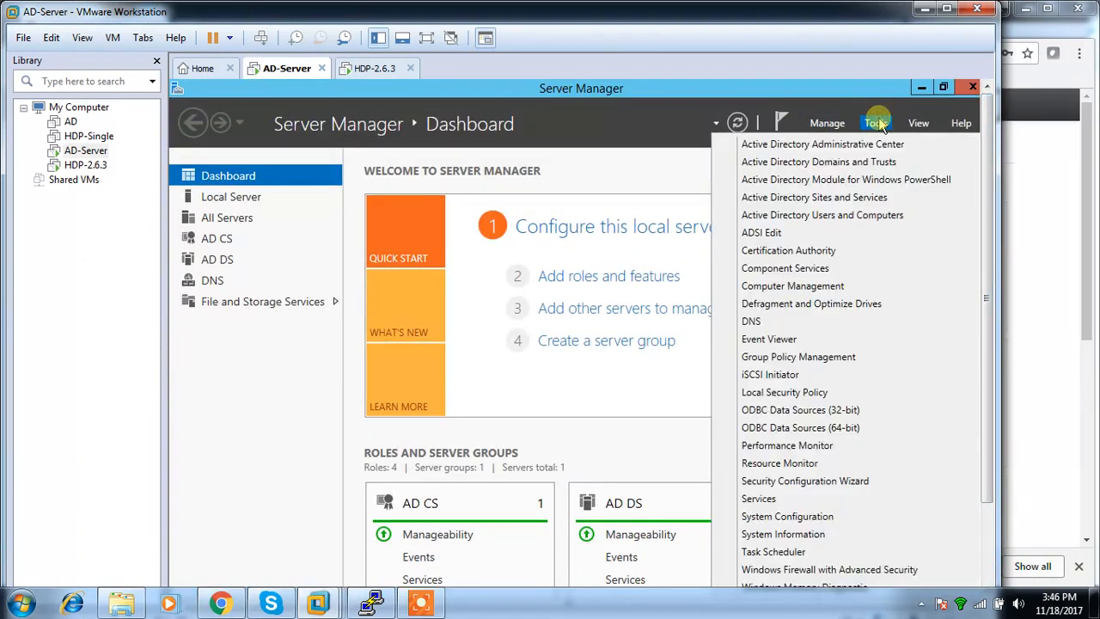
click(780, 253)
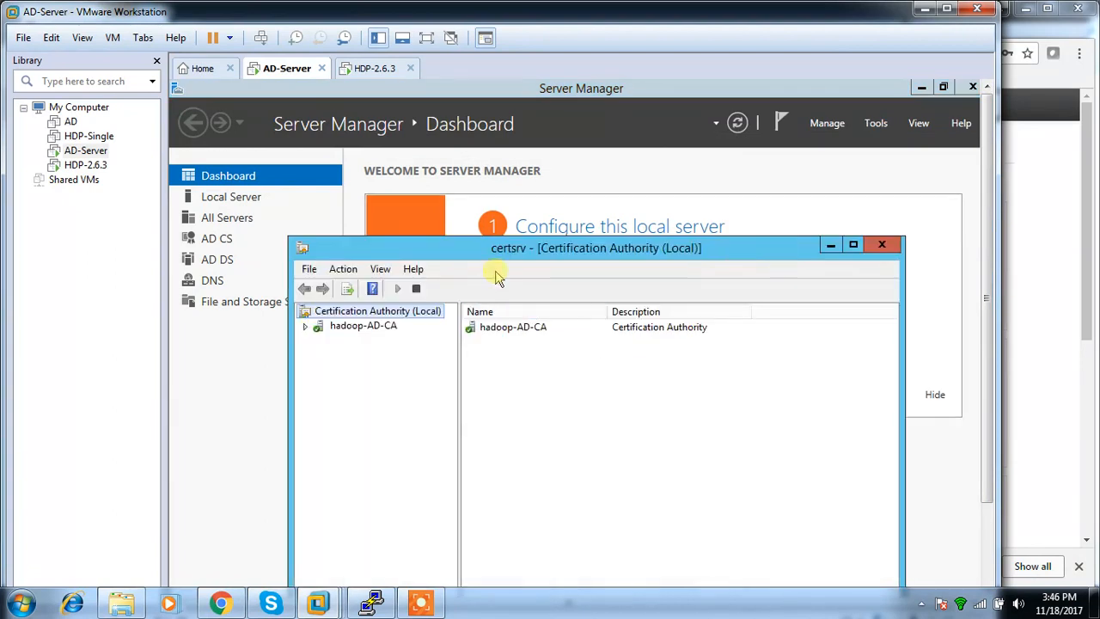
drag(515, 249, 529, 146)
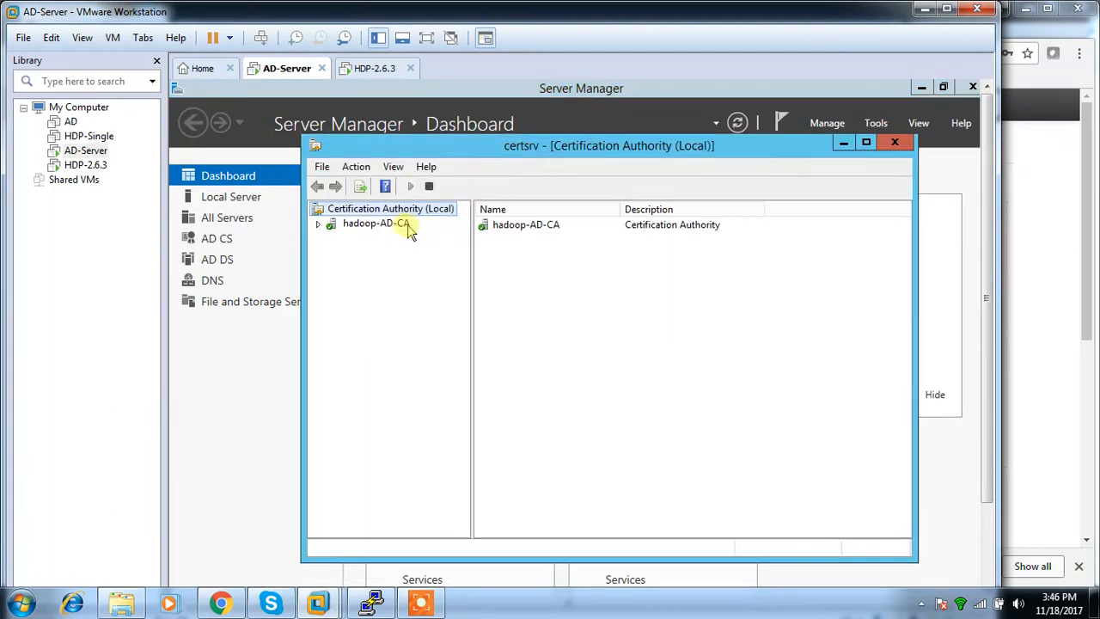
Open the properties of the hadoop-AD-CA authority and show the details of its certificate, Certificate #0.
click(378, 223)
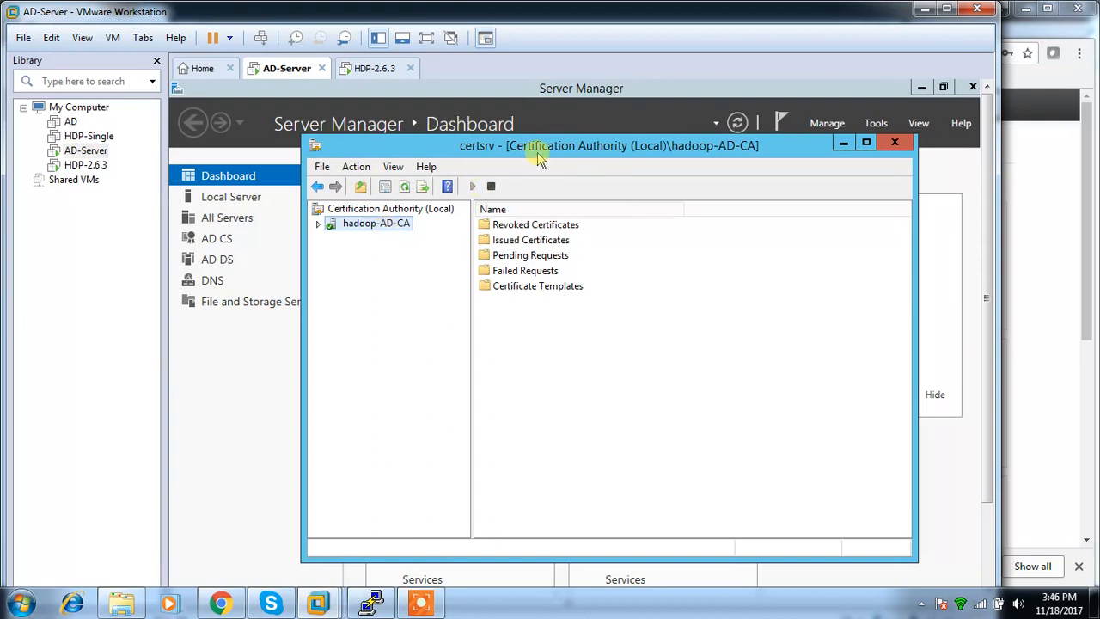
right_click(339, 233)
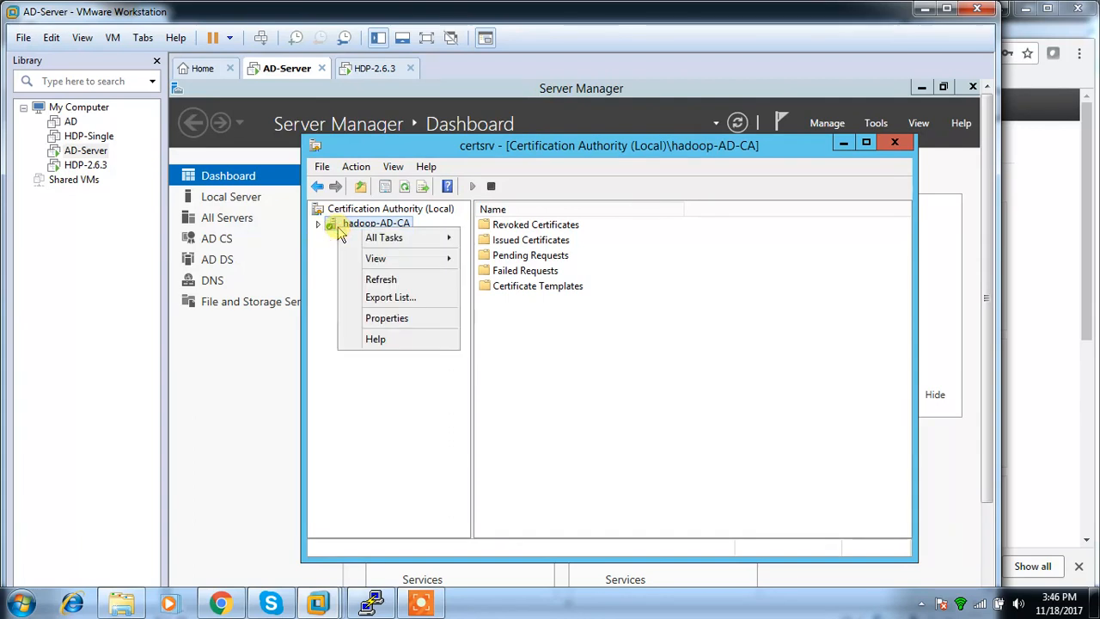
click(368, 320)
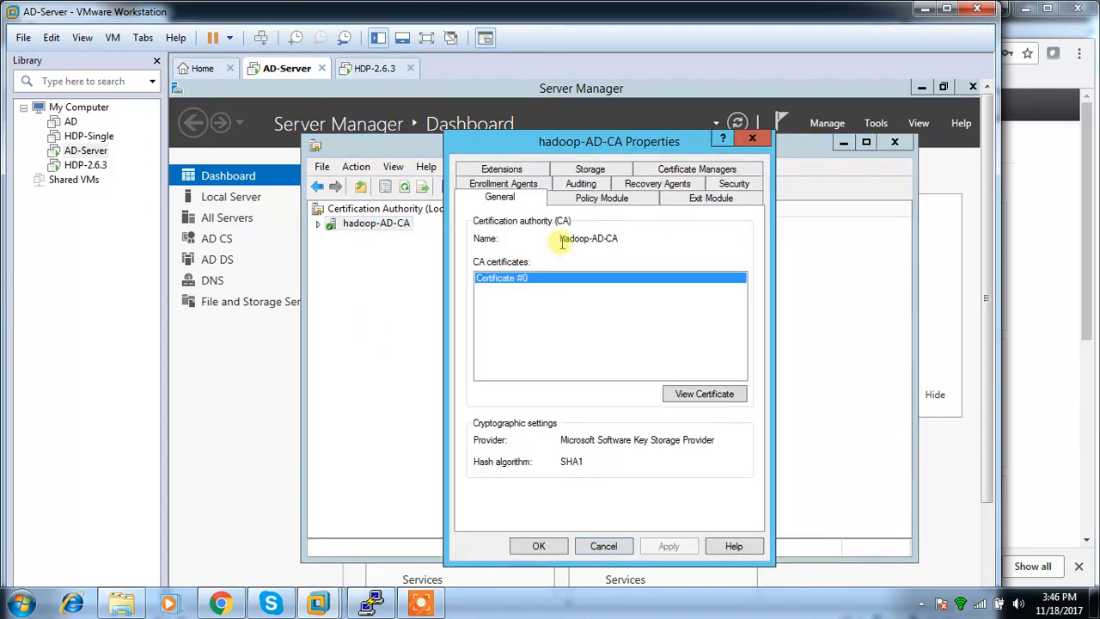
click(701, 394)
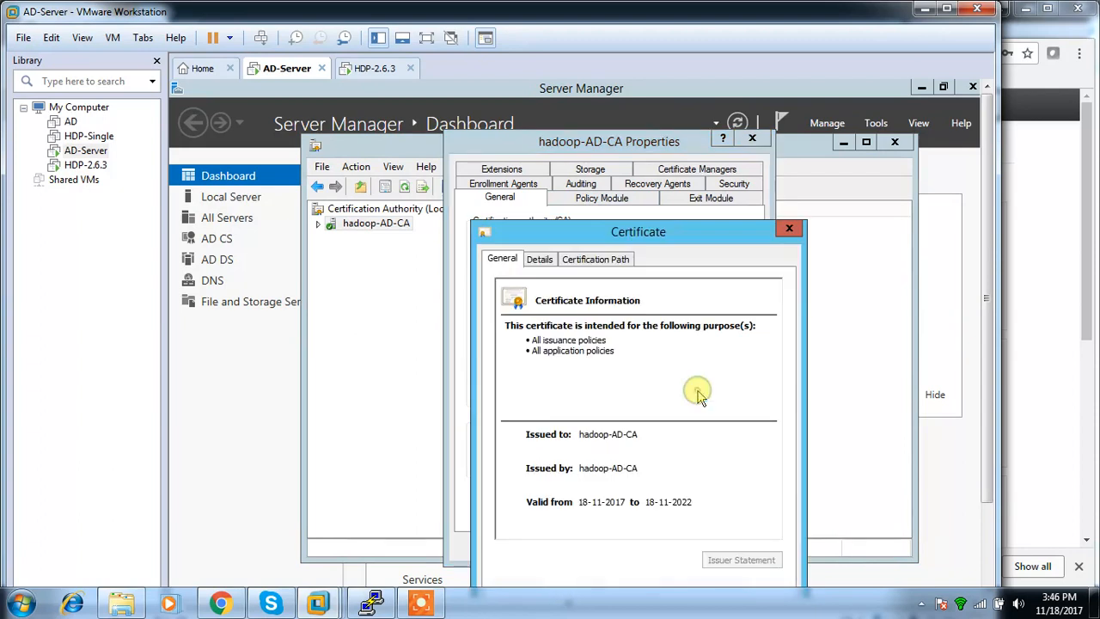
click(547, 259)
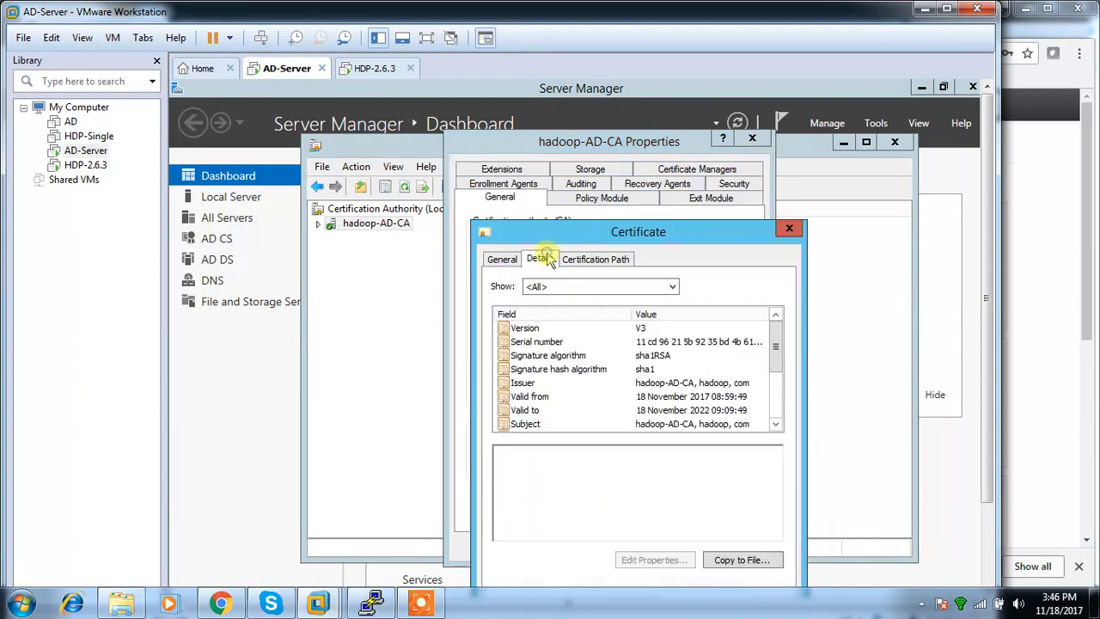
Start exporting the CA certificate to a file in the Base-64 encoded X.509 (.CER) format.
click(740, 559)
drag(665, 249, 659, 112)
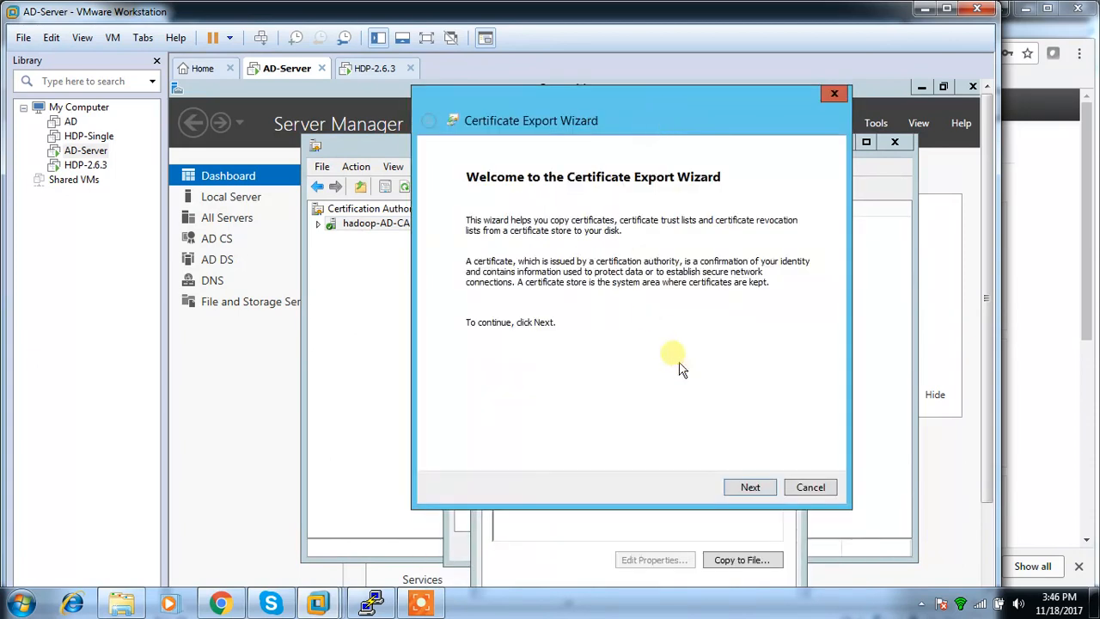
click(747, 487)
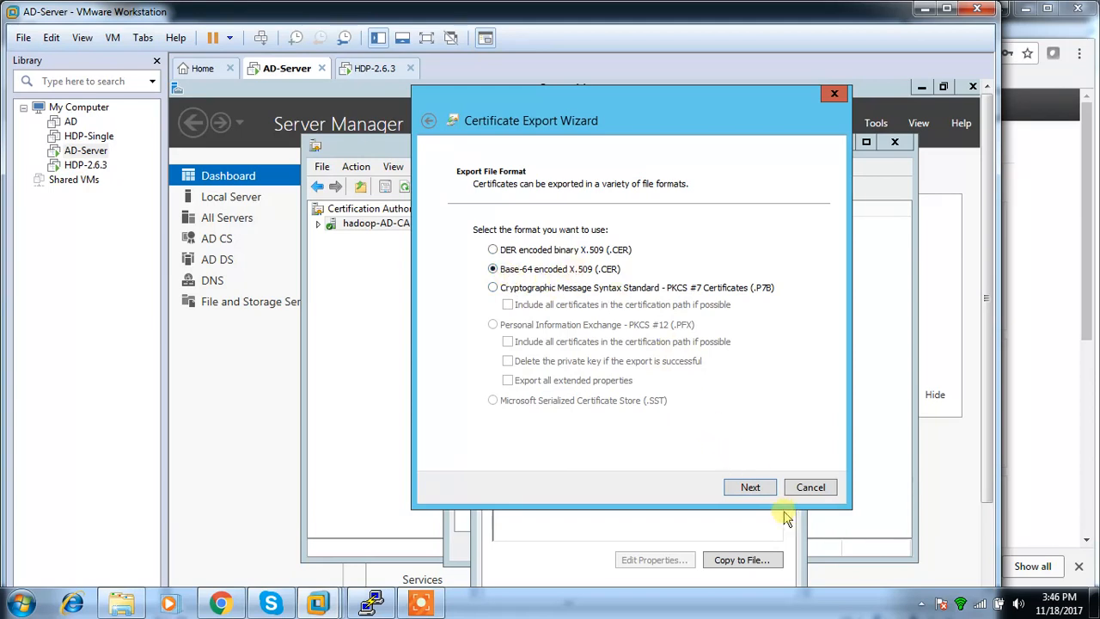
click(751, 487)
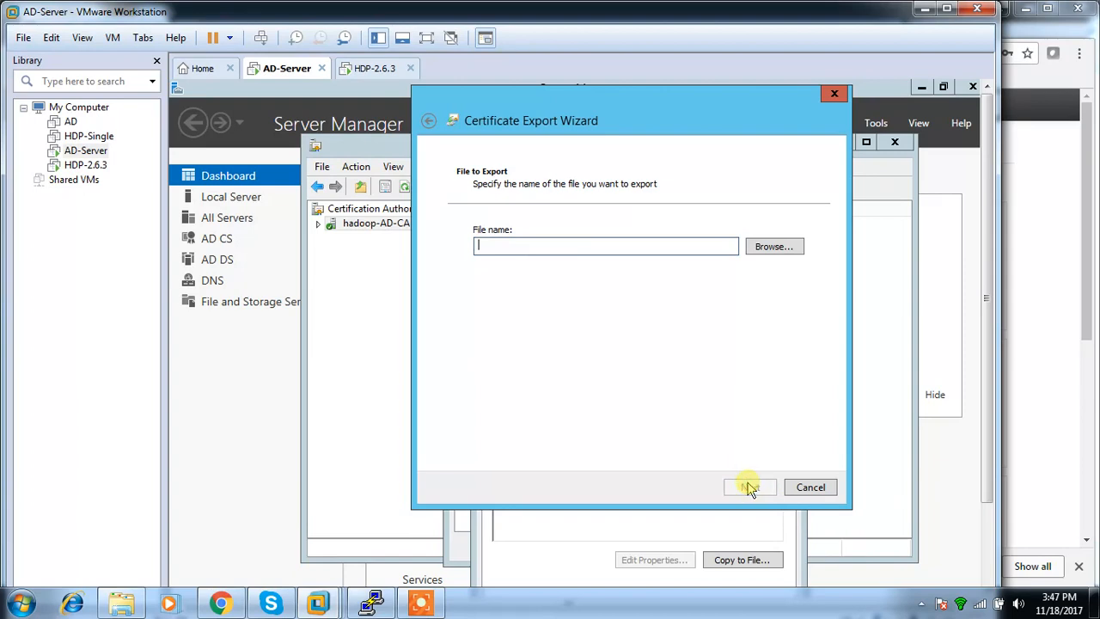
Set the export file to activedirectory.cer on the Desktop and finish the certificate export.
click(776, 246)
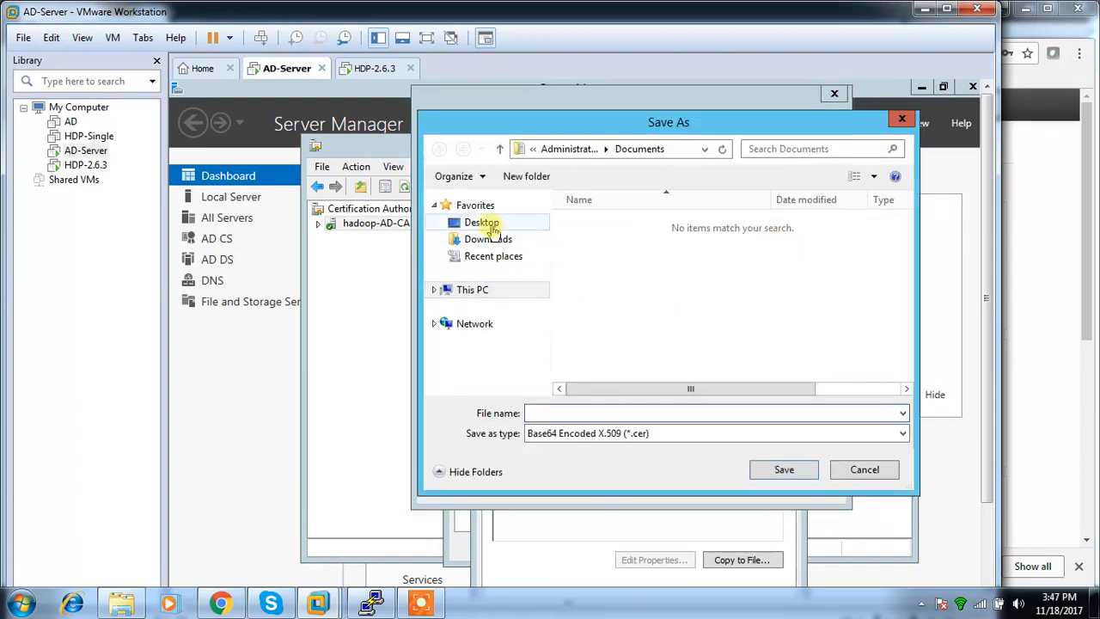
click(483, 224)
click(579, 415)
text(activedirectory.cer)
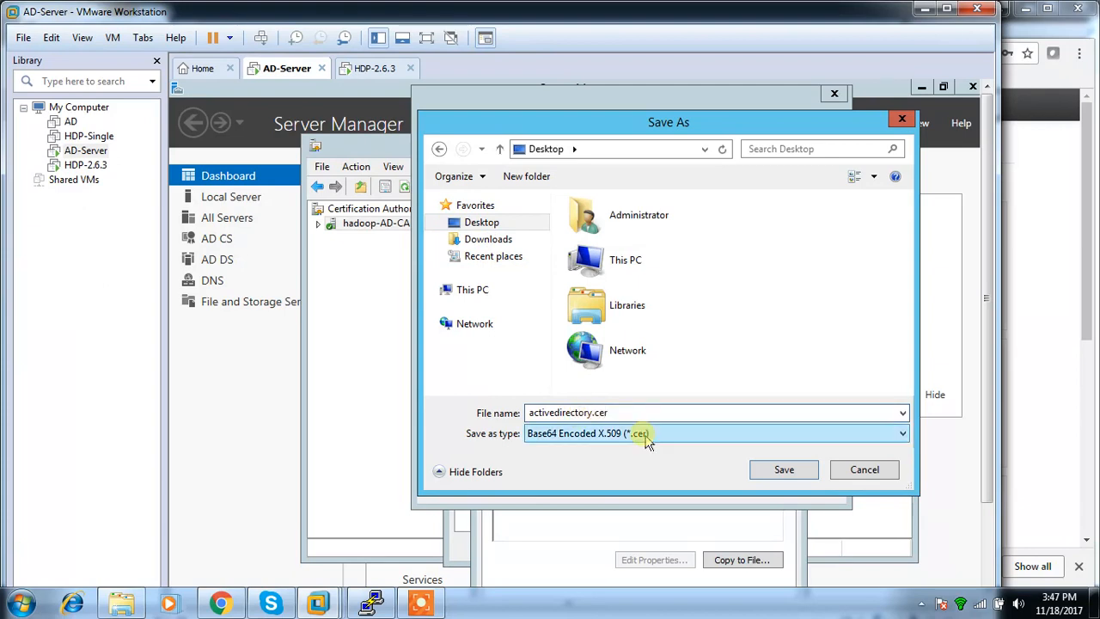
click(776, 471)
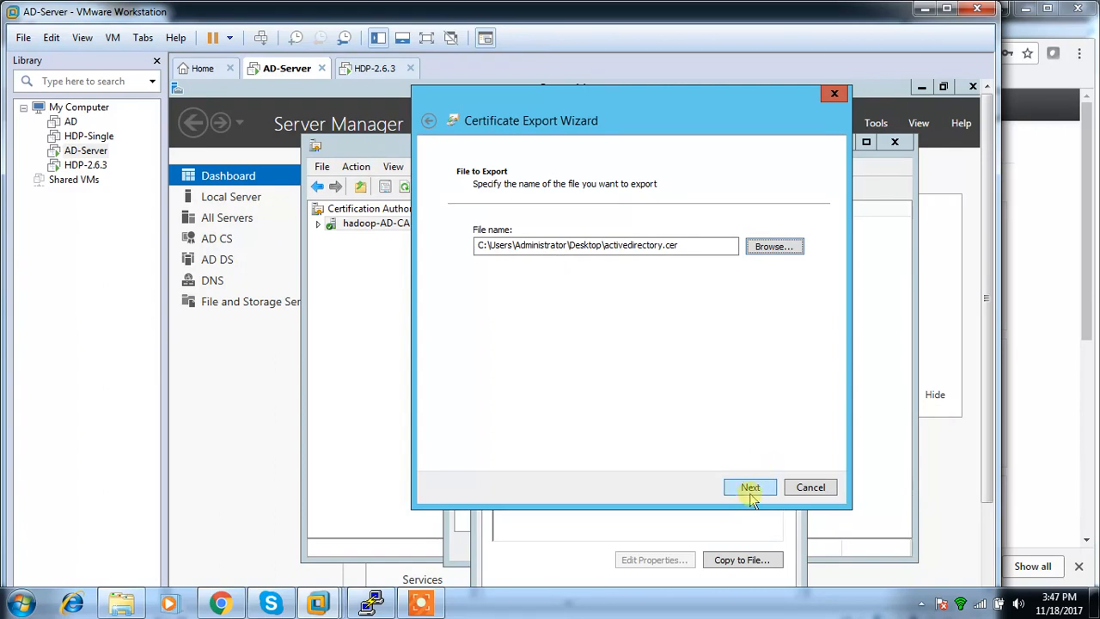
click(746, 486)
click(747, 486)
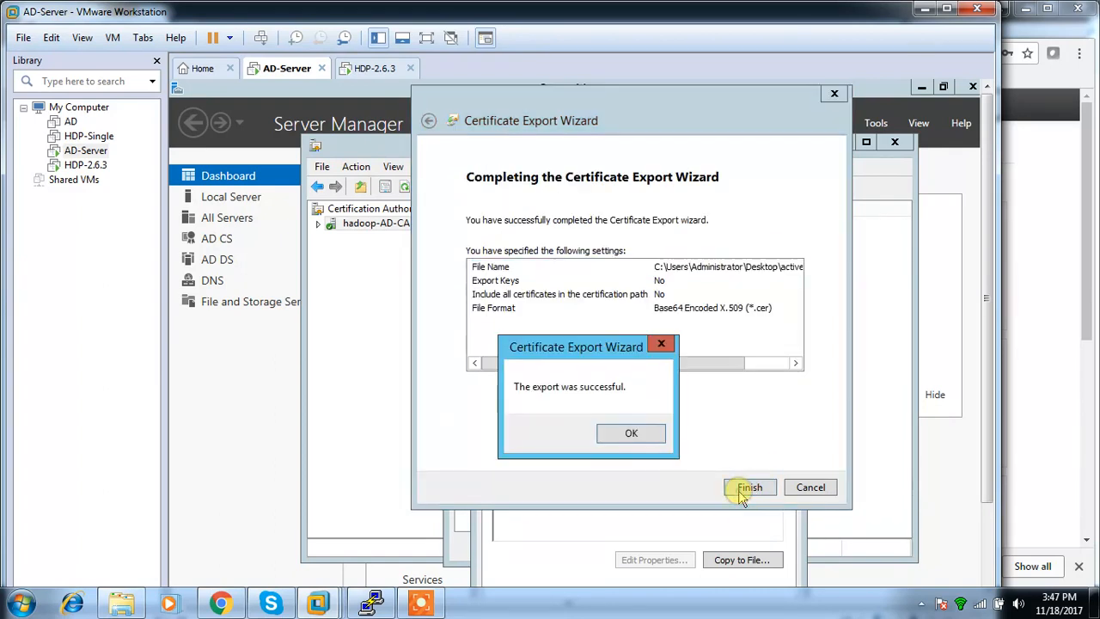
click(627, 432)
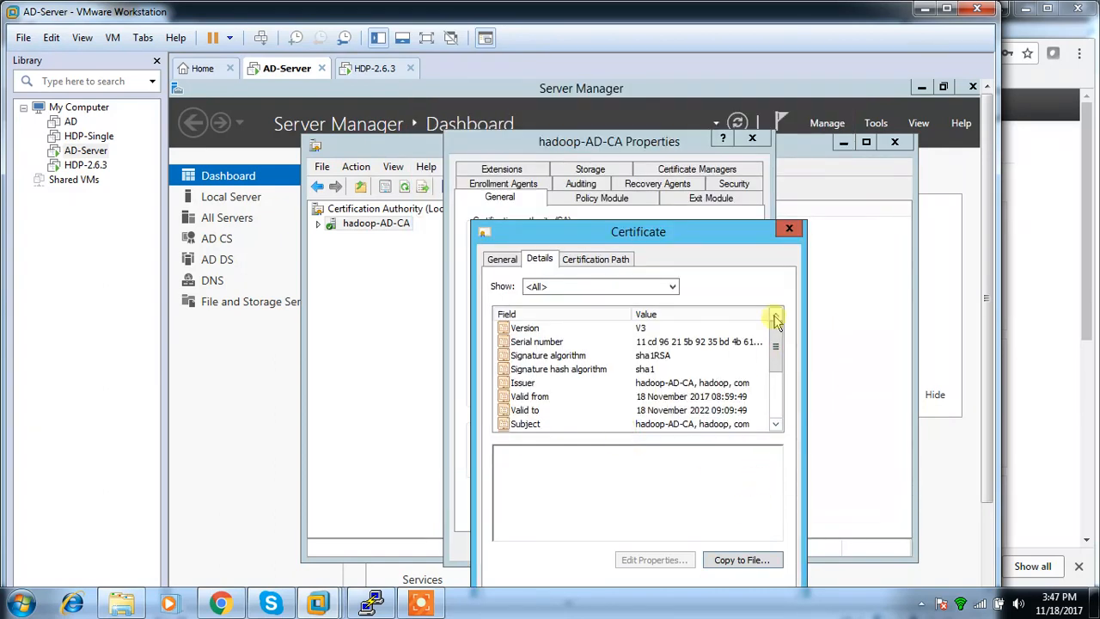
Close the certificate window and switch the AD-Server virtual machine to full screen.
click(787, 234)
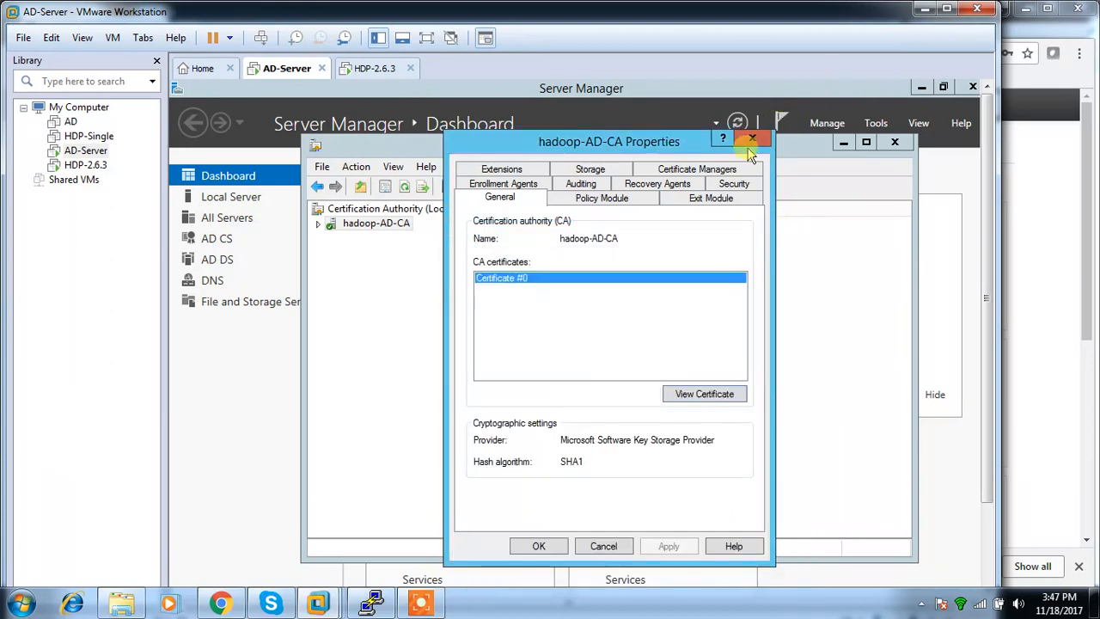
click(946, 9)
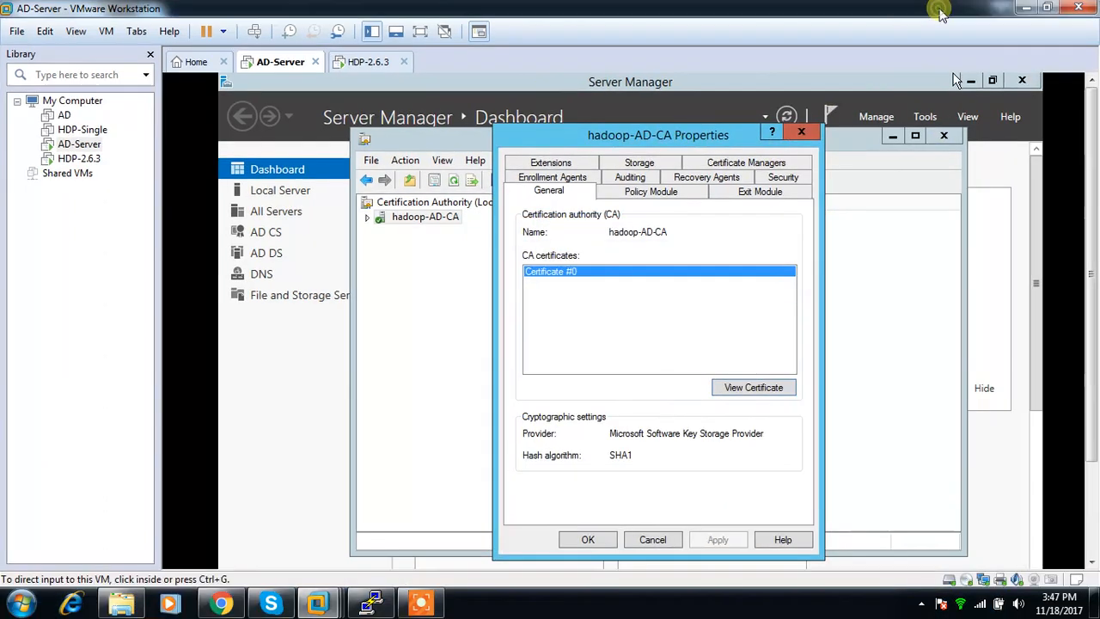
click(420, 32)
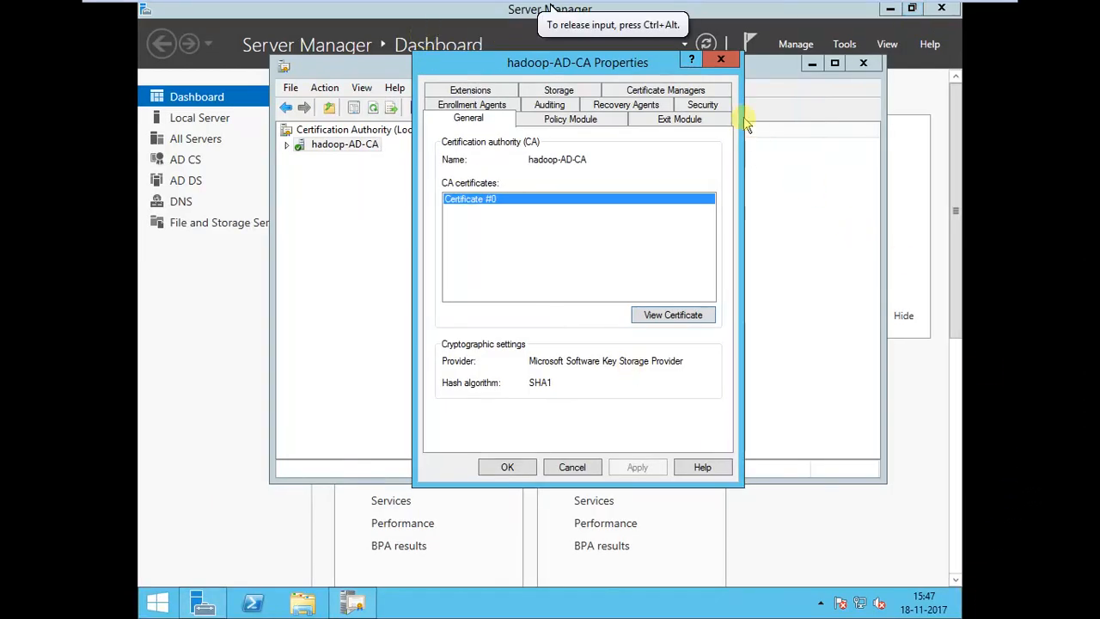
Close the hadoop-AD-CA properties and Certification Authority console, and minimise Server Manager to select the exported certificate on the desktop.
click(713, 57)
click(863, 62)
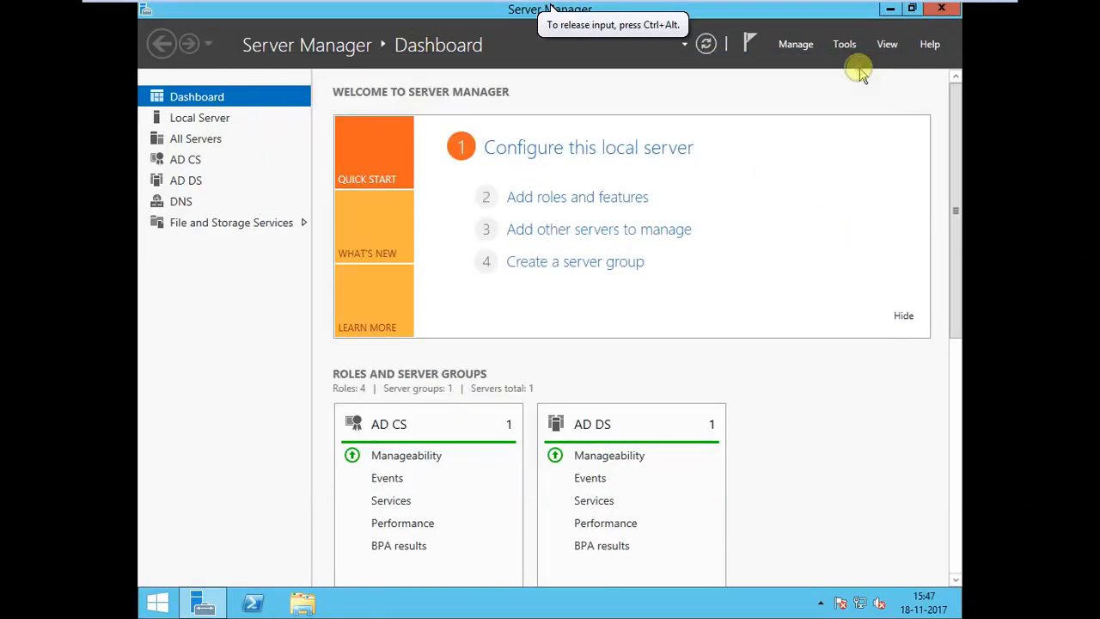
click(891, 11)
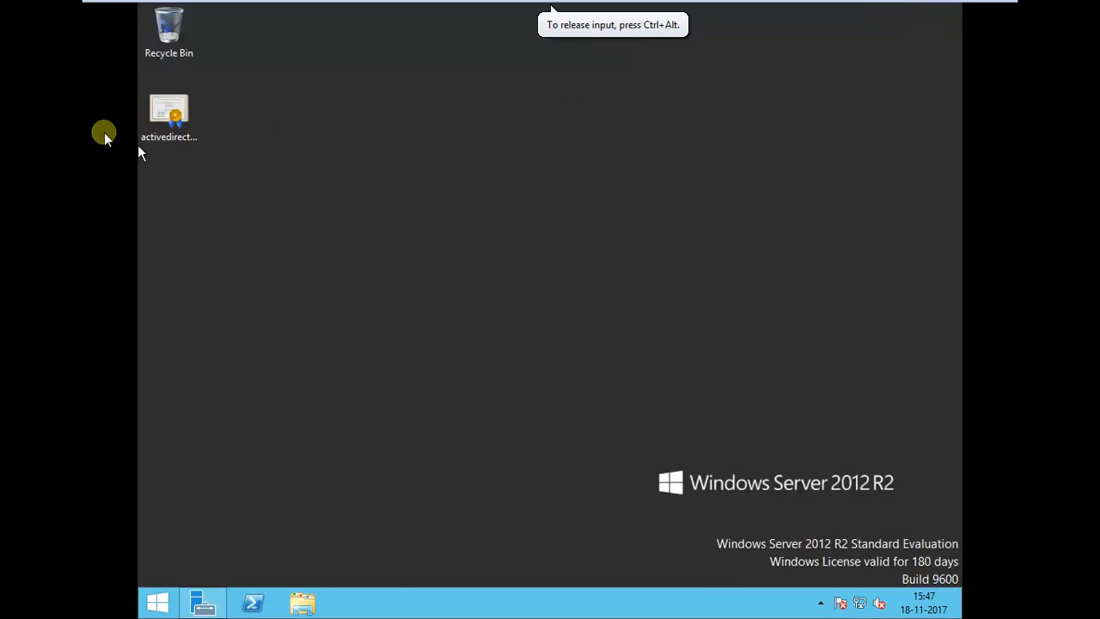
click(166, 120)
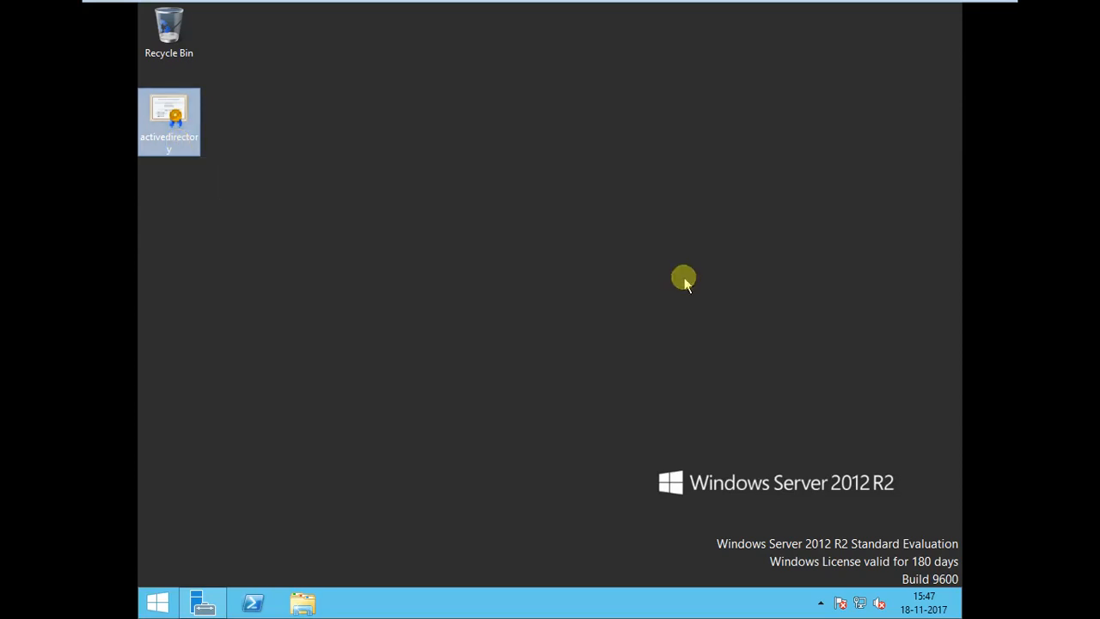
Check the AD server's date, time and time zone settings without changing them.
click(922, 608)
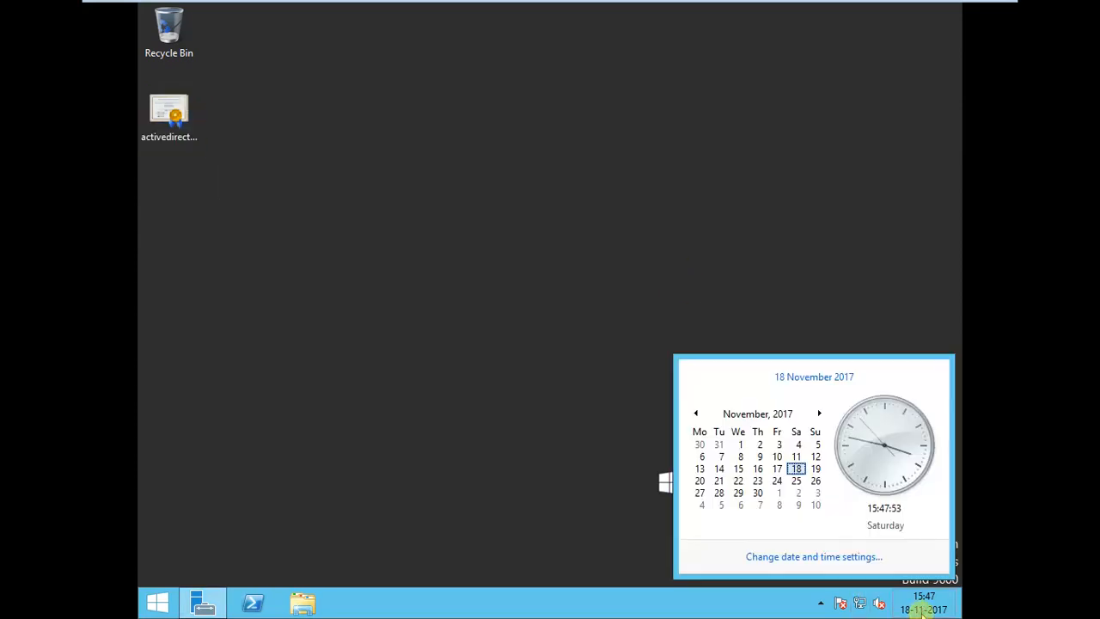
click(783, 554)
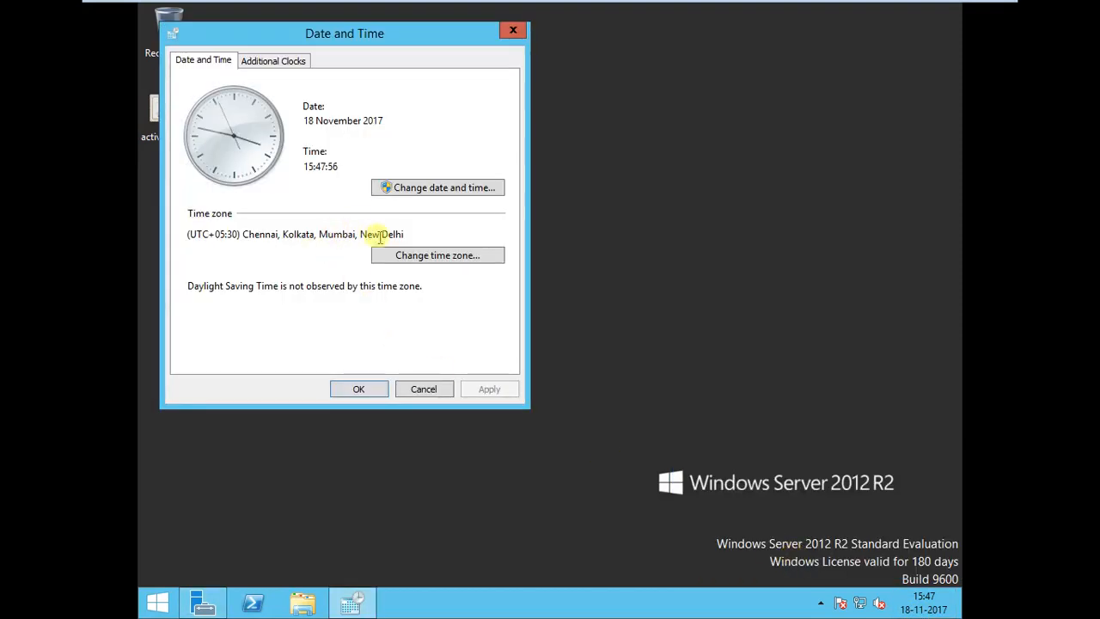
click(423, 390)
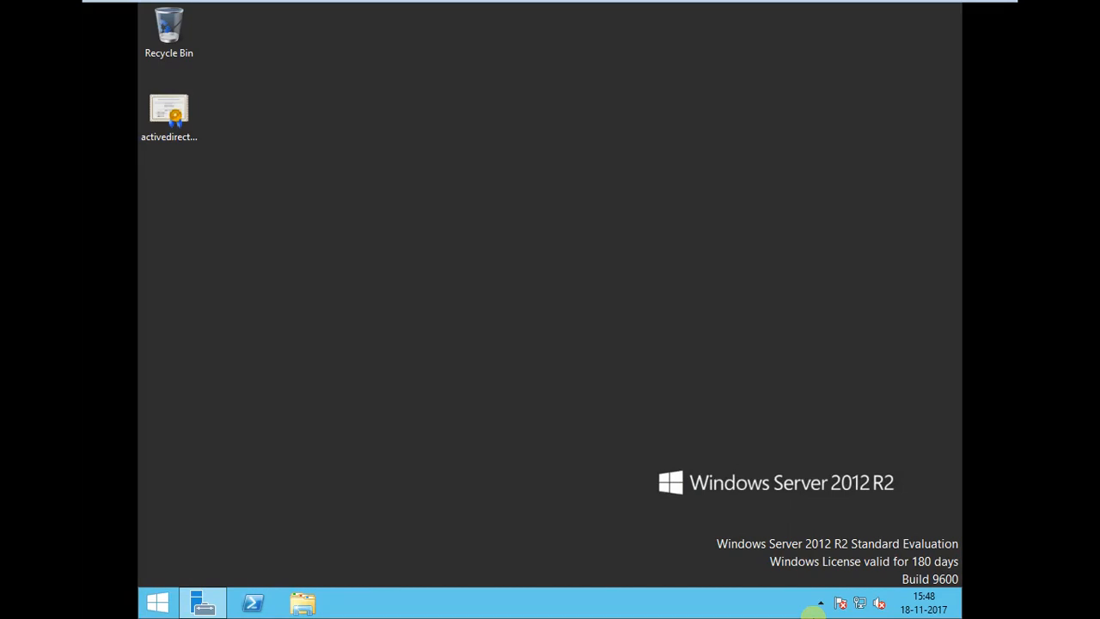
Open Active Directory Users and Computers from Server Manager and expand the hadoop.com domain.
click(203, 604)
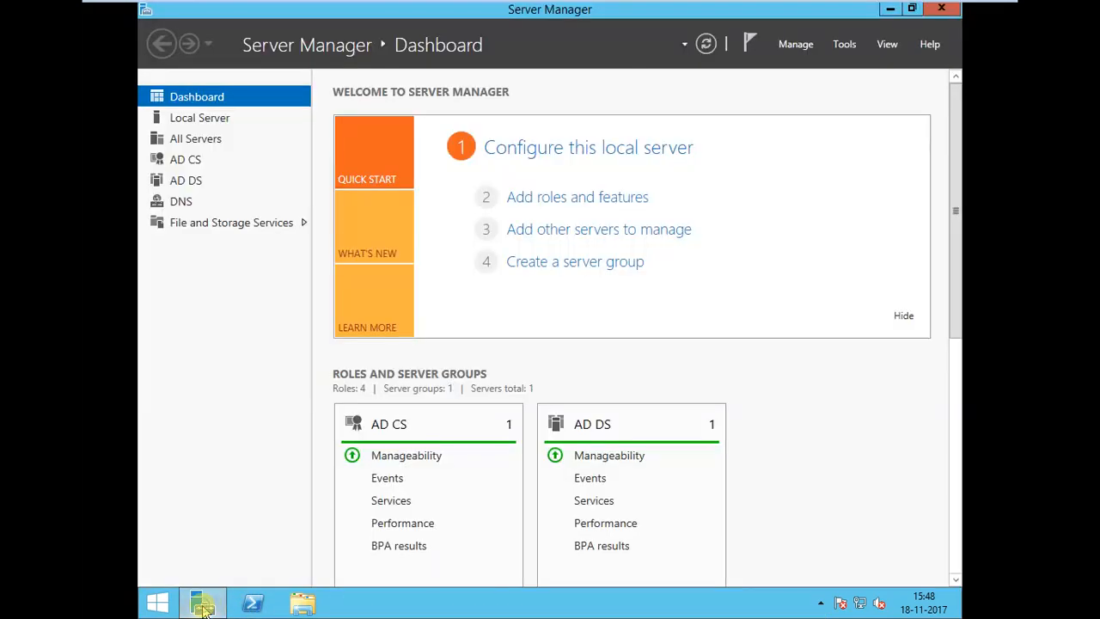
click(846, 47)
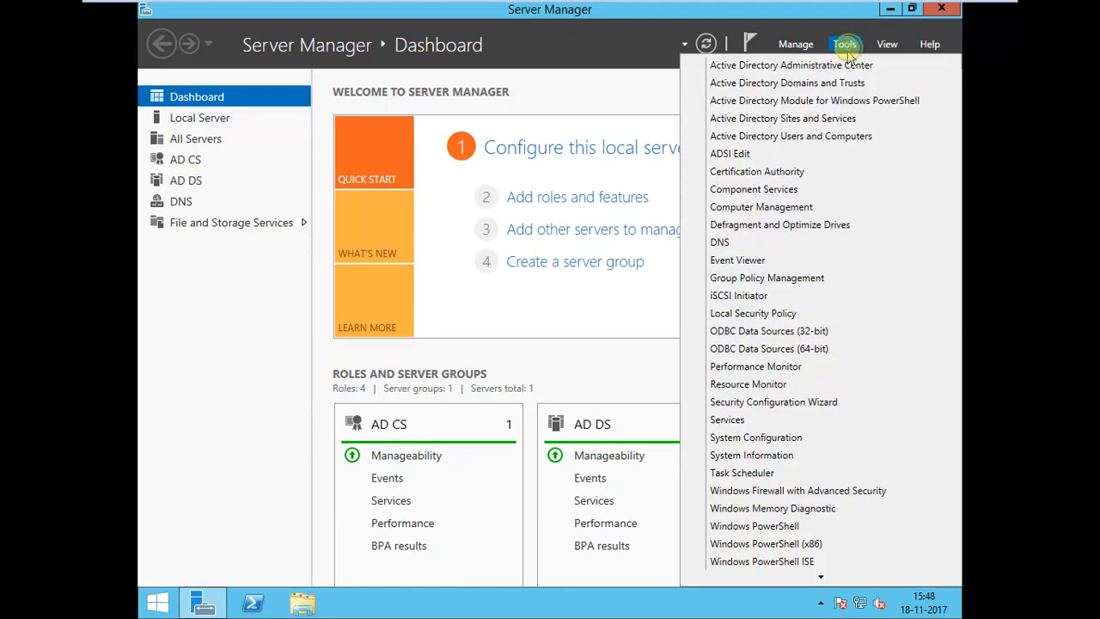
click(807, 137)
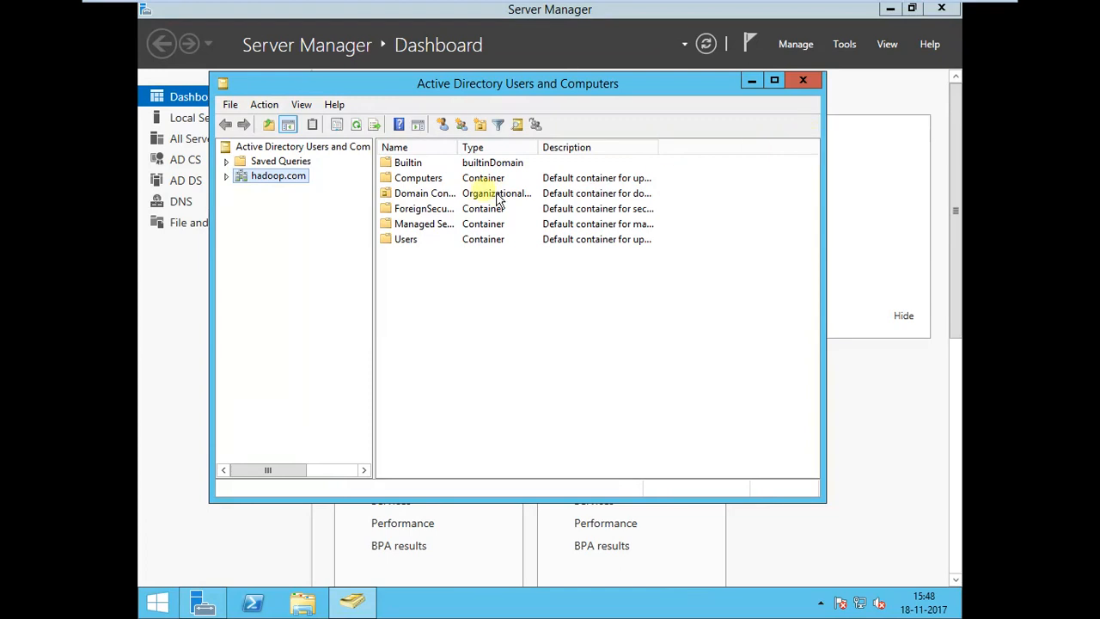
click(223, 176)
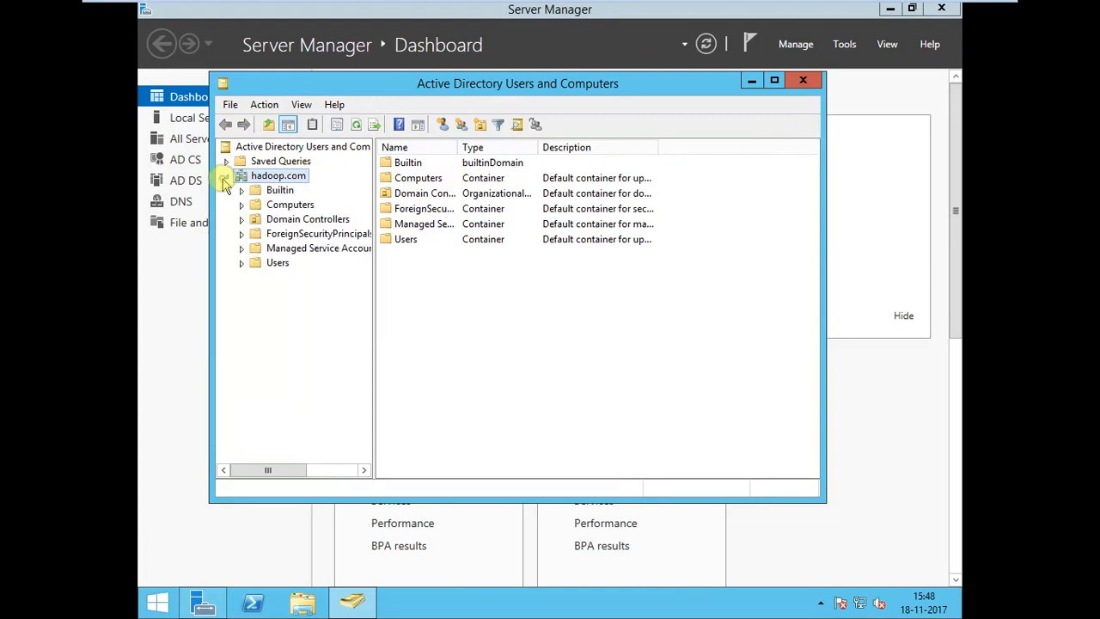
Create an organizational unit named service_accounts in the hadoop.com domain.
right_click(269, 181)
mouse_move(326, 302)
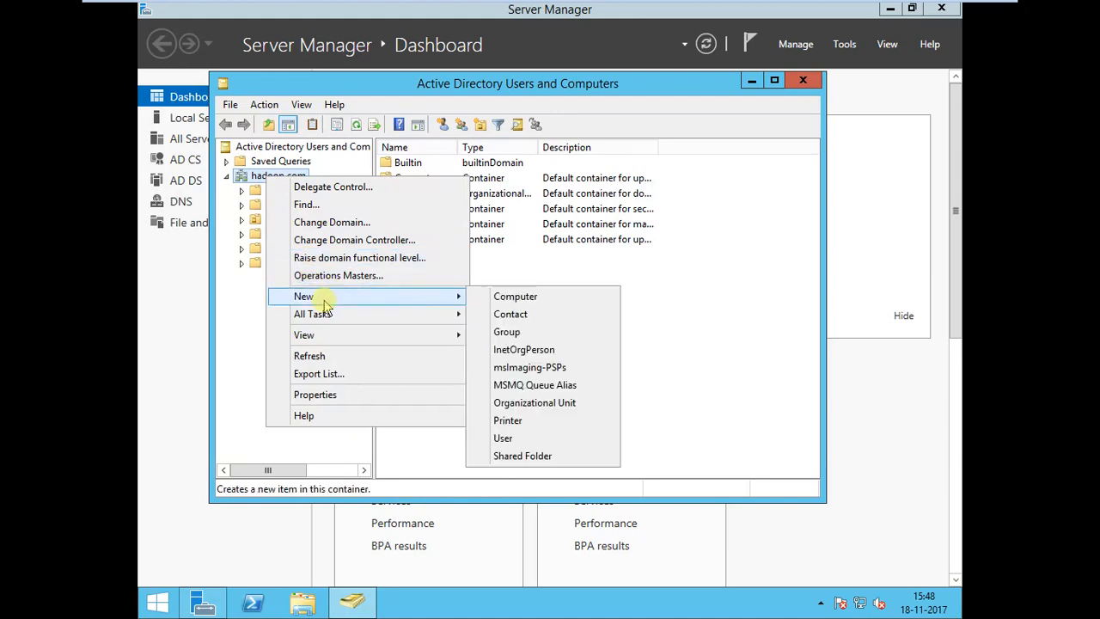
click(520, 403)
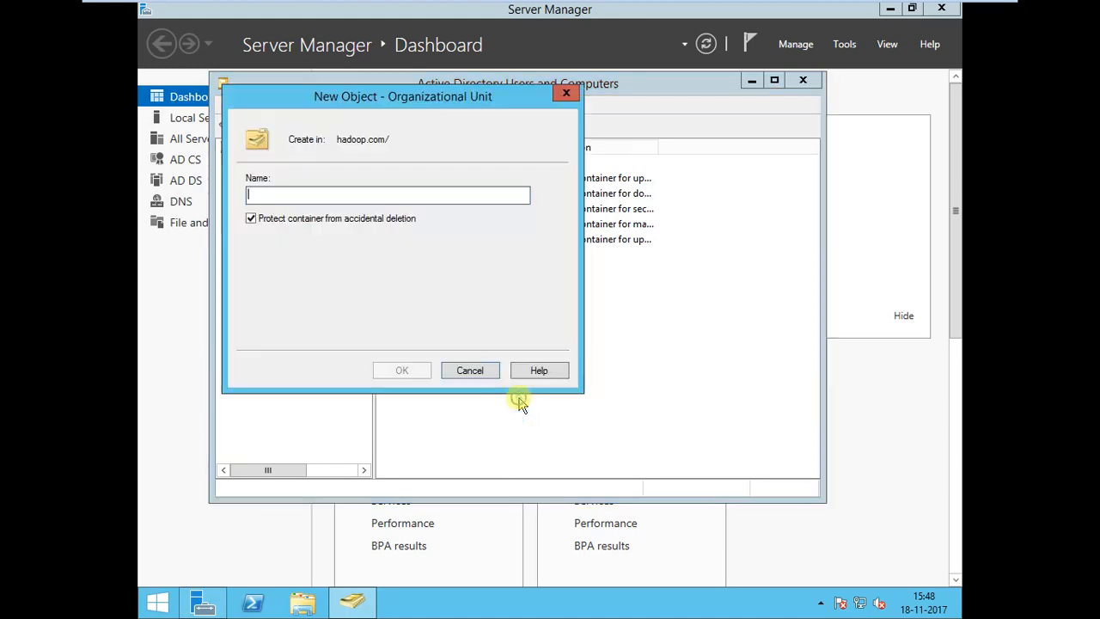
drag(406, 94, 634, 206)
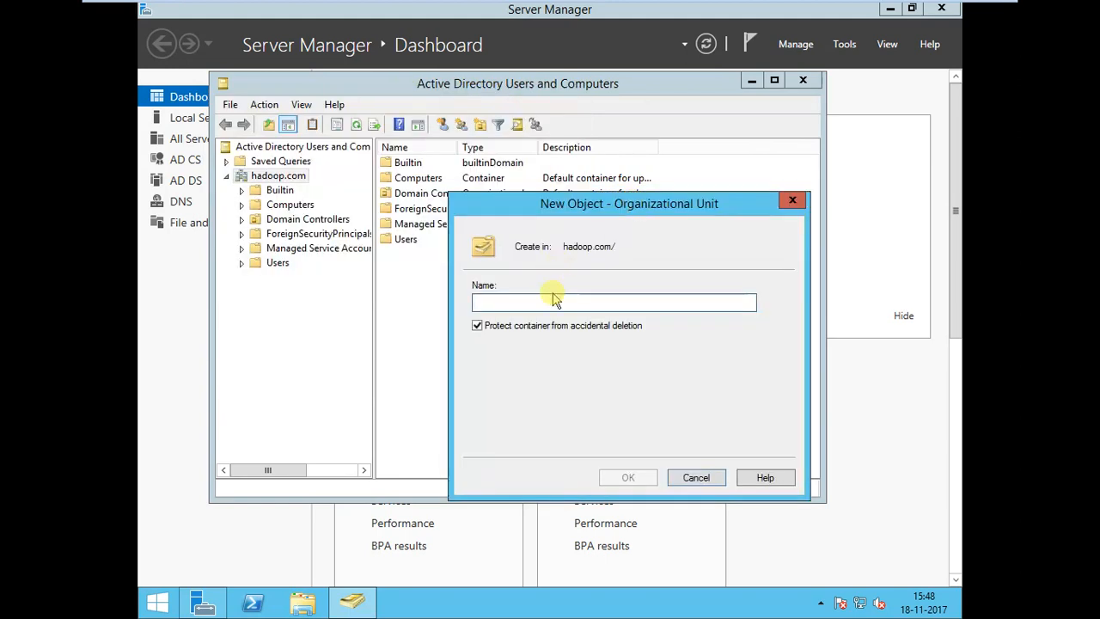
text(service_accounts)
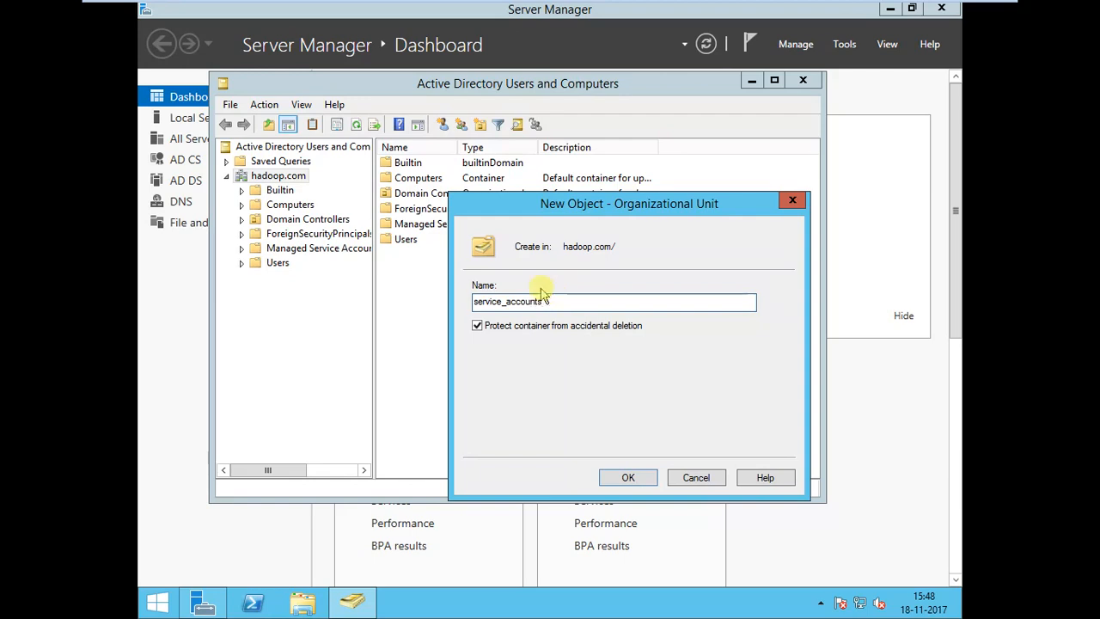
click(628, 477)
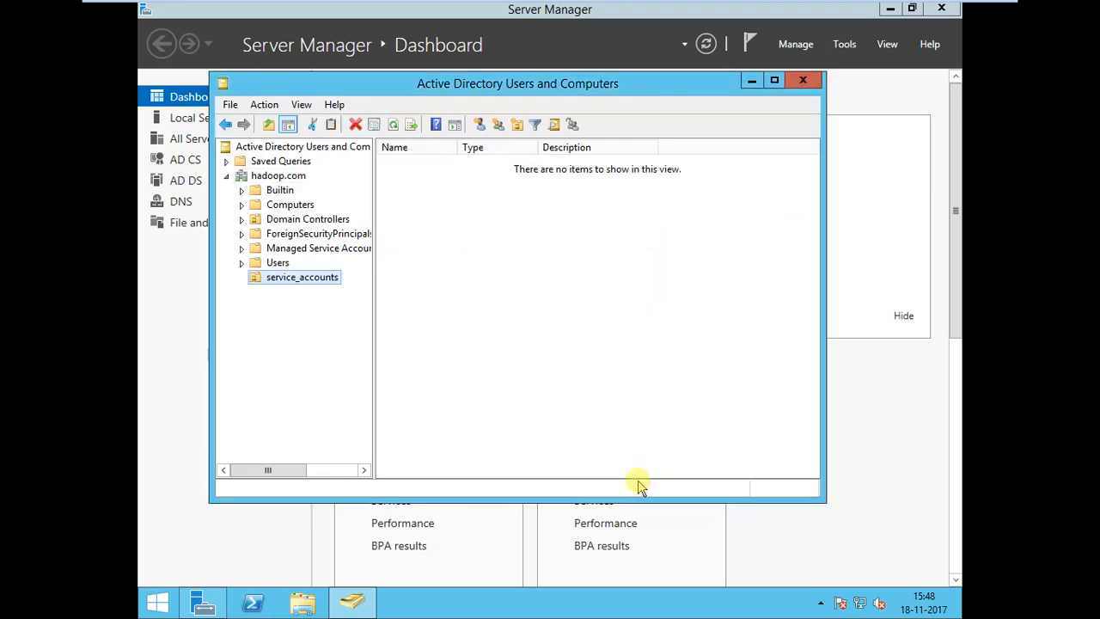
Start a new user in service_accounts with first name hdp, last name admin and logon name hdpadmin at hadoop.com.
right_click(307, 284)
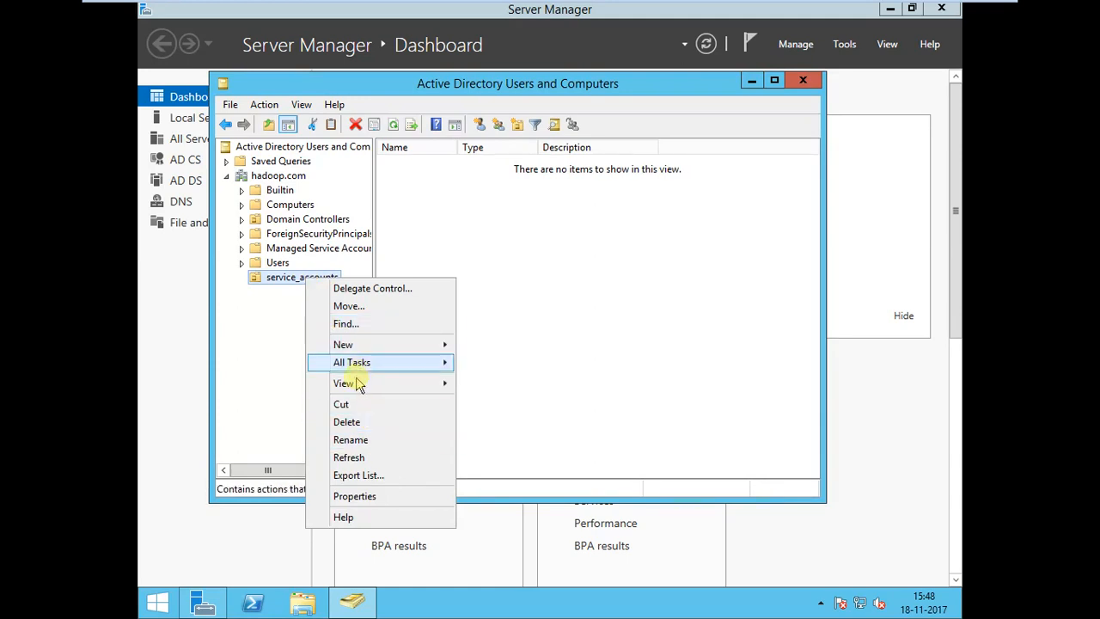
mouse_move(362, 347)
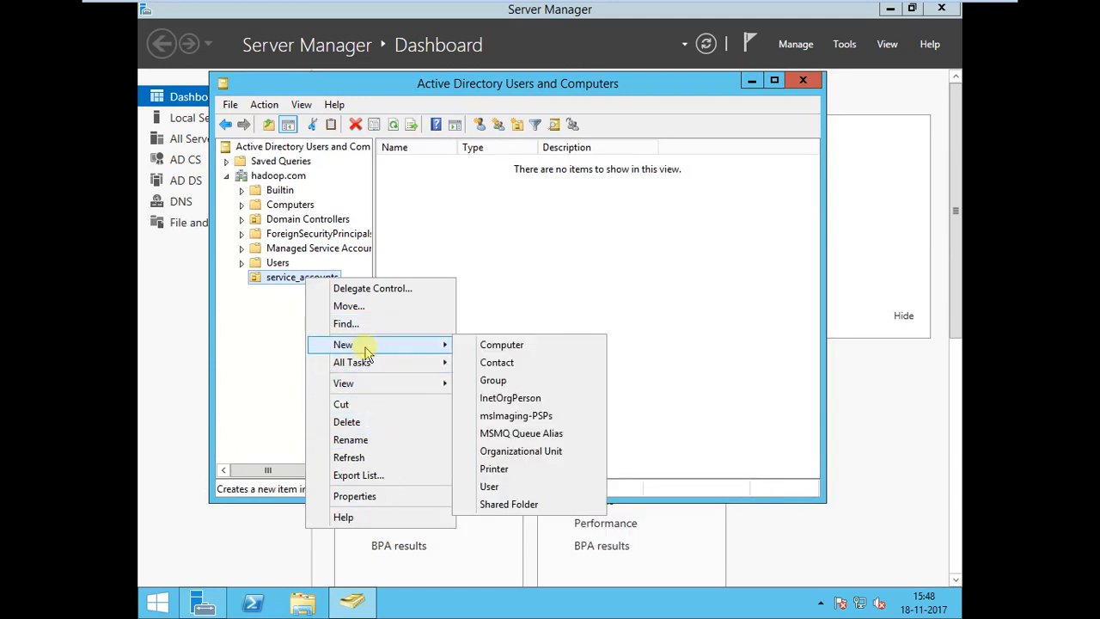
click(502, 487)
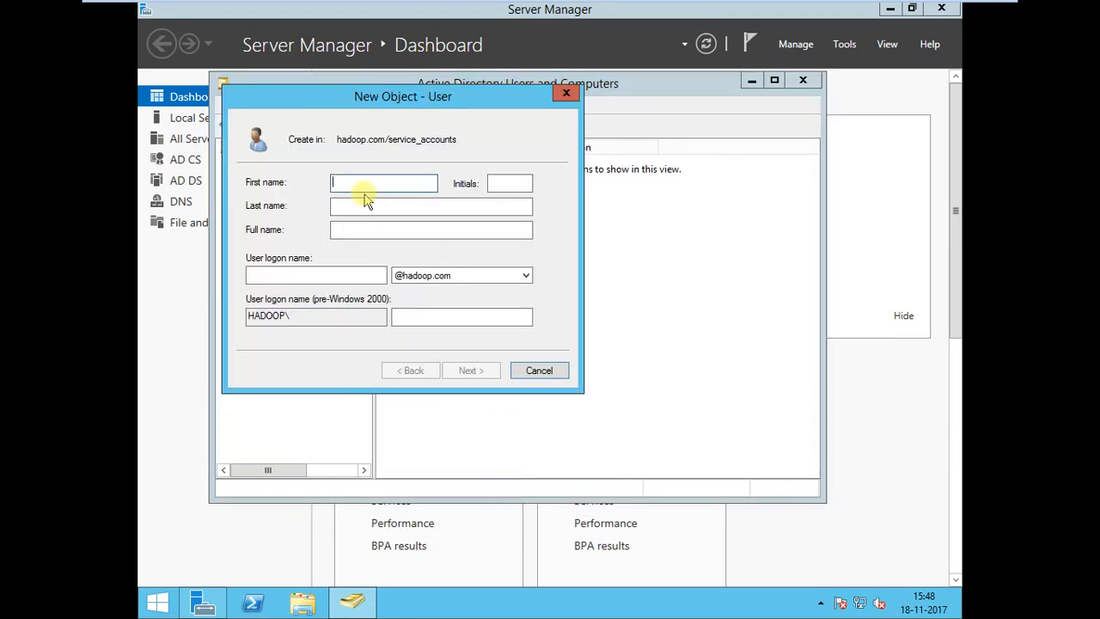
key(Tab)
key(Tab)
click(354, 274)
text(hdpadmin)
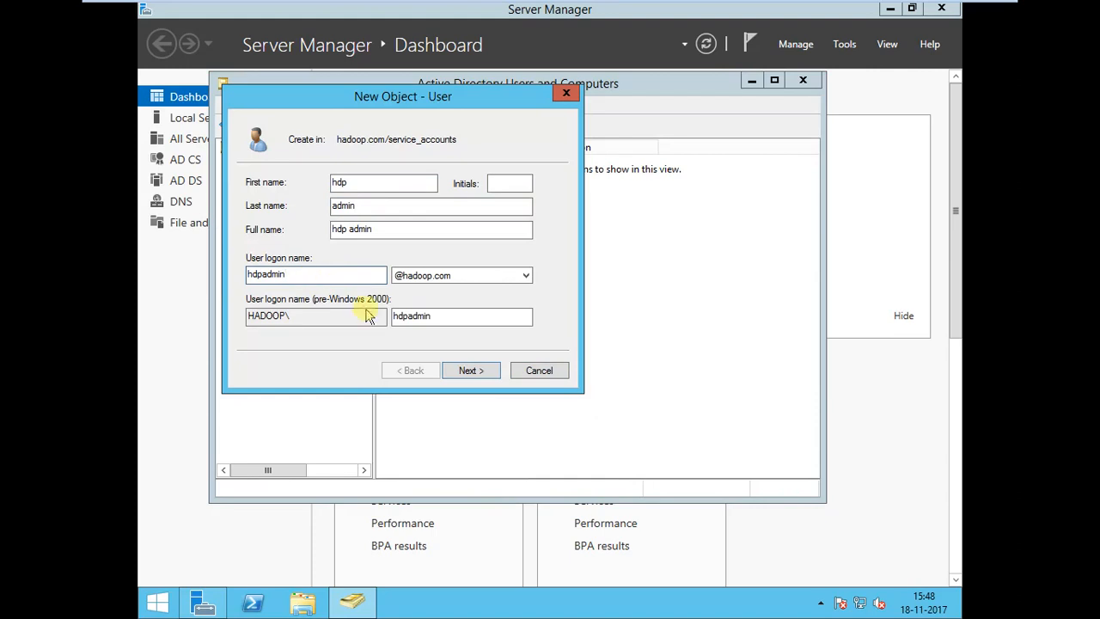
click(464, 368)
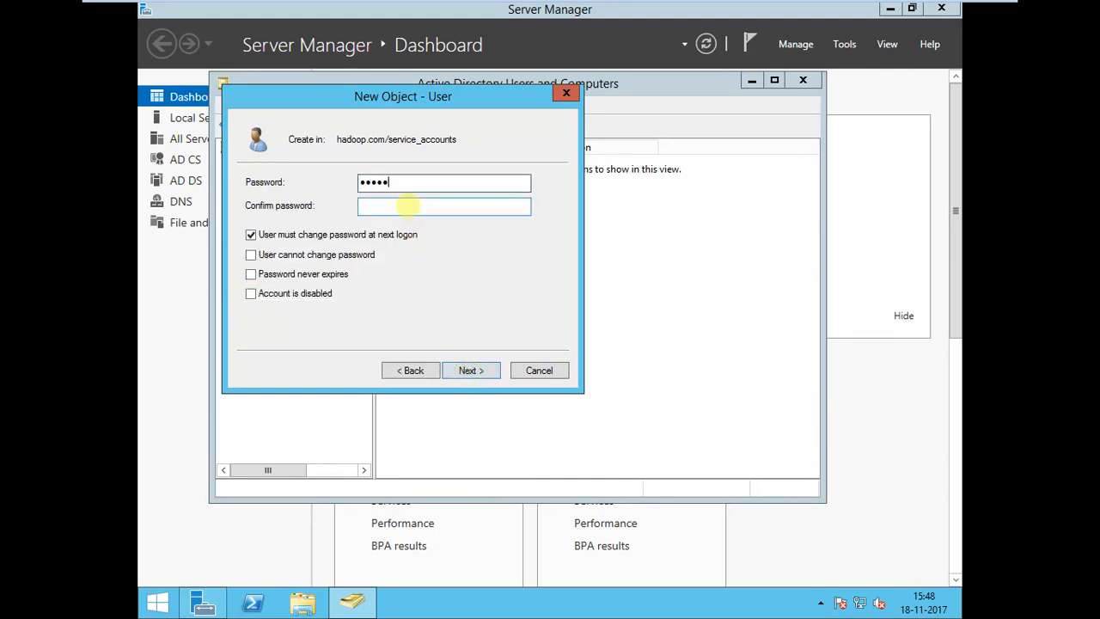
Enter and confirm the new user's password, turn off the required password change at next logon, and finish creating the account.
click(407, 204)
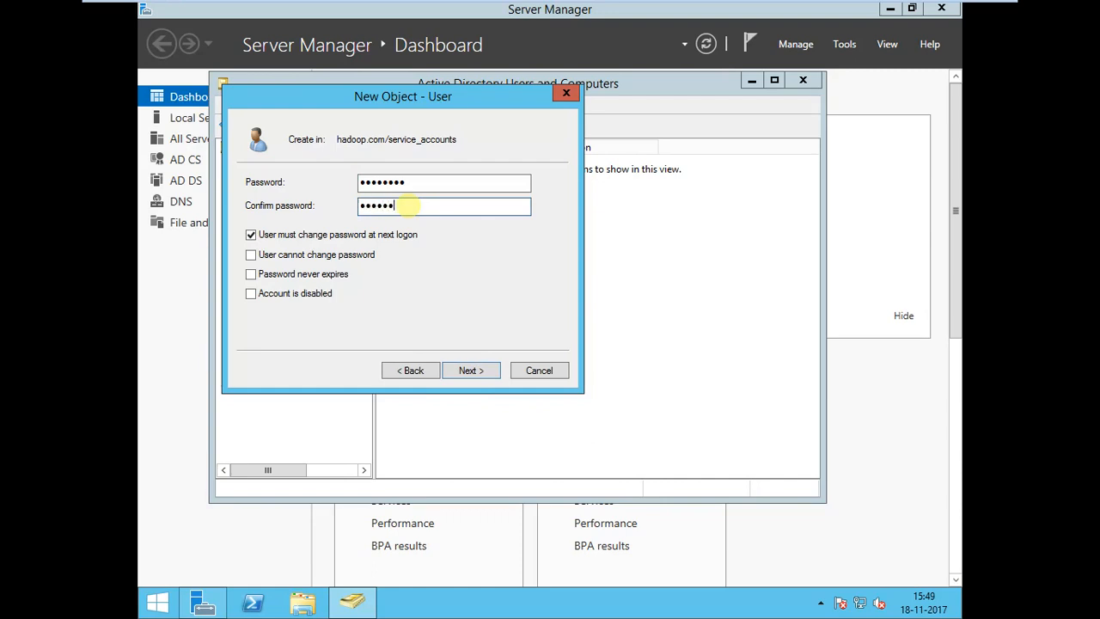
click(288, 235)
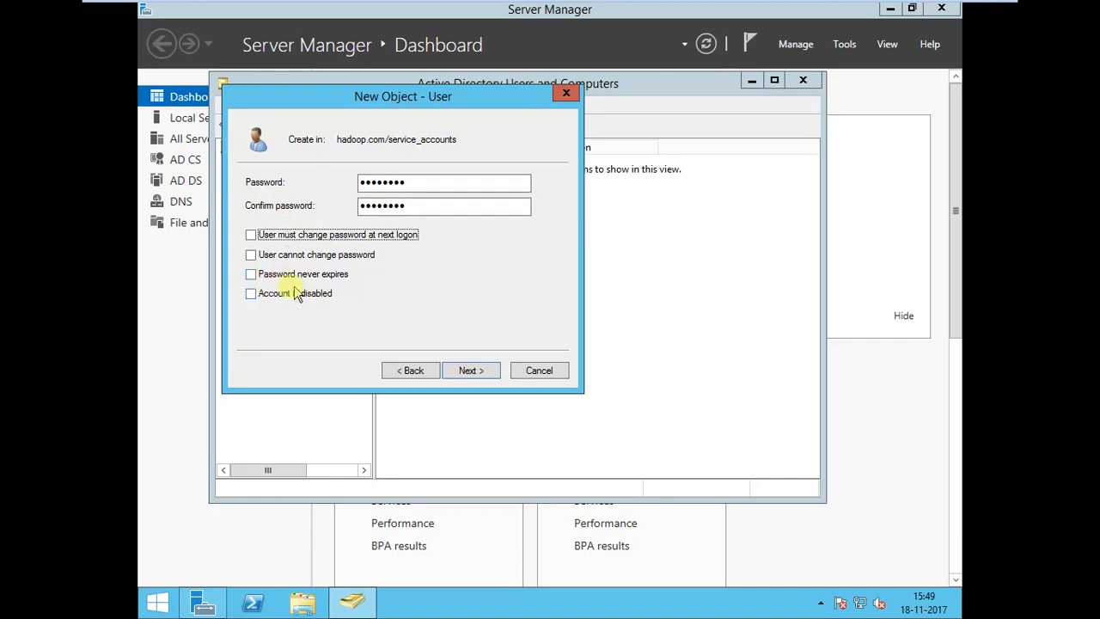
click(475, 372)
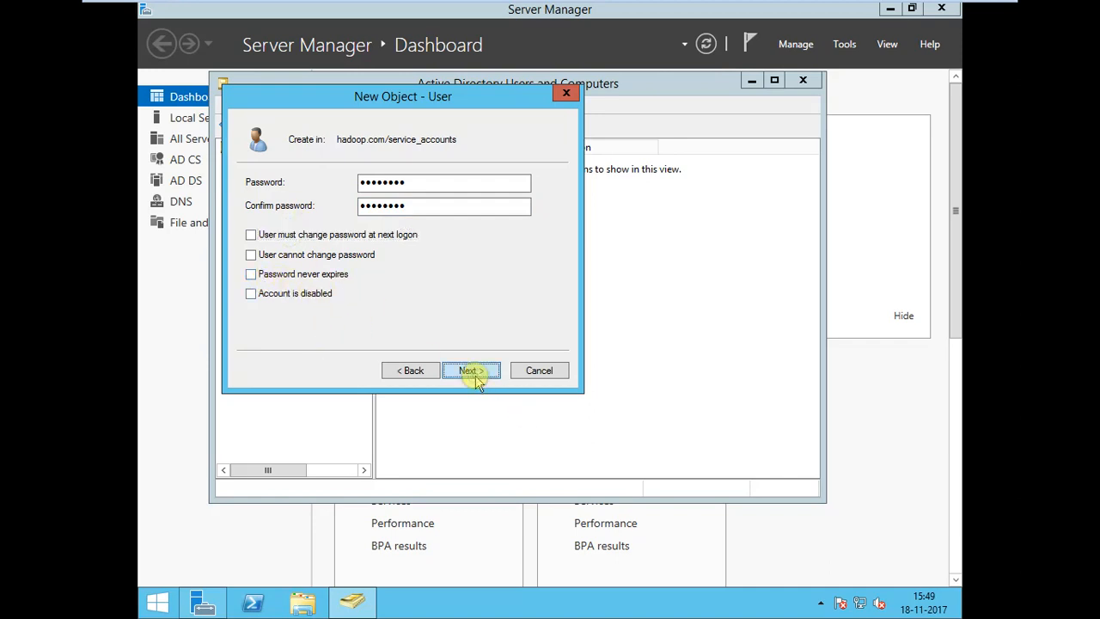
click(471, 370)
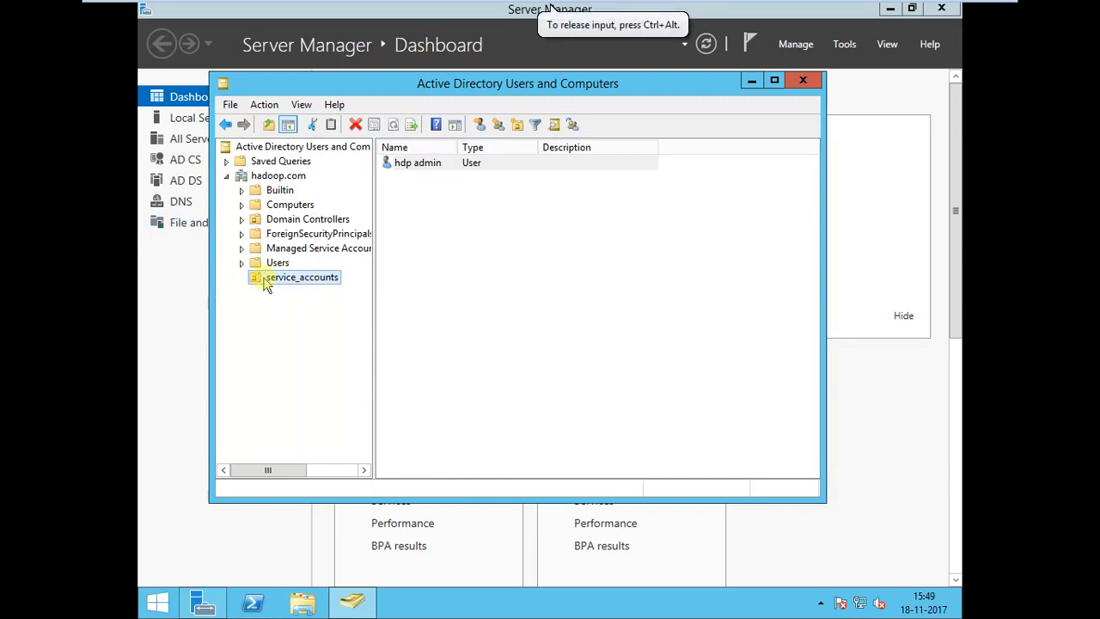
Create an organizational unit named lab_kerberos in the hadoop.com domain.
click(277, 177)
right_click(275, 186)
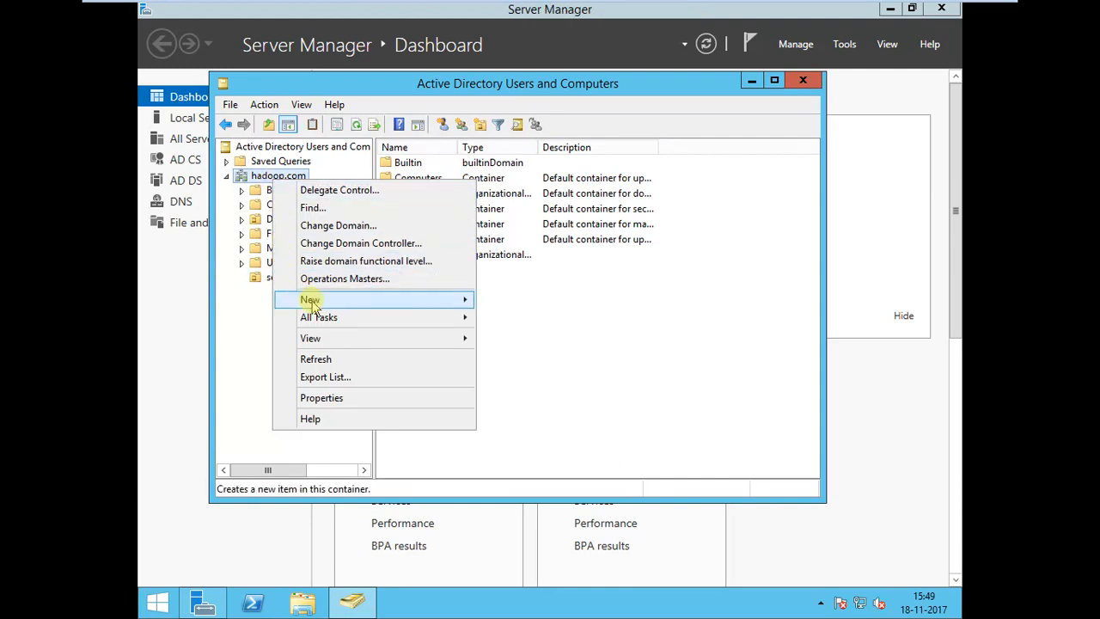
mouse_move(314, 300)
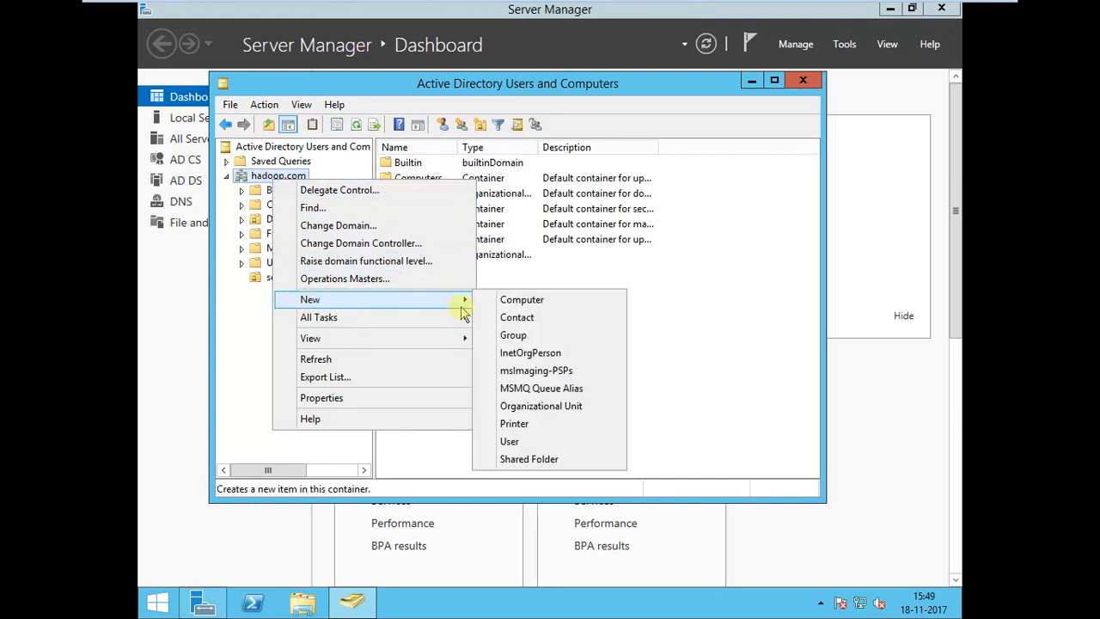
click(534, 412)
text(lab_kerberos)
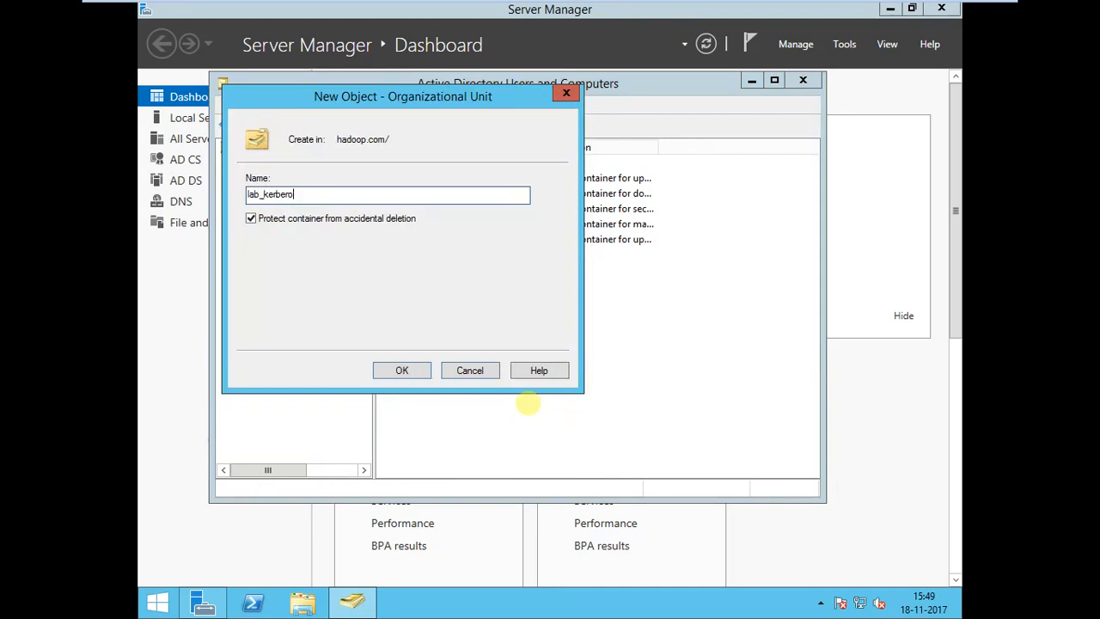
click(410, 371)
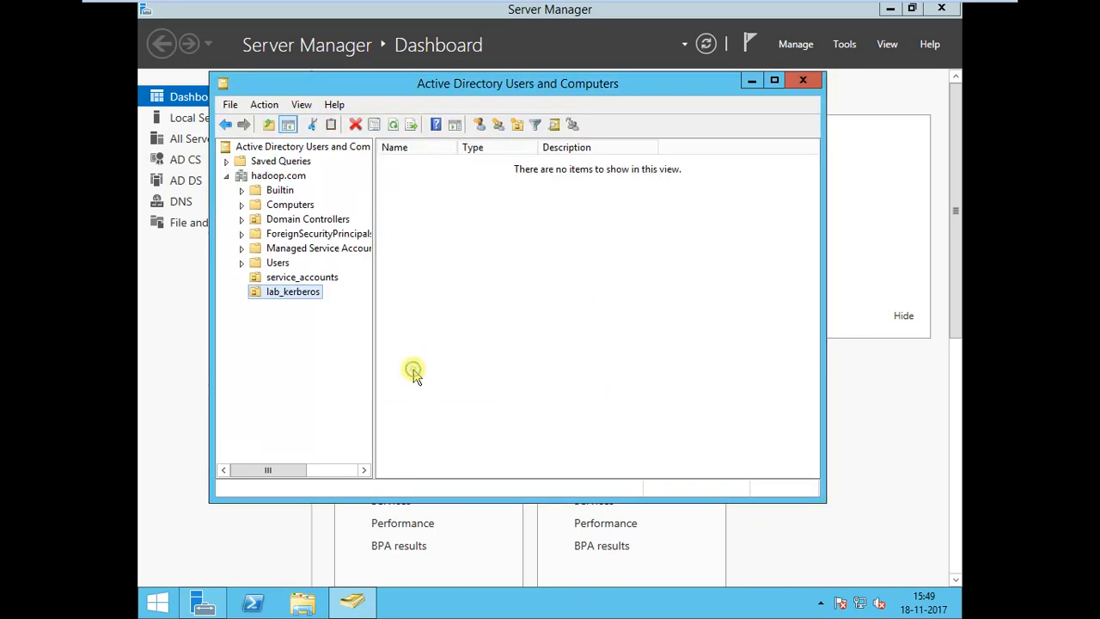
Start delegating control of lab_kerberos and add the hdp admin user as the delegate.
right_click(285, 301)
click(319, 304)
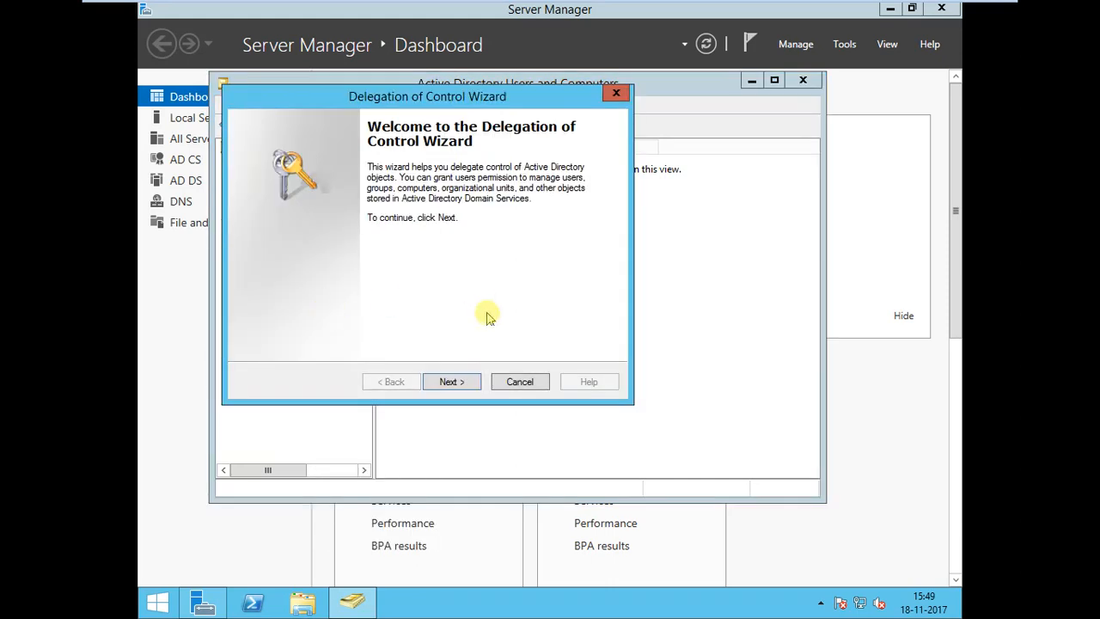
click(454, 382)
click(500, 305)
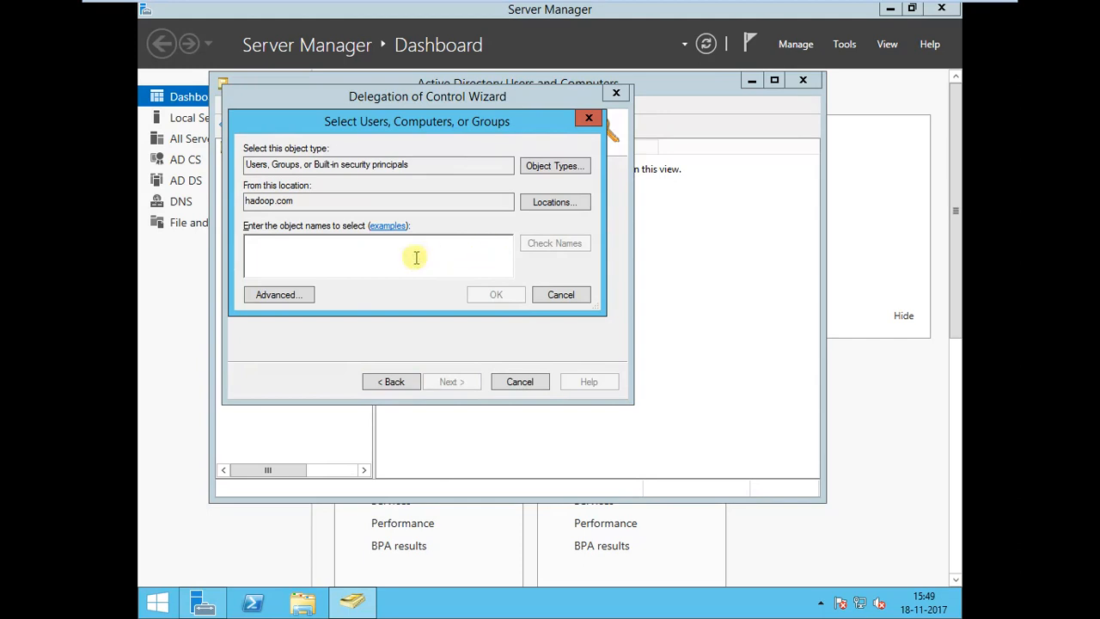
text(hdp)
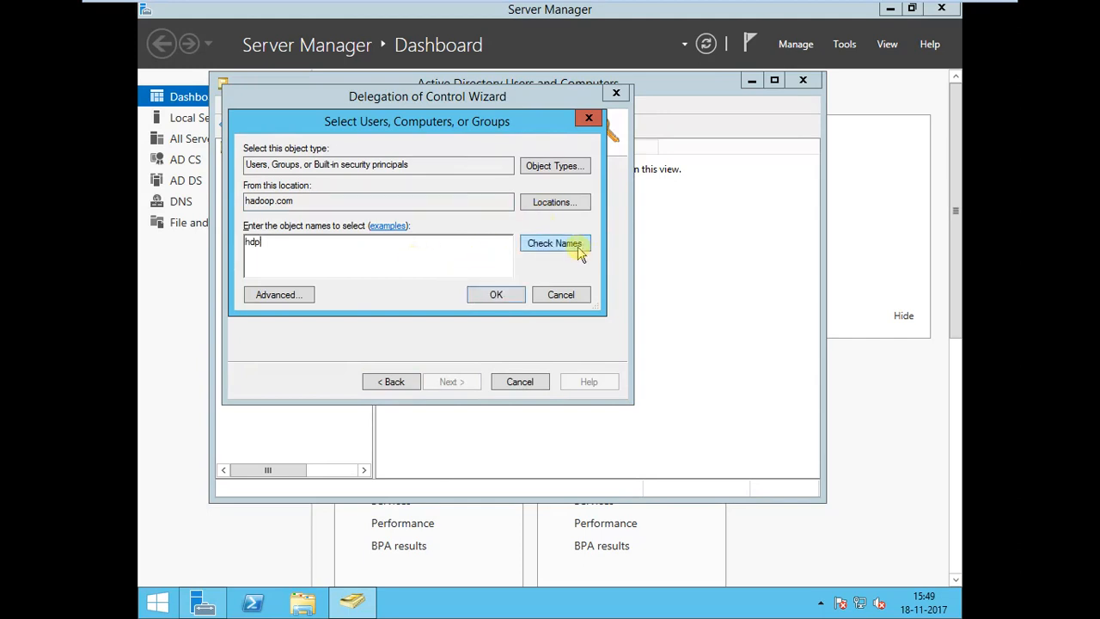
click(578, 246)
click(502, 297)
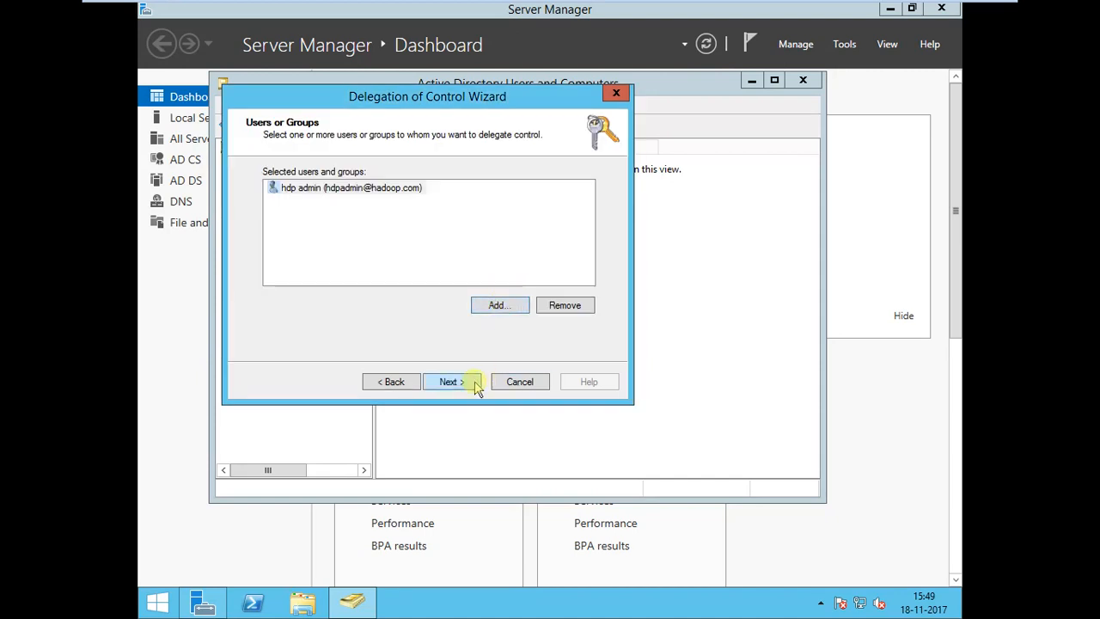
click(453, 382)
Delegate all listed common tasks, from managing user accounts to reading all inetOrgPerson information, and complete the Delegation of Control wizard.
click(288, 202)
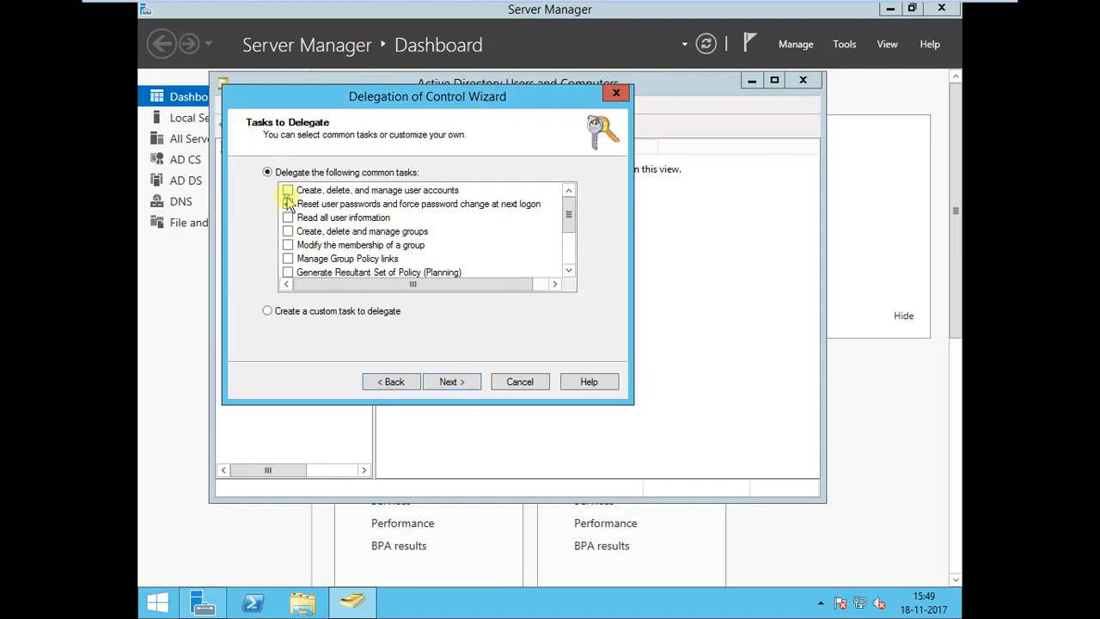
click(288, 190)
click(288, 217)
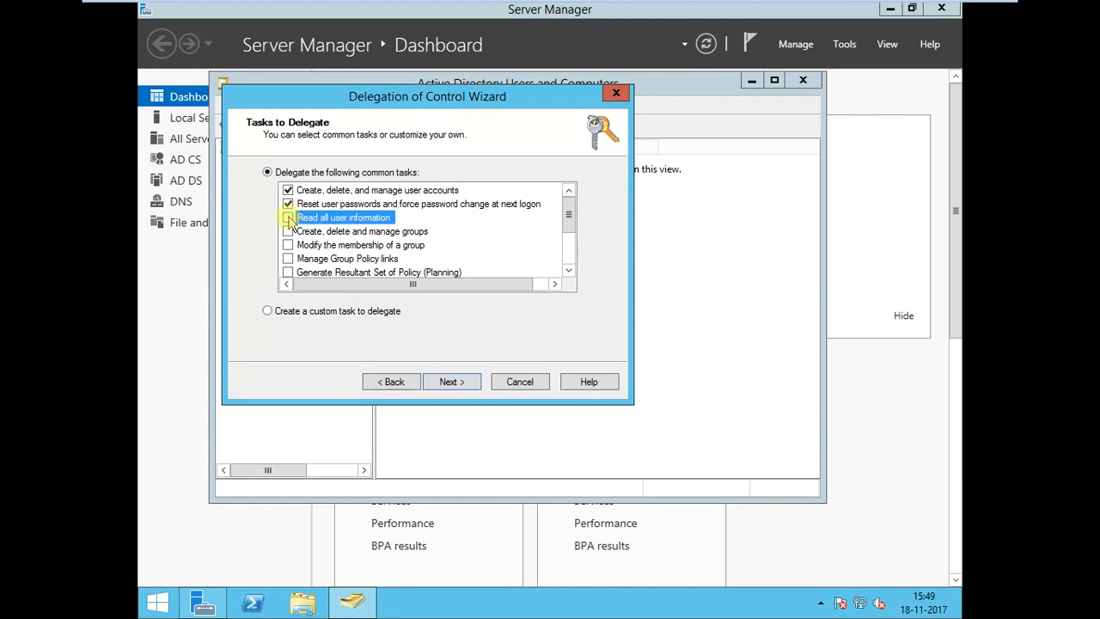
click(288, 245)
click(288, 259)
scroll(288, 271, down, 2)
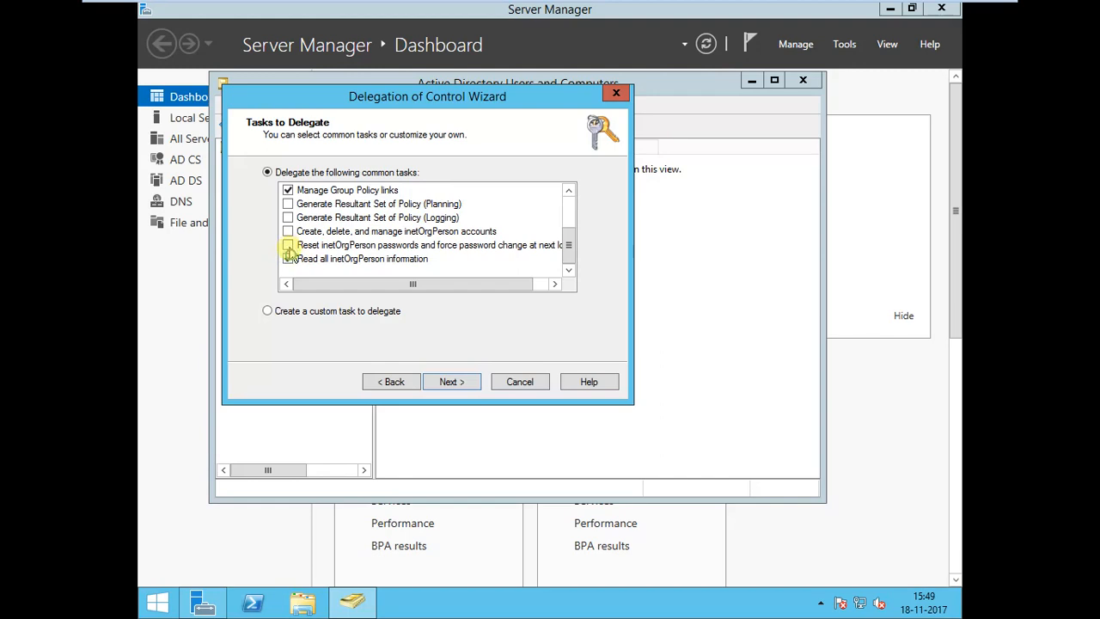
click(288, 218)
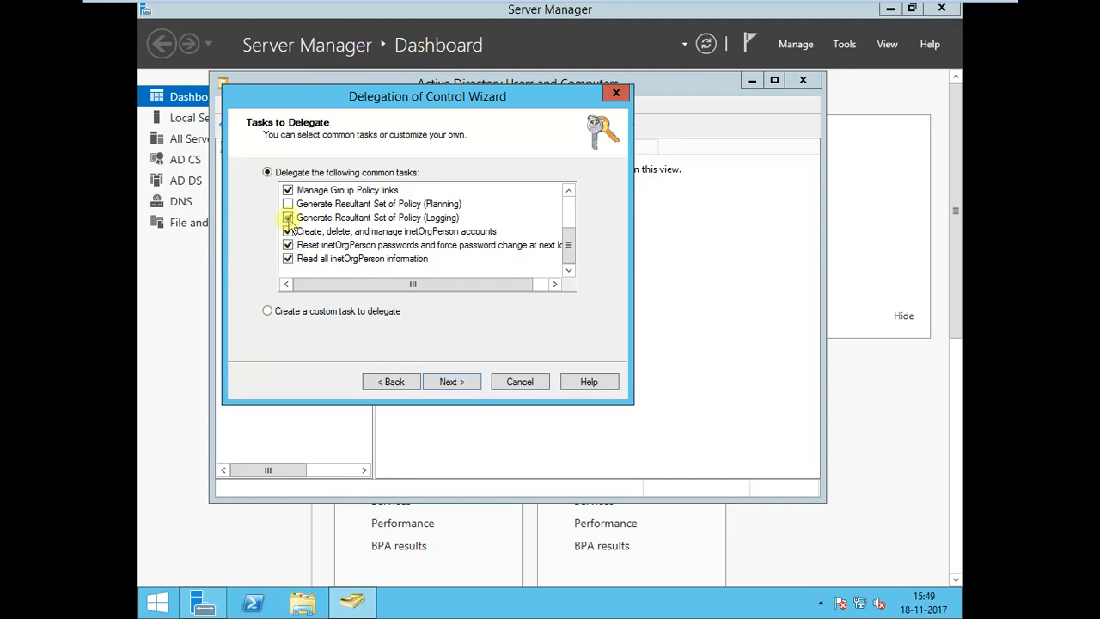
click(288, 203)
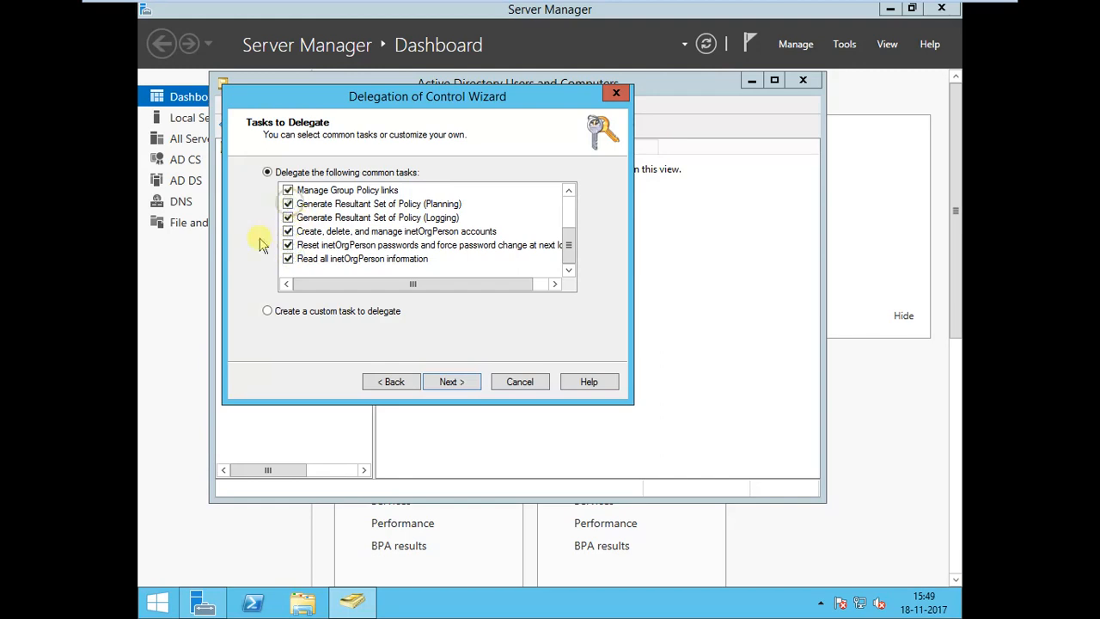
click(451, 381)
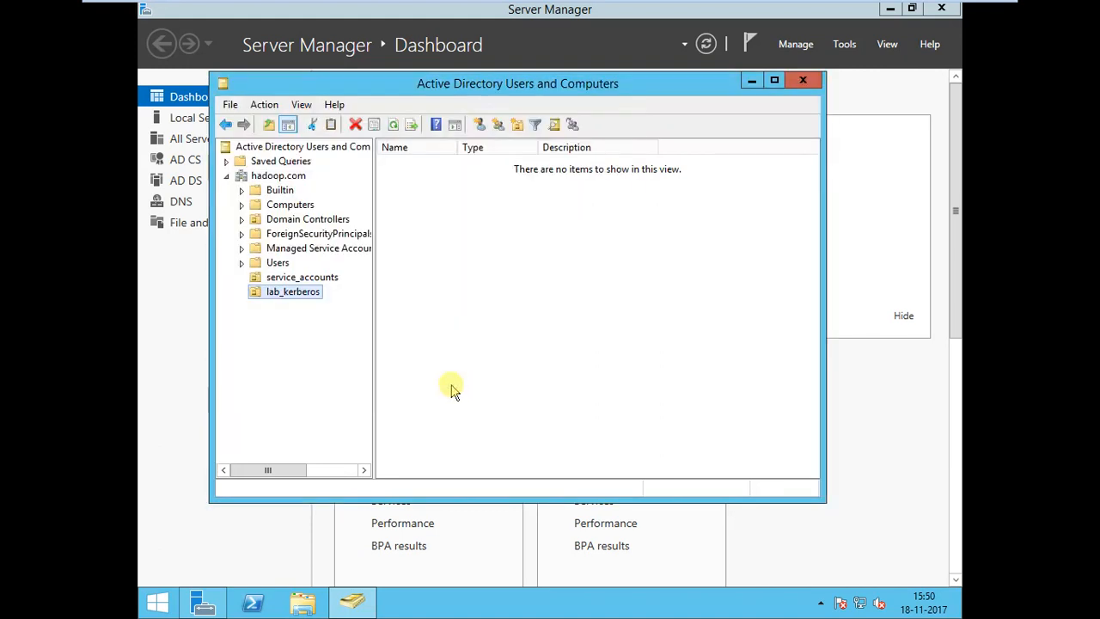
Review the properties of the hdp admin user in service_accounts and close them without changes.
click(279, 279)
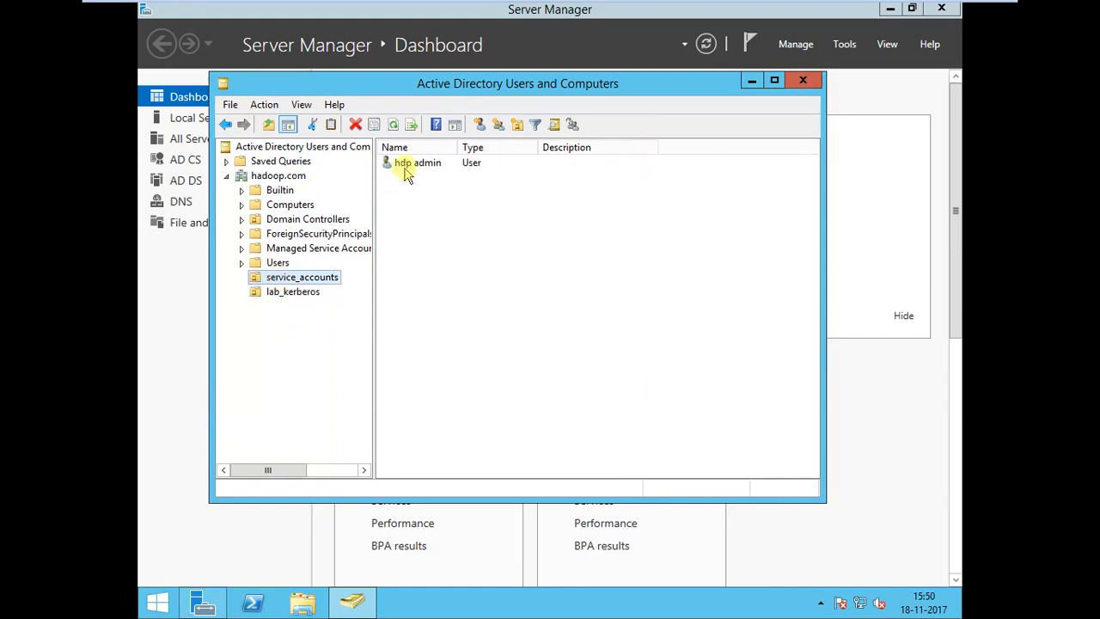
click(408, 171)
right_click(408, 171)
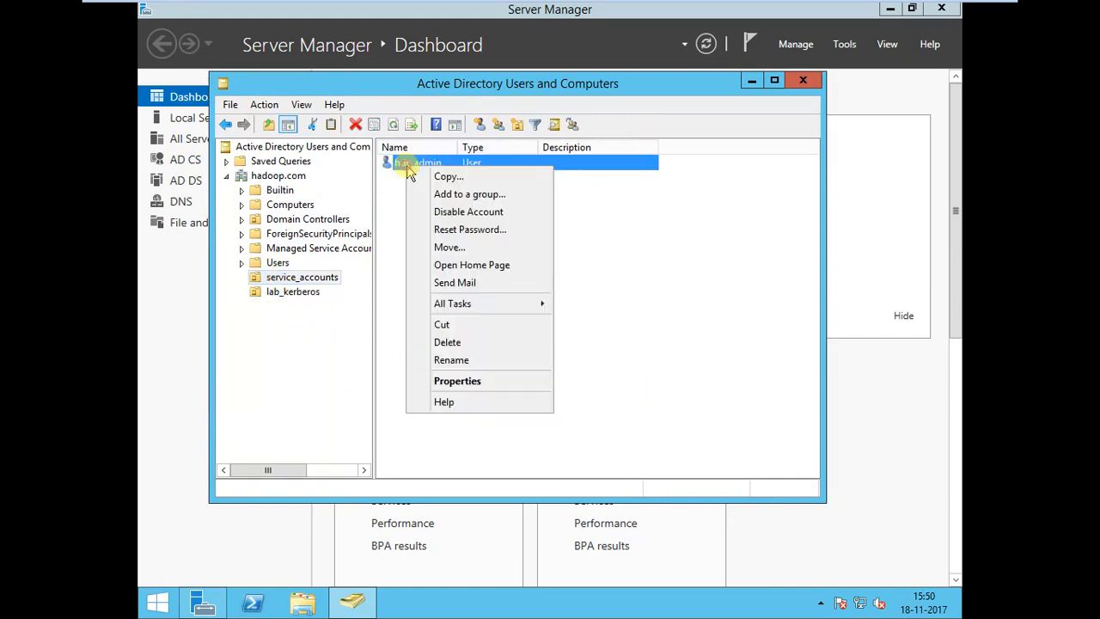
click(475, 382)
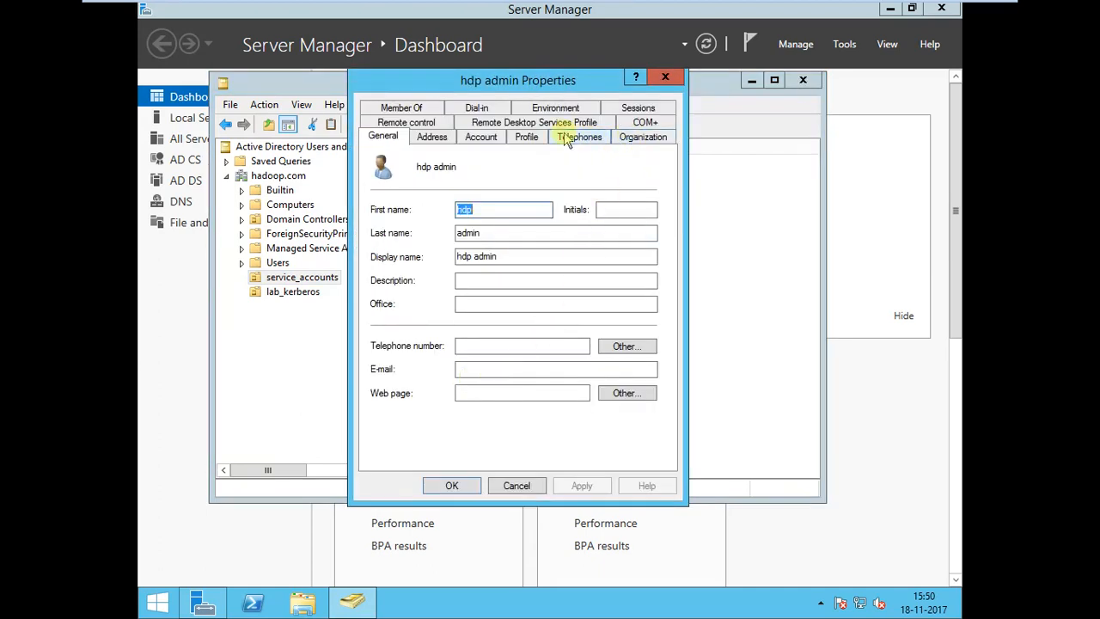
click(531, 487)
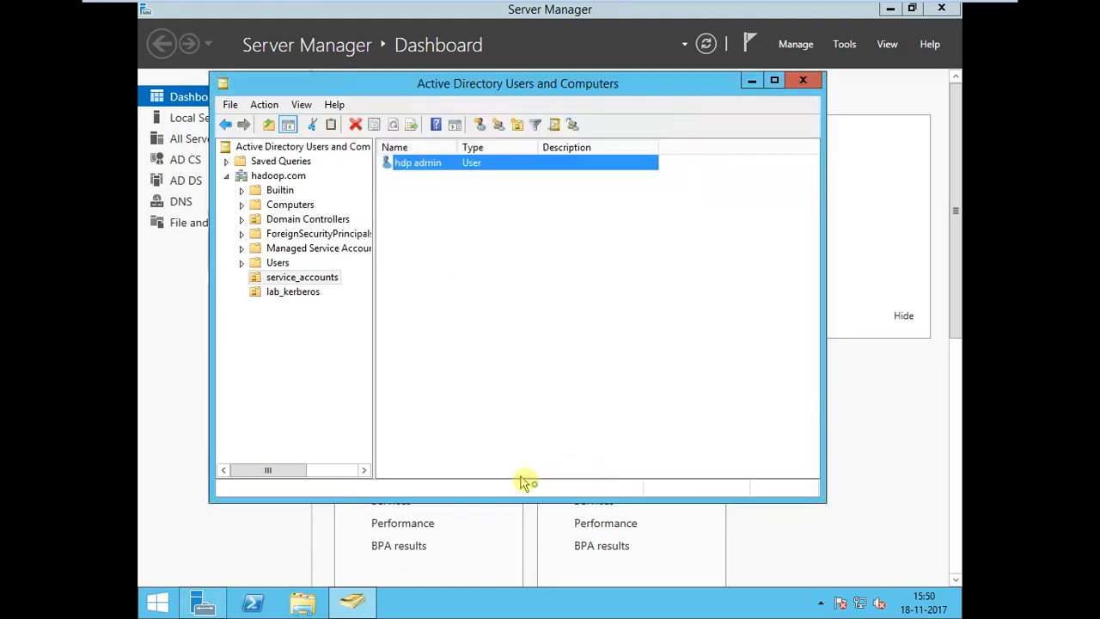
Turn on Advanced Features and inspect the distinguishedName attribute of the lab_kerberos organizational unit.
click(300, 104)
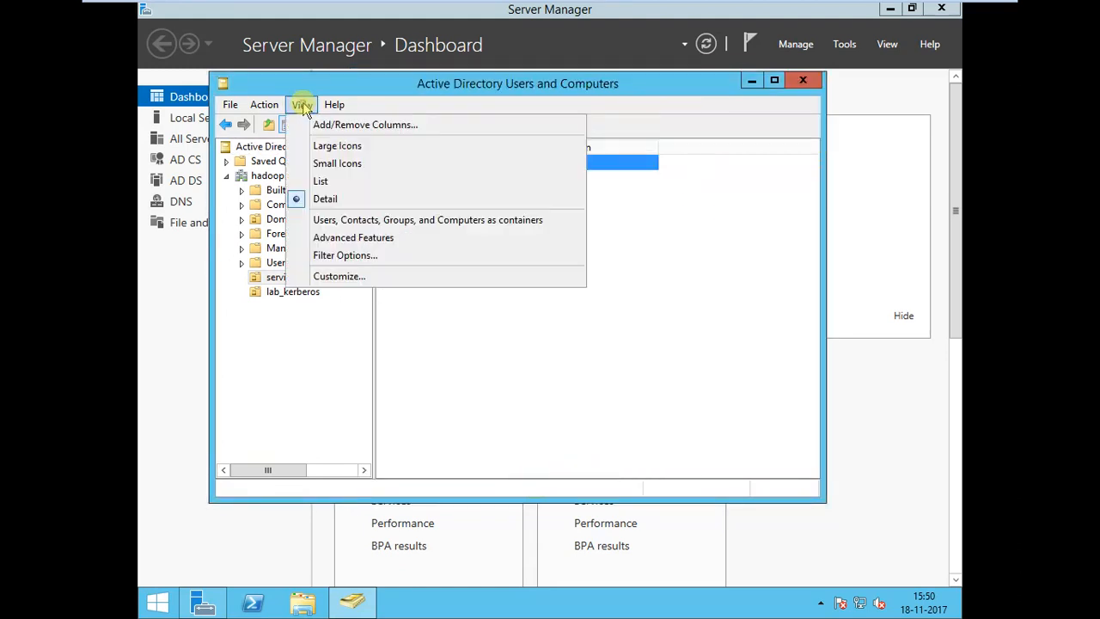
click(319, 239)
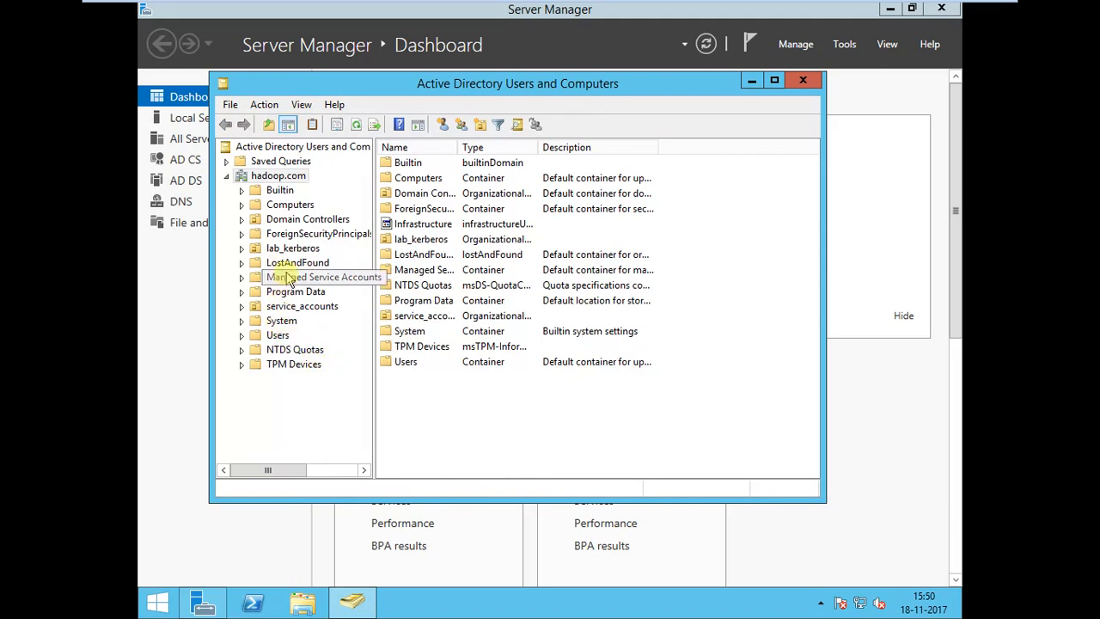
click(283, 249)
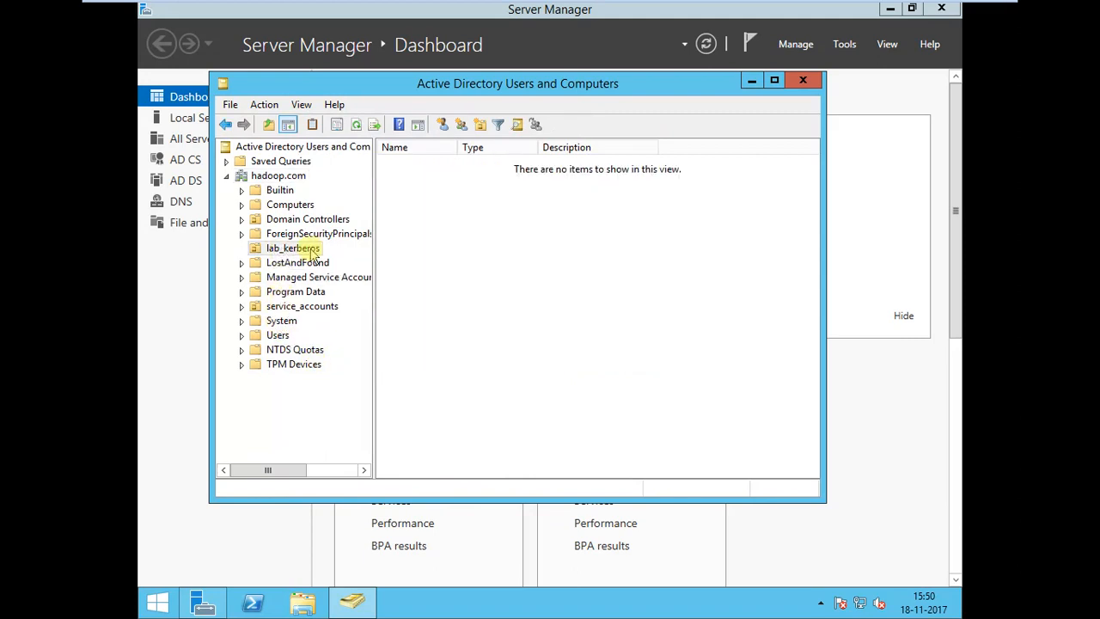
right_click(311, 249)
click(365, 466)
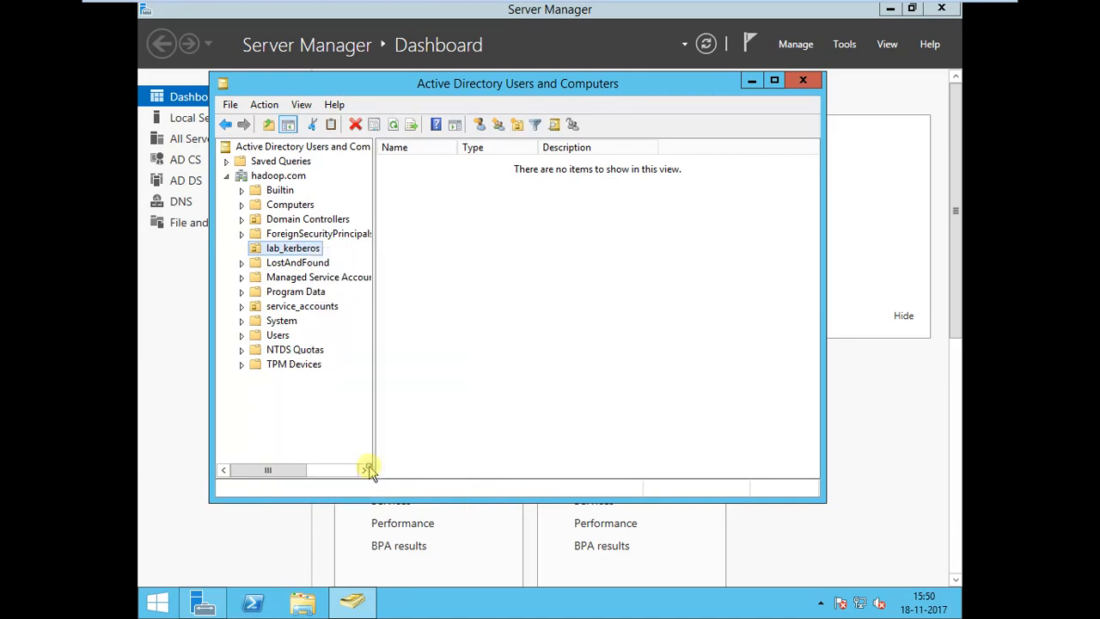
click(550, 107)
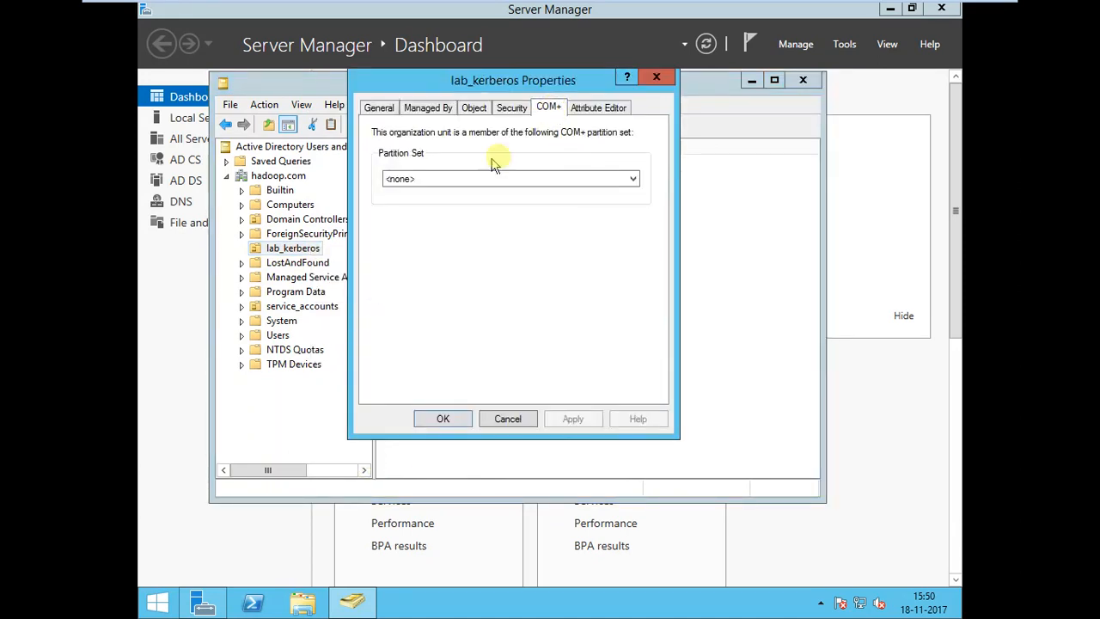
click(582, 108)
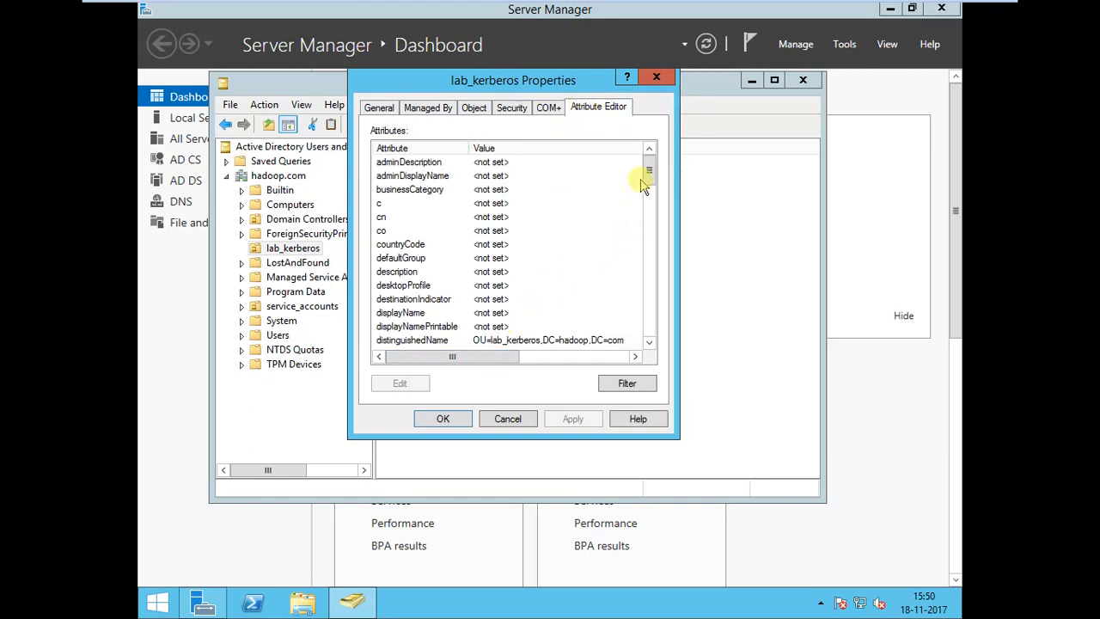
drag(647, 177, 648, 183)
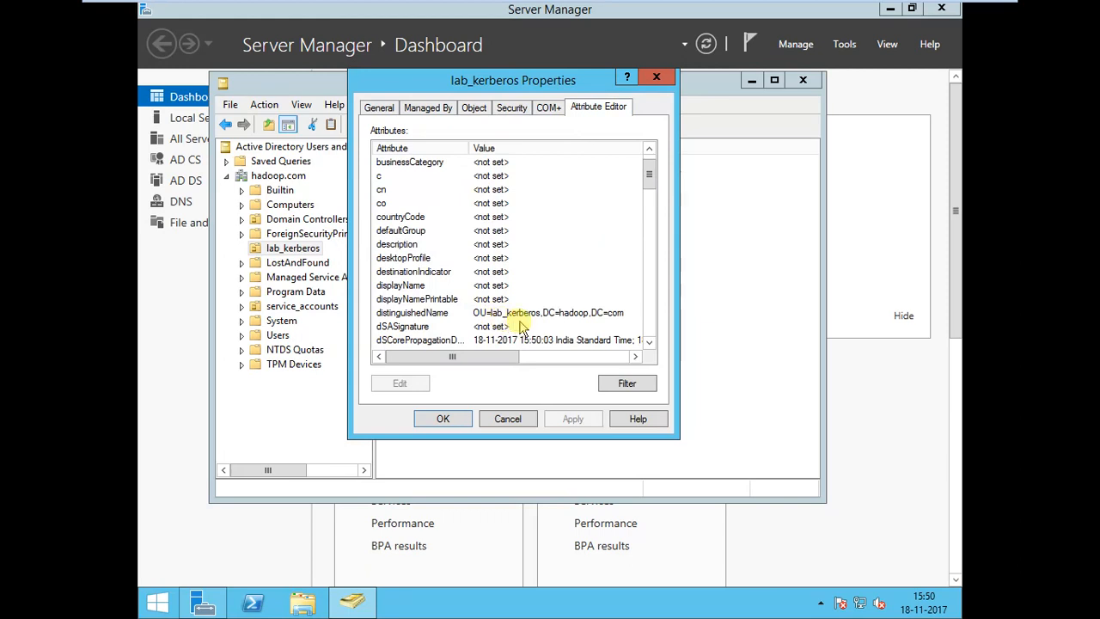
click(566, 316)
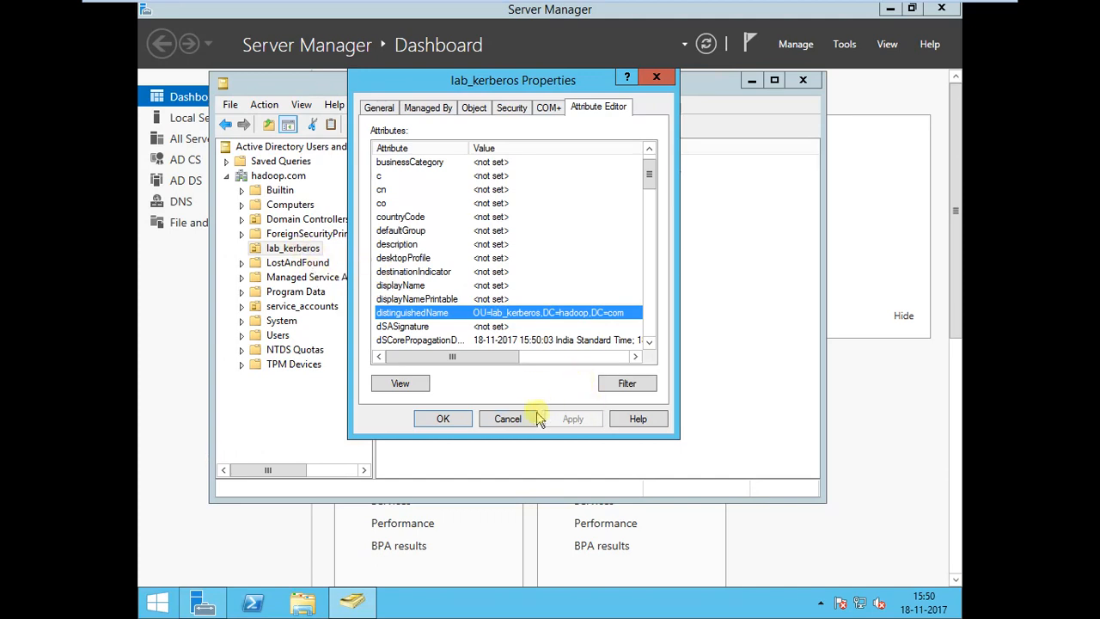
click(508, 419)
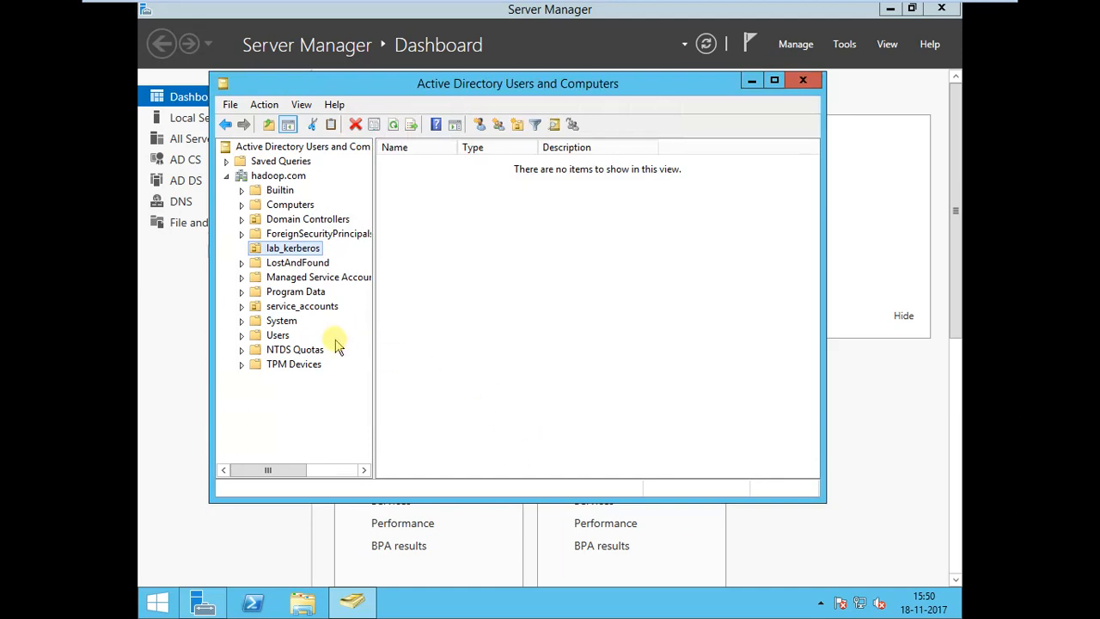
Inspect the full distinguishedName attribute of the hdp admin user in service_accounts.
click(278, 308)
right_click(437, 164)
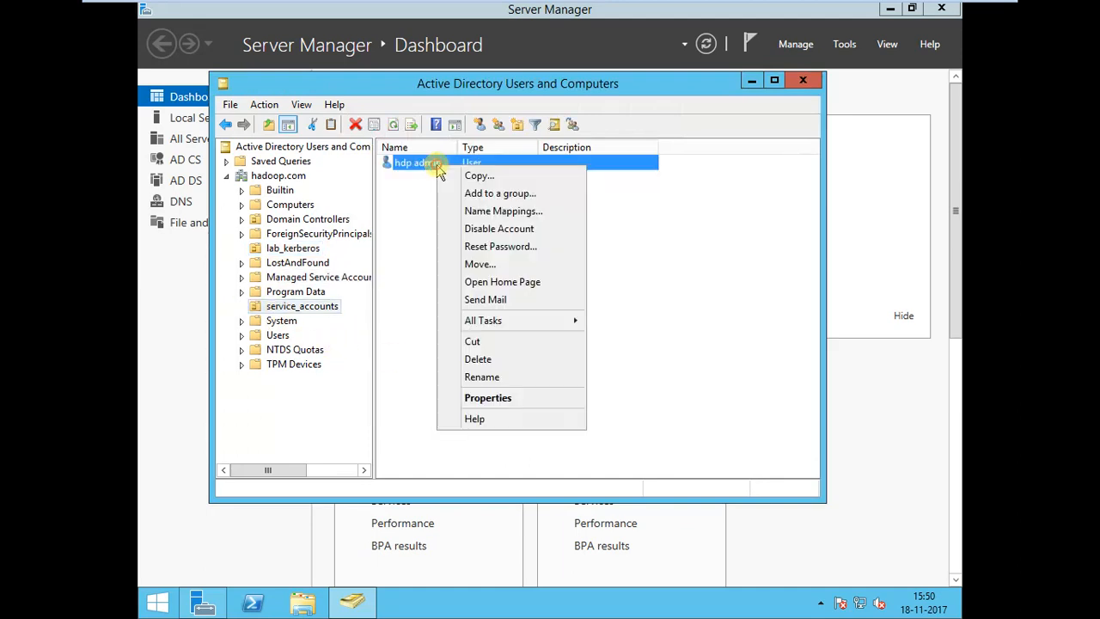
click(503, 396)
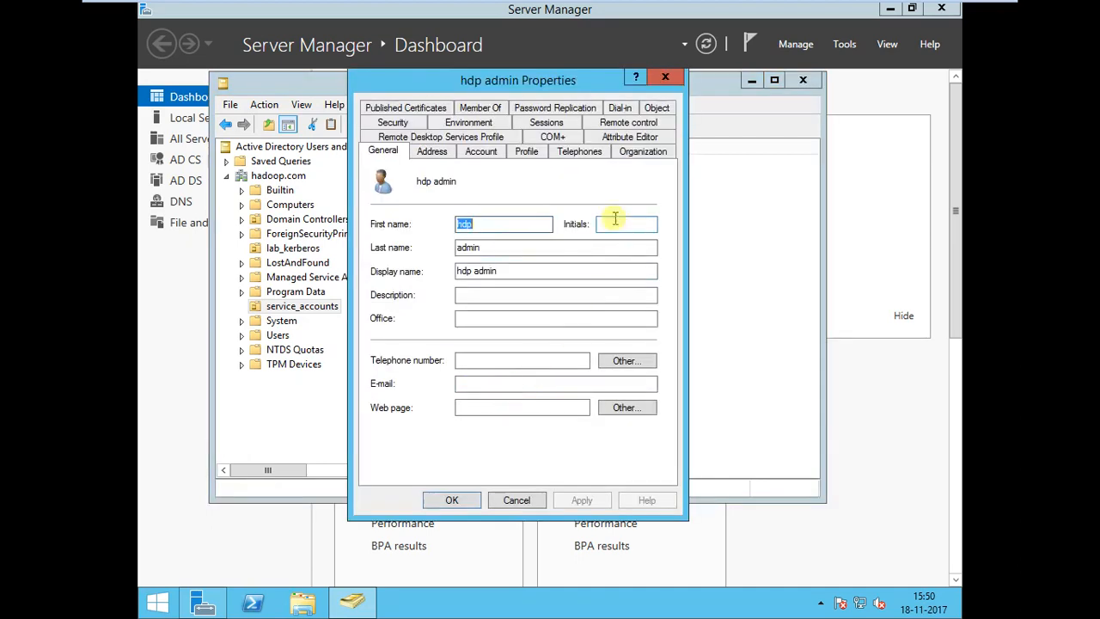
click(551, 138)
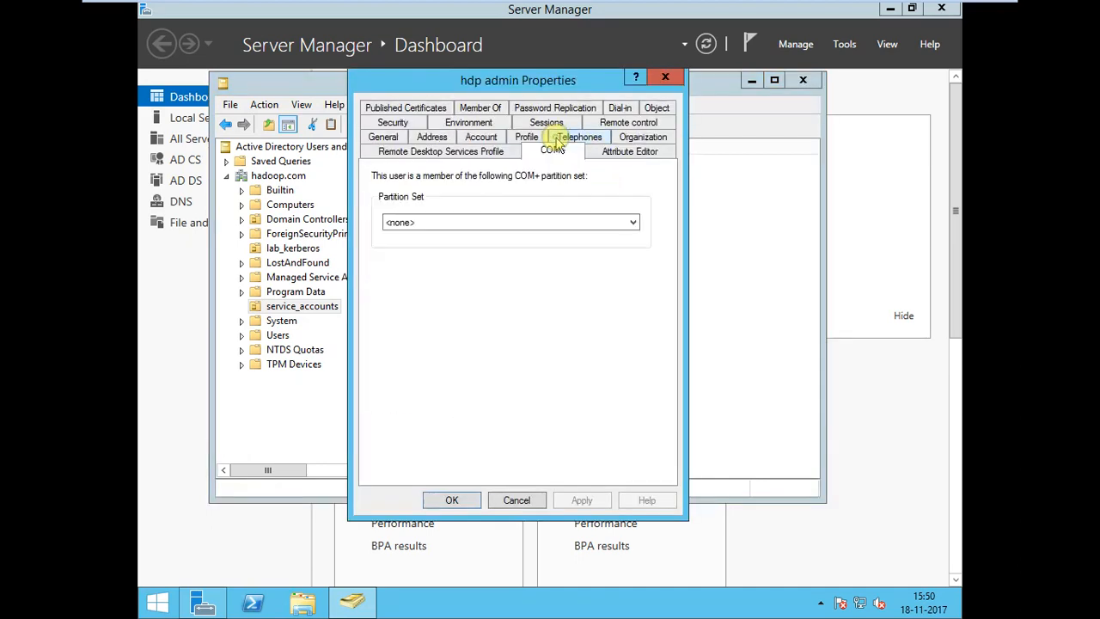
click(630, 152)
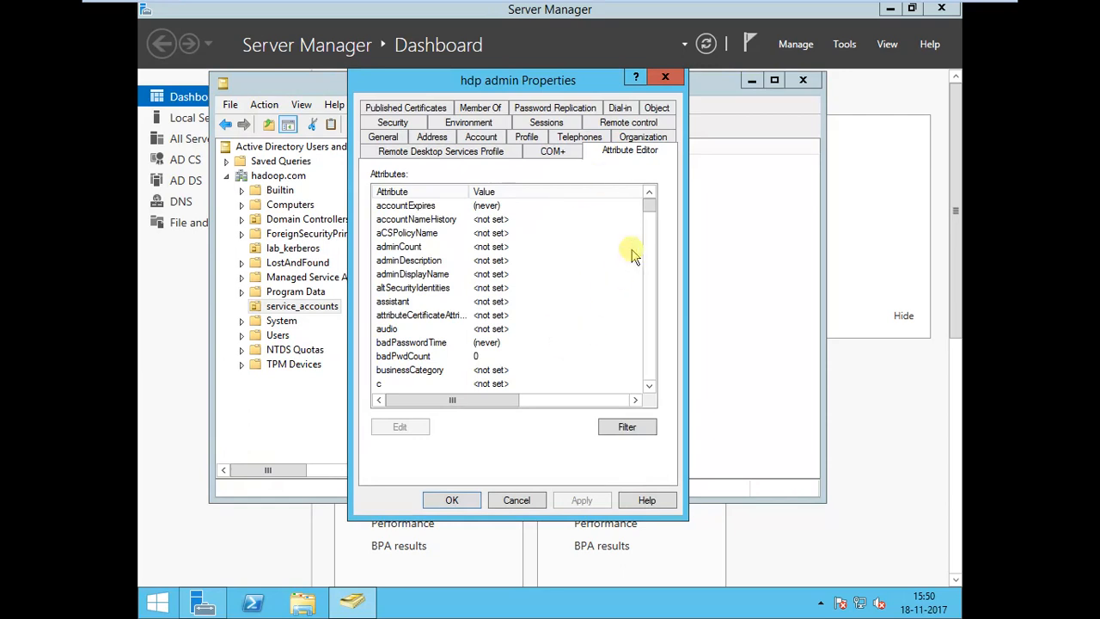
drag(650, 210, 650, 219)
click(559, 232)
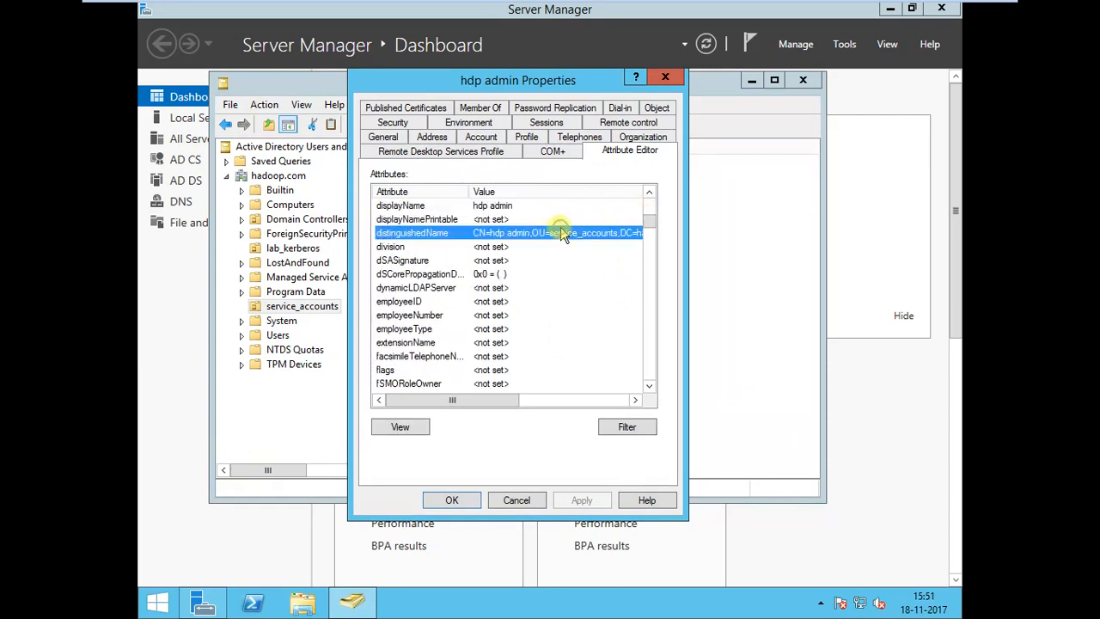
drag(497, 401, 516, 403)
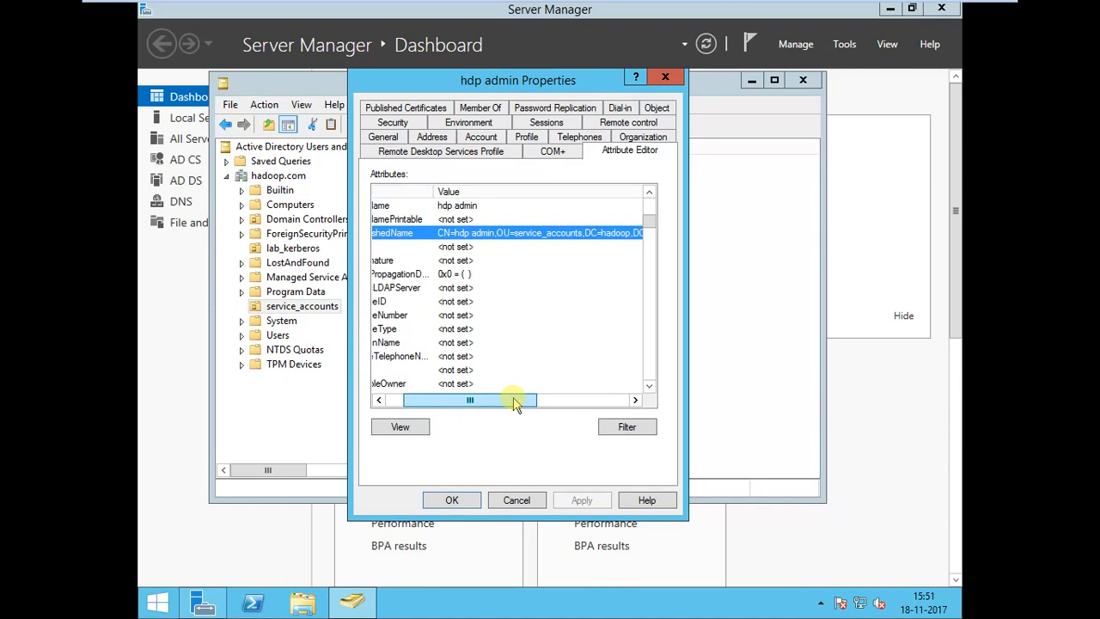
click(456, 498)
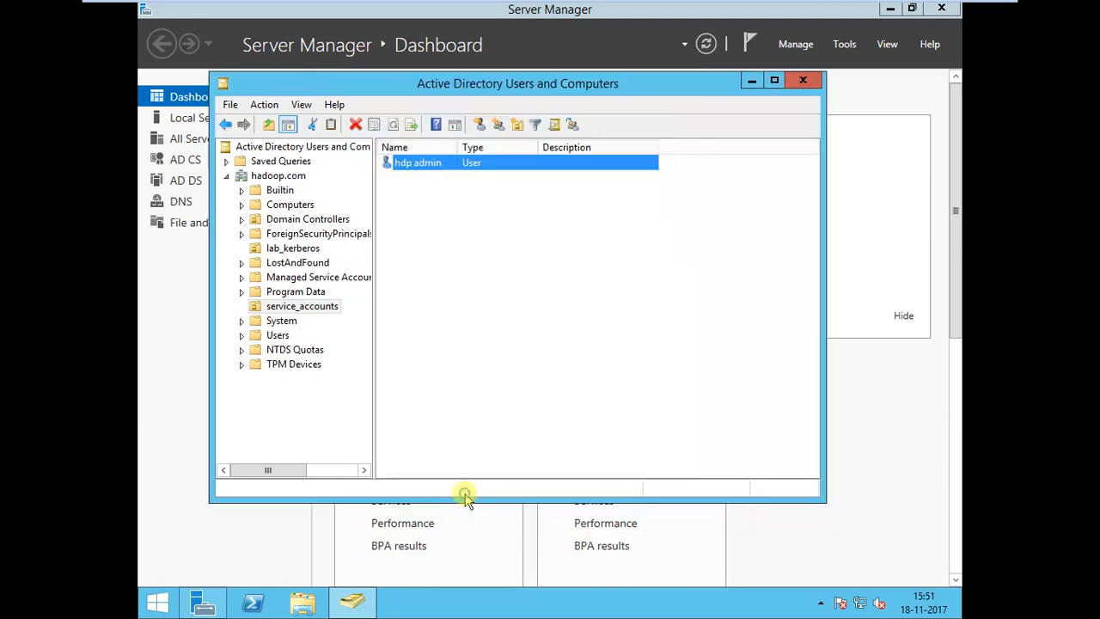
Delete the hdp admin user from service_accounts.
right_click(414, 169)
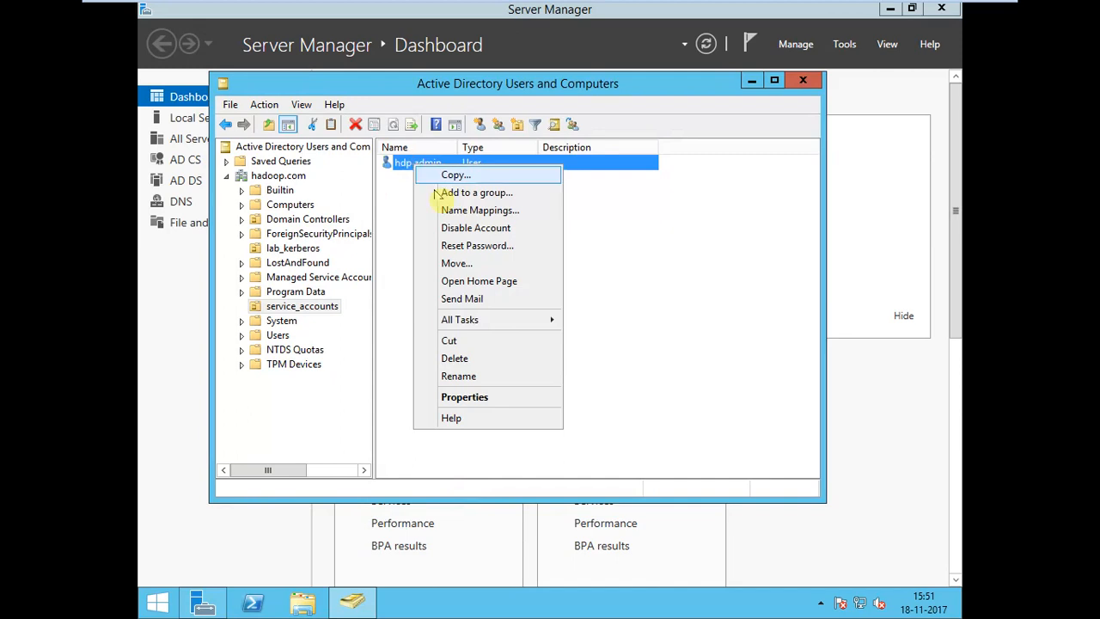
click(481, 365)
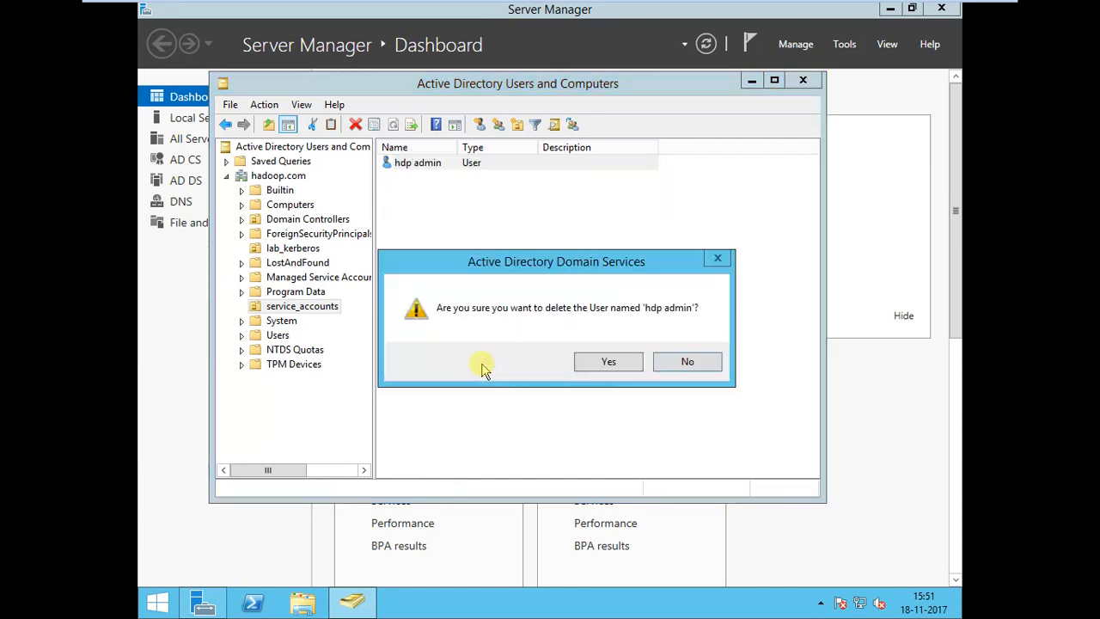
click(607, 362)
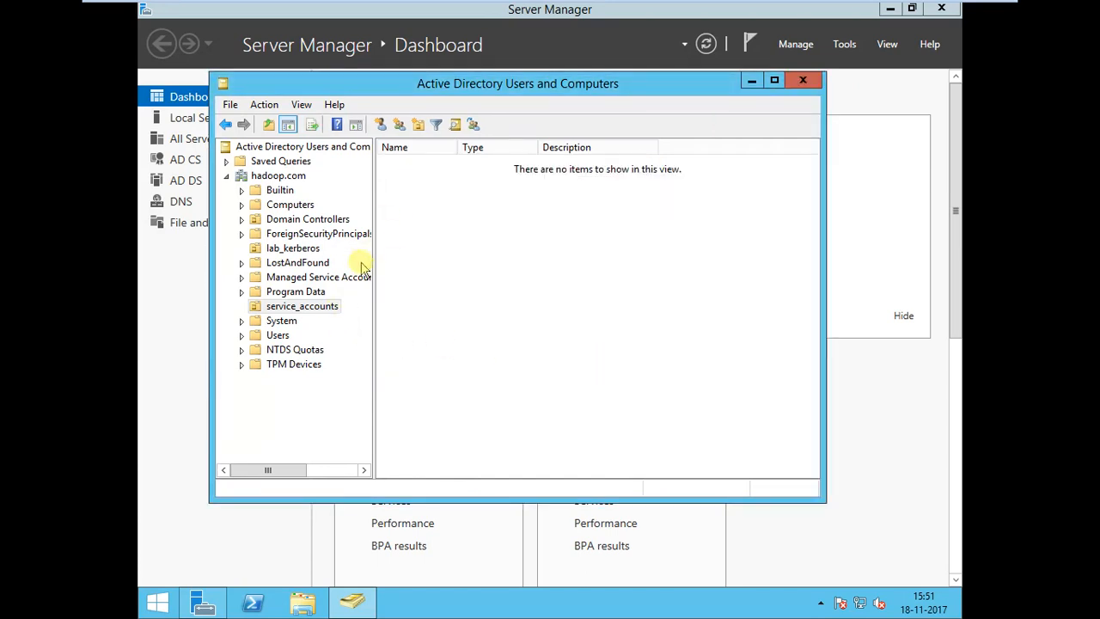
Start a new user in service_accounts with first name hdp, no last name, and logon name hdpadmin.
right_click(326, 314)
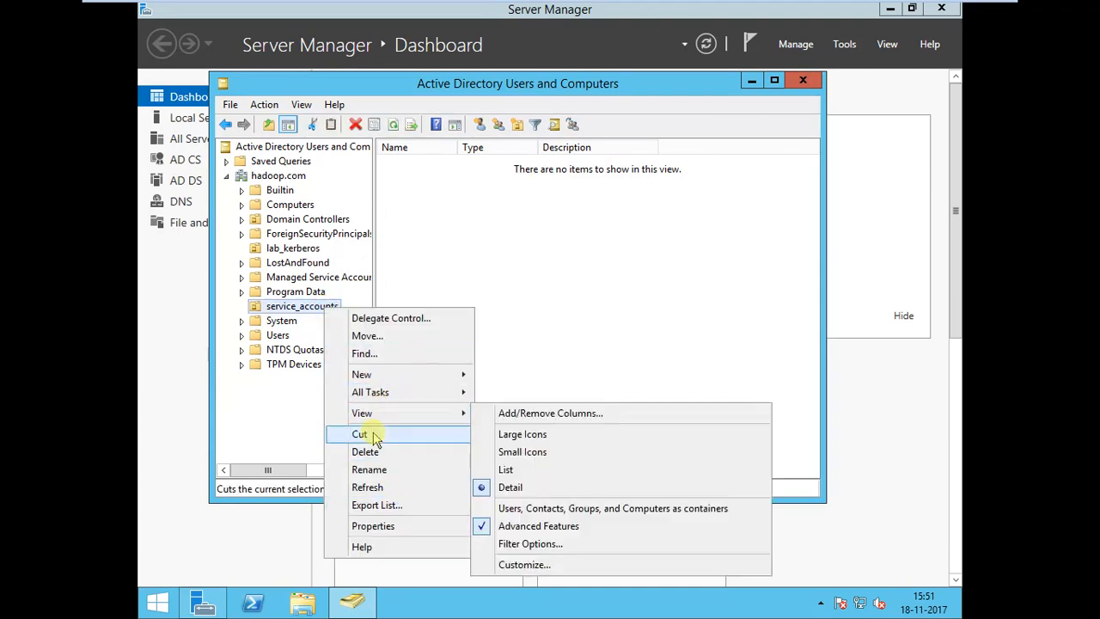
mouse_move(384, 375)
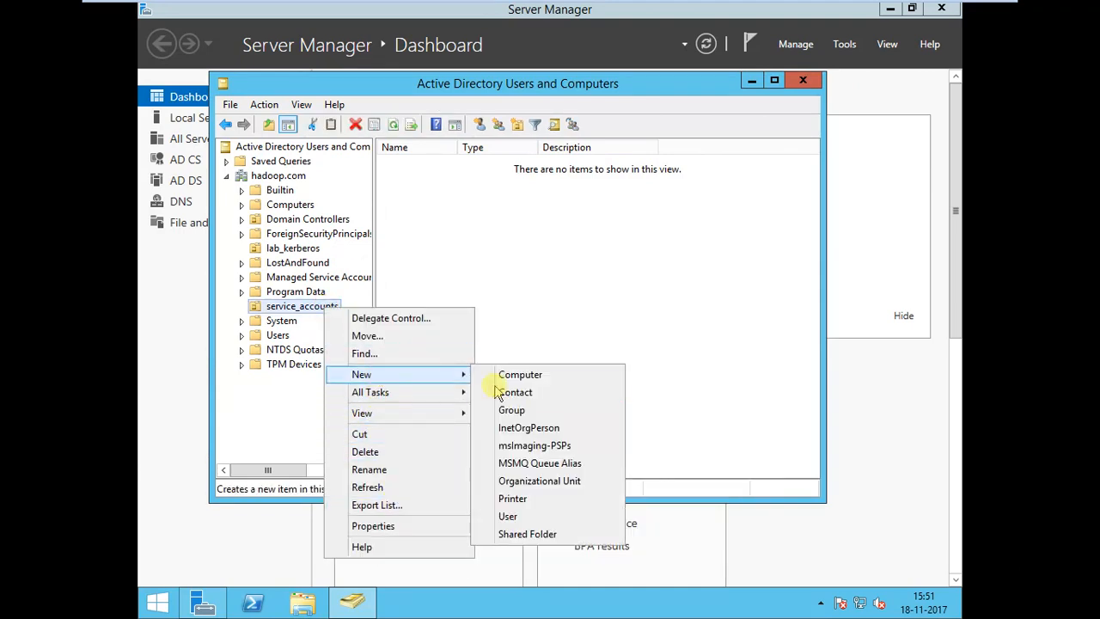
click(515, 516)
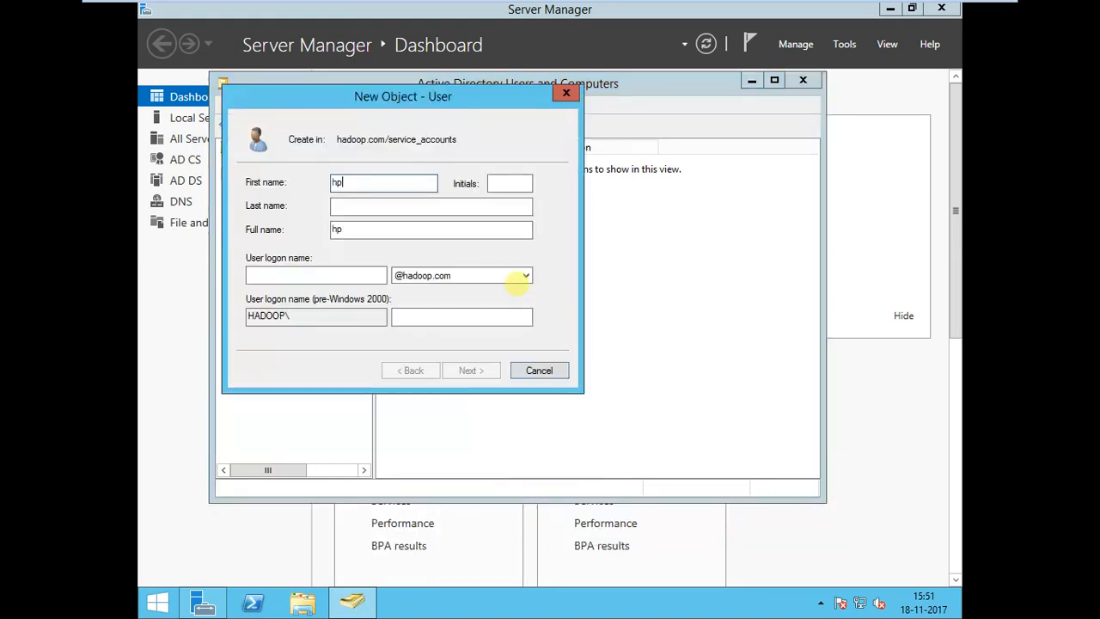
click(385, 188)
key(BackSpace)
text(dp)
key(Tab)
key(Tab)
key(Tab)
text(hd)
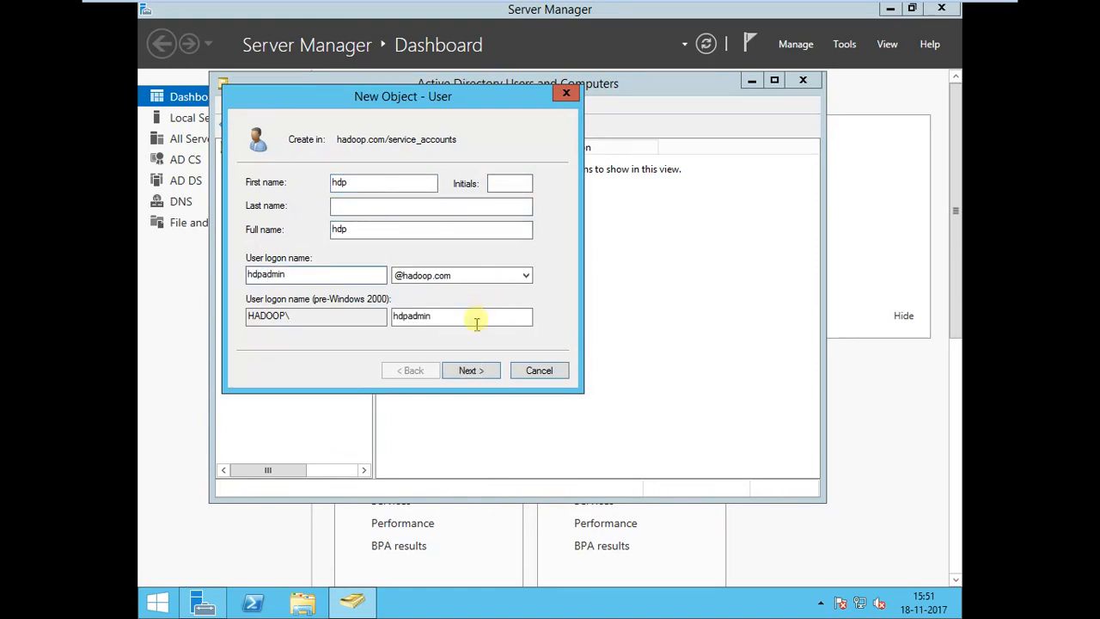
click(464, 371)
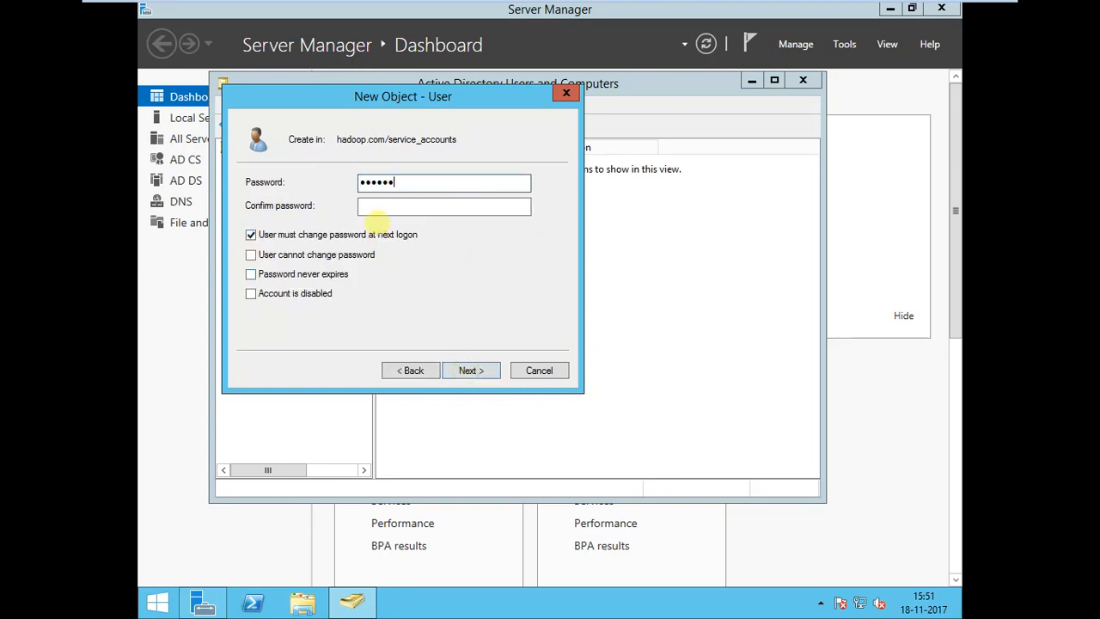
Enter and confirm the account password, turn off the password change at next logon, and finish creating the hdp user.
key(Tab)
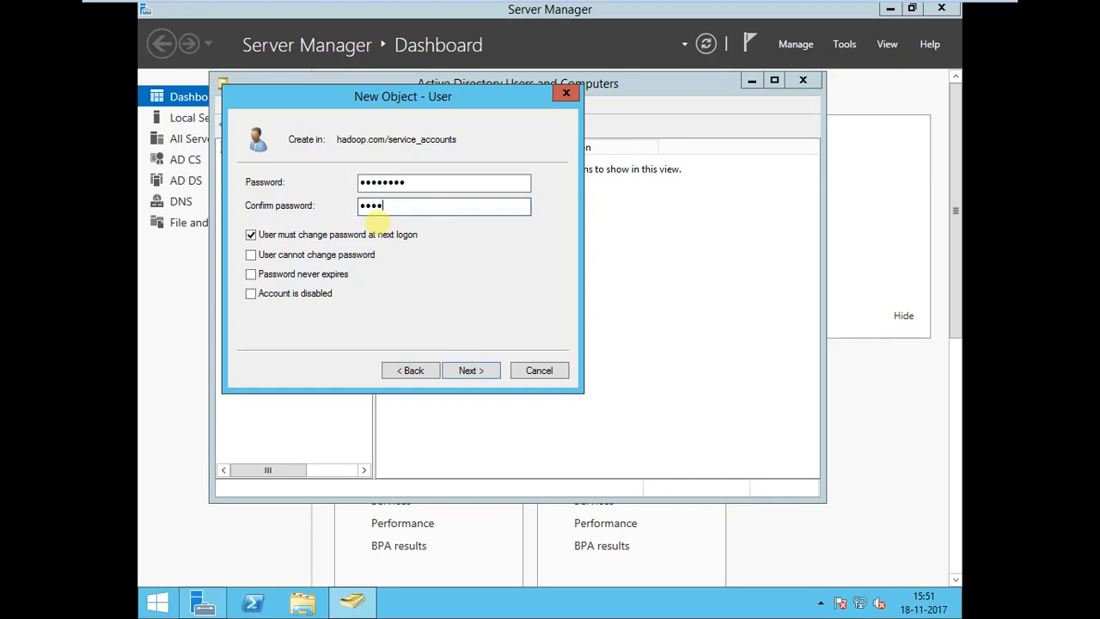
click(333, 235)
click(471, 370)
click(473, 370)
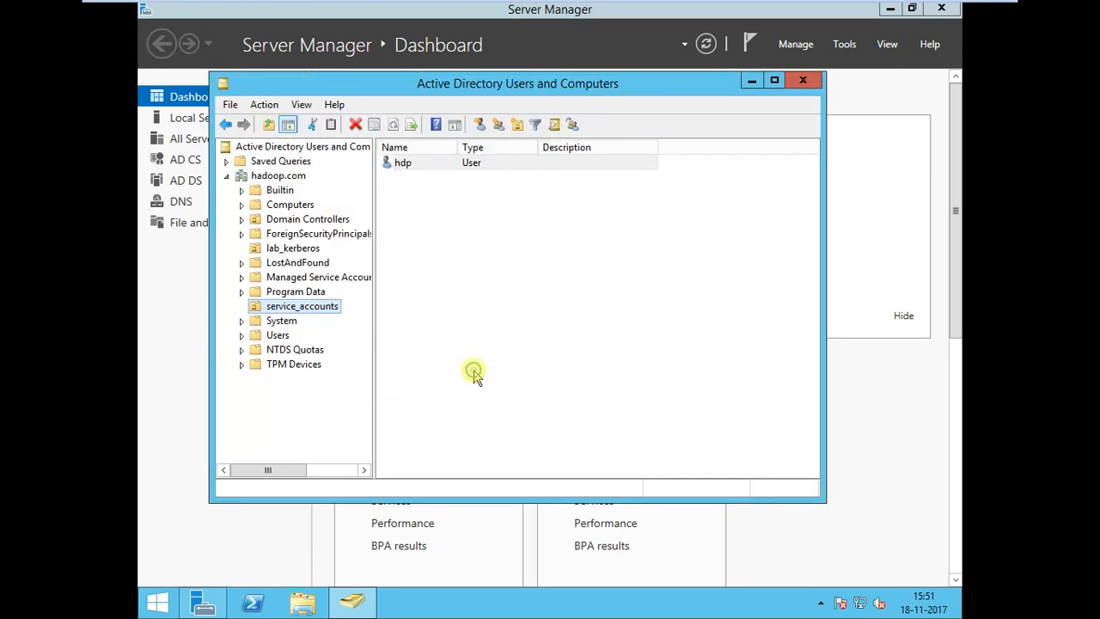
Inspect the distinguishedName attribute of the hdp user in service_accounts, leaving its properties unchanged.
right_click(430, 168)
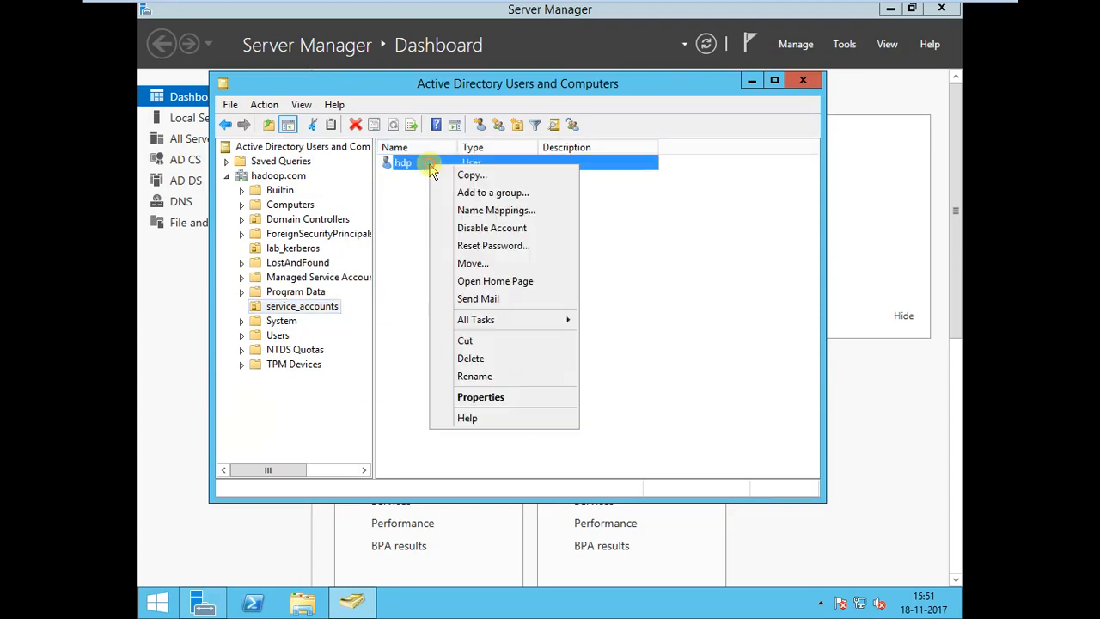
click(481, 397)
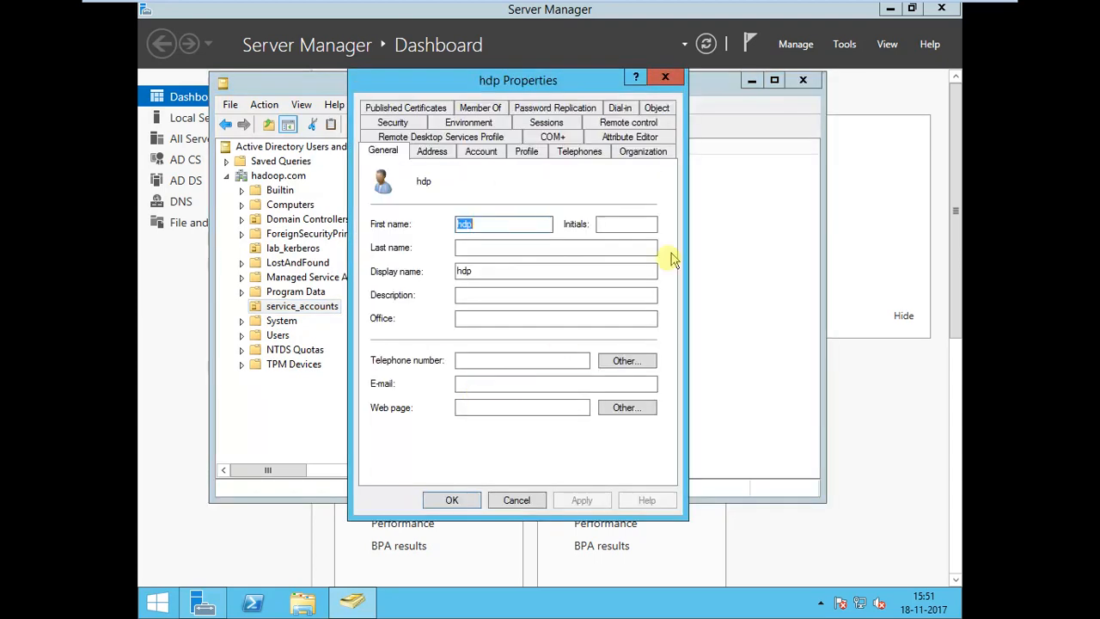
click(625, 141)
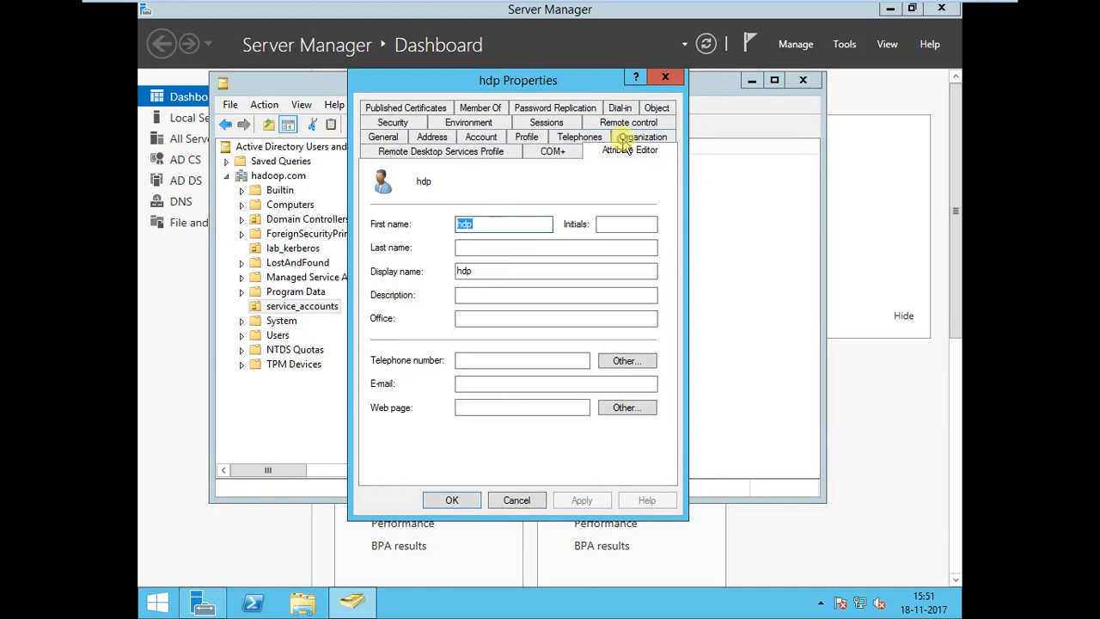
click(525, 289)
scroll(525, 296, down, 6)
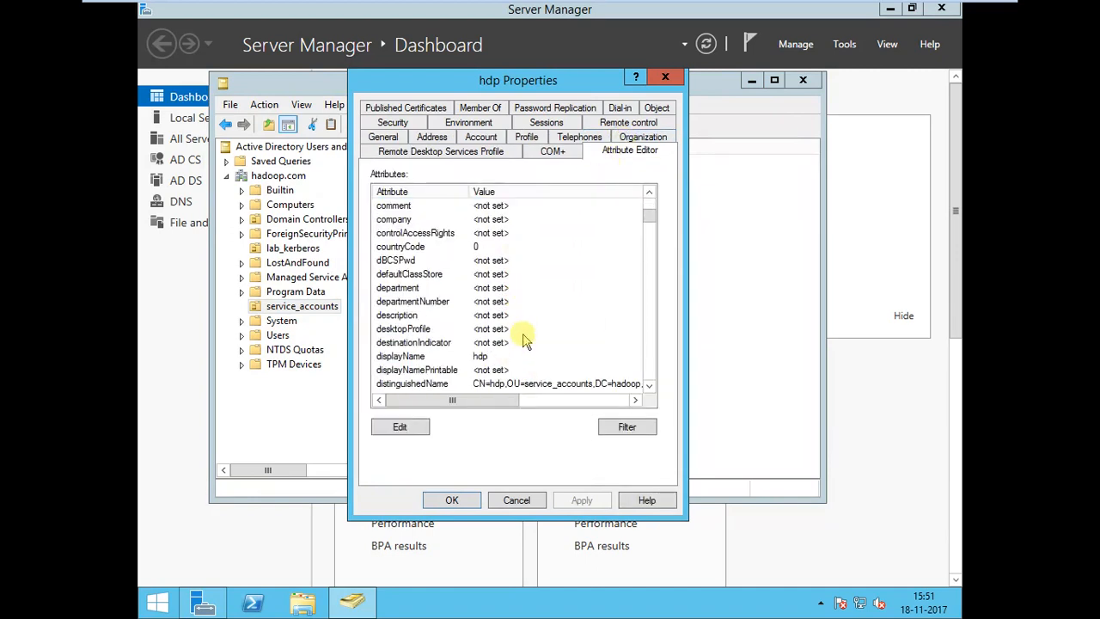
click(537, 384)
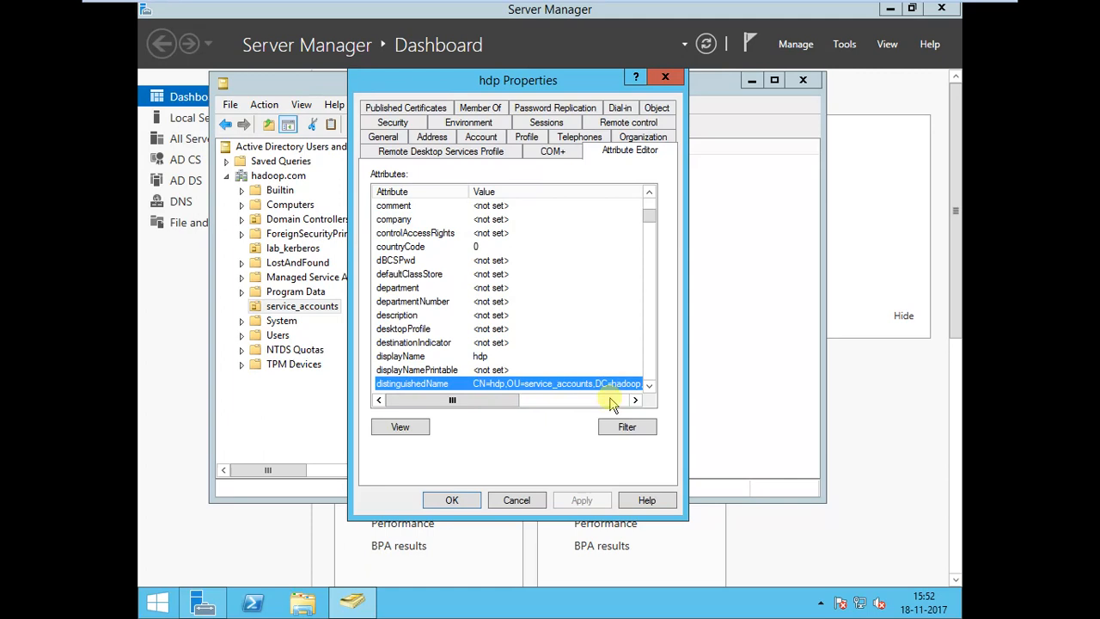
click(516, 500)
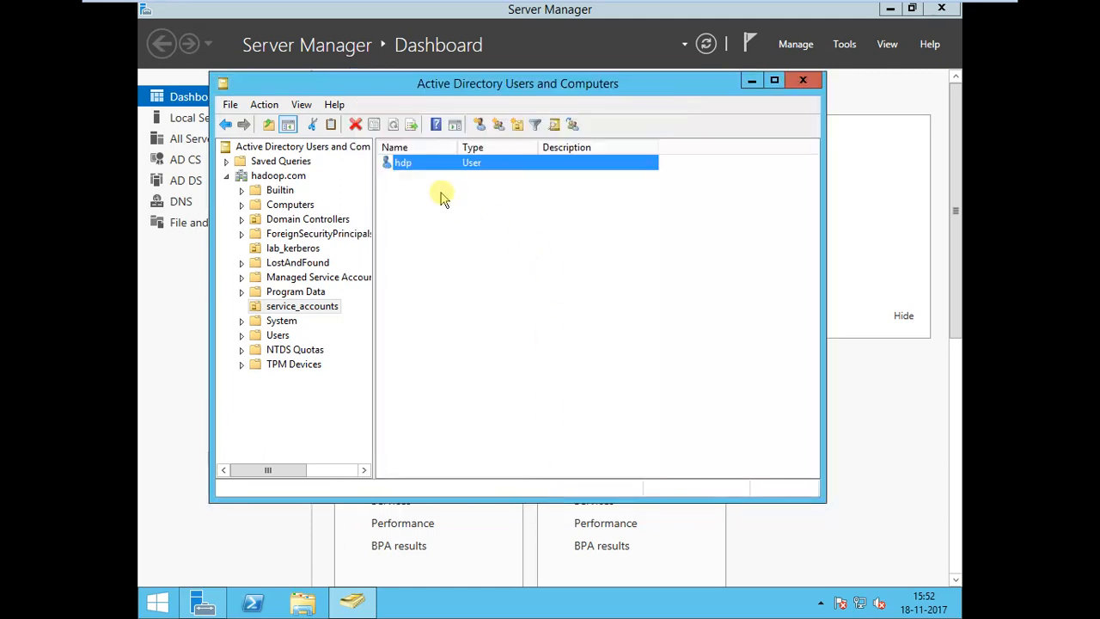
double_click(410, 162)
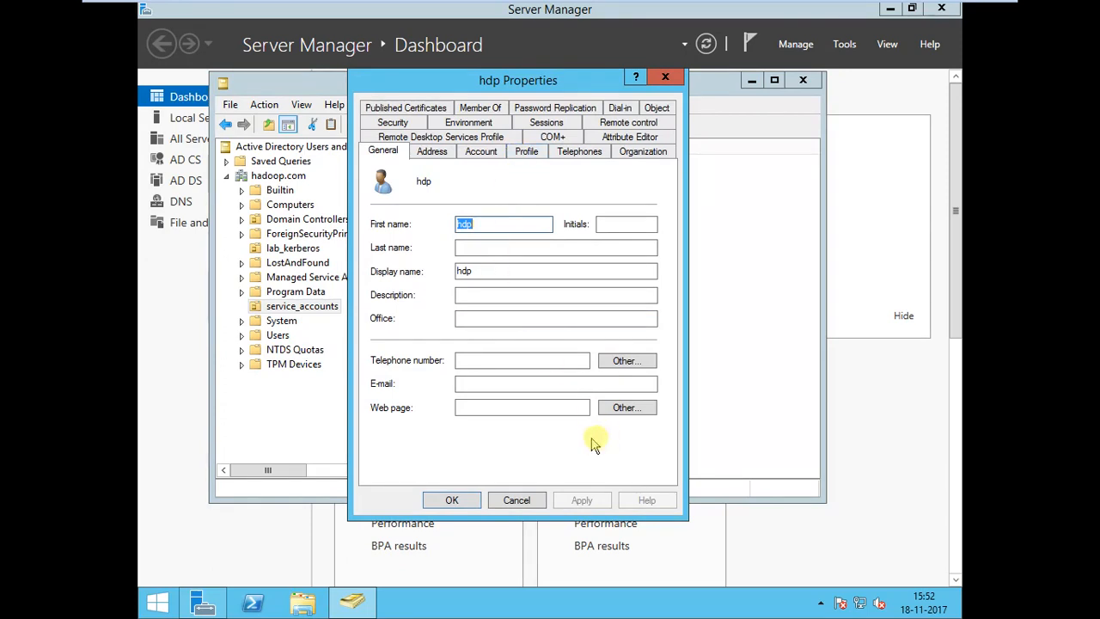
click(517, 501)
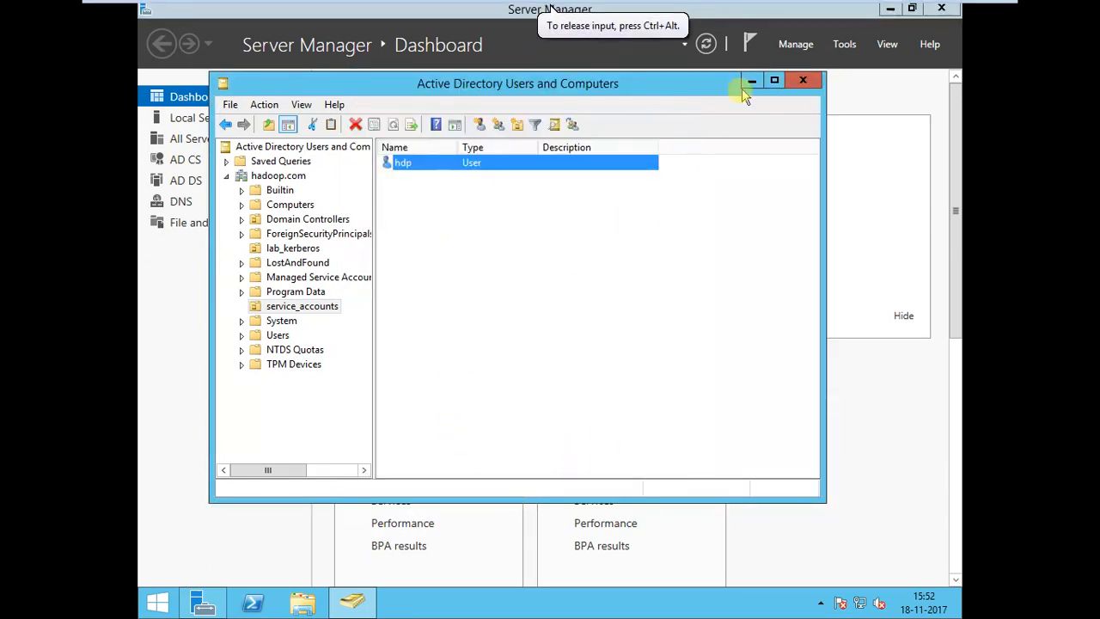
Locate the exported activedirectory certificate on the AD-Server virtual machine's desktop and return to the host.
mouse_move(964, 10)
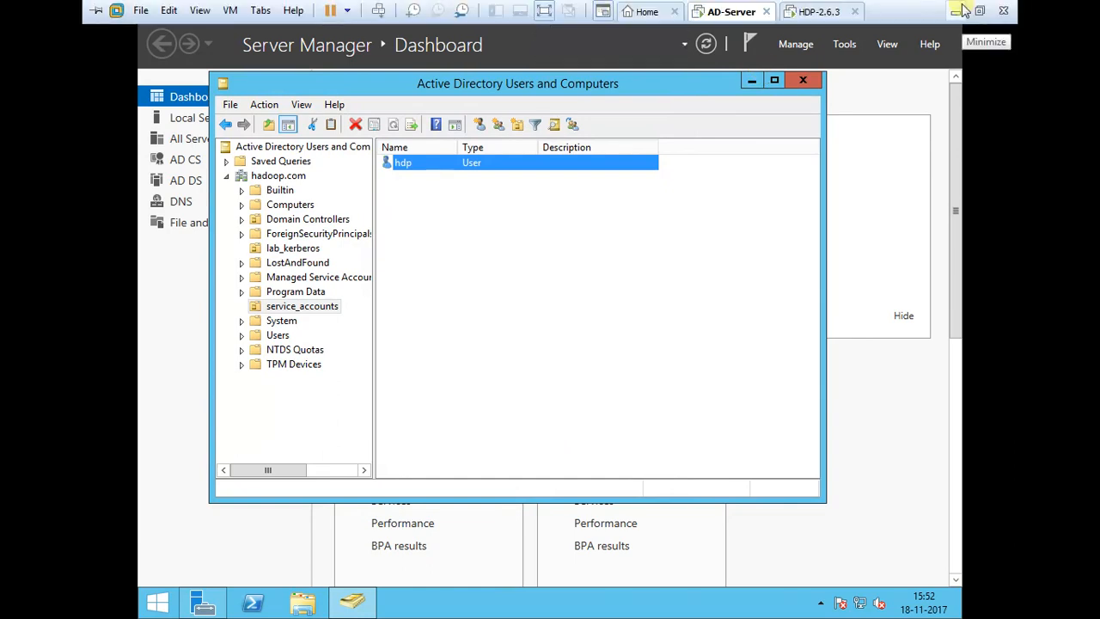
click(963, 10)
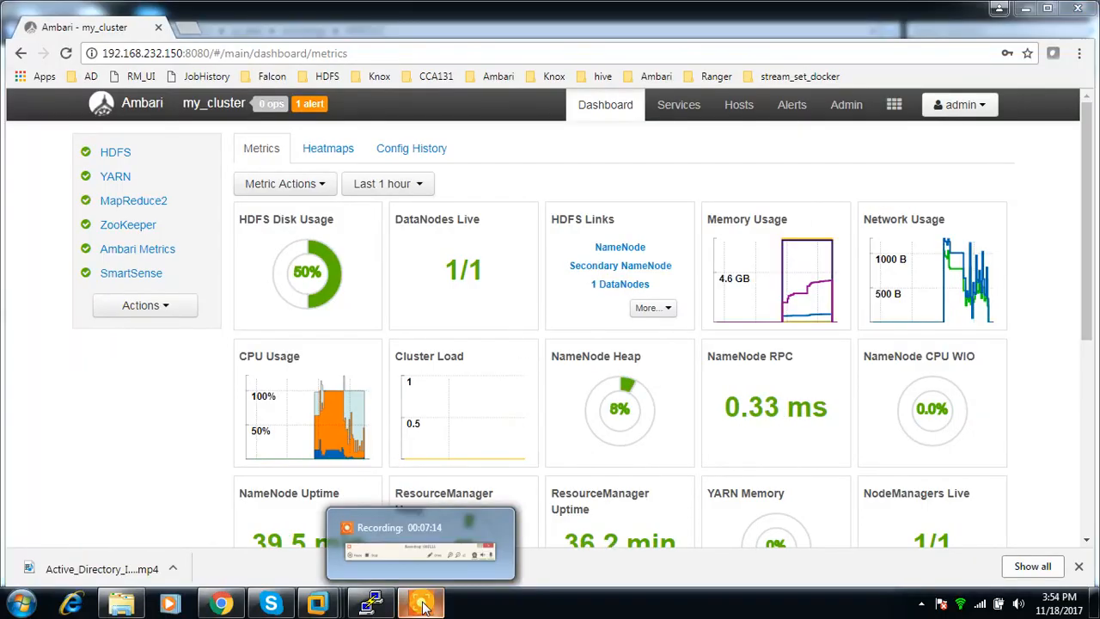
mouse_move(370, 602)
click(374, 529)
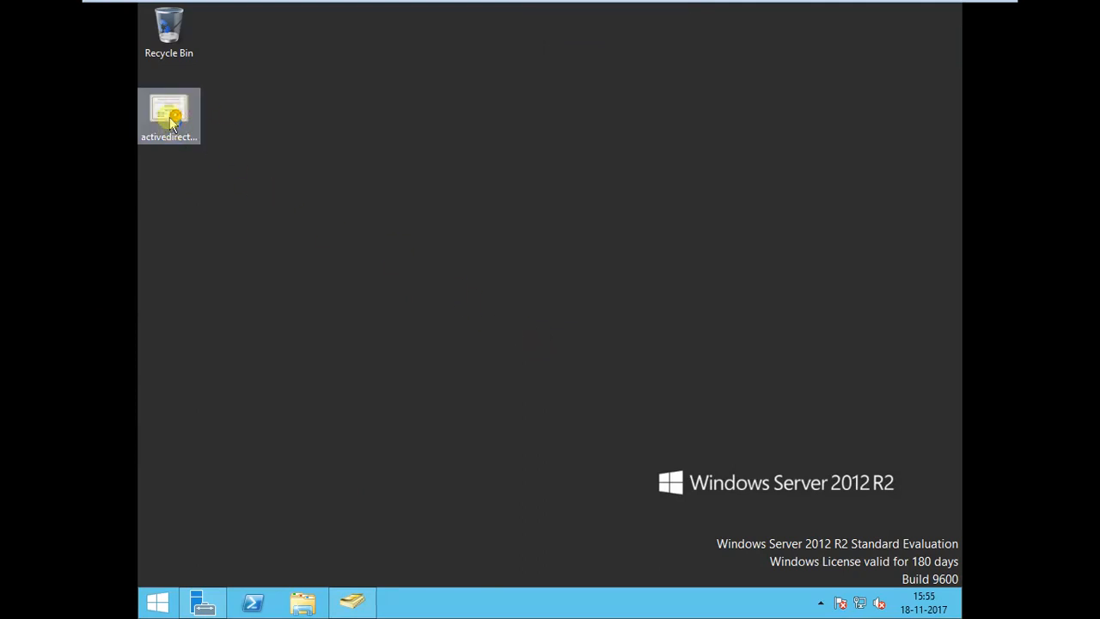
click(176, 147)
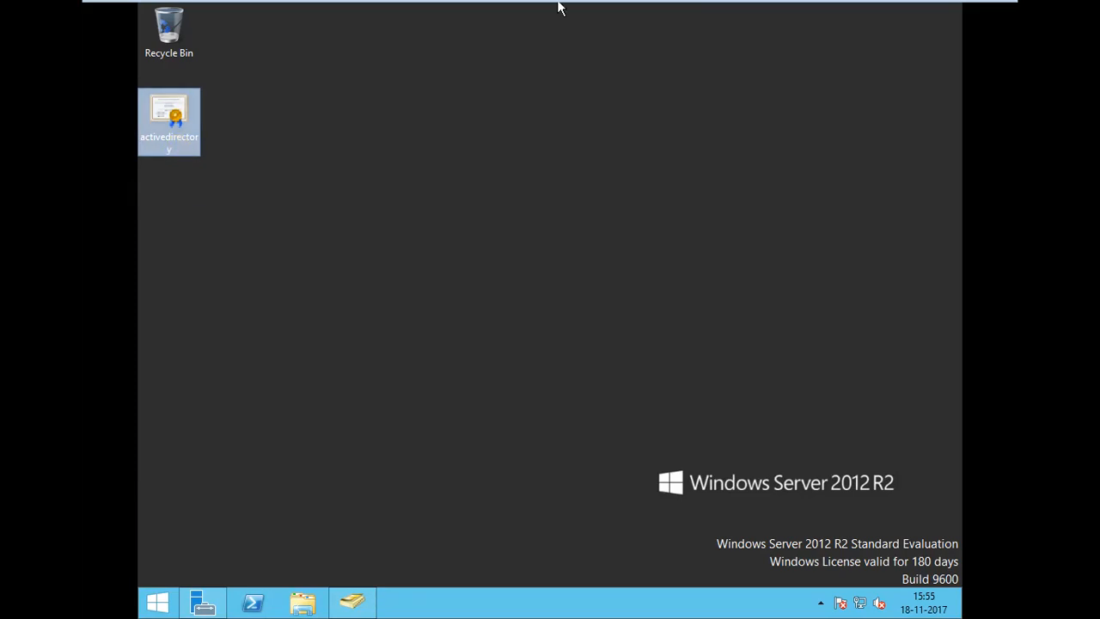
mouse_move(933, 5)
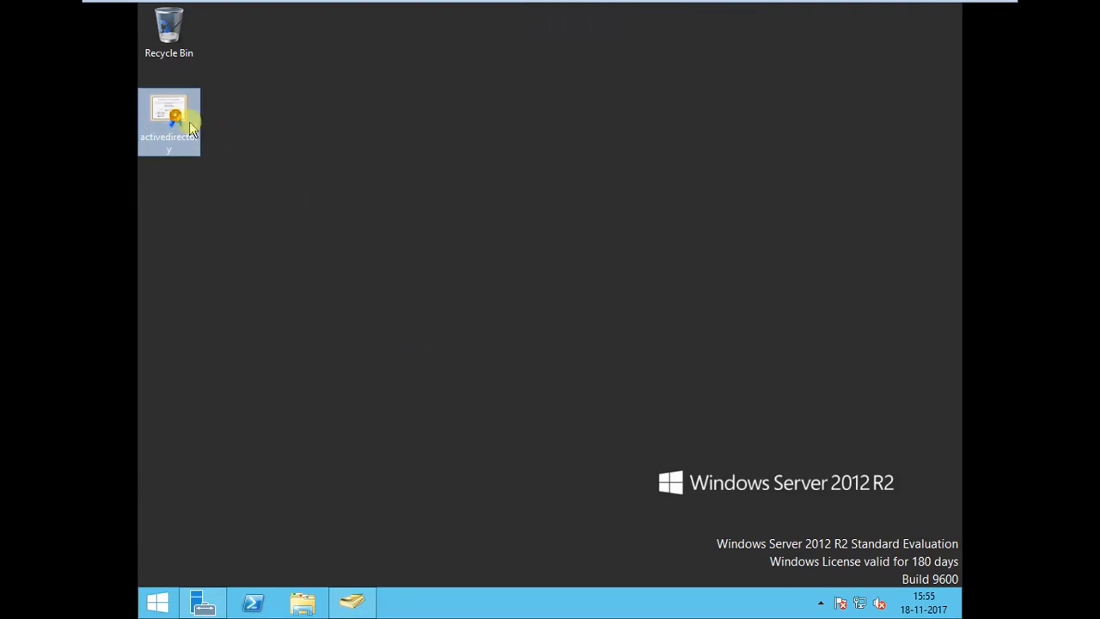
mouse_move(650, 4)
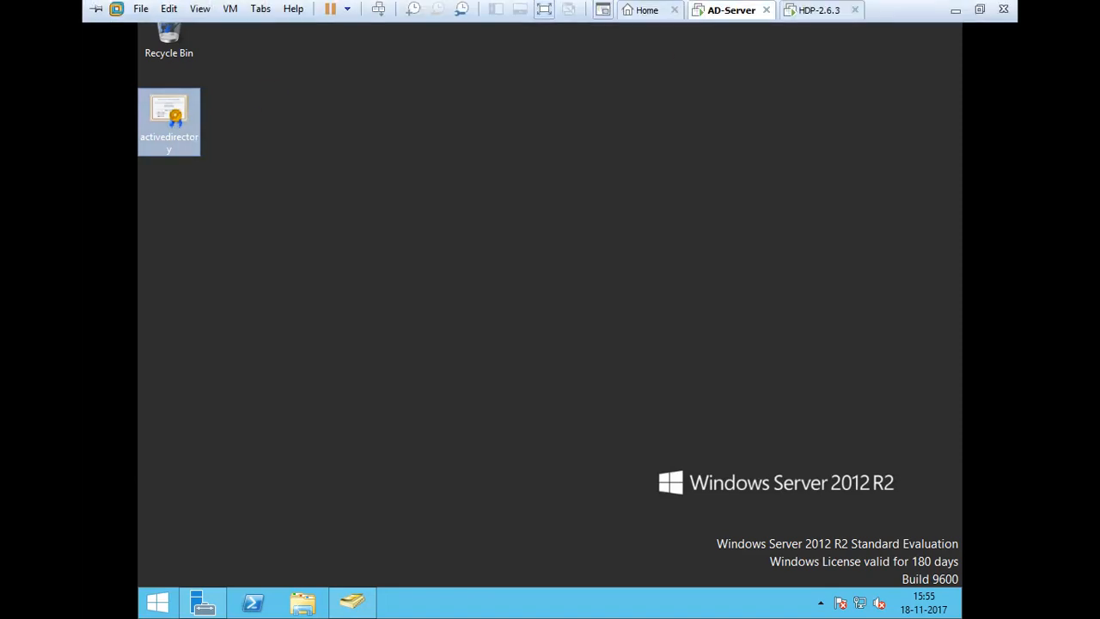
click(982, 10)
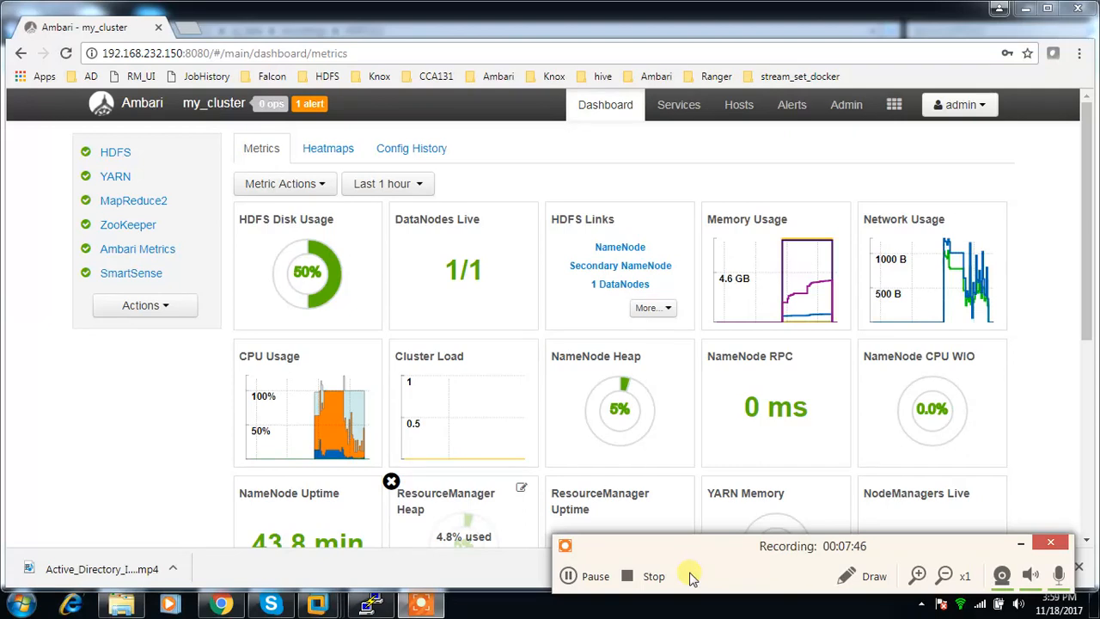
Switch to WinSCP on the AD-Server machine and upload activedirectory.cer from the Desktop to /root/ on 192.168.232.150.
click(1019, 543)
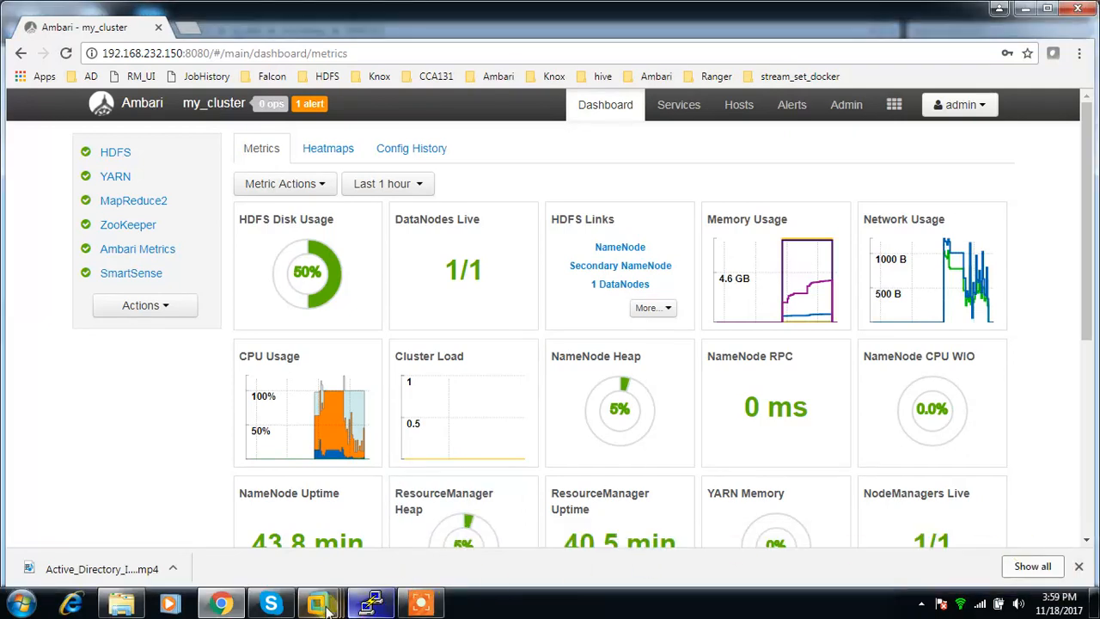
mouse_move(327, 608)
click(325, 506)
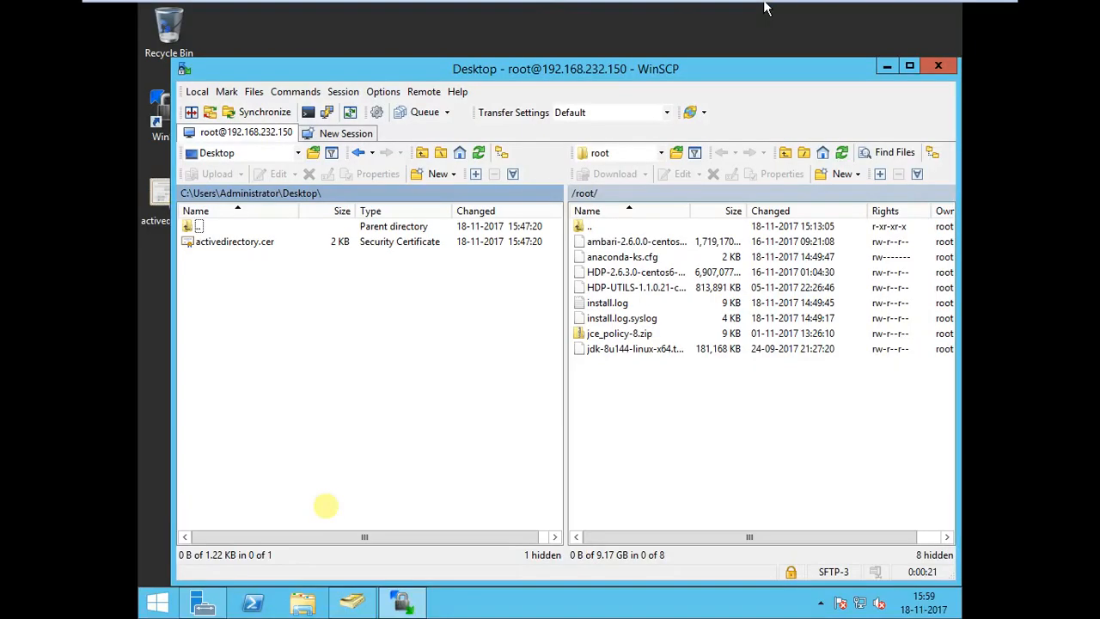
click(215, 244)
drag(215, 244, 655, 417)
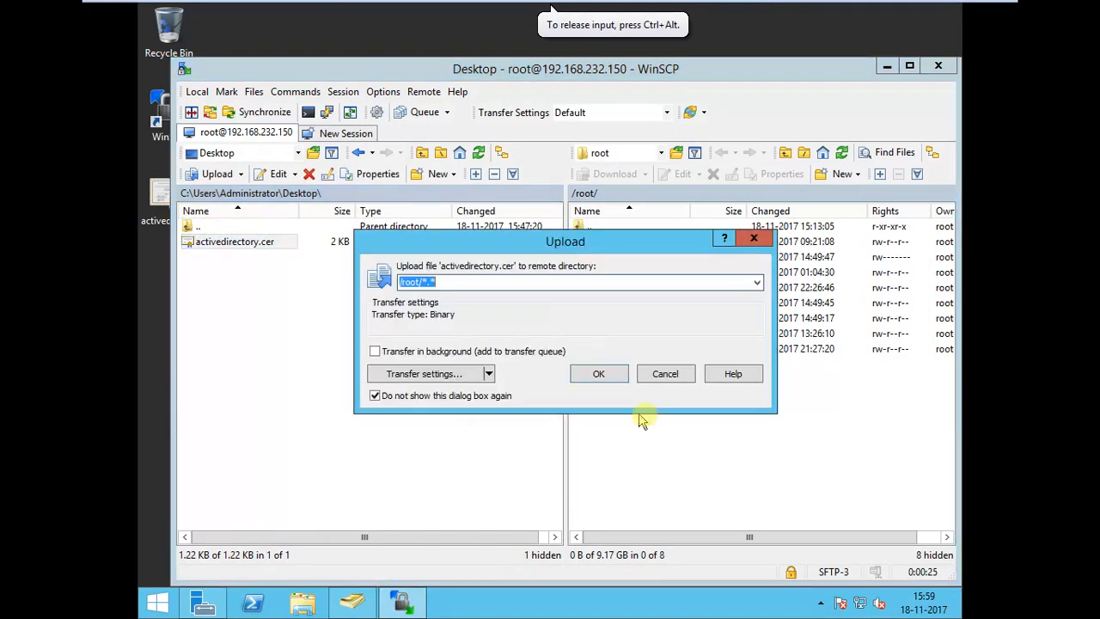
click(598, 374)
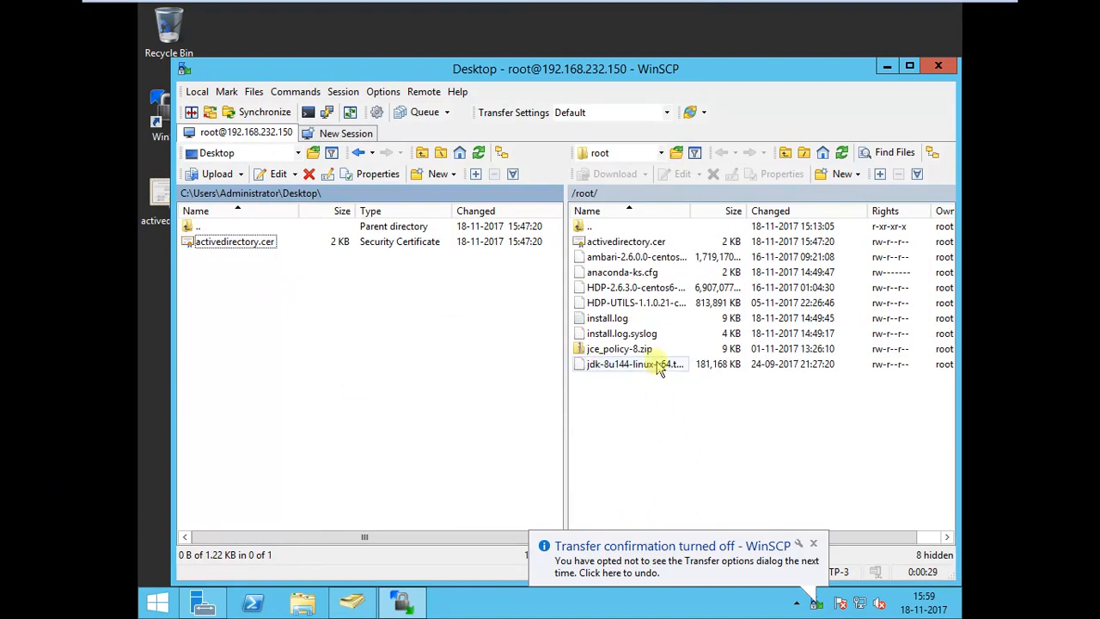
click(593, 242)
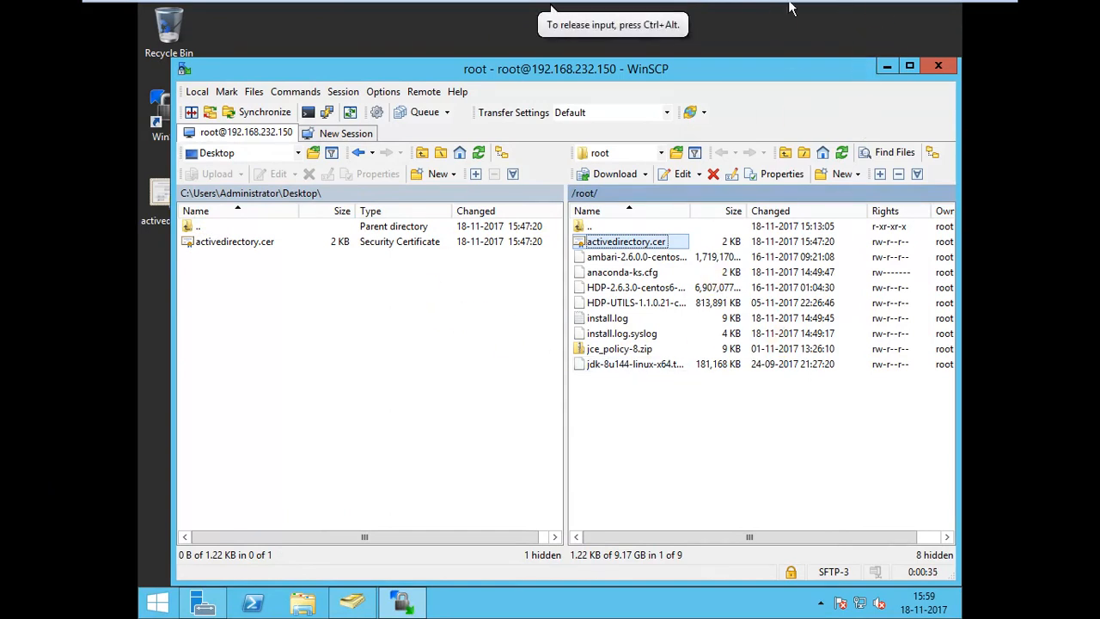
Switch to the HDP_SSL notes in Word and run their command yum -y install ca-certificates in the PuTTY root session on master.
click(959, 18)
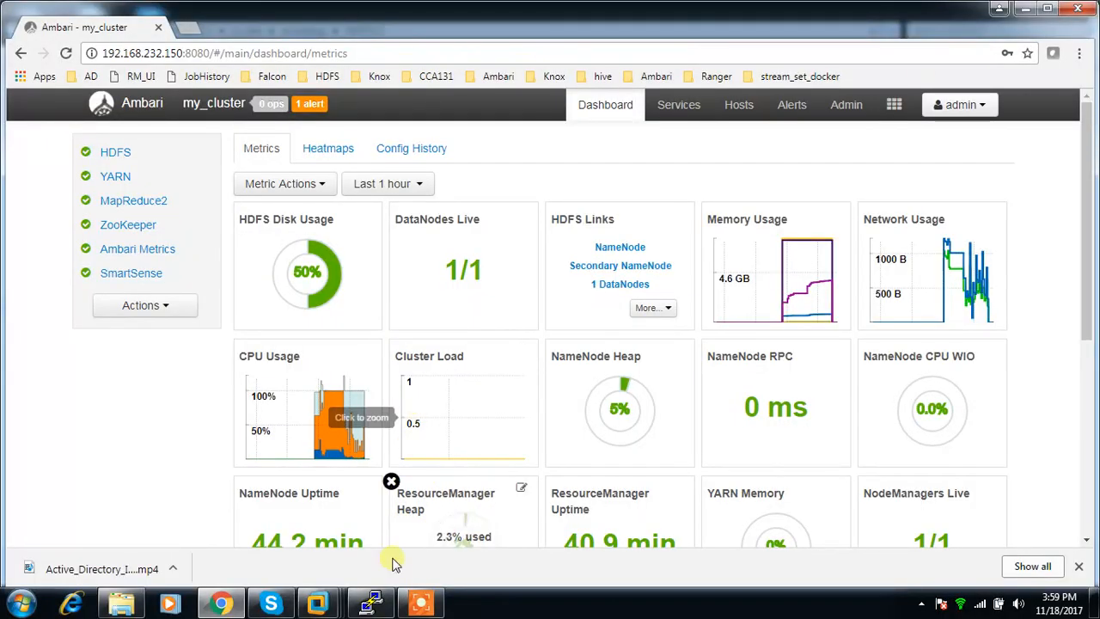
mouse_move(378, 604)
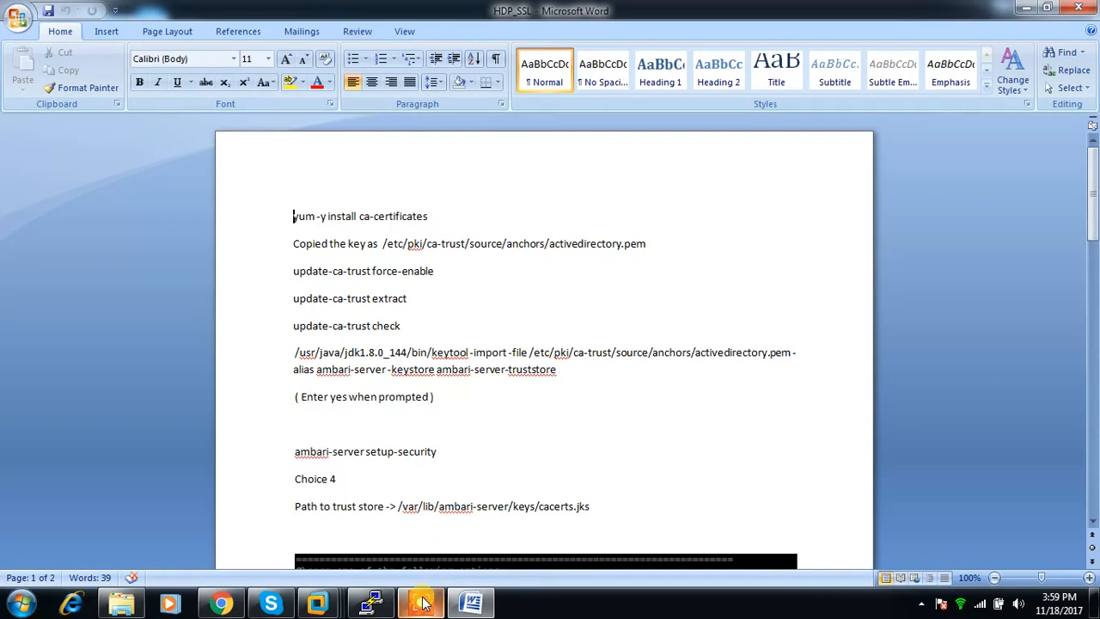
mouse_move(421, 604)
drag(435, 216, 318, 215)
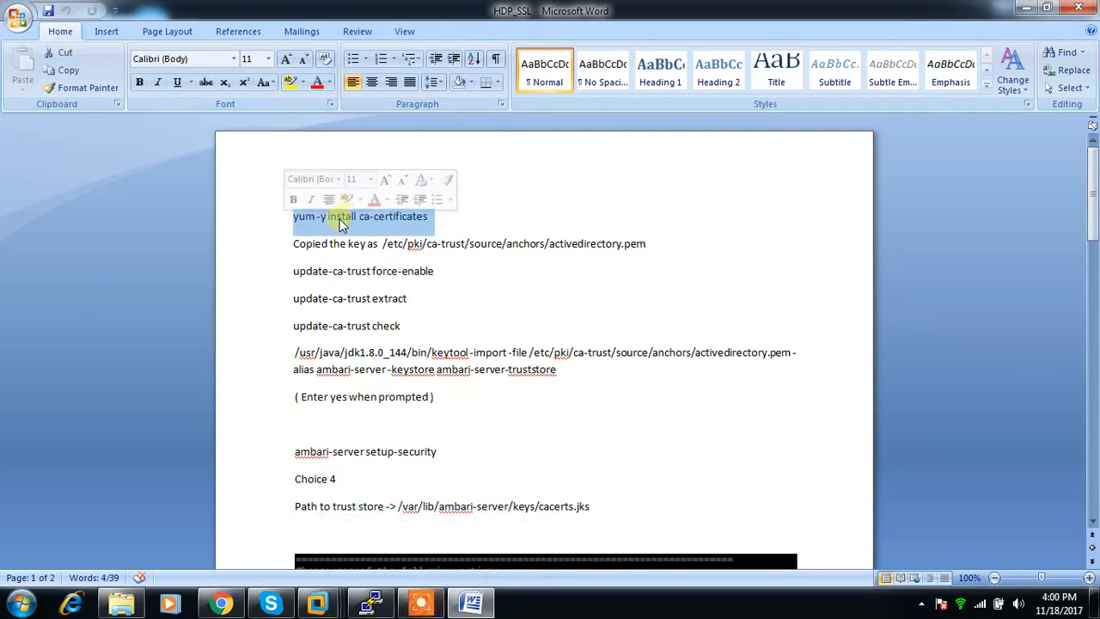
right_click(341, 220)
click(365, 247)
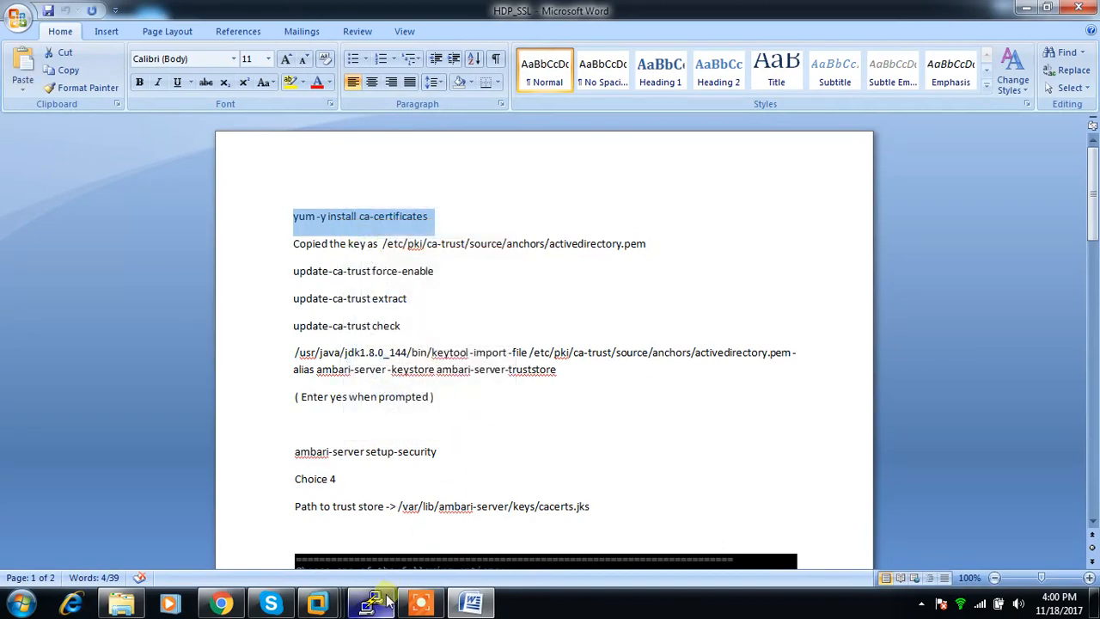
click(370, 601)
right_click(405, 295)
key(Return)
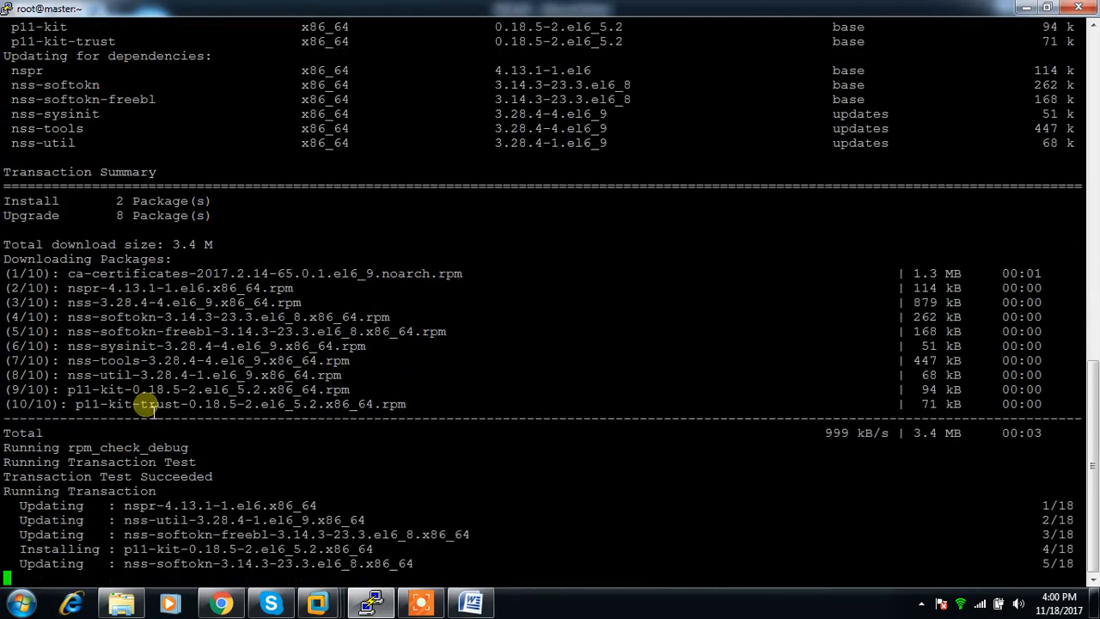
On master, list the home directory and copy activedirectory.cer to the path from the Word notes, /etc/pki/ca-trust/source/anchors/activedirectory.pem.
key(alt+Tab)
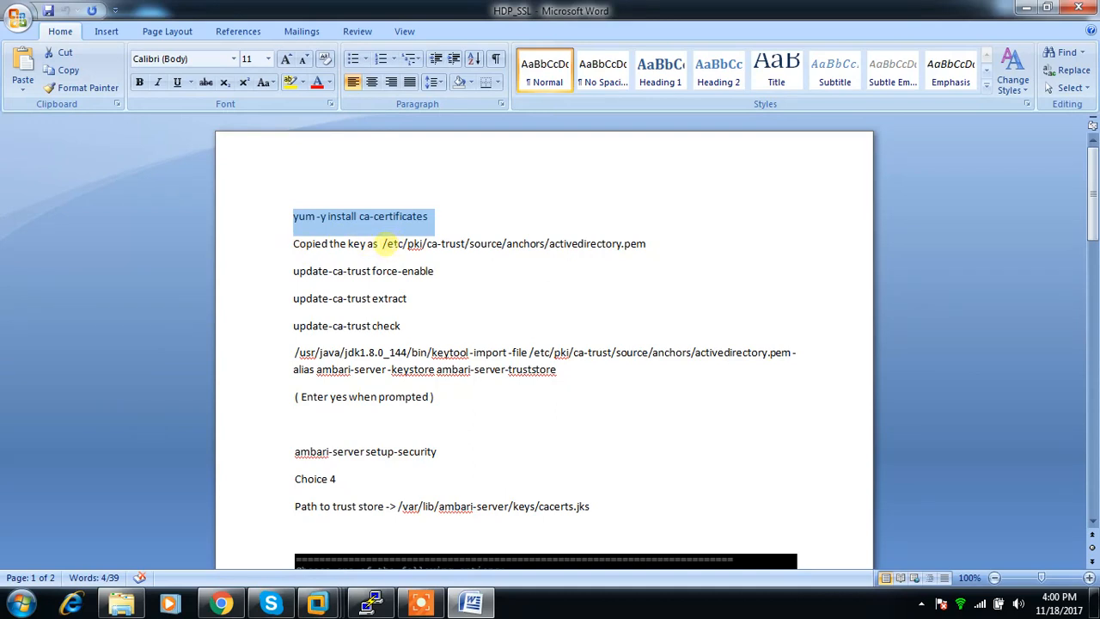
click(384, 243)
drag(383, 243, 637, 245)
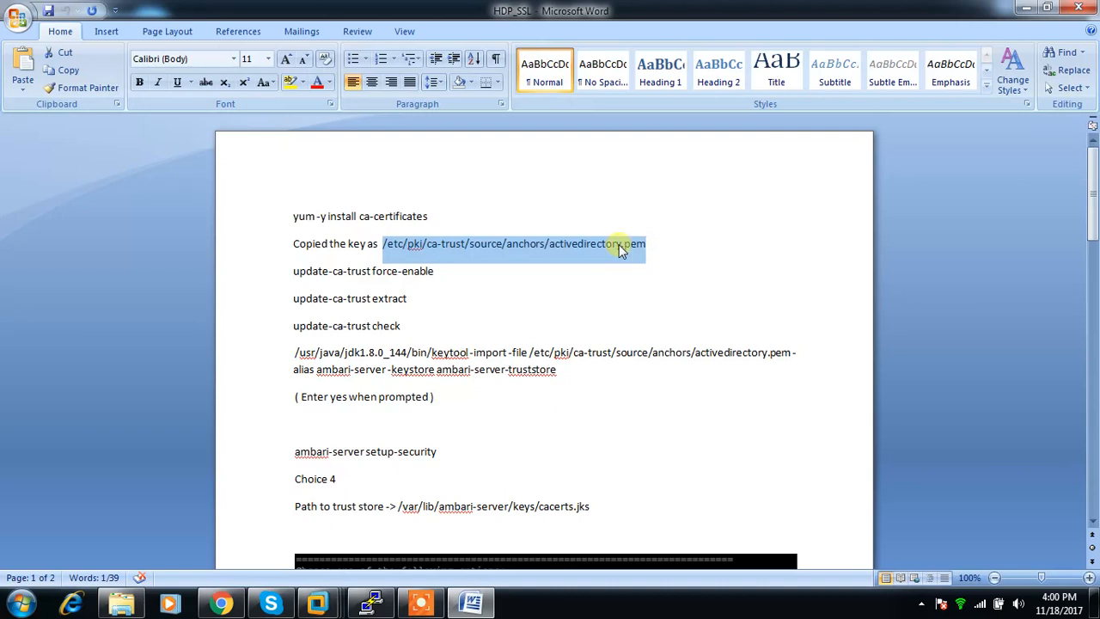
right_click(621, 246)
click(643, 267)
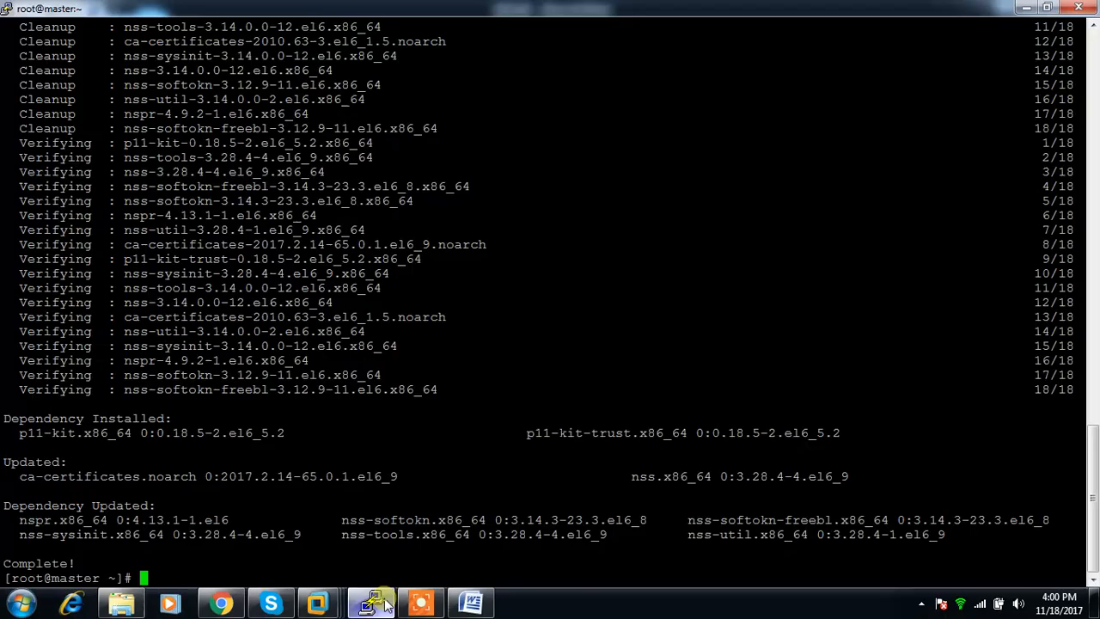
click(370, 601)
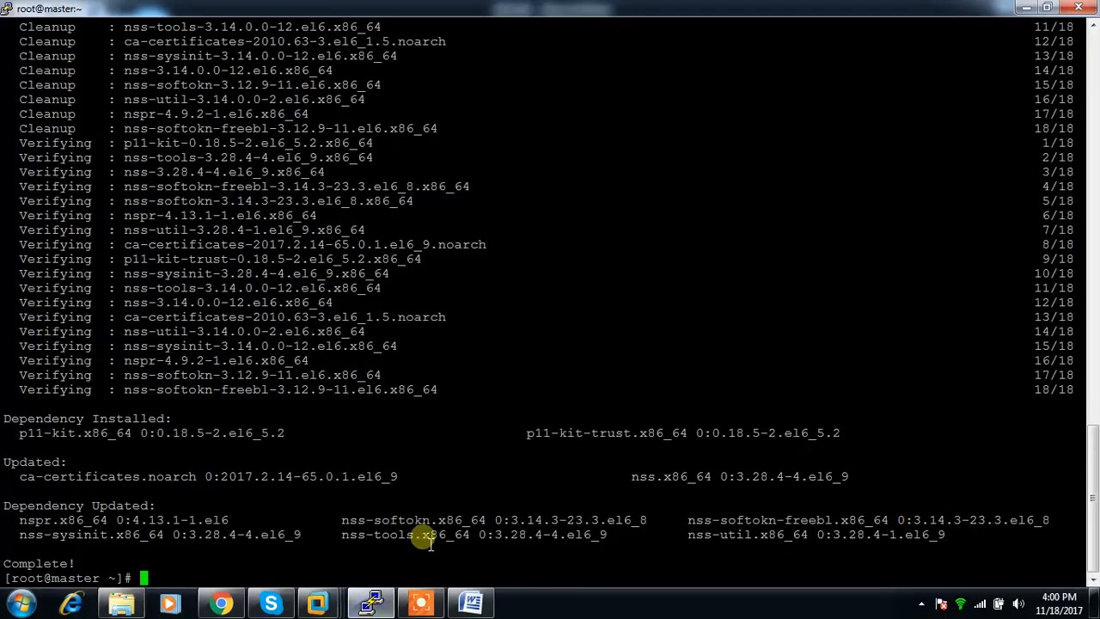
text(ls)
key(Return)
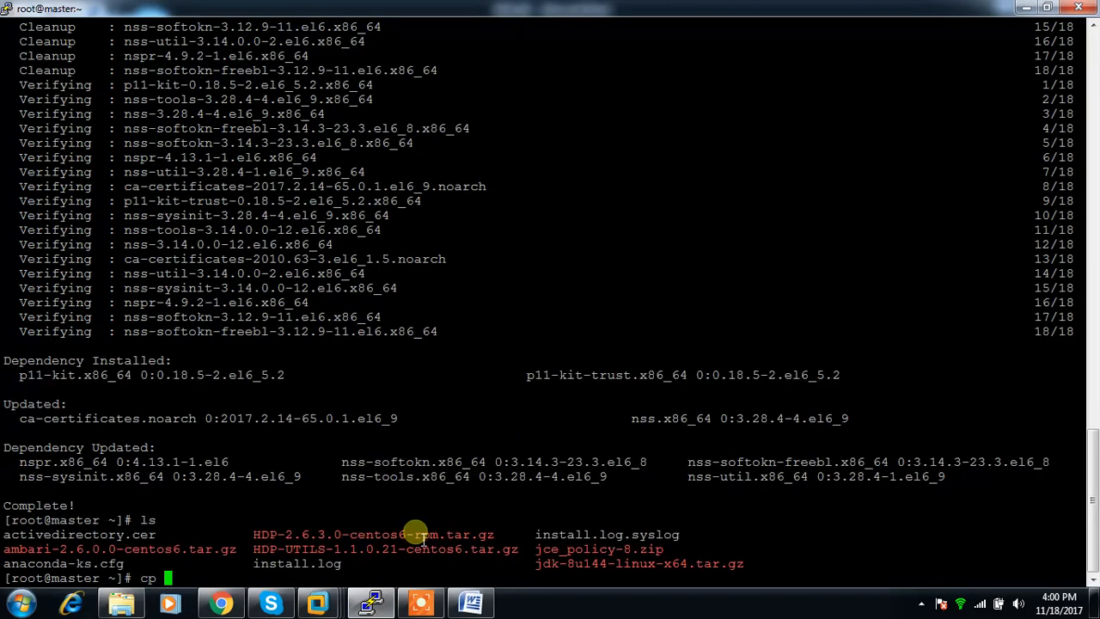
text(cp a)
key(Tab)
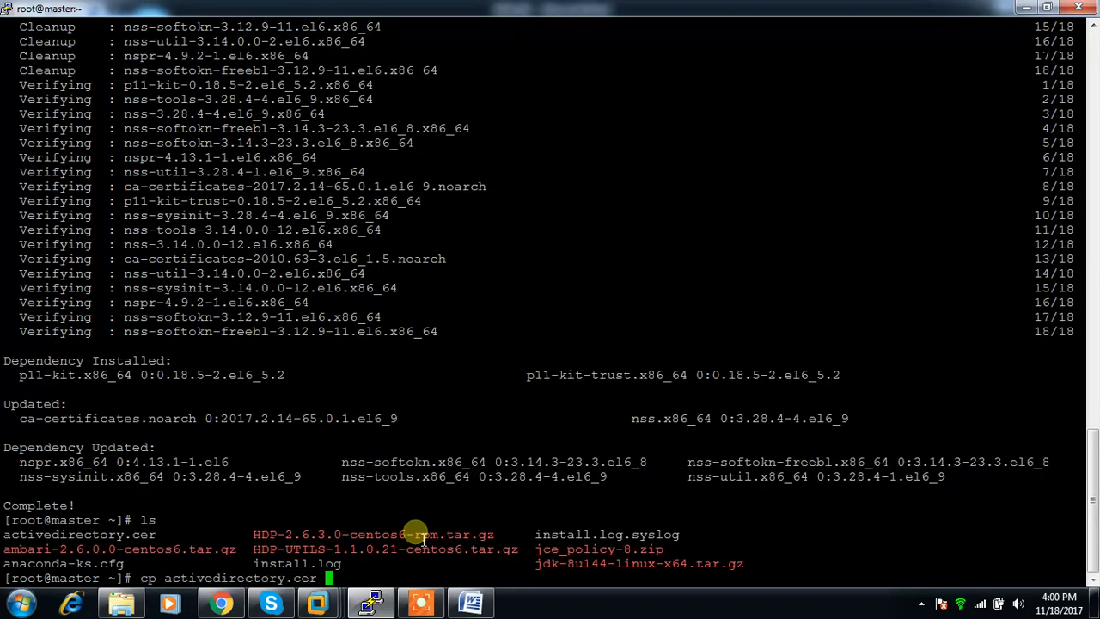
right_click(446, 533)
drag(333, 579, 519, 598)
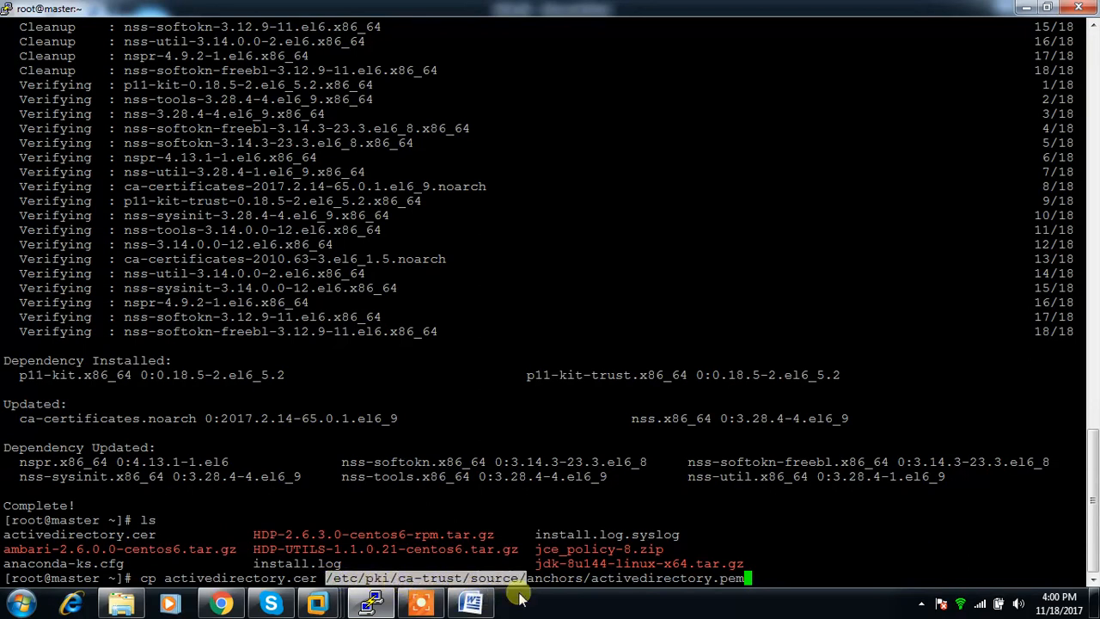
key(Return)
Run update-ca-trust force-enable from the Word notes in the PuTTY session on master and return to the notes.
key(alt+Tab)
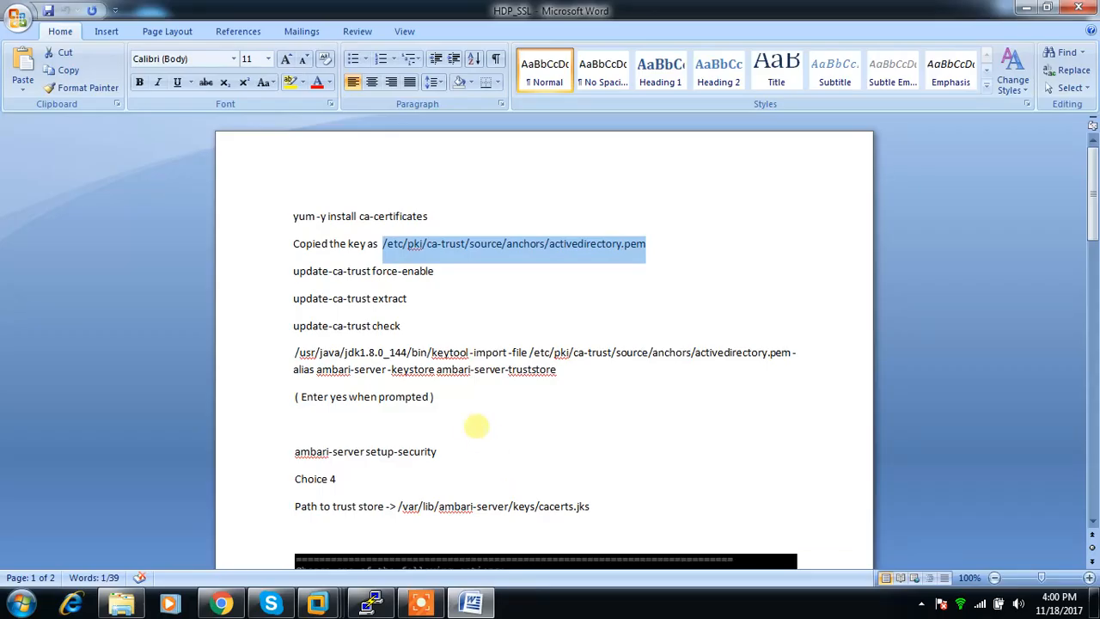
drag(296, 270, 419, 273)
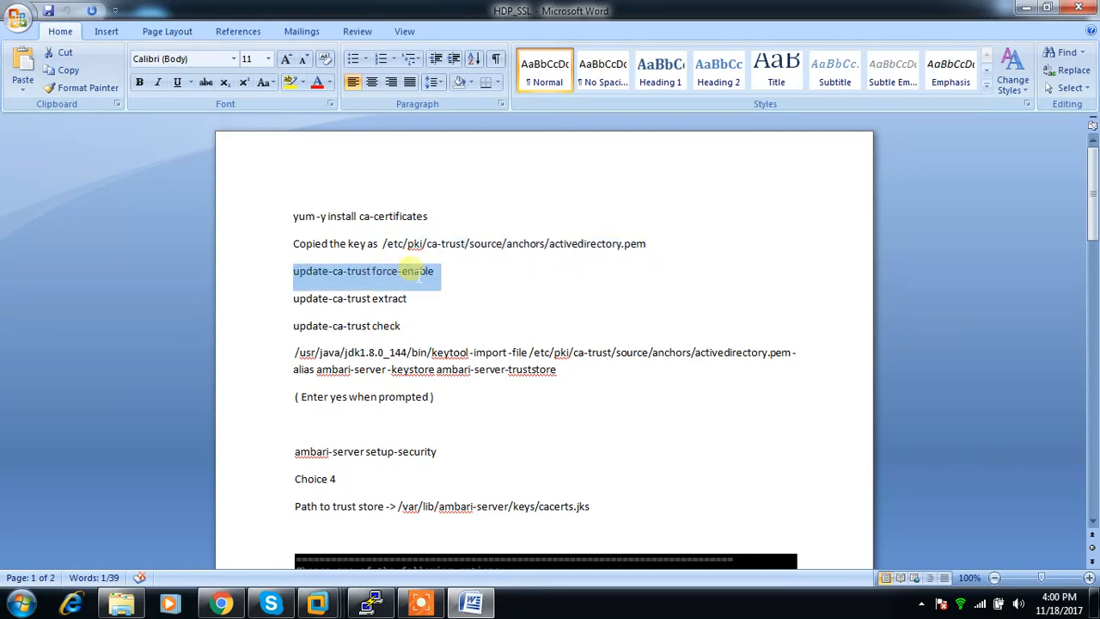
key(ctrl+c)
key(alt+Tab)
right_click(430, 275)
key(Return)
key(alt+Tab)
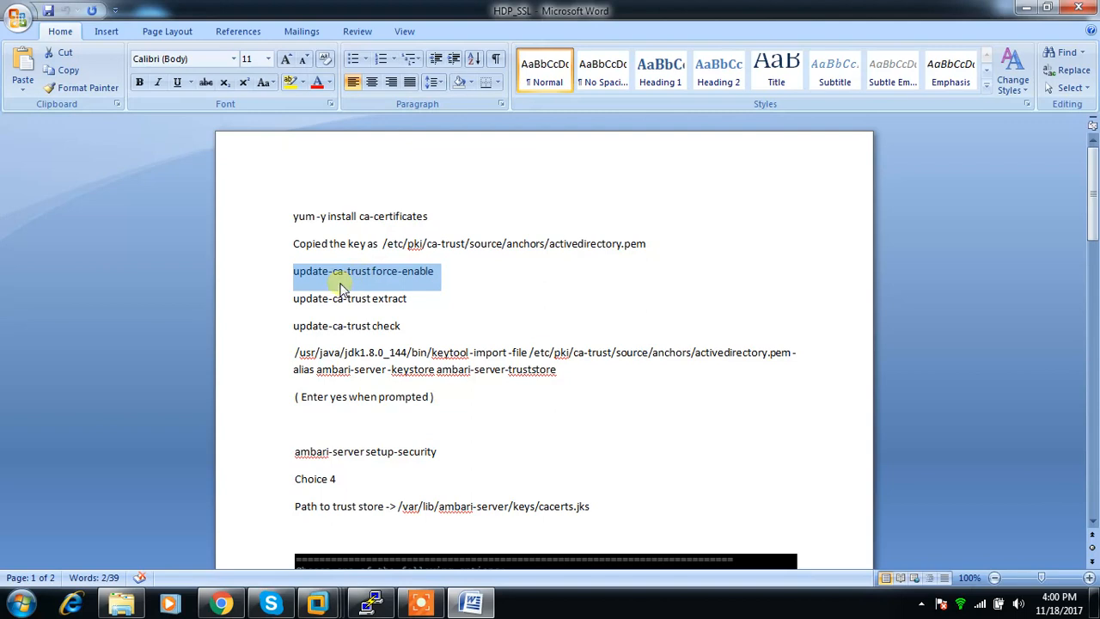
Copy update-ca-trust extract from the Word notes and run it in the PuTTY session on master.
drag(293, 299, 406, 315)
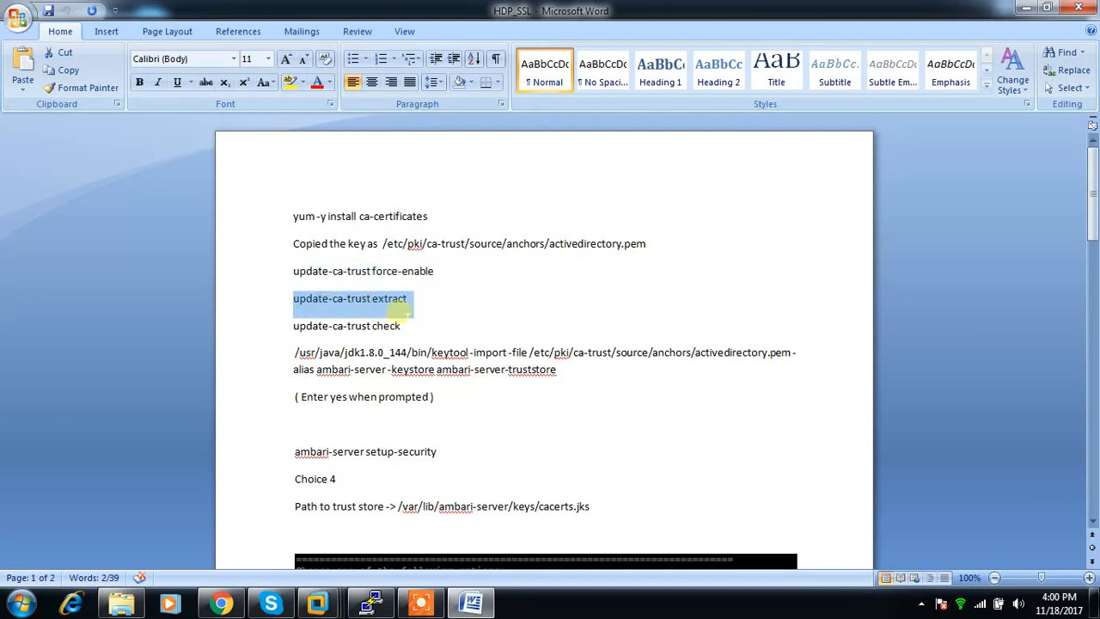
key(ctrl+c)
key(alt+Tab)
right_click(410, 317)
key(Return)
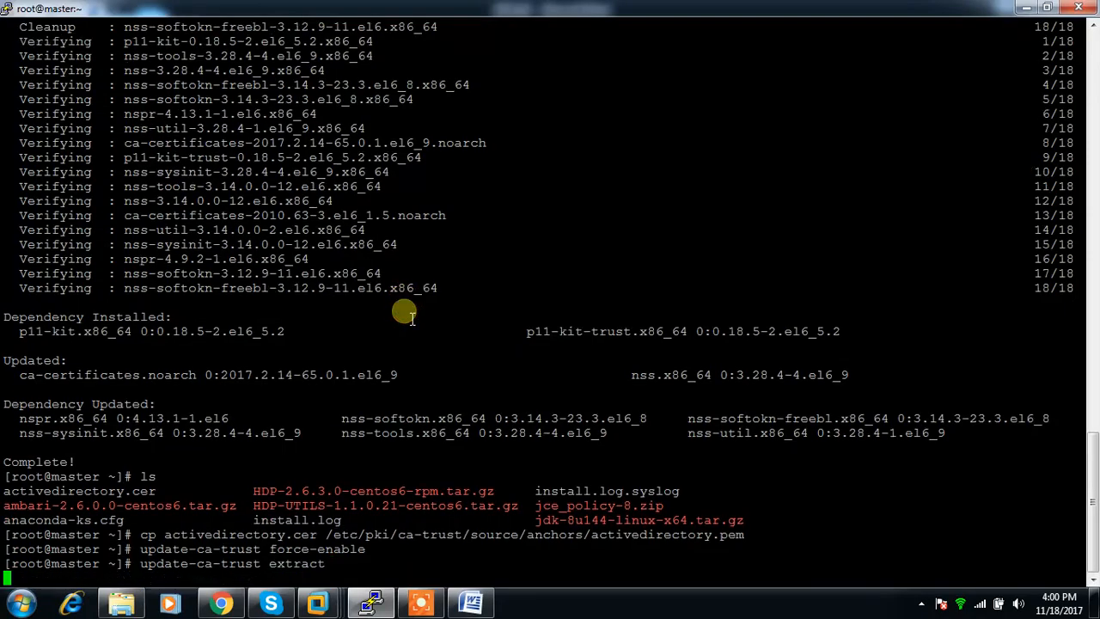
Return to the Word notes, copy update-ca-trust check and run it in the PuTTY session on master.
key(alt+Tab)
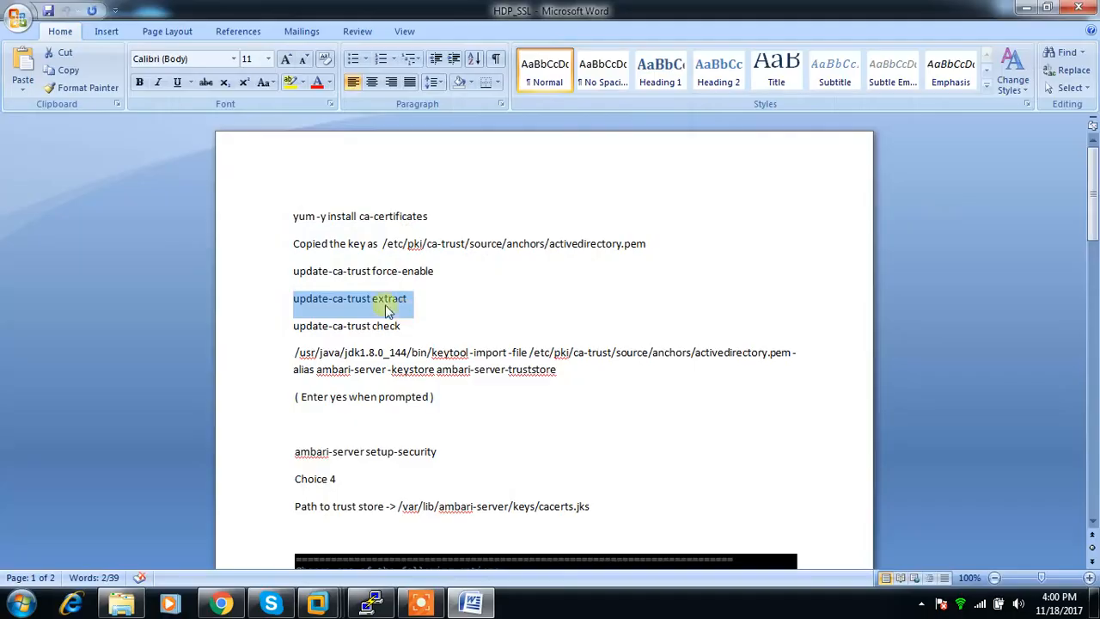
drag(291, 327, 393, 335)
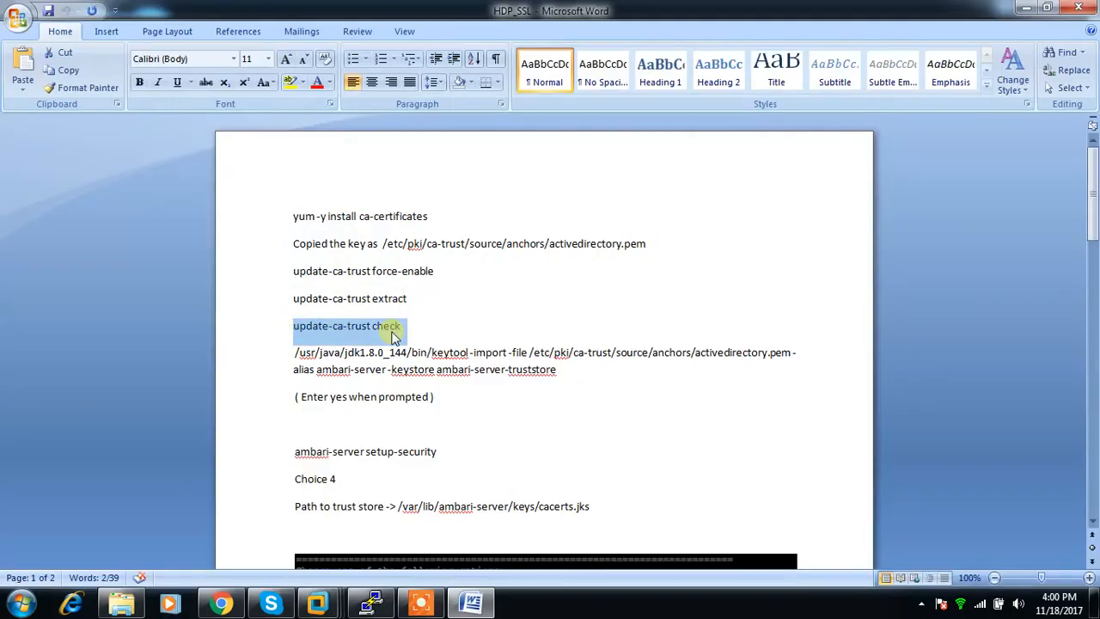
key(ctrl+c)
key(alt+Tab)
right_click(398, 337)
key(Return)
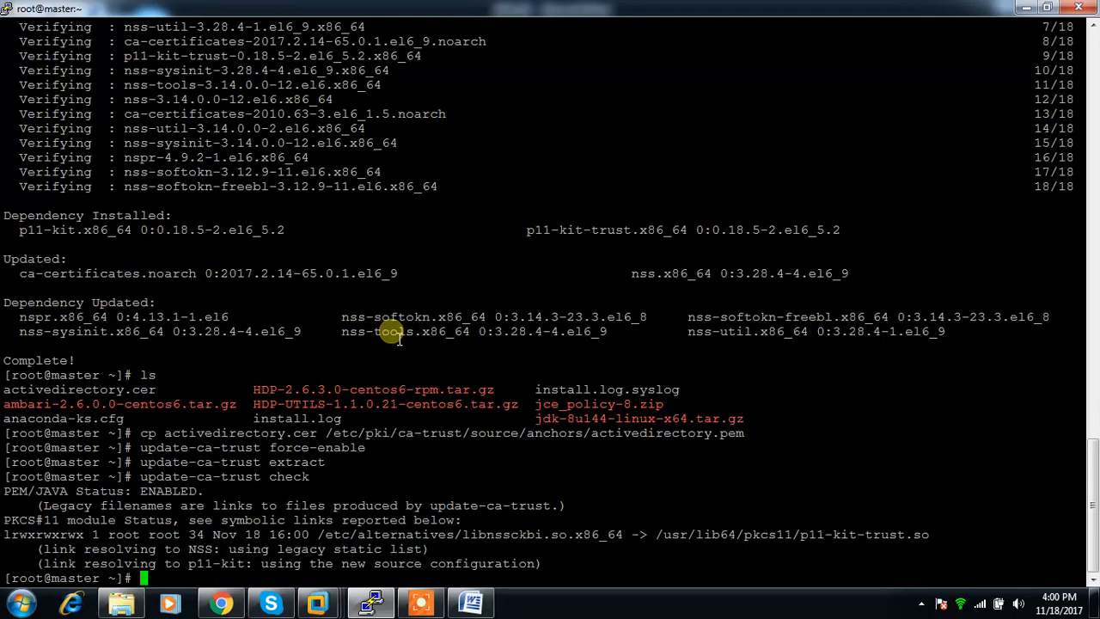
On master, run /usr/java/jdk1.8.0_144/bin/keytool with the notes' arguments: -import -file /etc/pki/ca-trust/source/anchors/activedirectory.pem -alias ambari-server -keystore ambari-server-truststore.
key(alt+Tab)
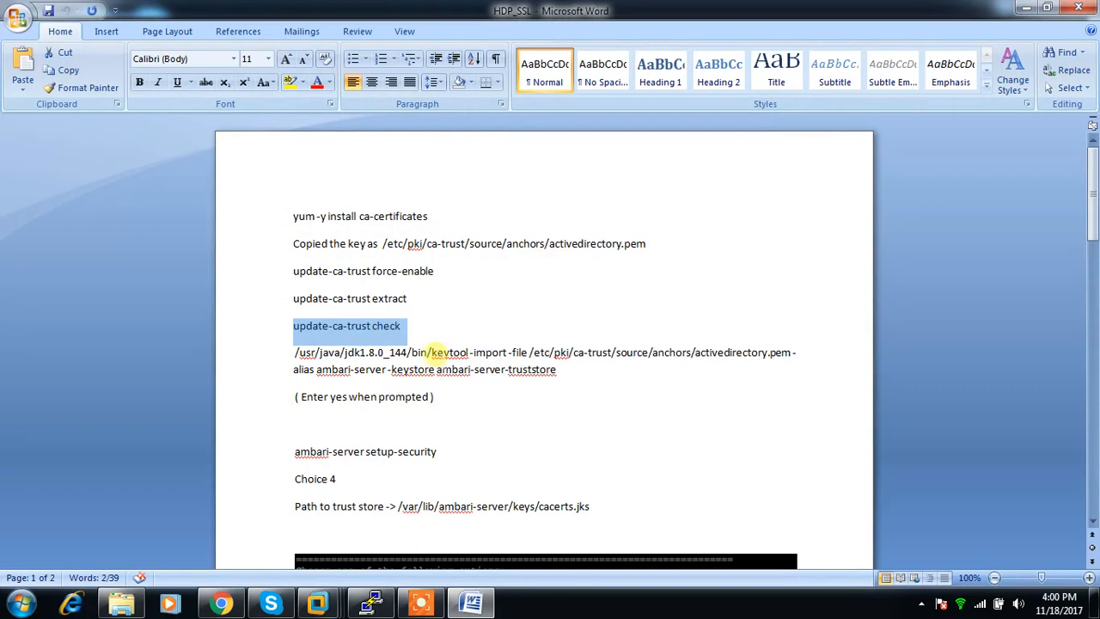
click(373, 603)
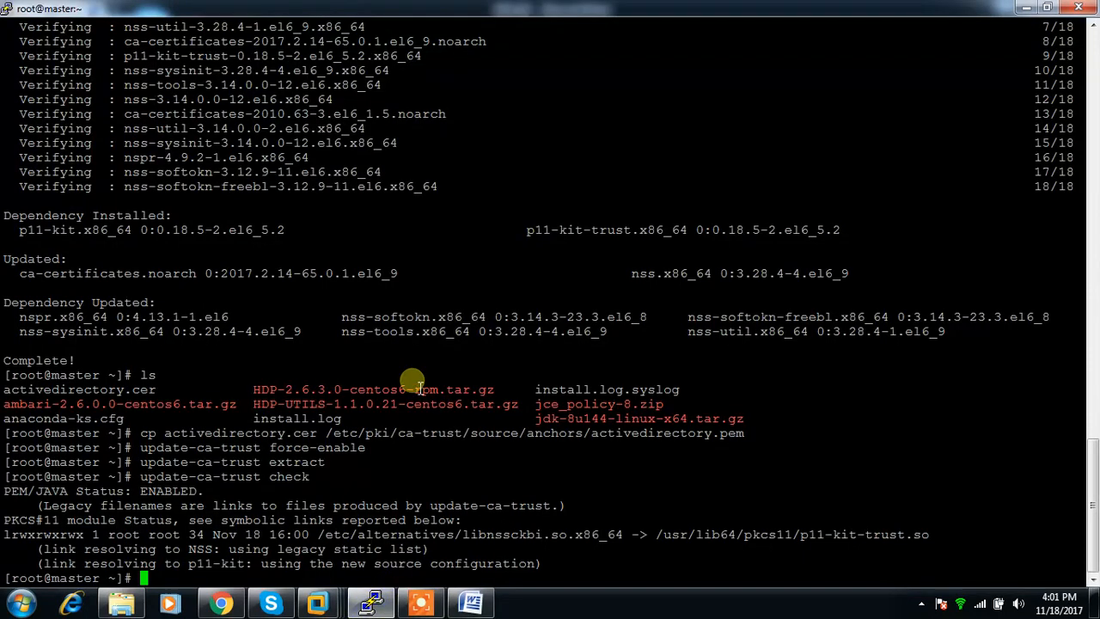
text(/usr/java/j)
key(Tab)
text(bin/keytool -)
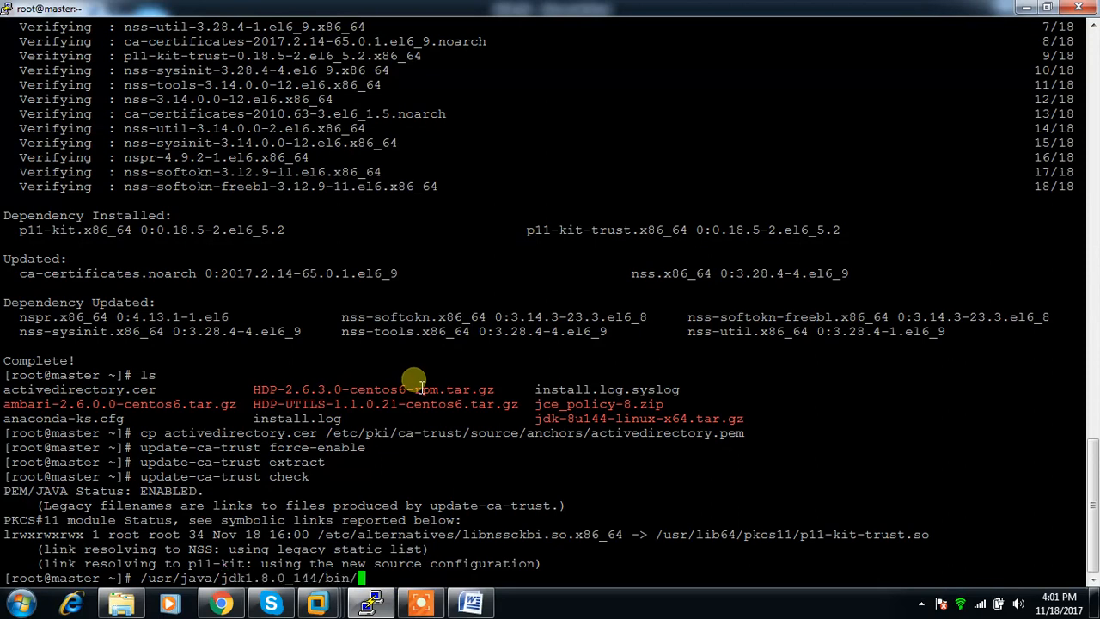
key(alt+Tab)
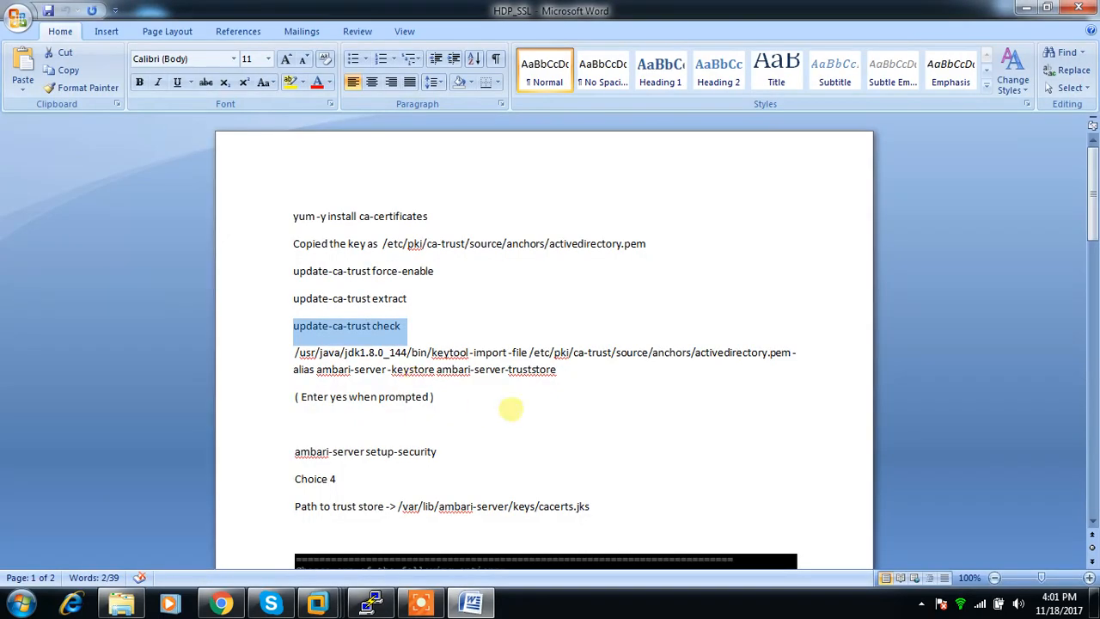
drag(468, 353, 539, 375)
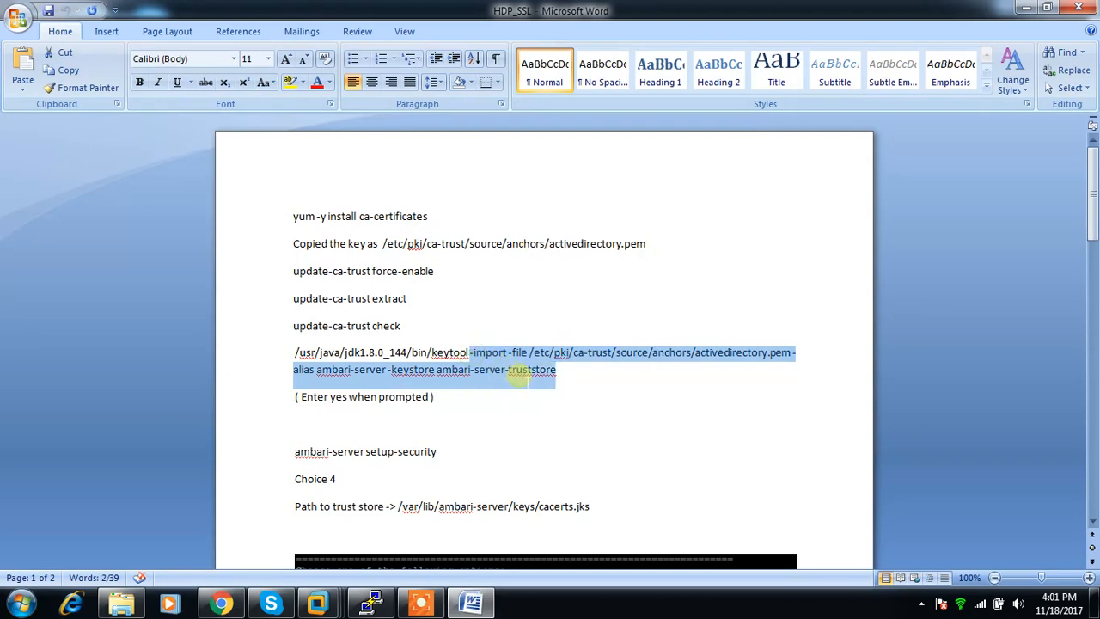
key(alt+Tab)
right_click(533, 372)
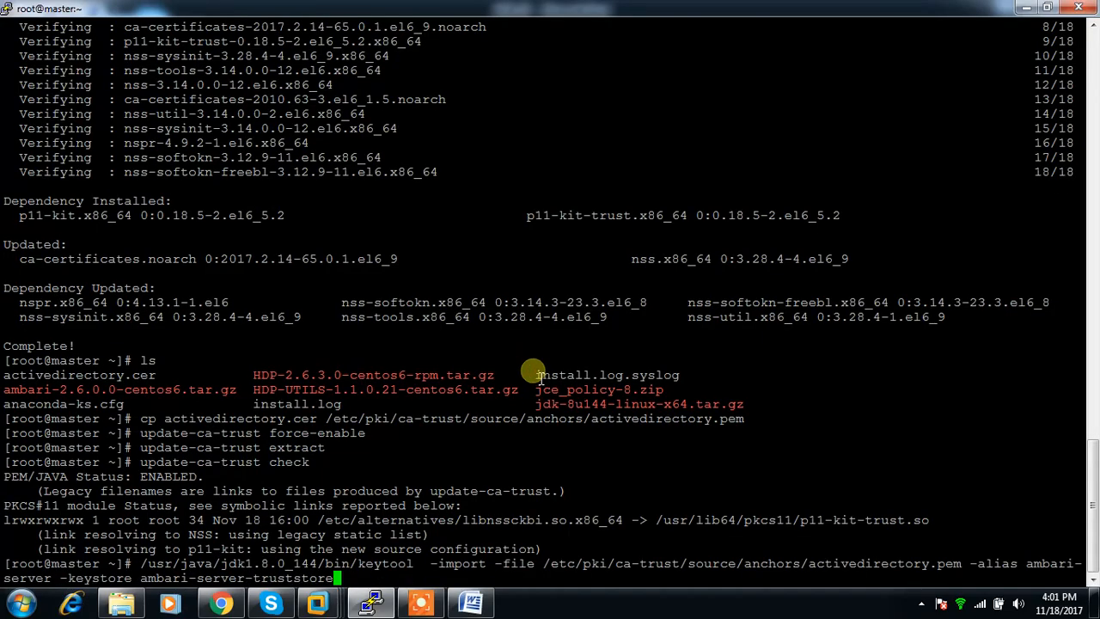
key(Return)
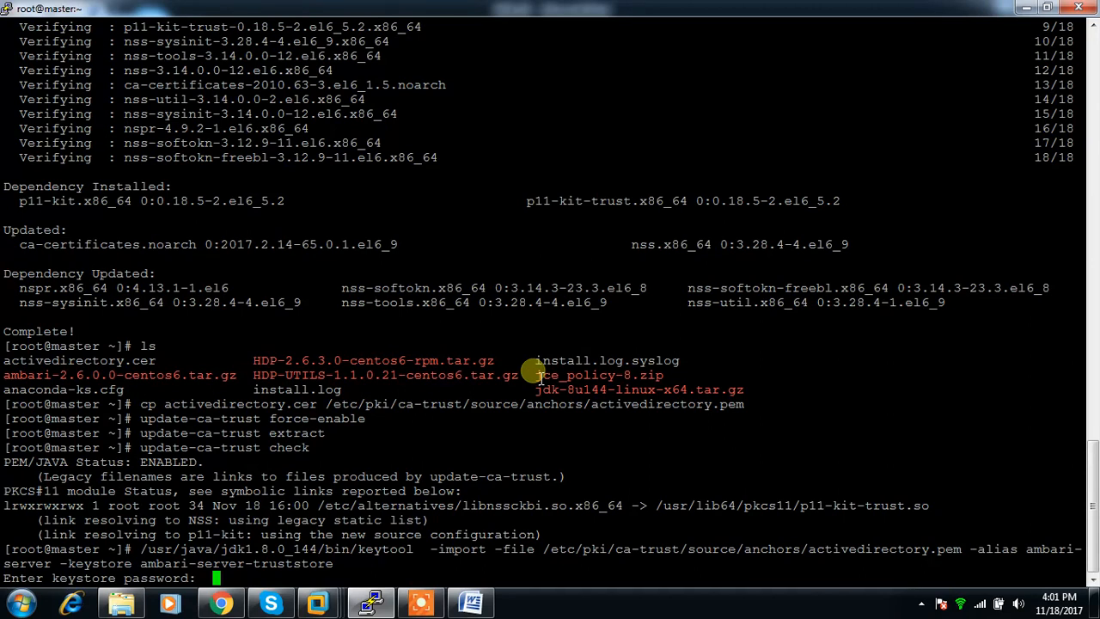
Enter and re-enter the keystore password, and answer yes to trusting the certificate.
key(Return)
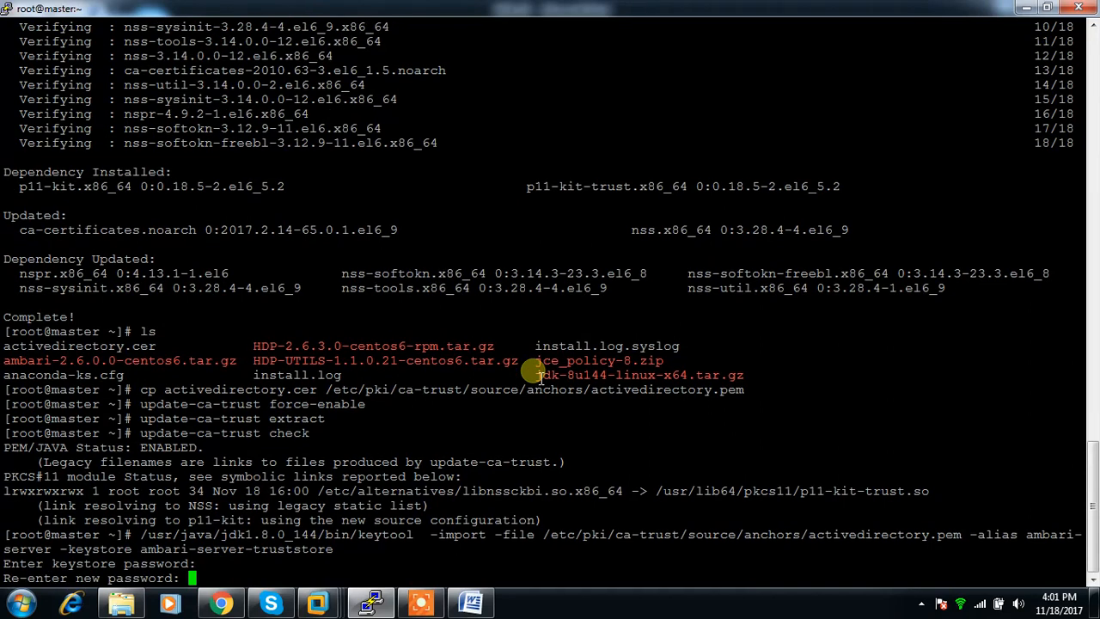
key(Return)
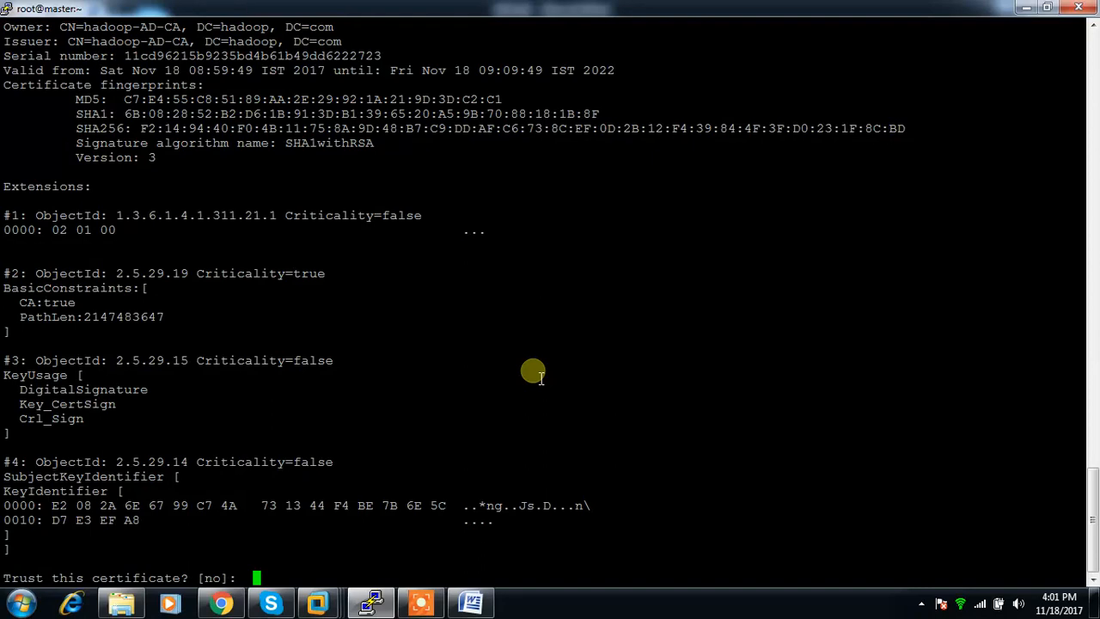
key(Return)
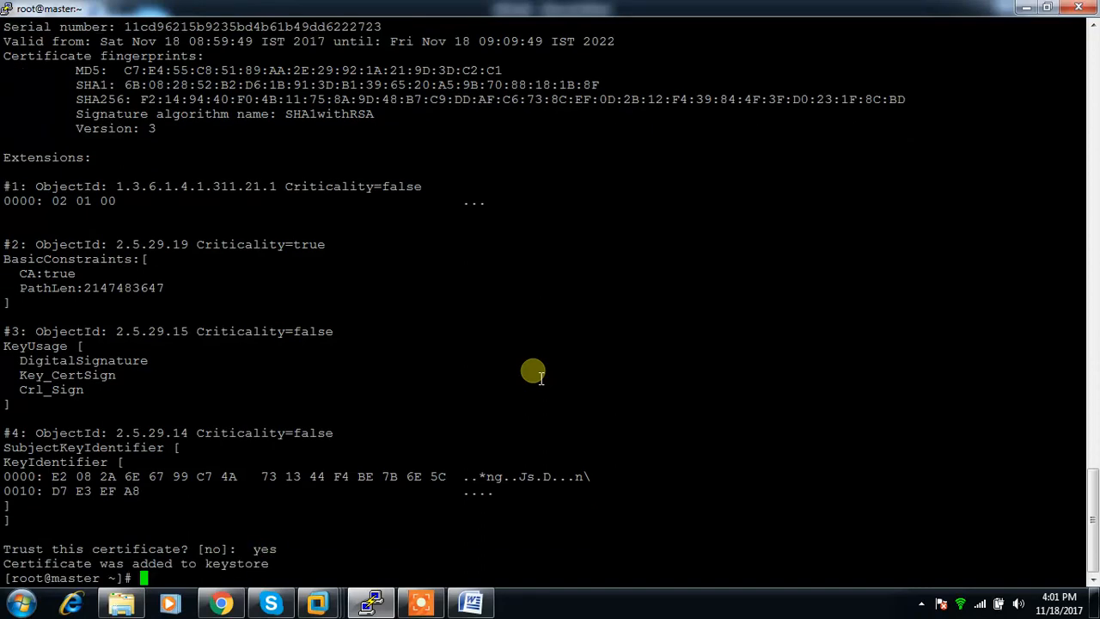
Copy ambari-server setup-security from the Word notes and run it in the PuTTY session on master.
key(alt+Tab)
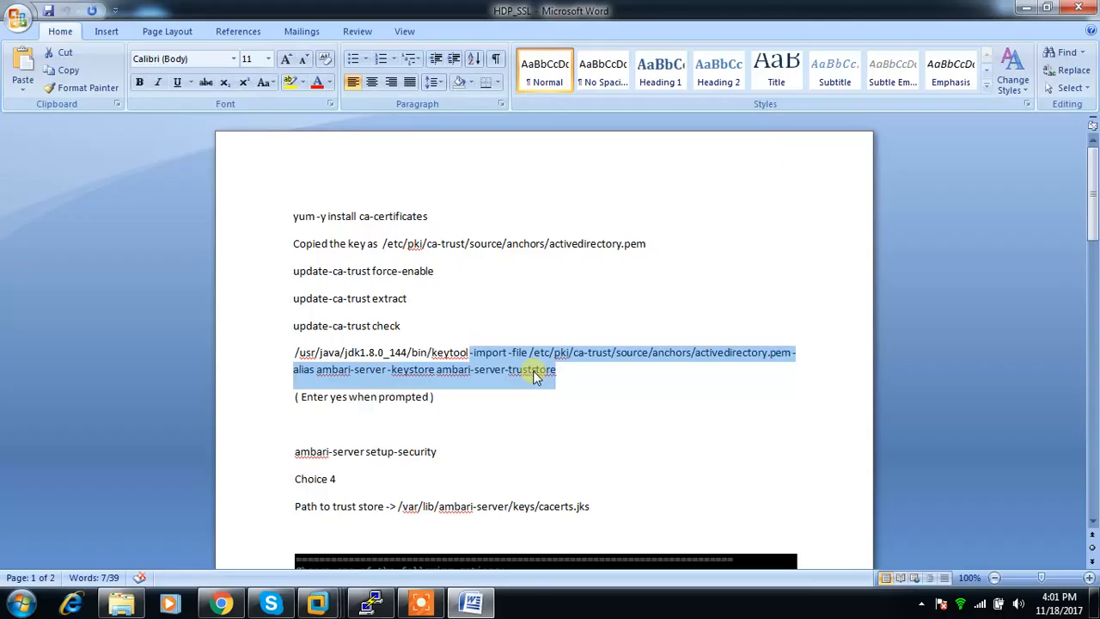
scroll(532, 370, down, 1)
drag(436, 373, 311, 383)
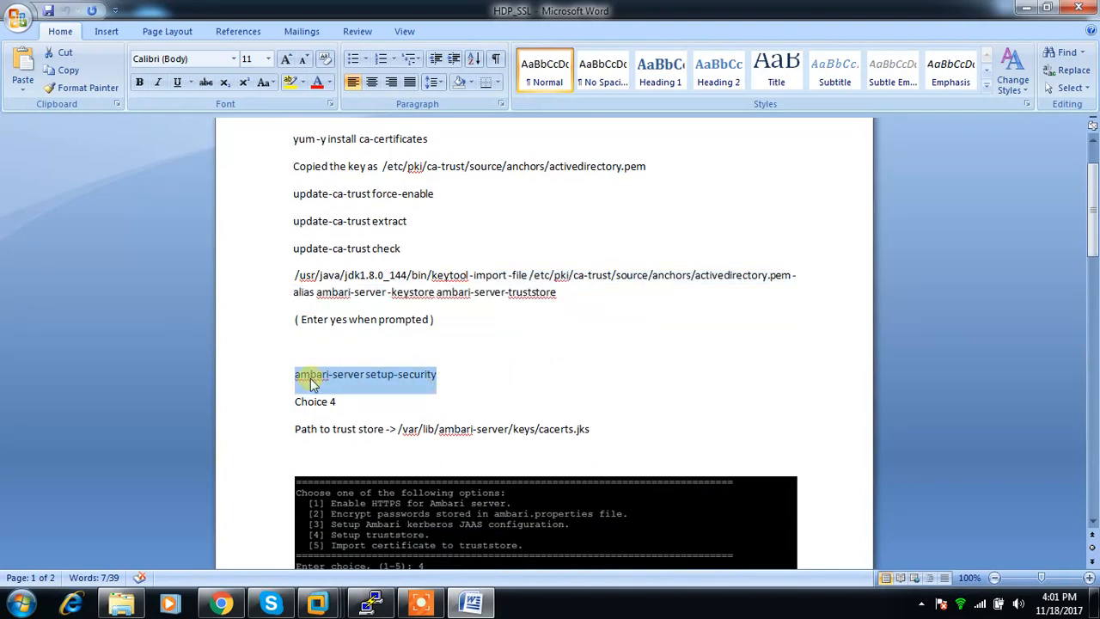
key(ctrl+c)
key(alt+Tab)
right_click(375, 346)
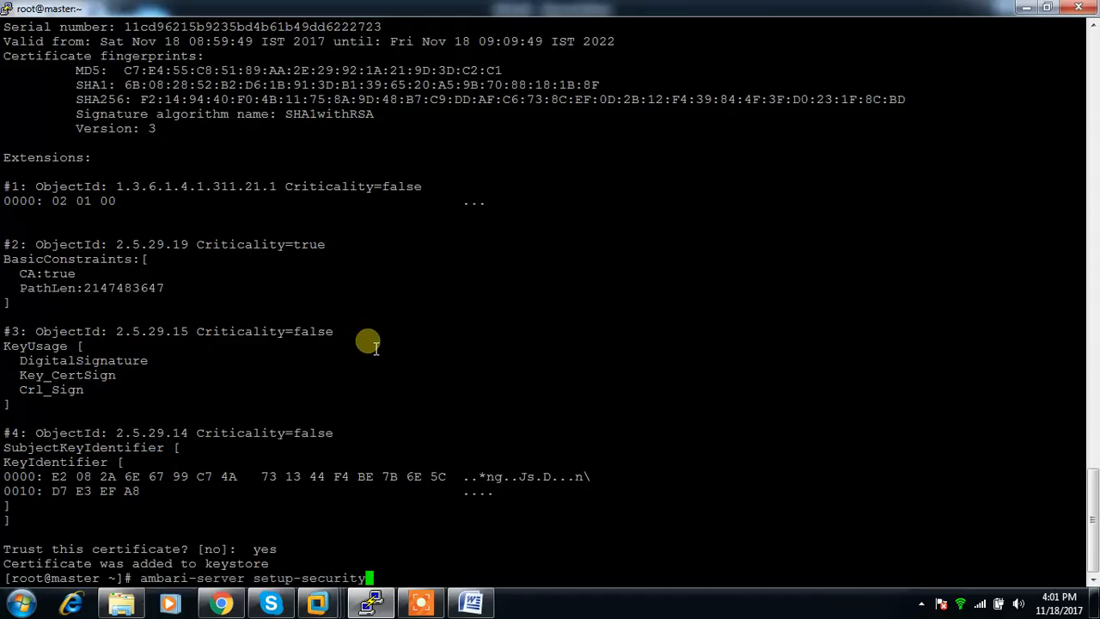
key(Return)
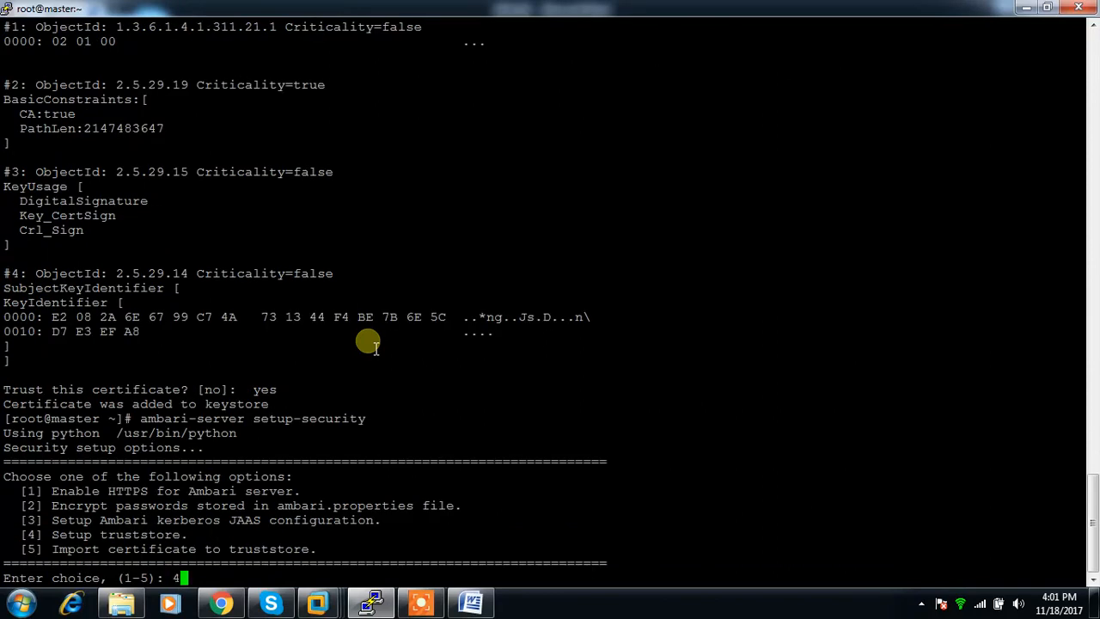
Choose option 4, Setup truststore, answer y to configuring a truststore and accept the default jks type.
key(Return)
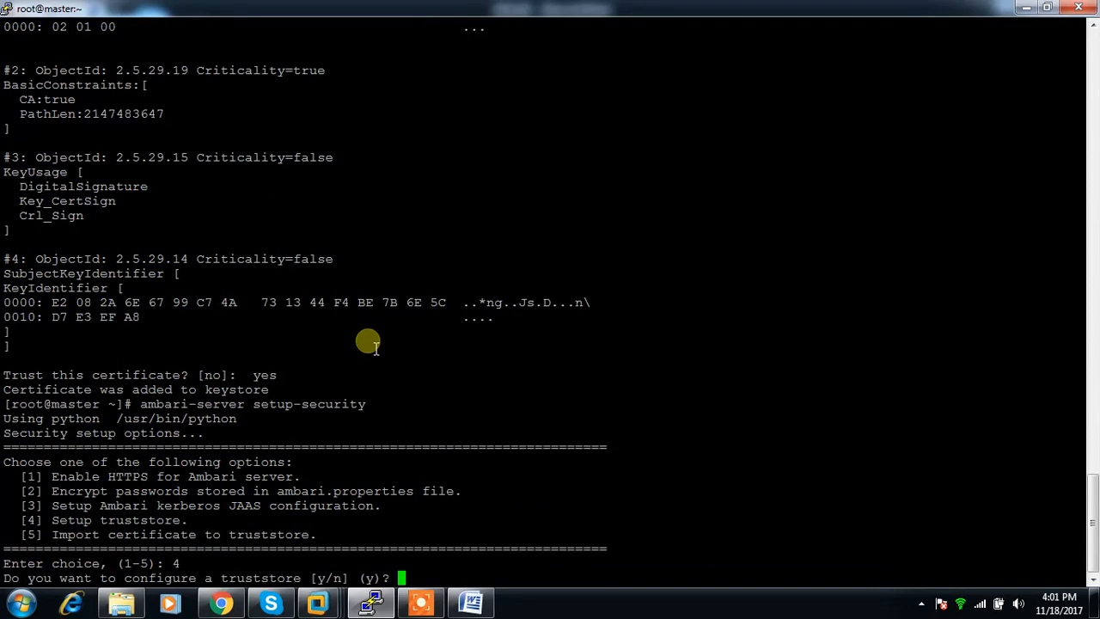
key(Return)
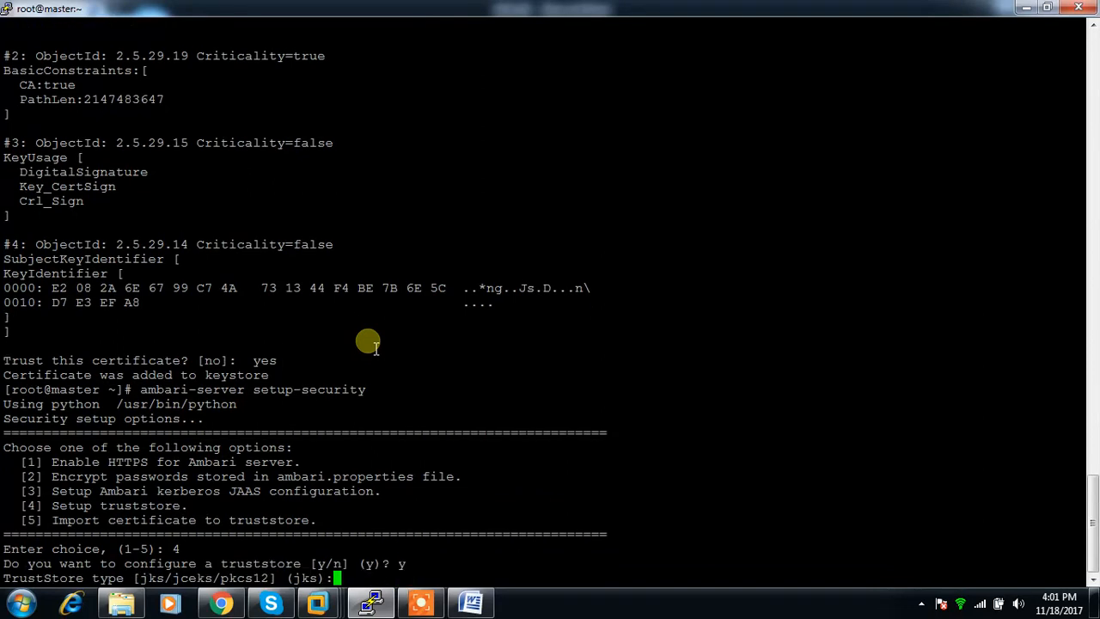
key(Return)
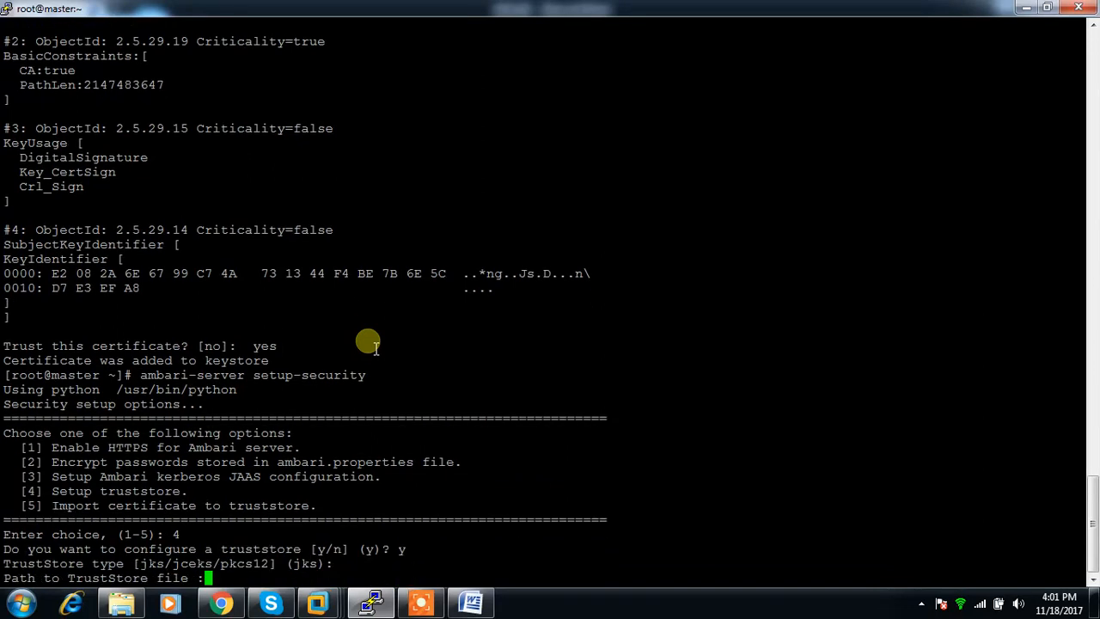
Enter "-> /var/lib/ambari-server/keys/cacerts.jks" from the Word notes as the TrustStore path, and enter the TrustStore password twice.
key(alt+Tab)
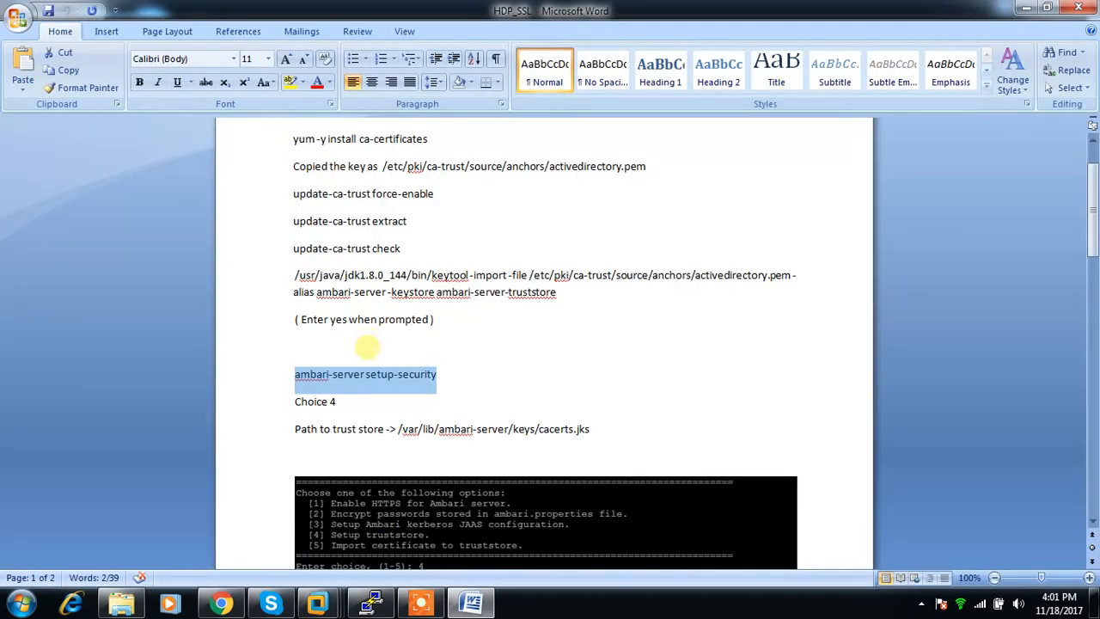
drag(398, 429, 590, 434)
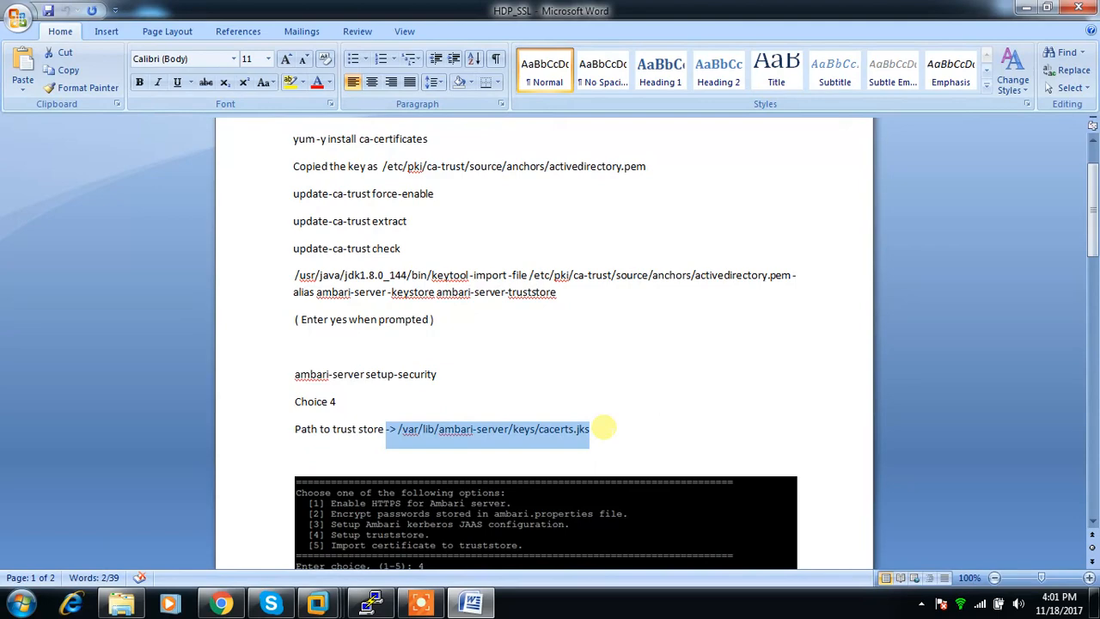
scroll(604, 427, down, 1)
key(alt+Tab)
right_click(576, 410)
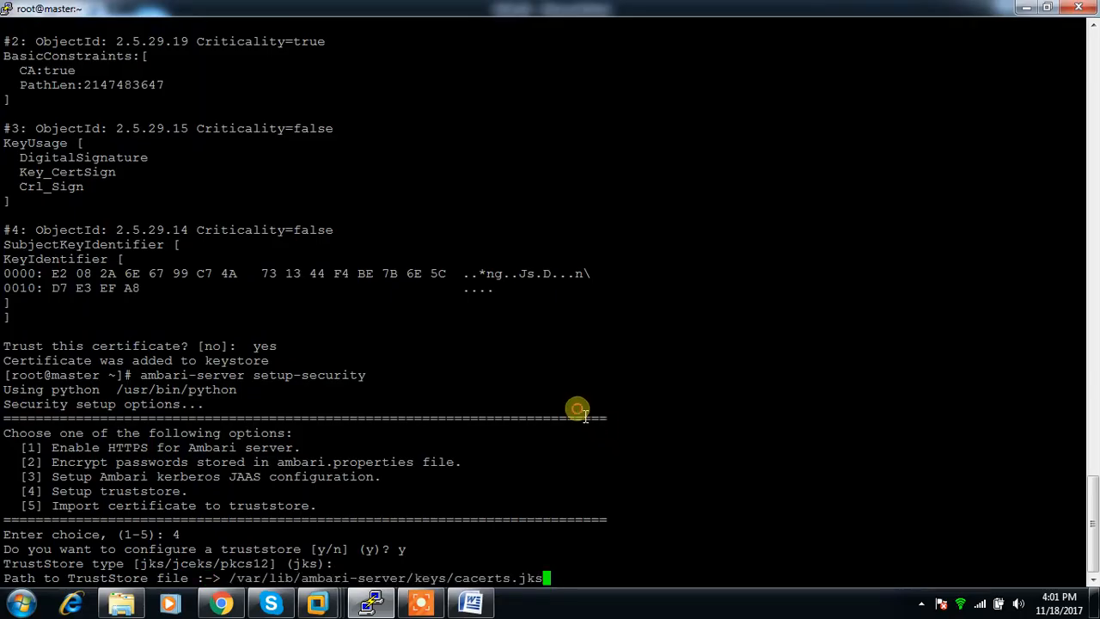
mouse_move(475, 593)
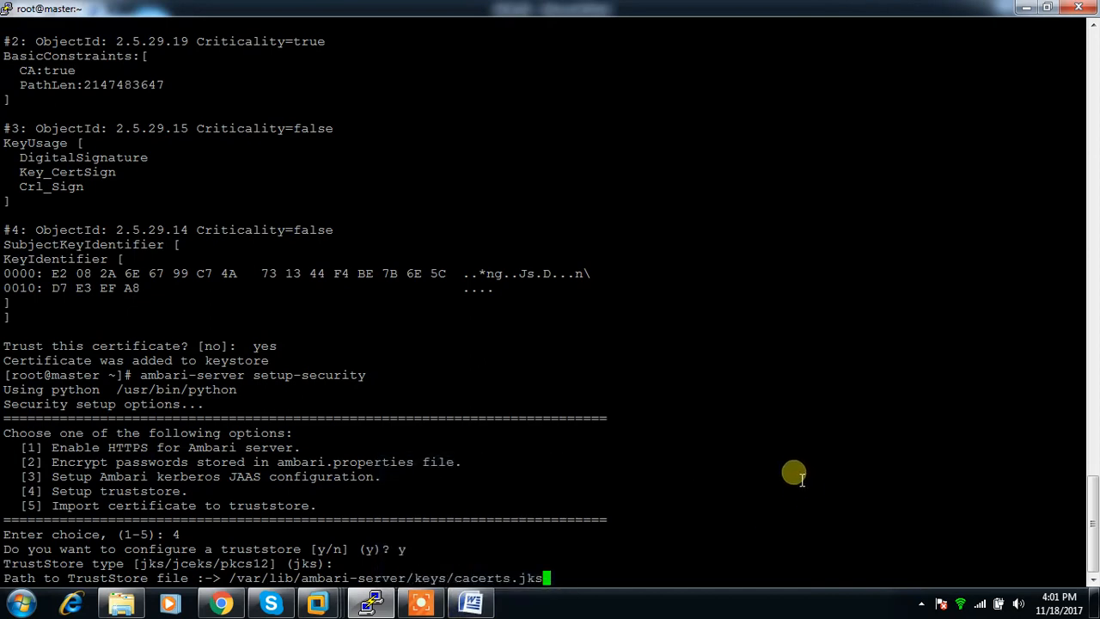
key(Return)
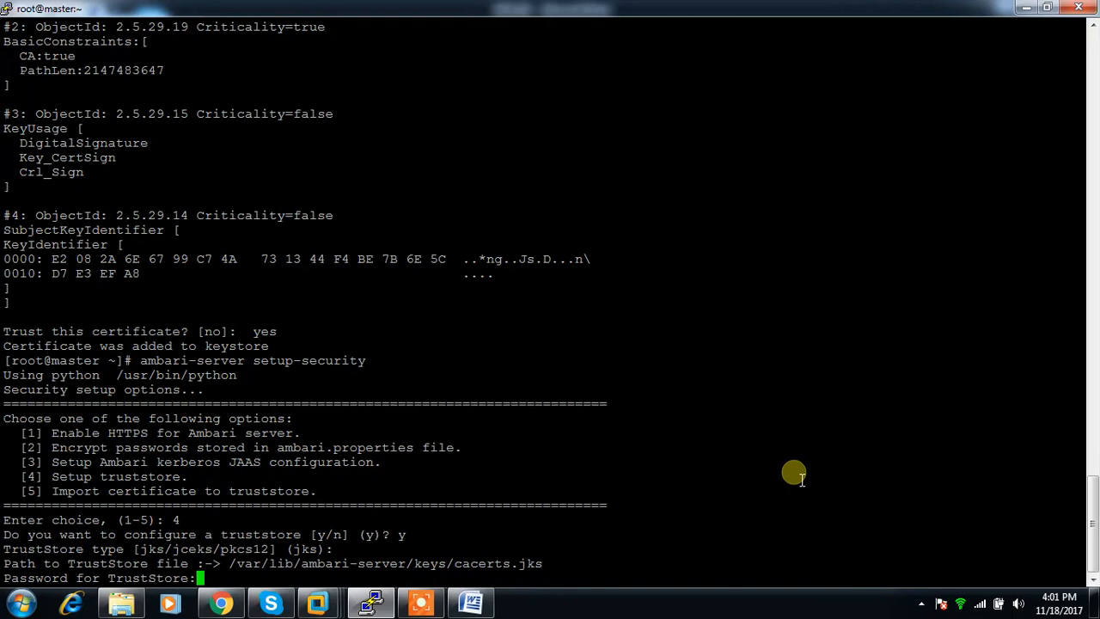
key(Return)
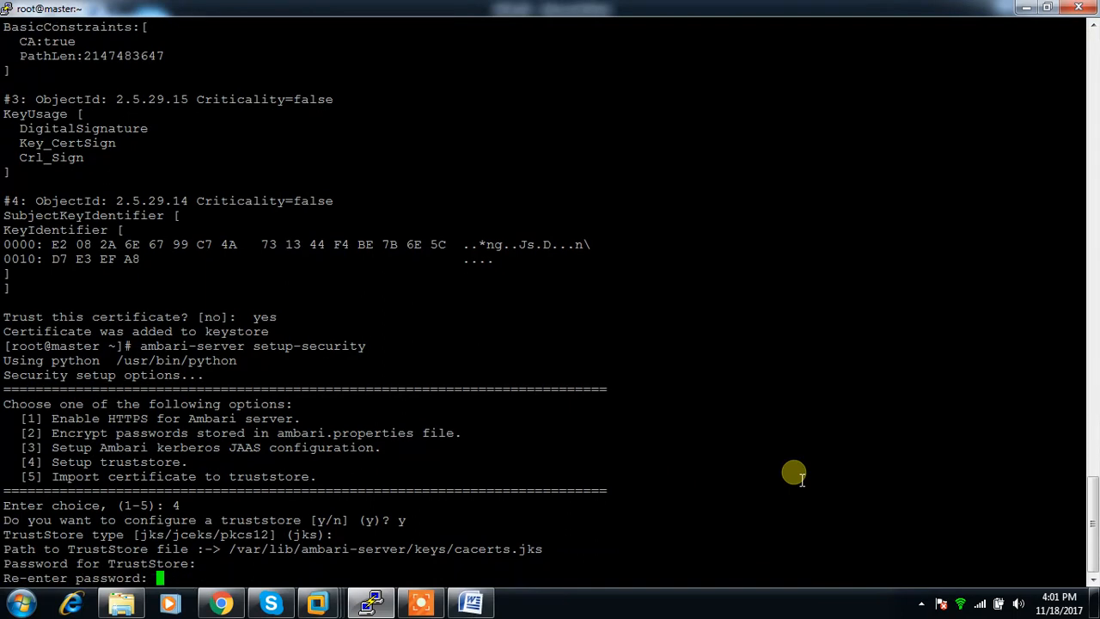
key(Return)
Consult the second setup-security example in the Word notes, rerun ambari-server setup-security on master and choose option 5, Import certificate to truststore.
key(alt+Tab)
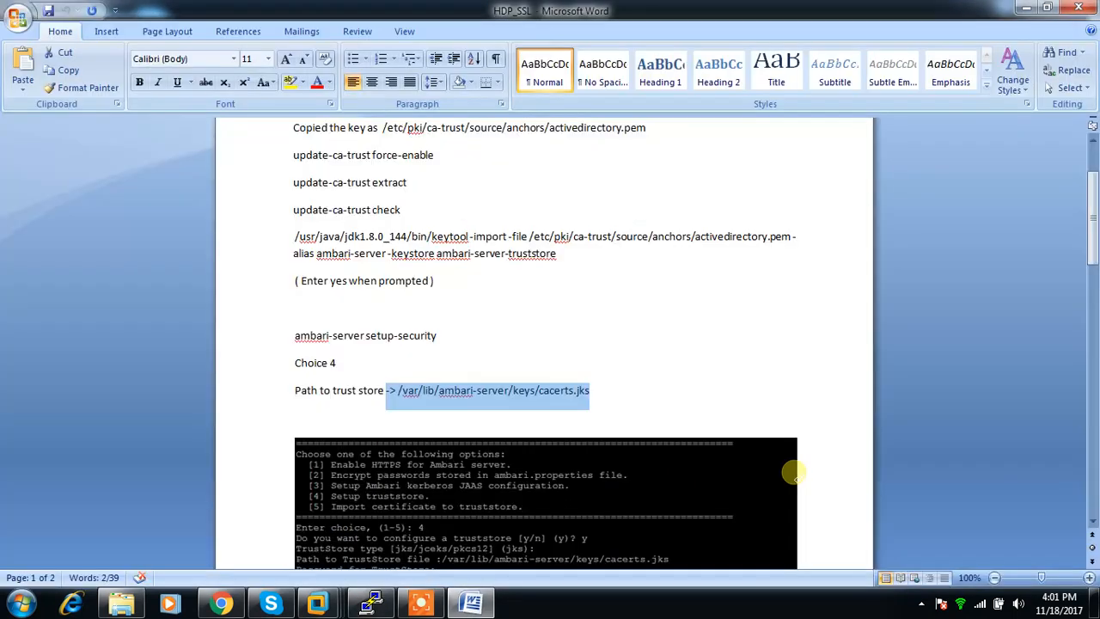
scroll(765, 461, down, 5)
scroll(765, 462, up, 1)
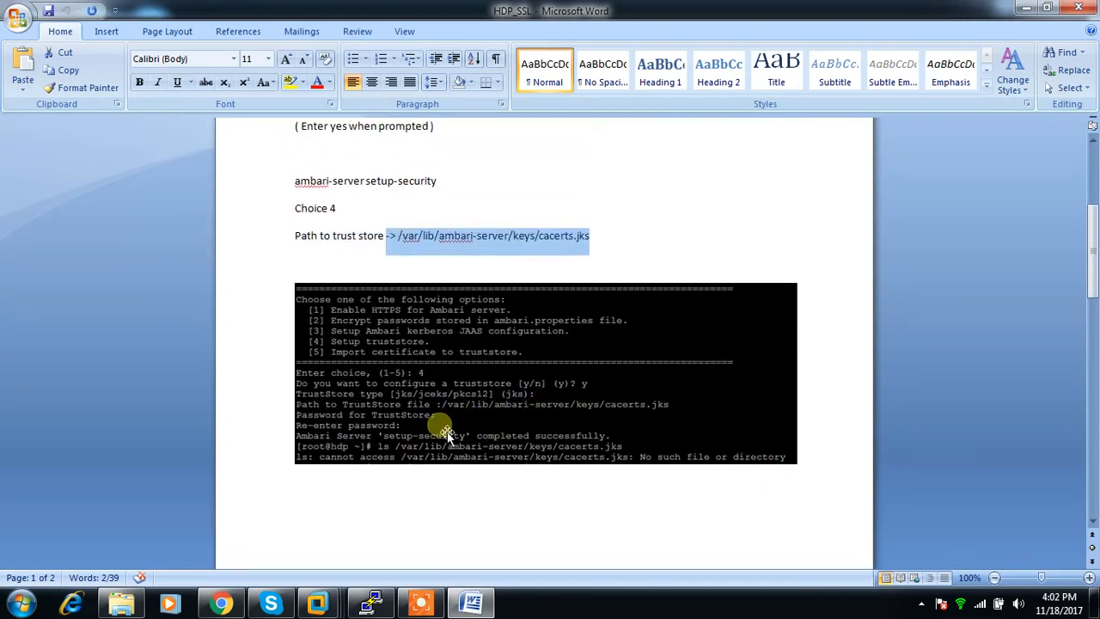
scroll(464, 434, down, 8)
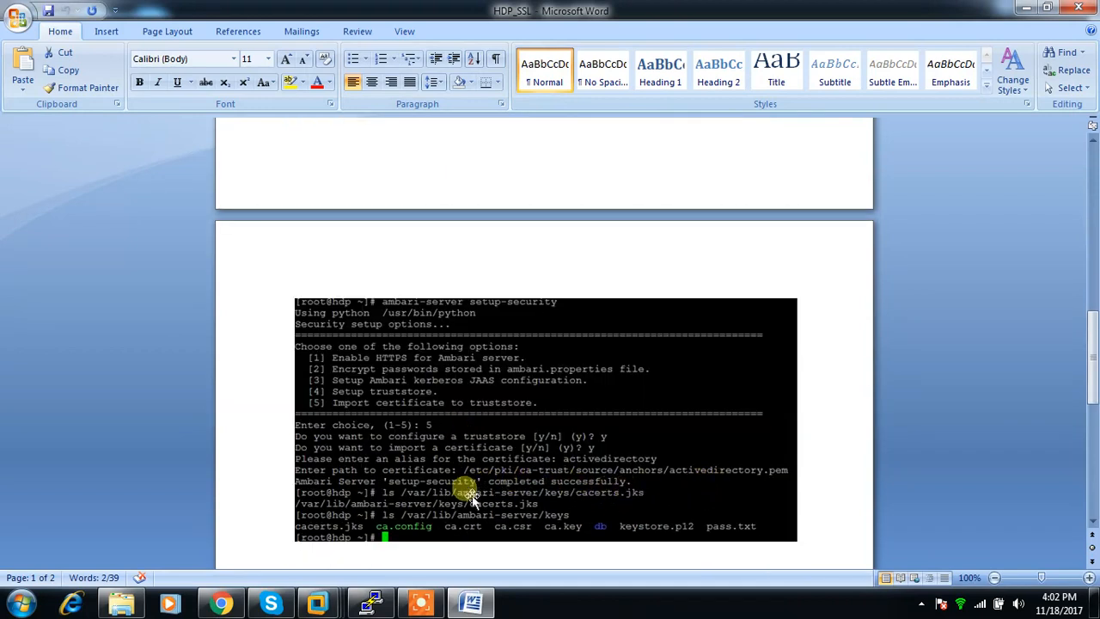
key(alt+Tab)
key(Up)
key(Return)
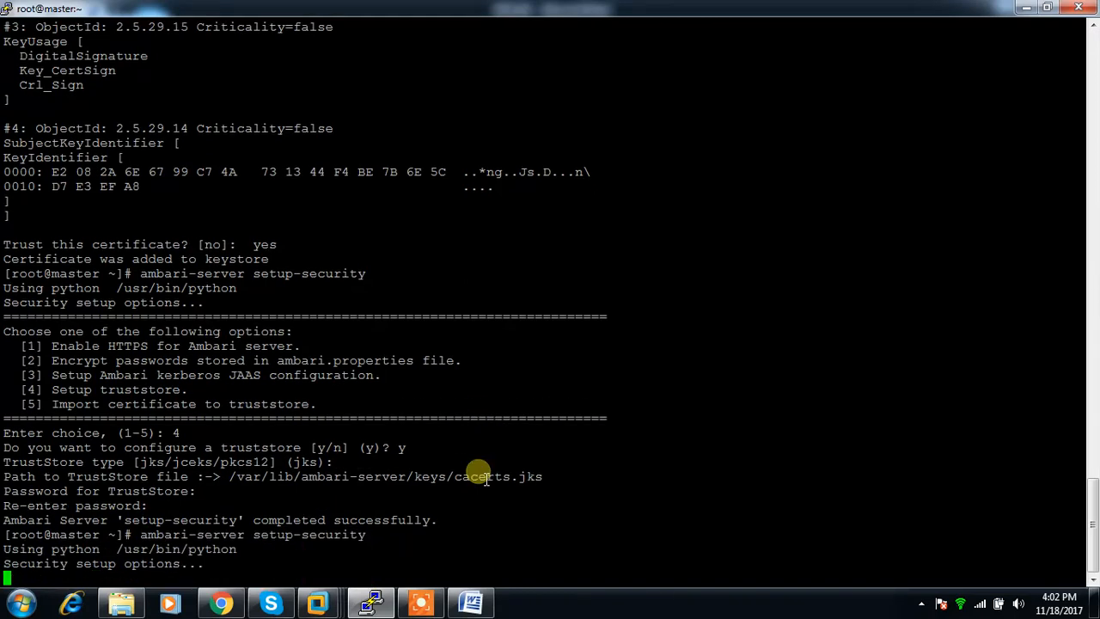
text(5)
key(Return)
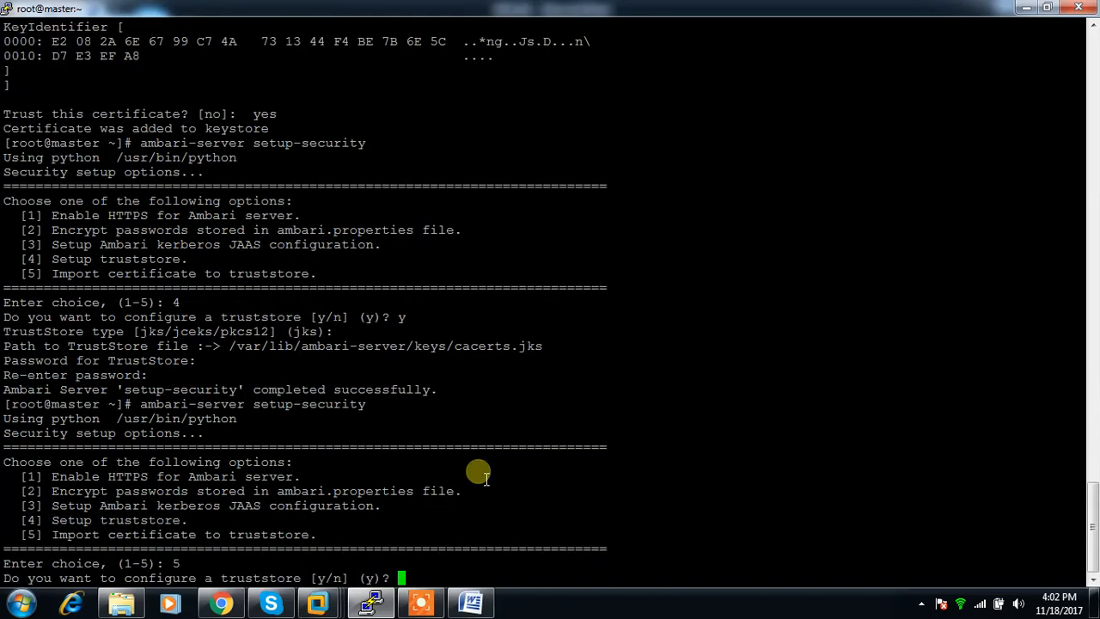
Answer y to configuring a truststore and y to importing a certificate, and return to the Word notes for the certificate alias.
text(y)
key(Return)
text(y)
key(Return)
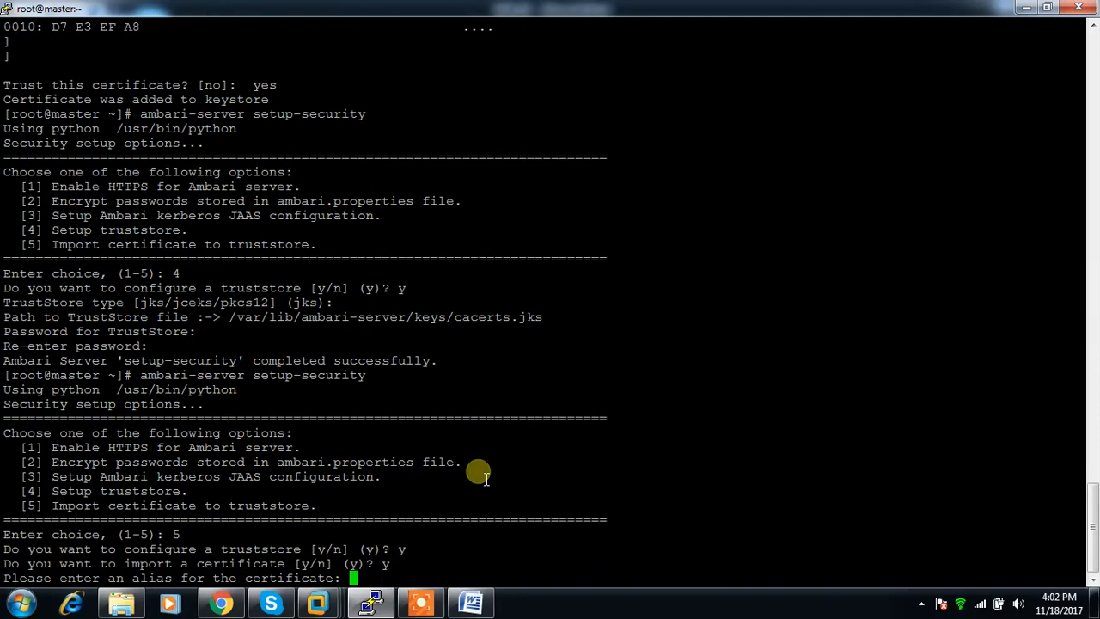
key(alt+Tab)
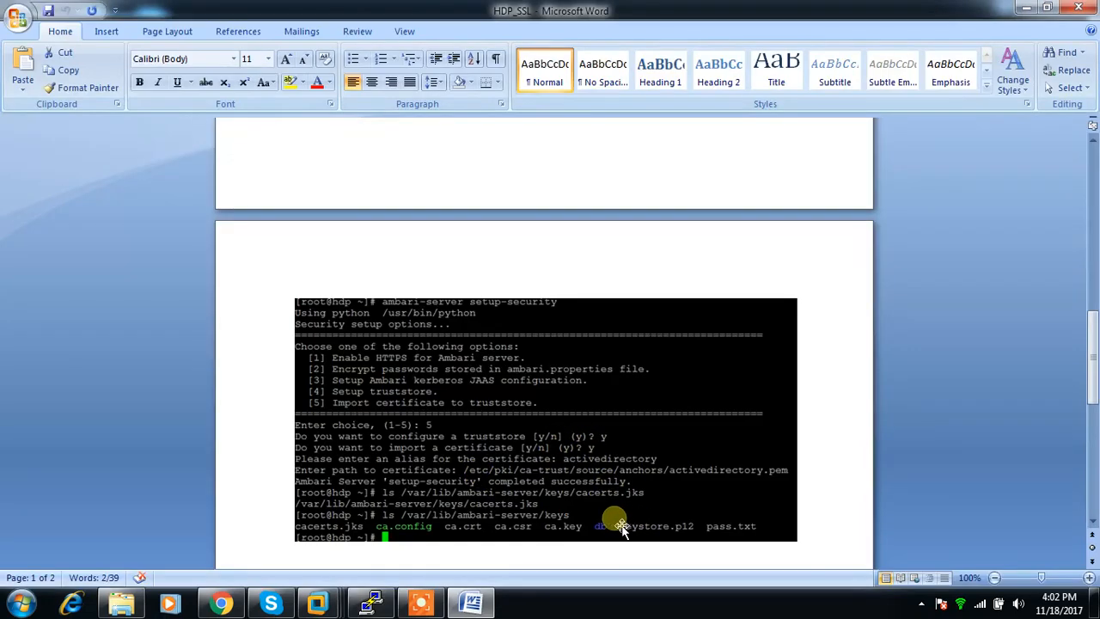
Back in the master terminal, enter activedirectory as the alias for the certificate.
key(alt+Tab)
text(actived)
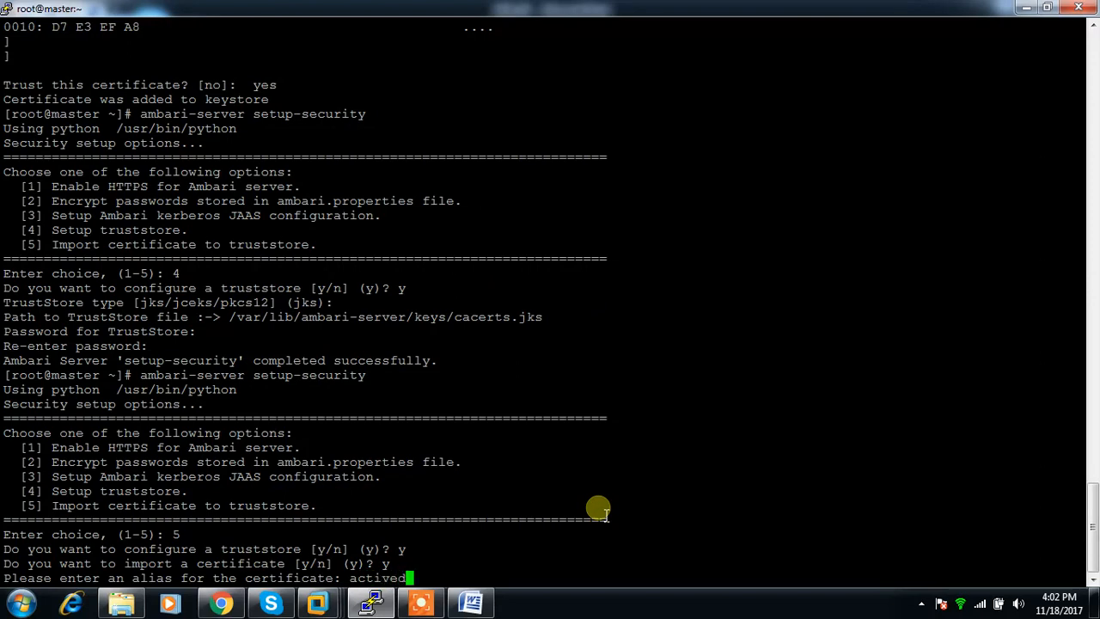
text(irectory)
key(Return)
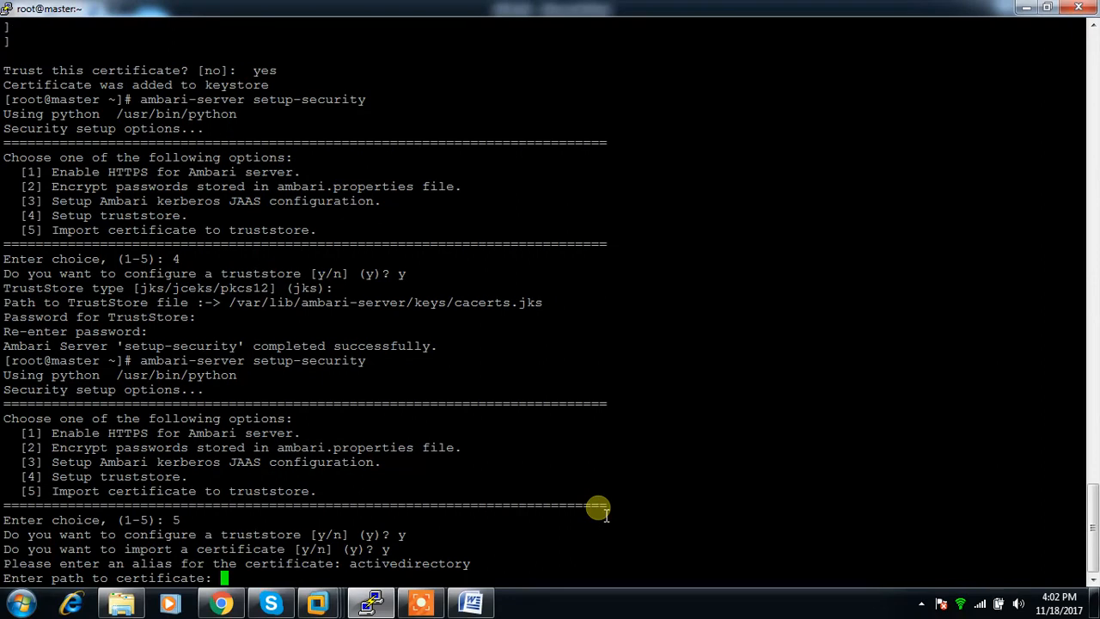
Check the certificate path in the Word notes and try to import /etc/pki/ca-trust/source/anchors/activedirectory.pem, copying the path from the earlier cp command.
key(alt+Tab)
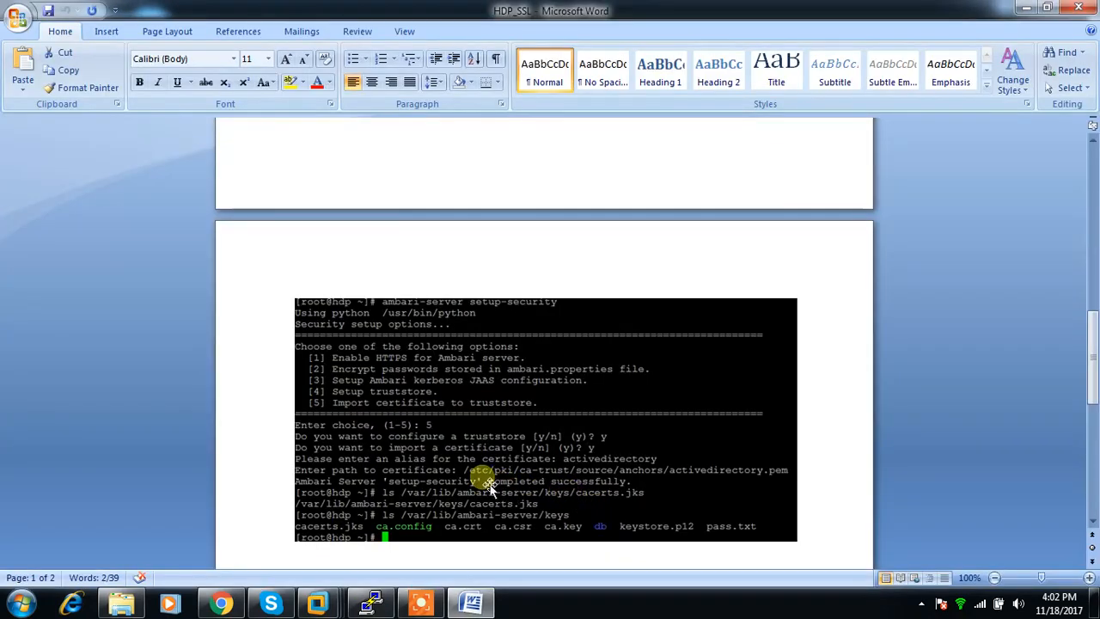
key(alt+Tab)
scroll(563, 395, up, 15)
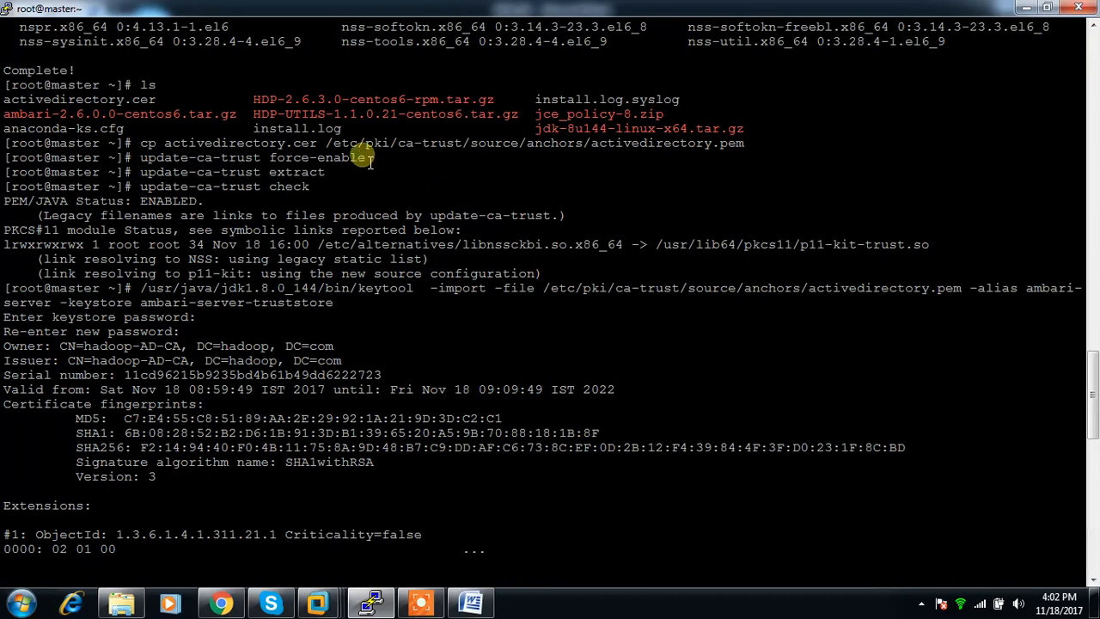
drag(327, 143, 744, 143)
key(ctrl+c)
scroll(730, 154, down, 15)
right_click(691, 348)
key(Return)
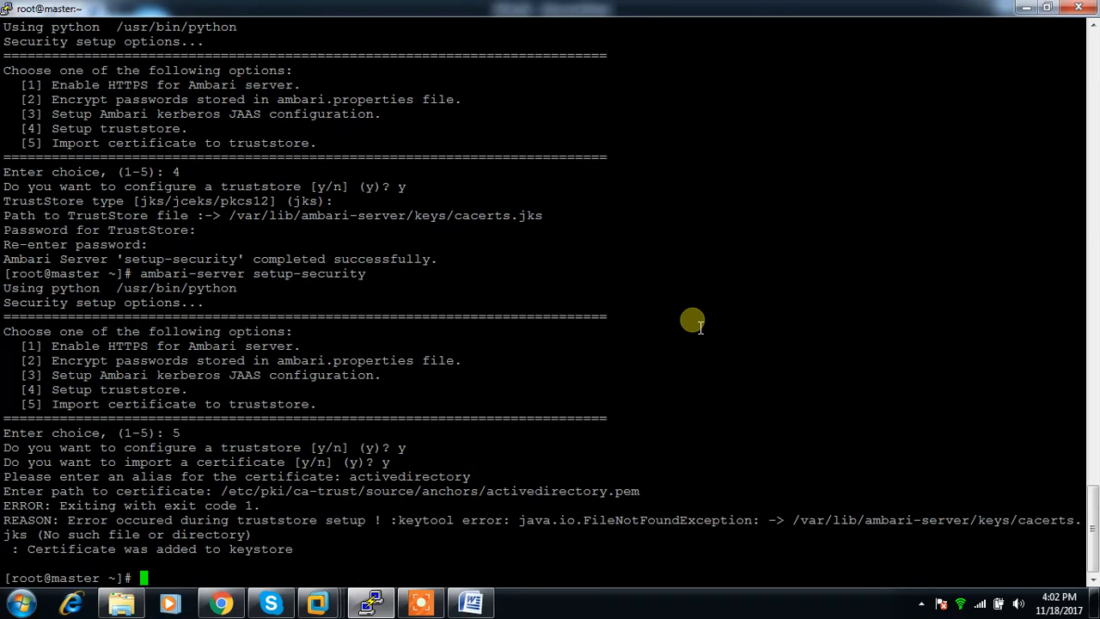
Review the terminal history for the update-ca-trust commands, the TrustStore path in the rerun truststore setup, and the certificate import under option 5.
text(la)
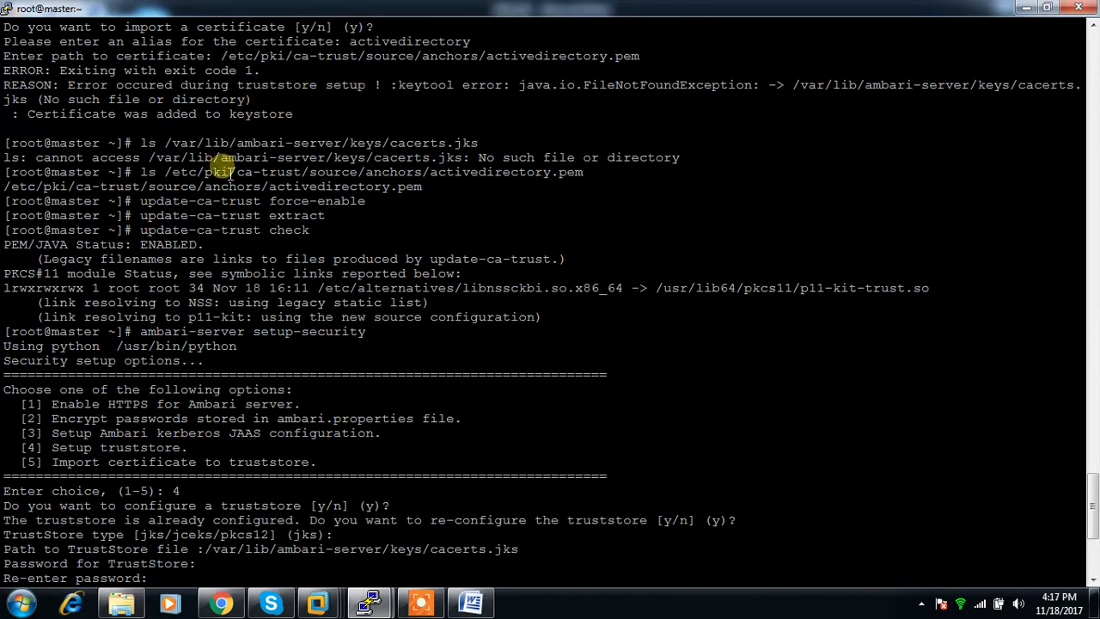
drag(140, 201, 365, 202)
click(294, 207)
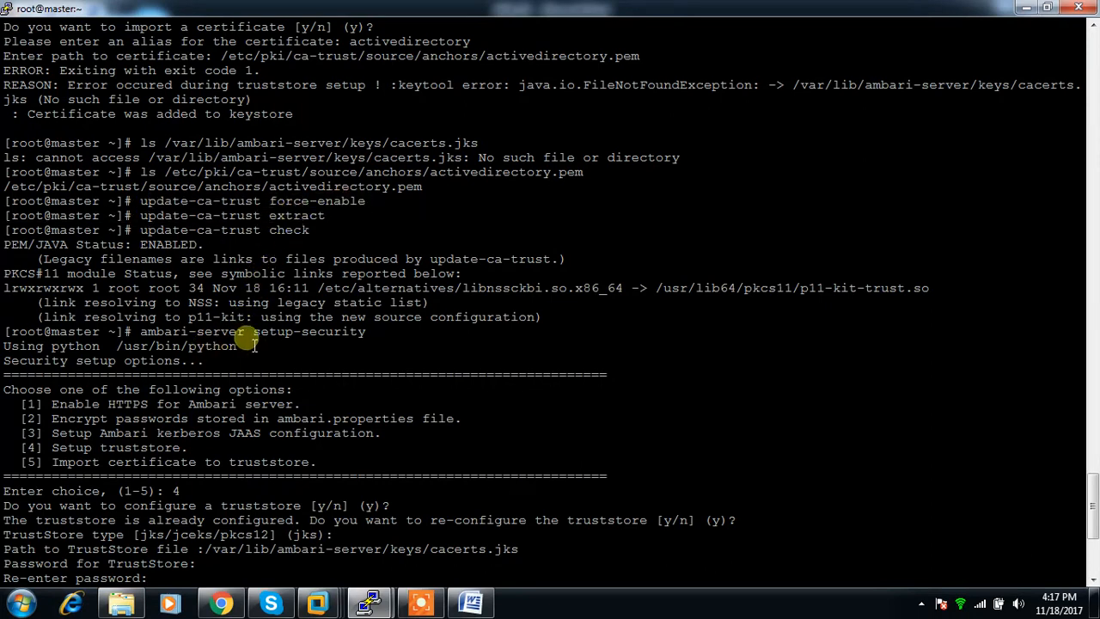
drag(254, 333, 350, 334)
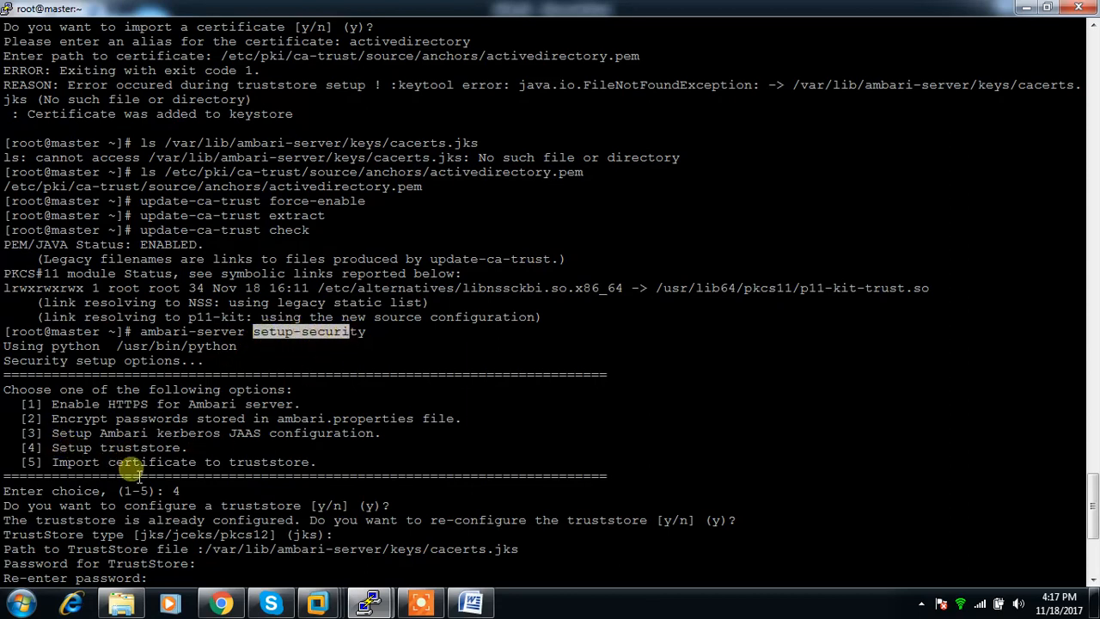
drag(204, 550, 518, 557)
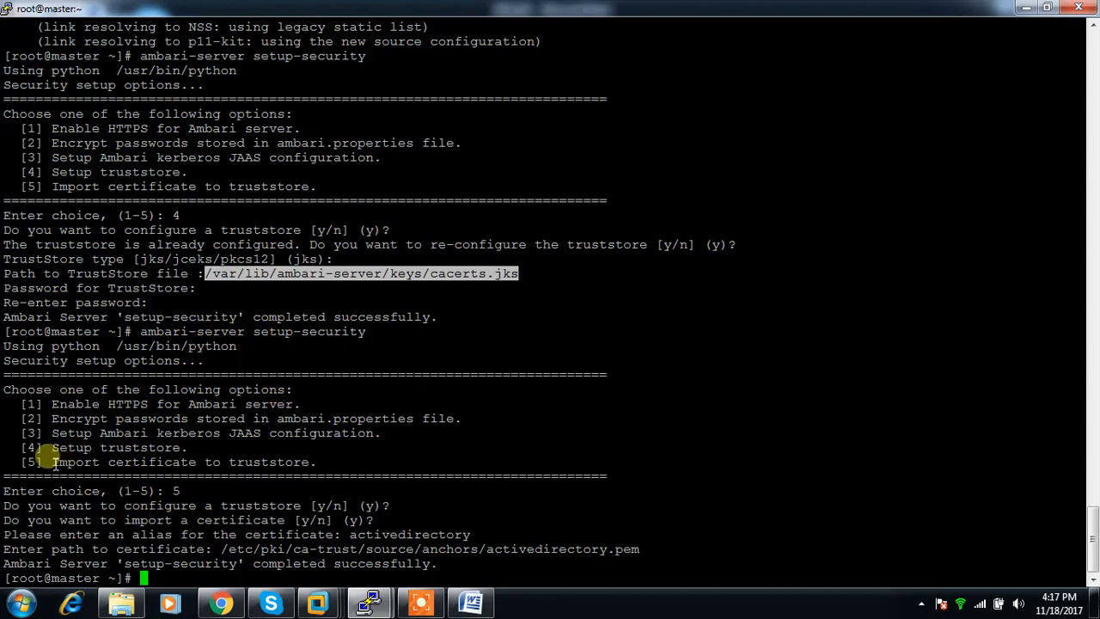
drag(40, 464, 290, 472)
click(298, 543)
drag(208, 548, 640, 557)
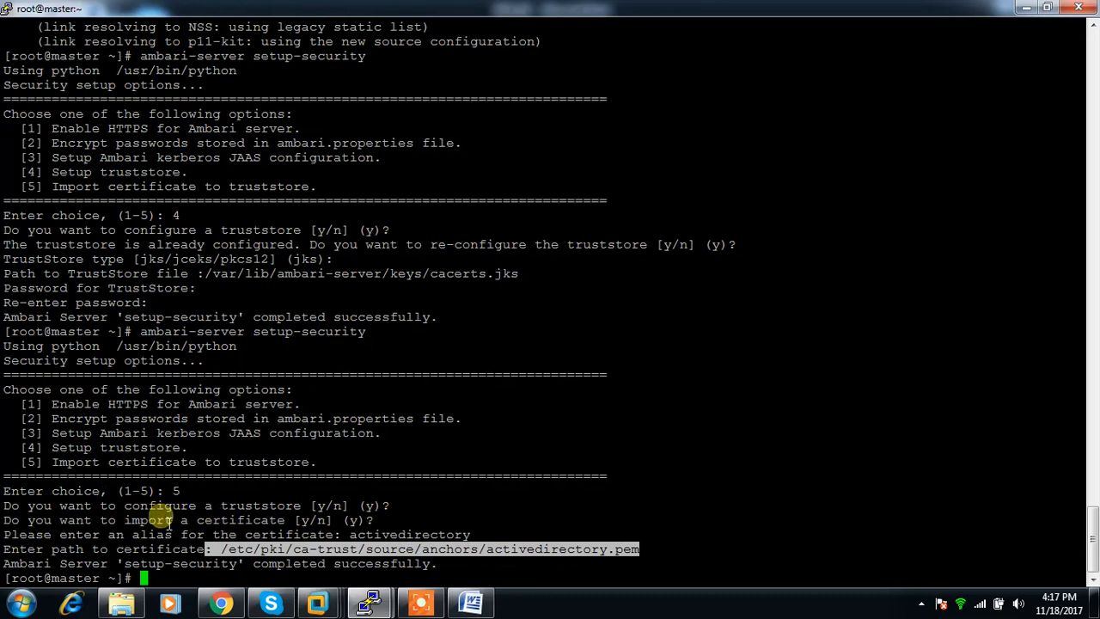
Restart the Ambari server on master with service ambari-server restart.
text(service ambari-server )
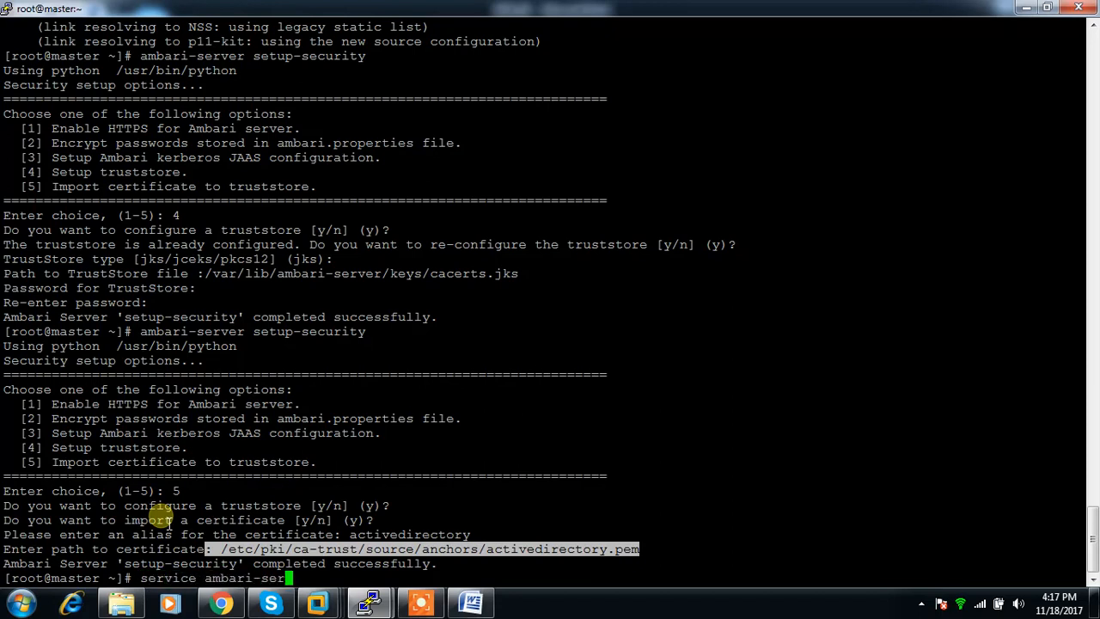
text(restart)
key(Return)
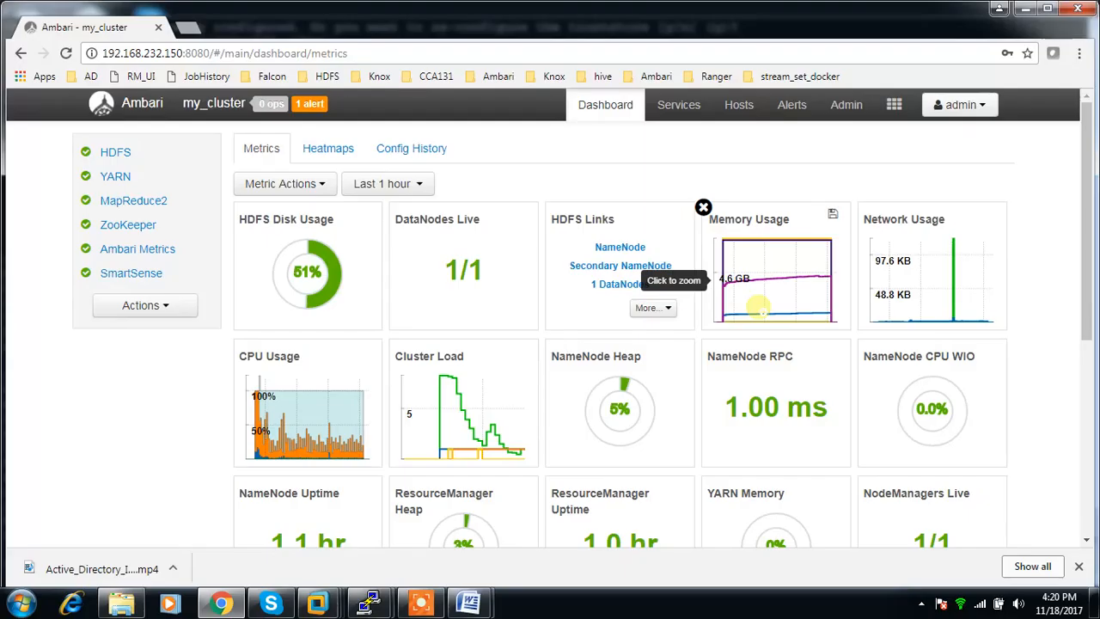
In the Ambari web page for my_cluster, open the Kerberos administration page.
click(845, 104)
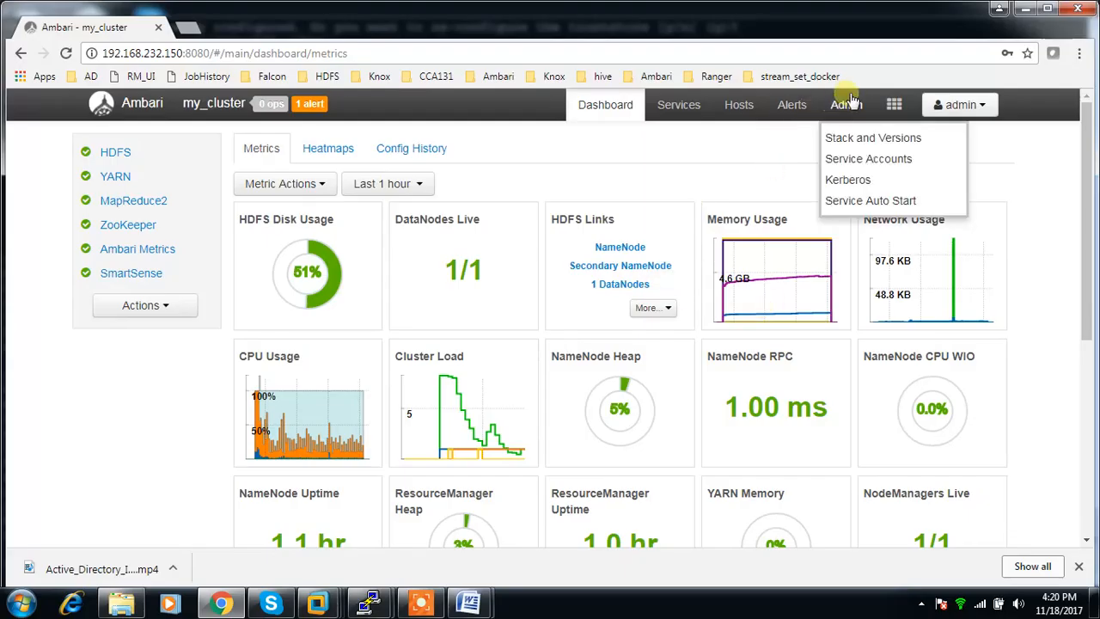
click(840, 184)
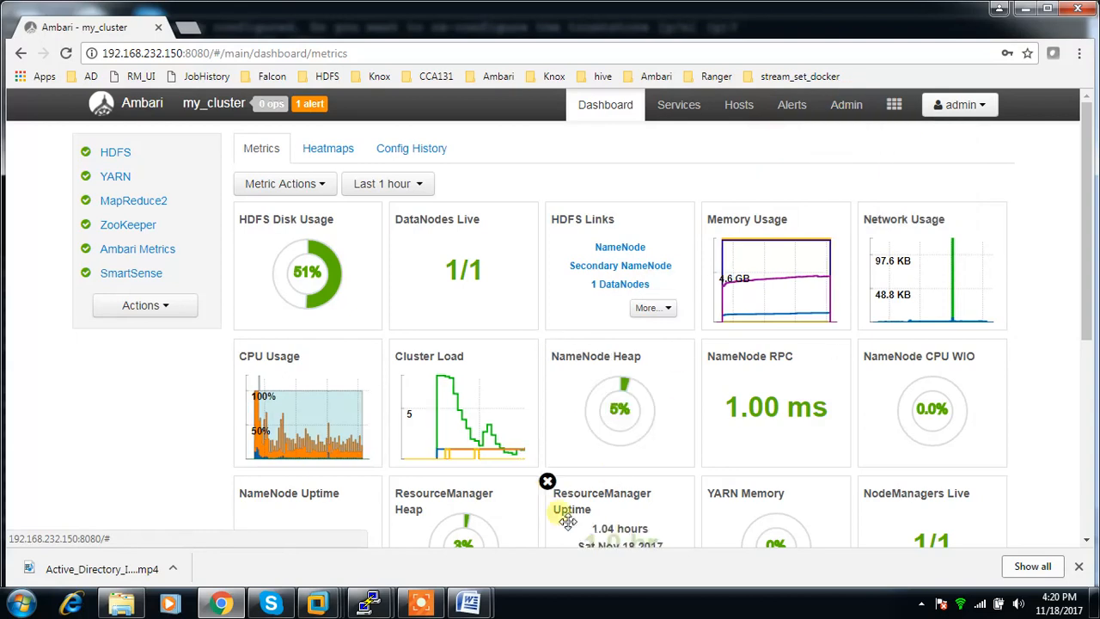
Switch to the second root@master terminal, cancel the pending ls command and list the files in the home directory.
mouse_move(375, 604)
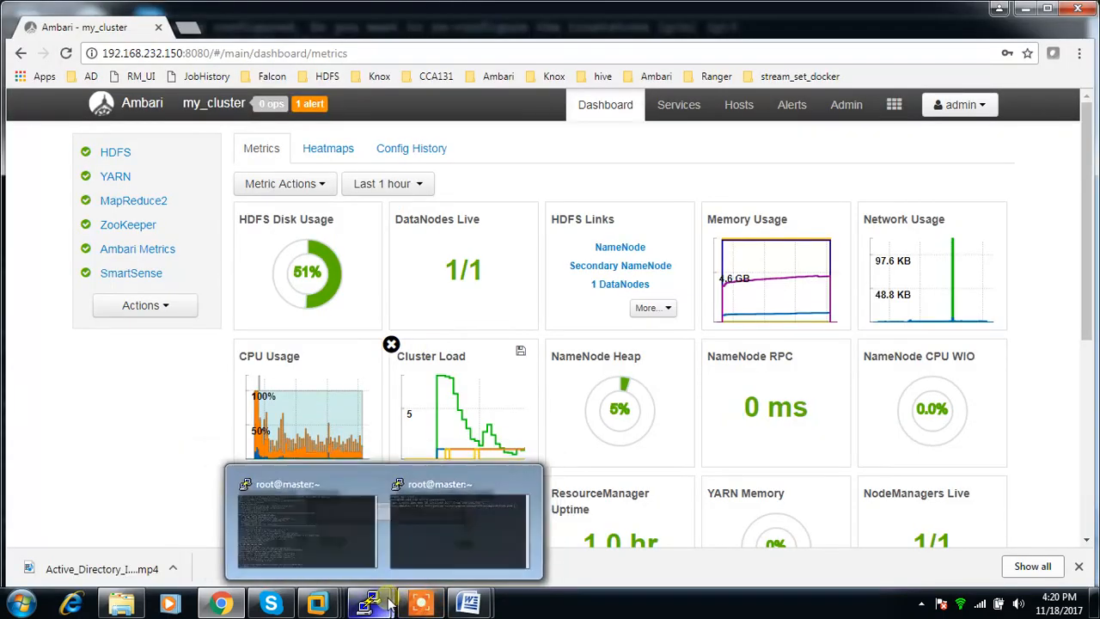
click(407, 520)
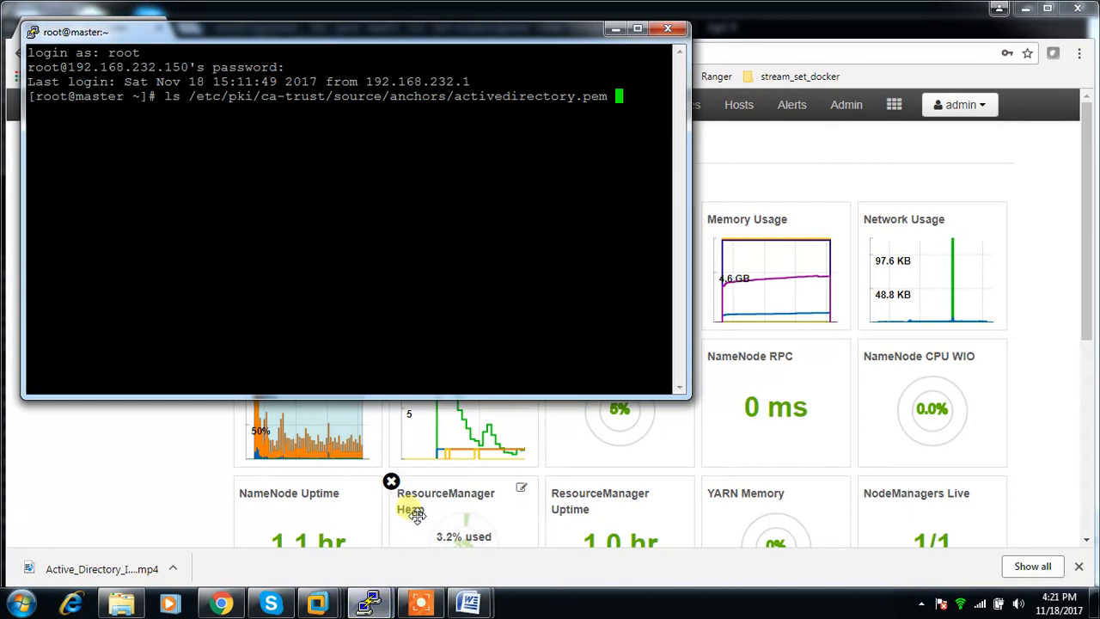
key(ctrl+c)
text(ls)
key(Return)
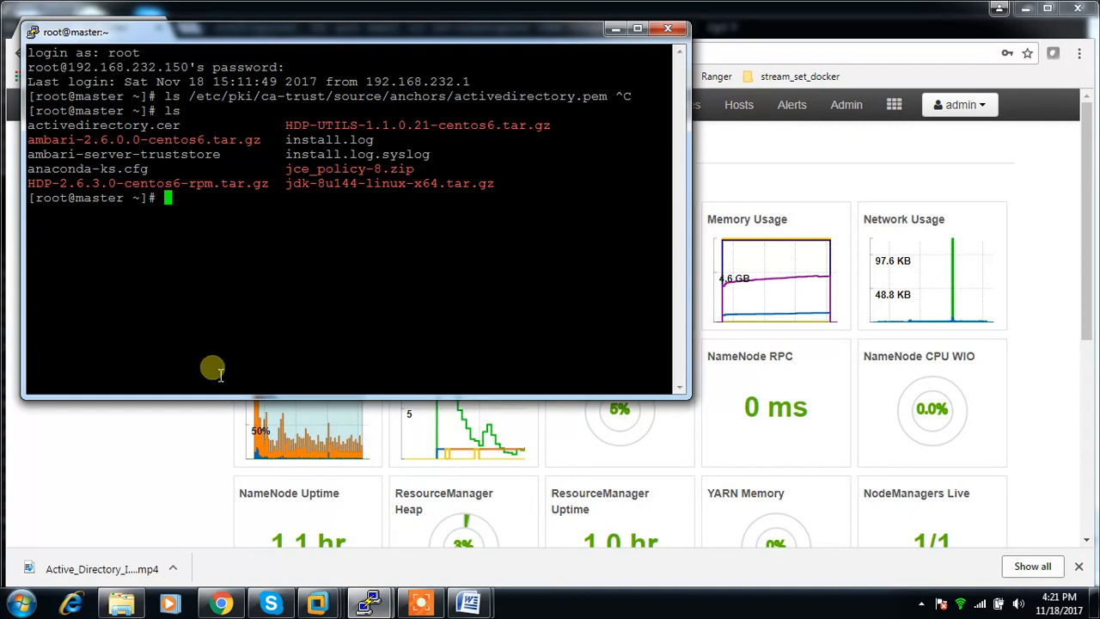
Enter "unzip -o -j -q jce_policy-8.zip -d jce_policy-8.zip" without running it, and check the target directory in the Install the JCE document.
right_click(235, 294)
text(jc)
key(Tab)
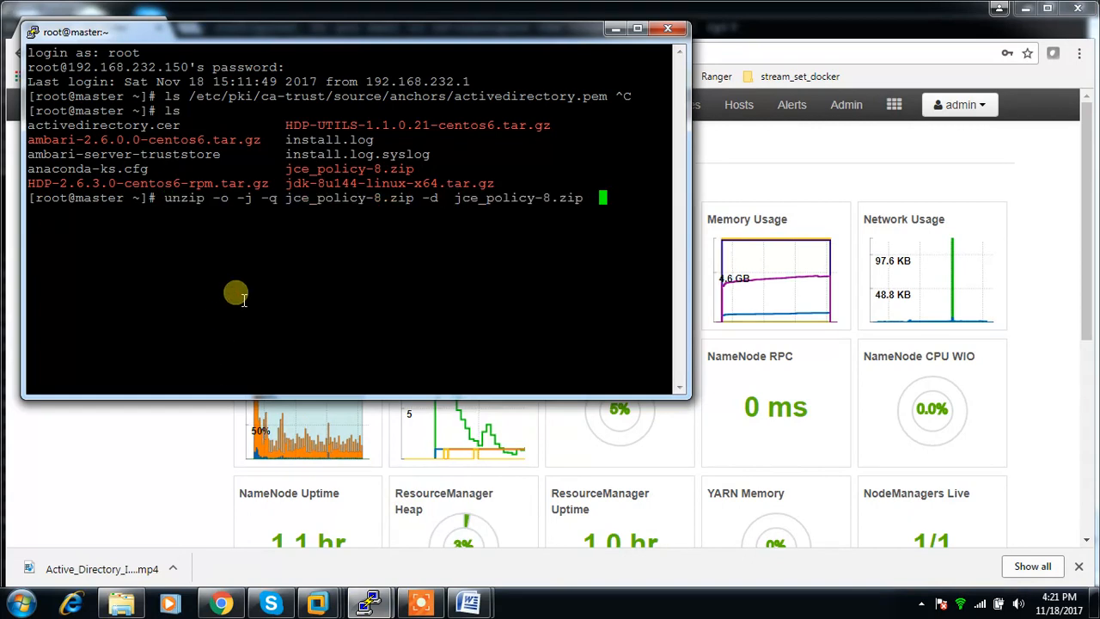
key(alt+Tab)
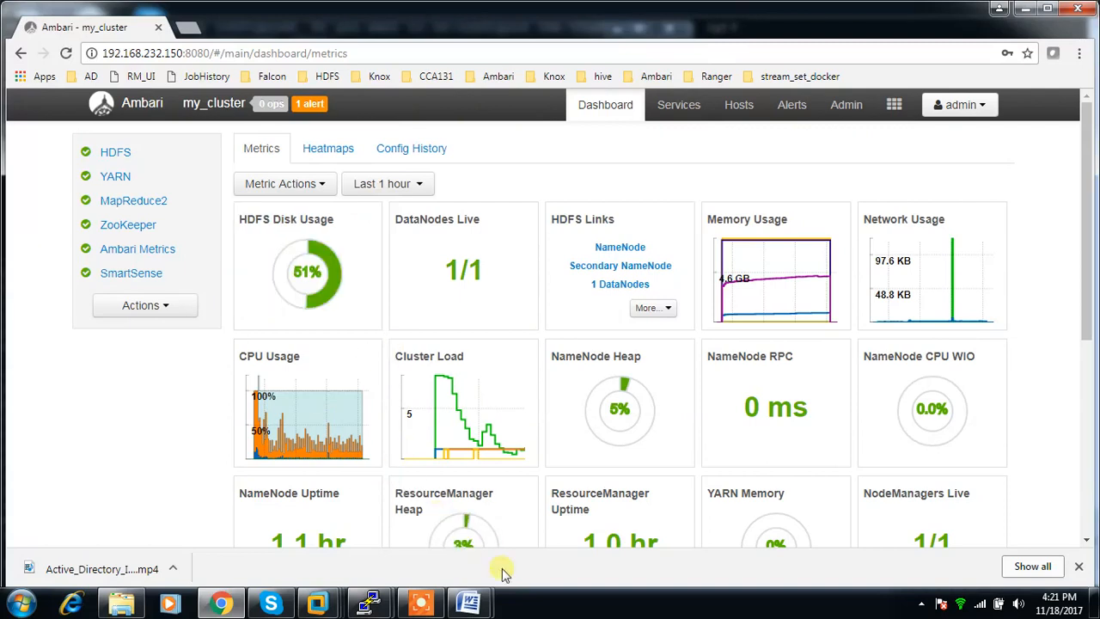
mouse_move(472, 602)
click(526, 534)
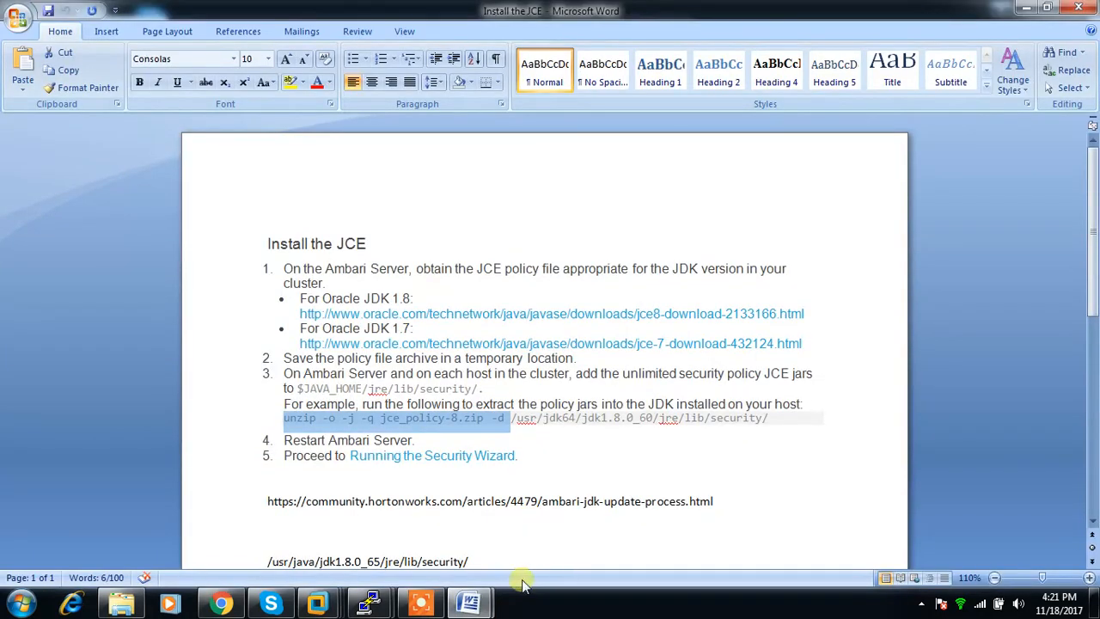
key(alt+Tab)
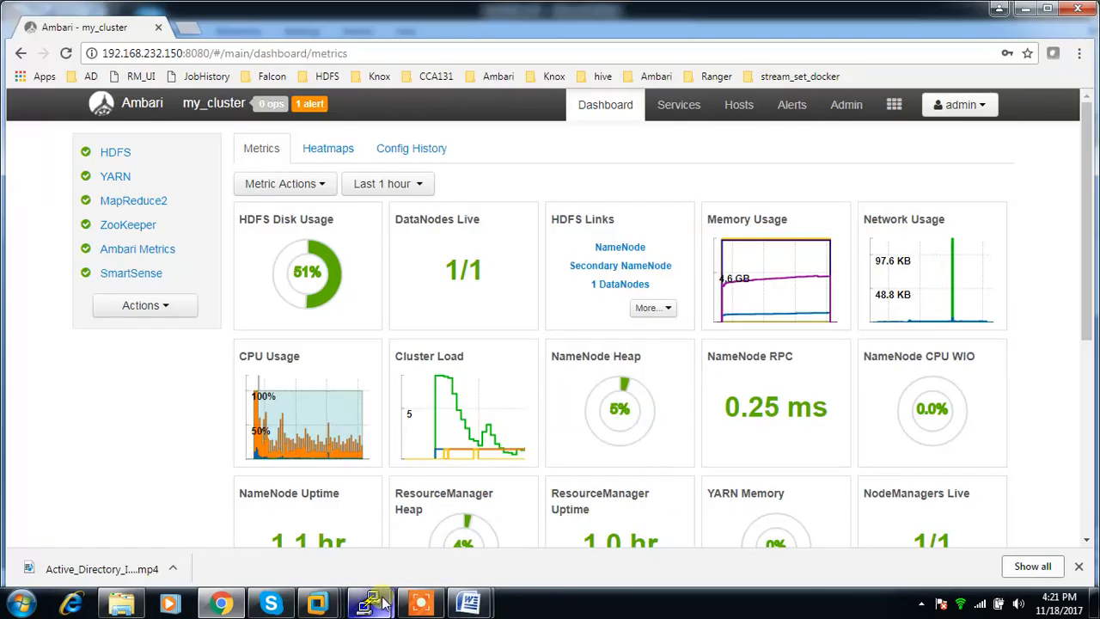
Append "-d /usr/java/jdk1.8.0_144/jre/lib/security/" to the pending unzip command on master and try to extract the JCE policy files.
mouse_move(369, 603)
click(436, 453)
text(-d  jce_policy-8.zip  -d/usr/java/)
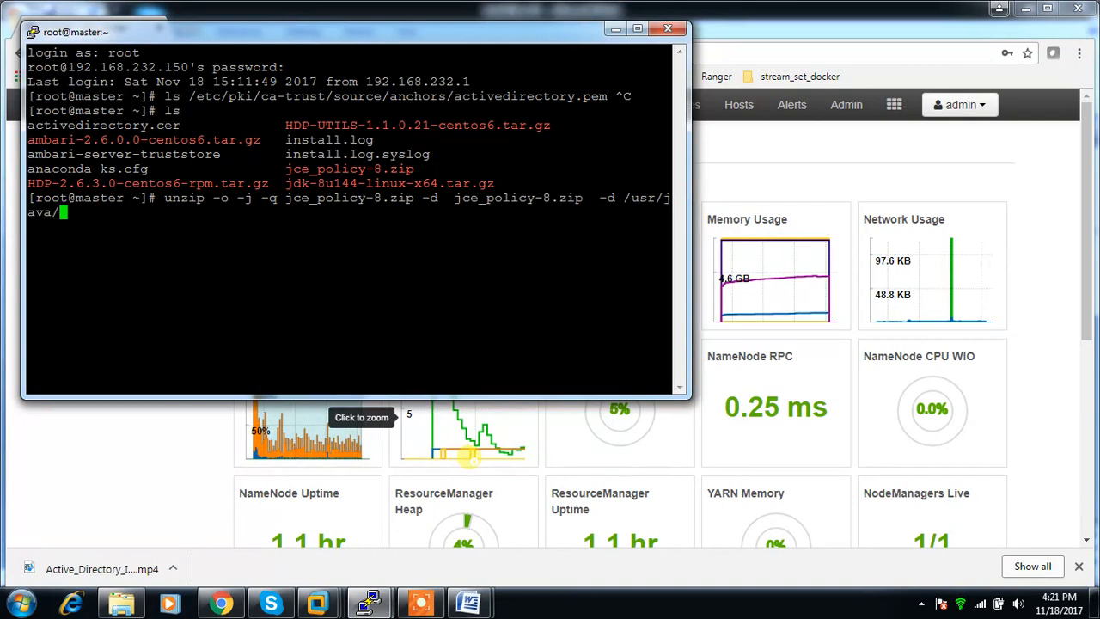
text(j)
key(Tab)
text(jre/l)
key(Tab)
text(se)
key(Tab)
key(Return)
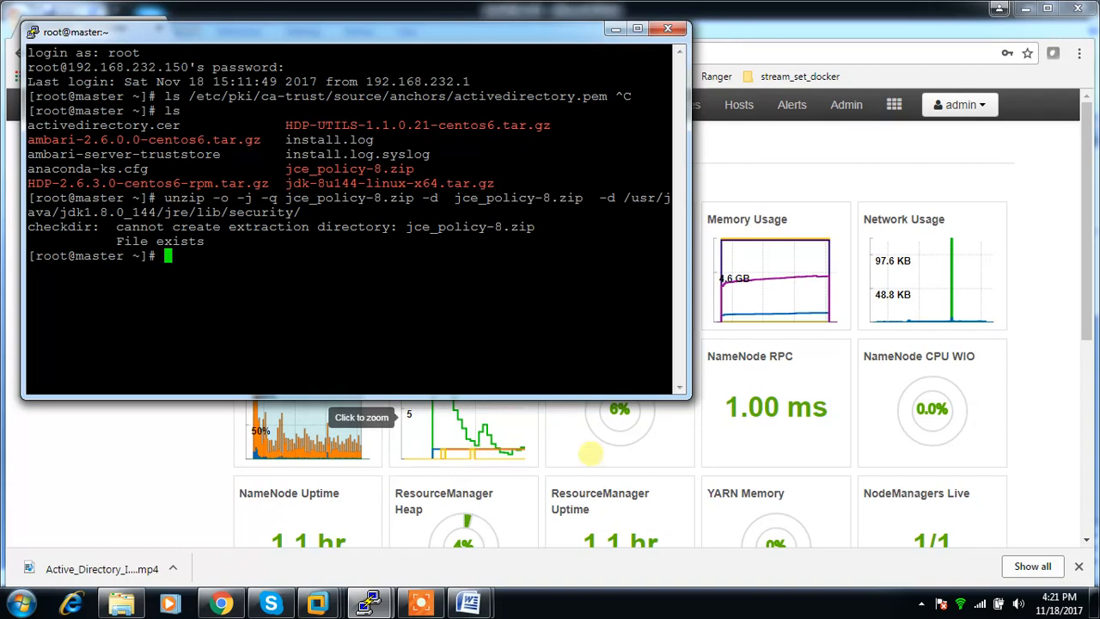
Compare the command with the unzip example in the Install the JCE document, up to jce_policy-8.zip, and return to the terminal.
click(473, 604)
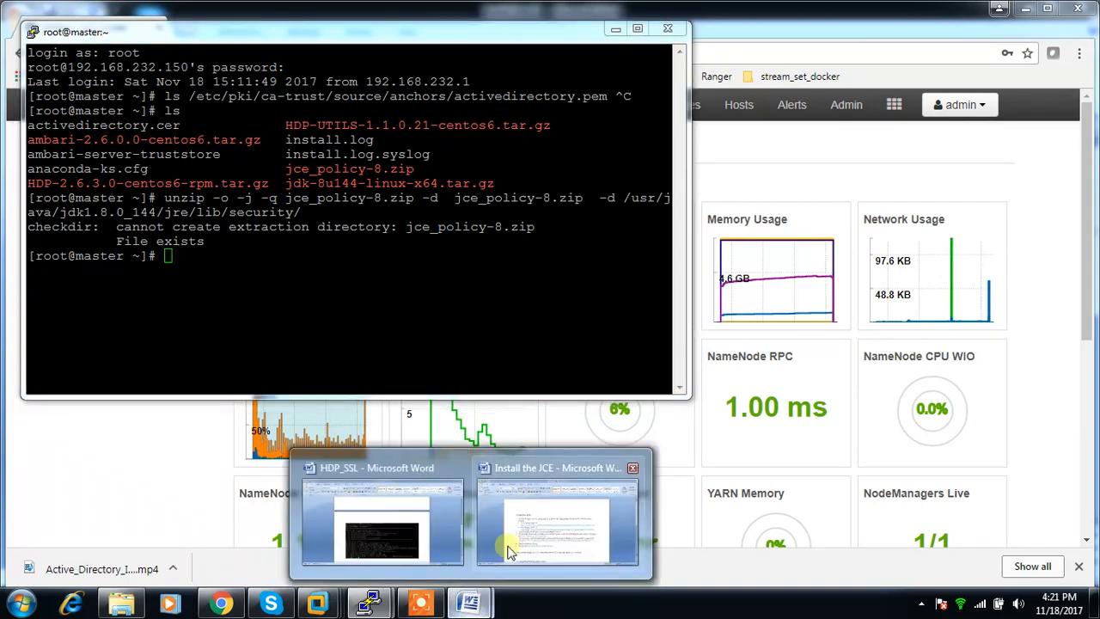
click(559, 520)
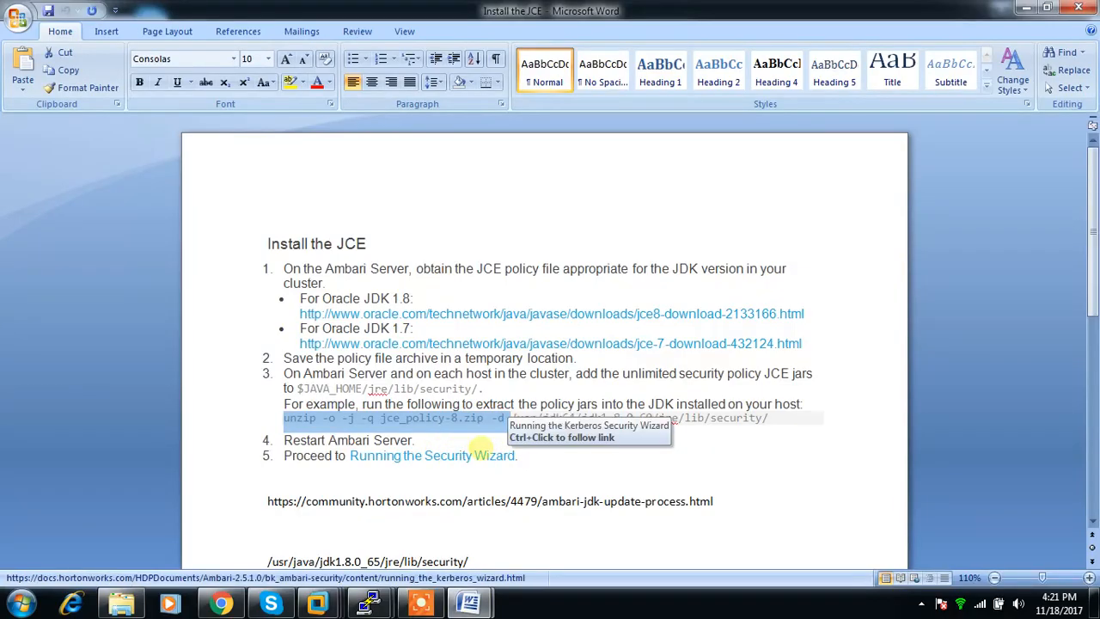
click(487, 456)
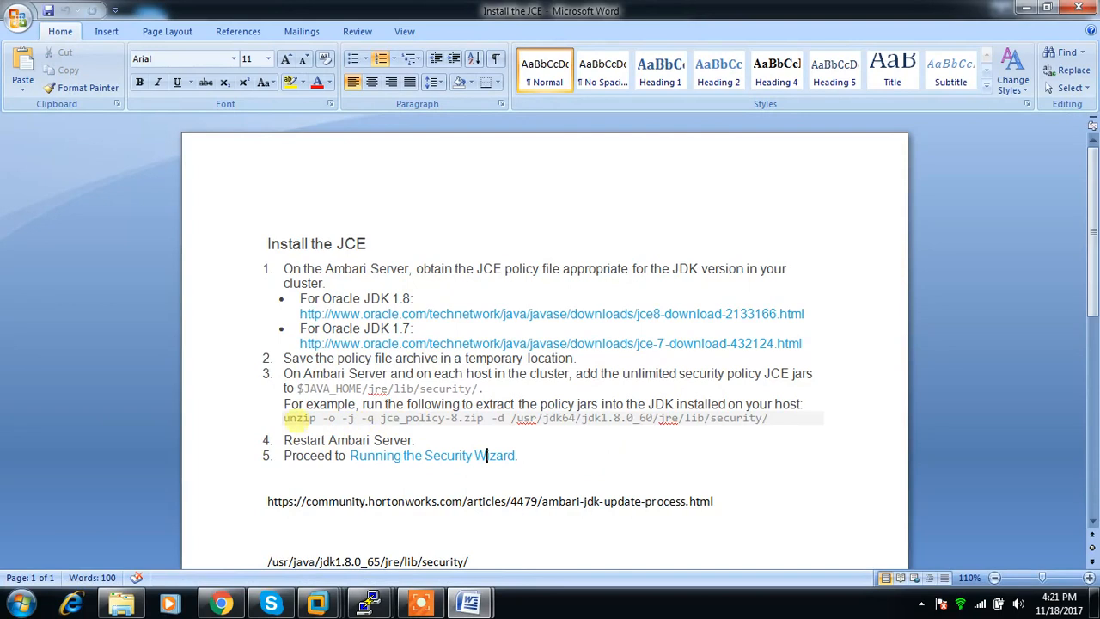
drag(284, 418, 487, 422)
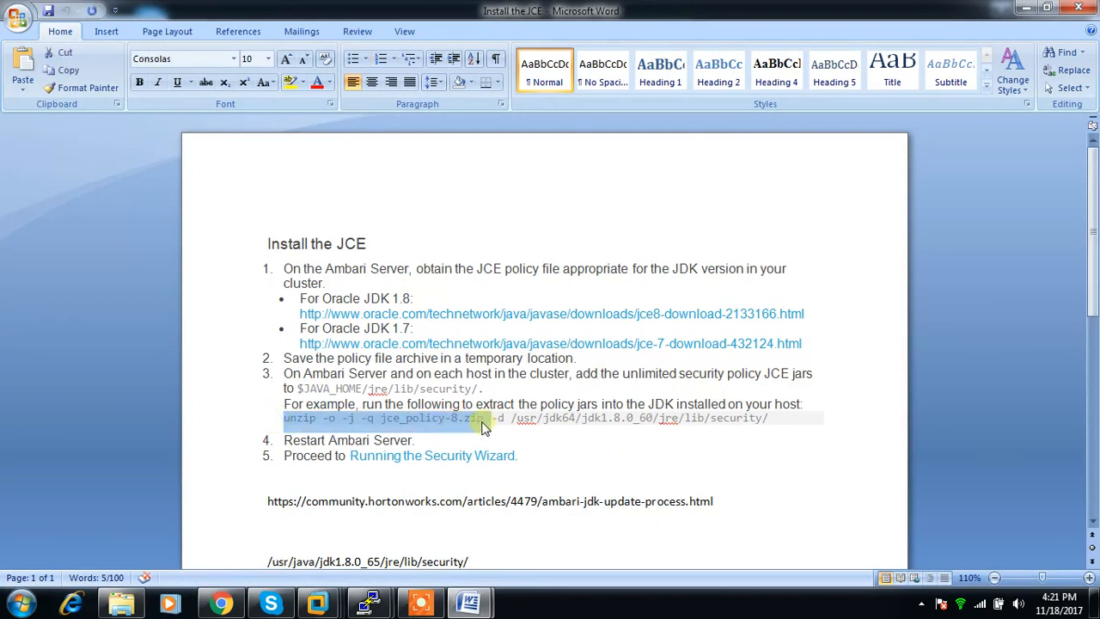
key(alt+Tab)
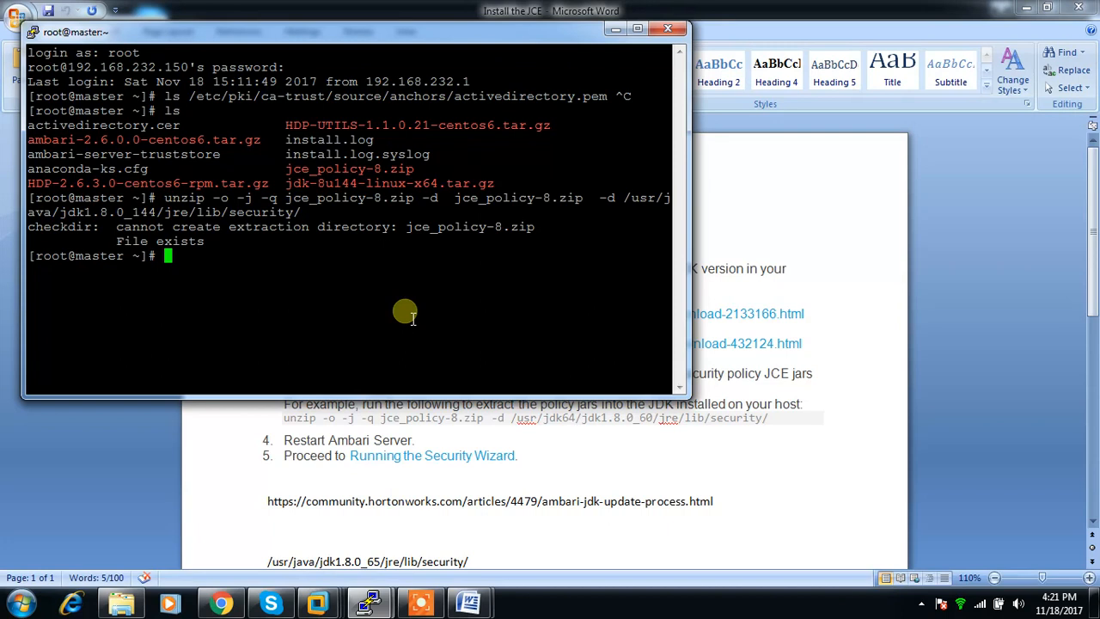
Recall the unzip command, remove the duplicate "-d jce_policy-8.zip" and extract the archive into /usr/java/jdk1.8.0_144/jre/lib/security/.
key(Up)
key(Left)
key(Left)
key(Left)
key(Left)
key(Left)
key(Left)
key(Left)
key(Left)
key(Left)
key(Left)
key(Left)
key(Left)
key(Left)
key(Left)
key(Left)
key(Left)
key(Left)
key(Left)
key(Left)
key(Left)
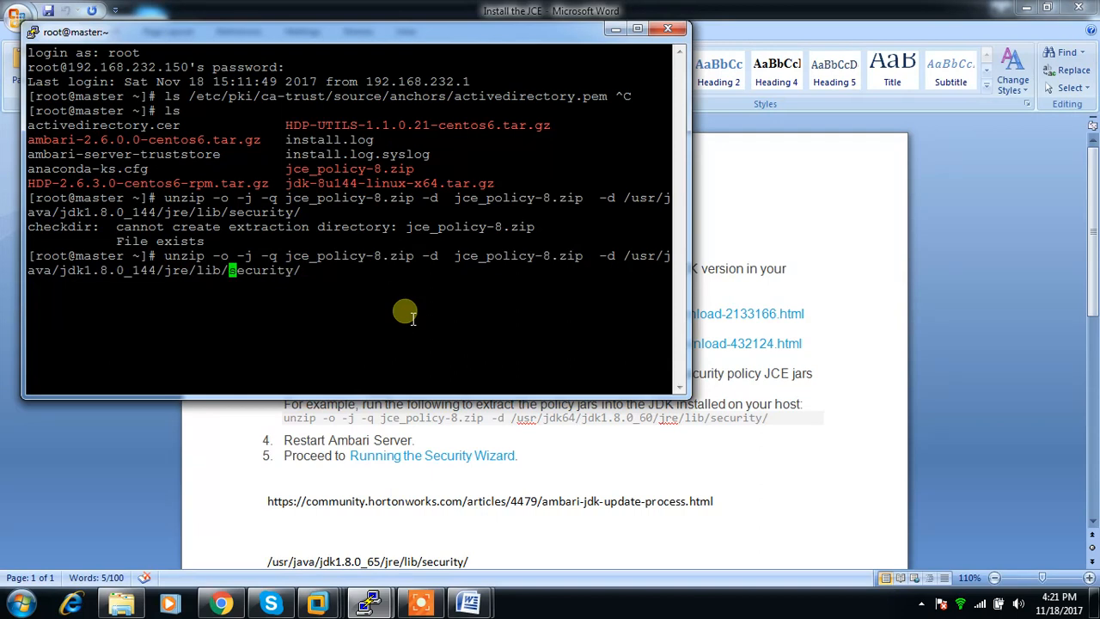
key(Left)
key(Left)
key(Left)
key(Left)
key(Left)
key(Left)
key(Left)
key(Left)
key(Left)
key(Left)
key(Left)
key(Left)
key(Left)
key(Left)
key(Left)
key(Left)
key(Left)
key(Left)
key(Left)
key(Left)
key(Right)
key(Right)
key(Right)
key(BackSpace)
key(BackSpace)
key(BackSpace)
key(BackSpace)
key(BackSpace)
key(BackSpace)
key(BackSpace)
key(BackSpace)
key(BackSpace)
key(BackSpace)
key(BackSpace)
key(BackSpace)
key(BackSpace)
key(BackSpace)
key(BackSpace)
key(BackSpace)
key(BackSpace)
key(BackSpace)
key(BackSpace)
key(BackSpace)
key(BackSpace)
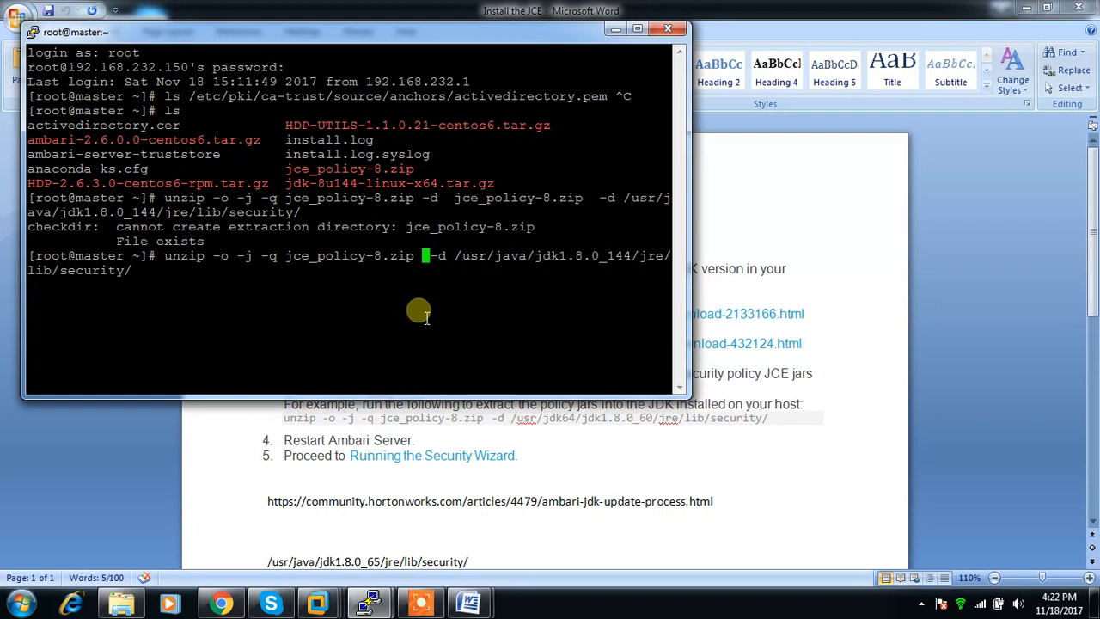
key(Return)
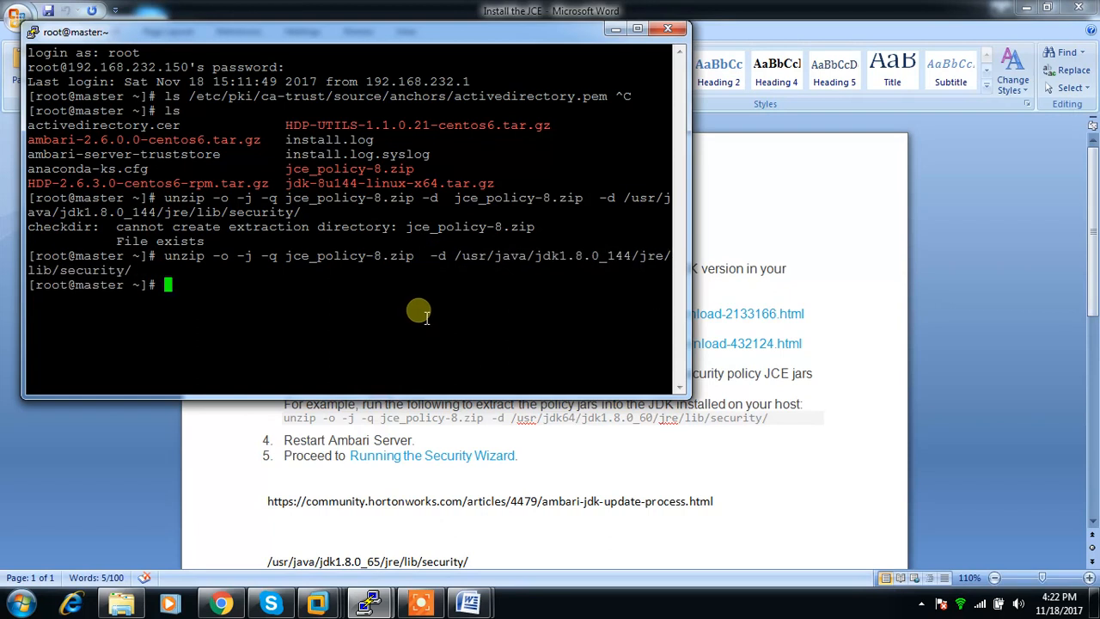
List /usr/java/jdk1.8.0_144/jre/lib/security/ with ls -lrt to check the extracted policy files.
double_click(477, 257)
text(ls -lrt)
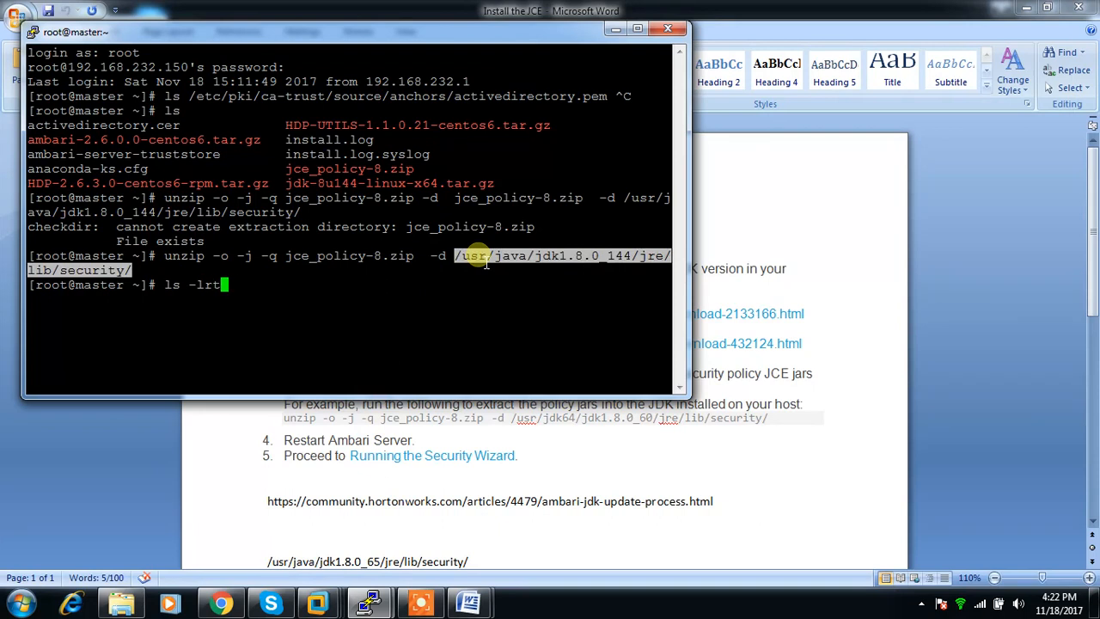
right_click(485, 263)
key(Return)
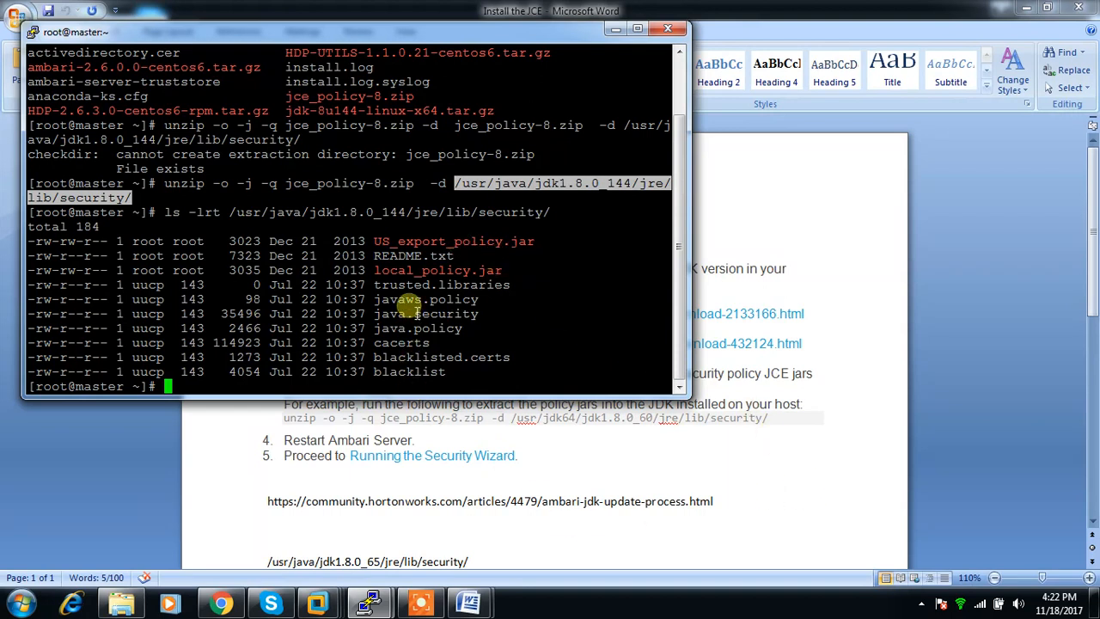
Restart the Ambari server on master with "service ambari-server restart".
text(service ambari-s)
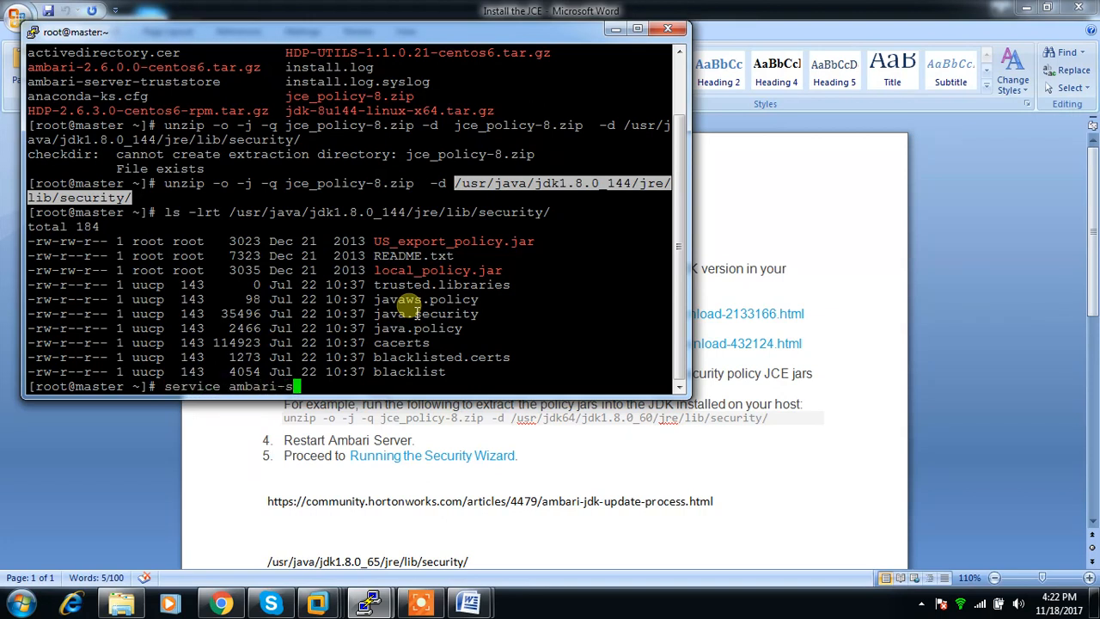
text(erver restart)
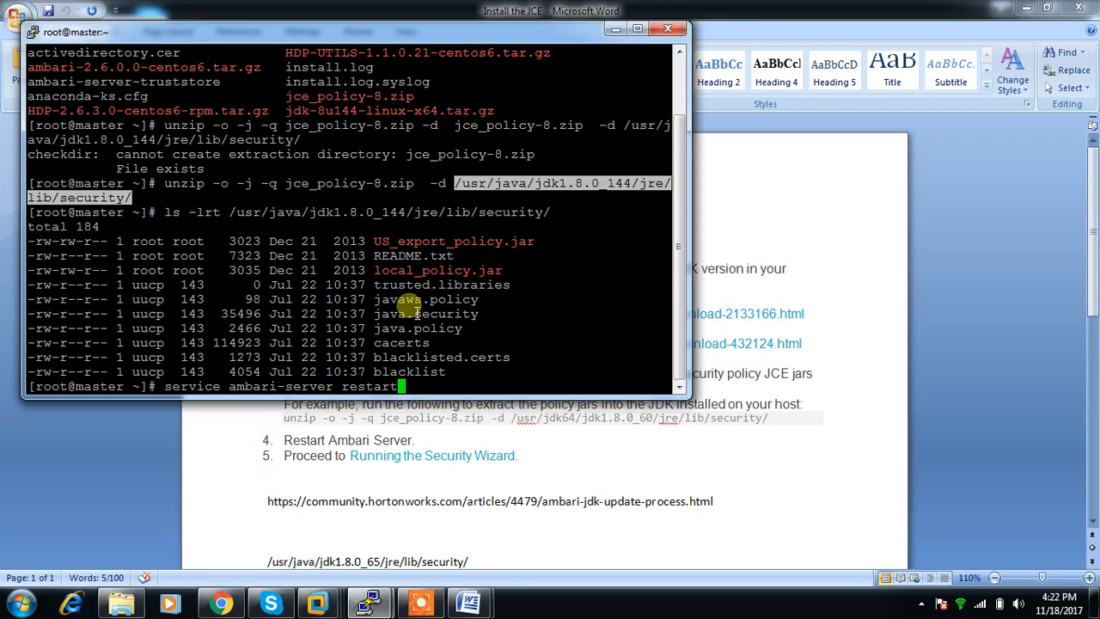
key(Return)
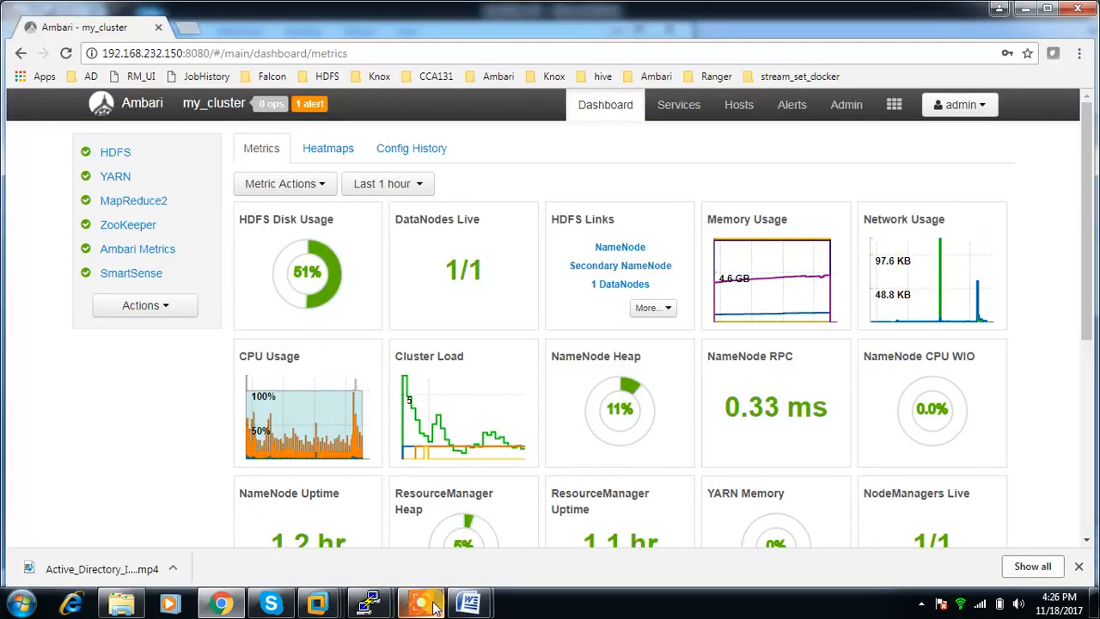
Open the Kerberos administration page in Ambari and start enabling Kerberos, proceeding past the YARN directory deletion warning.
mouse_move(434, 607)
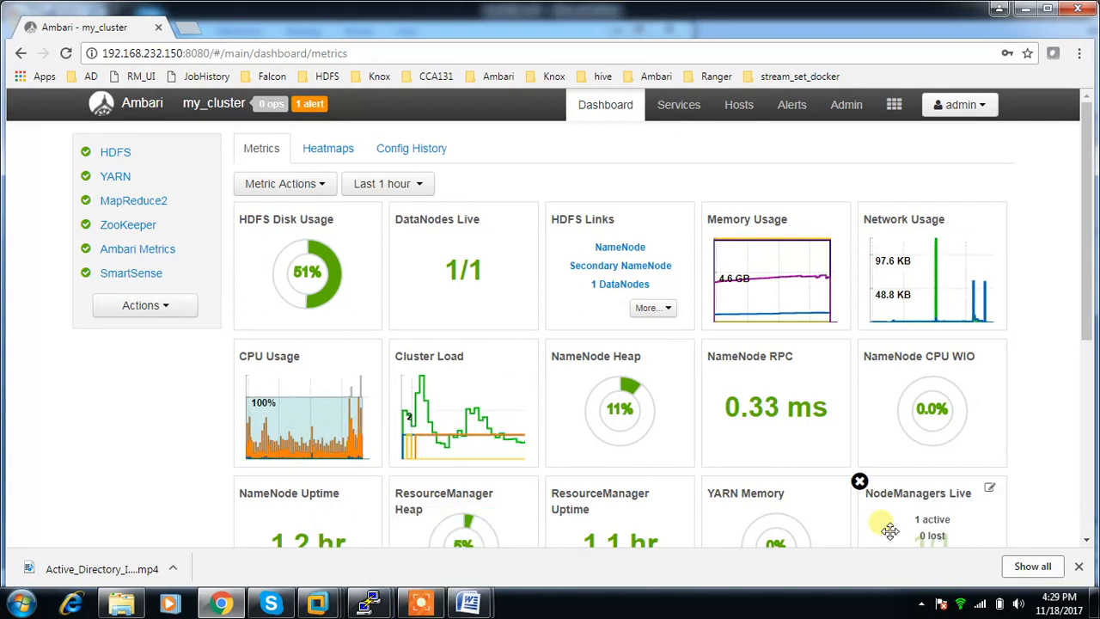
click(846, 105)
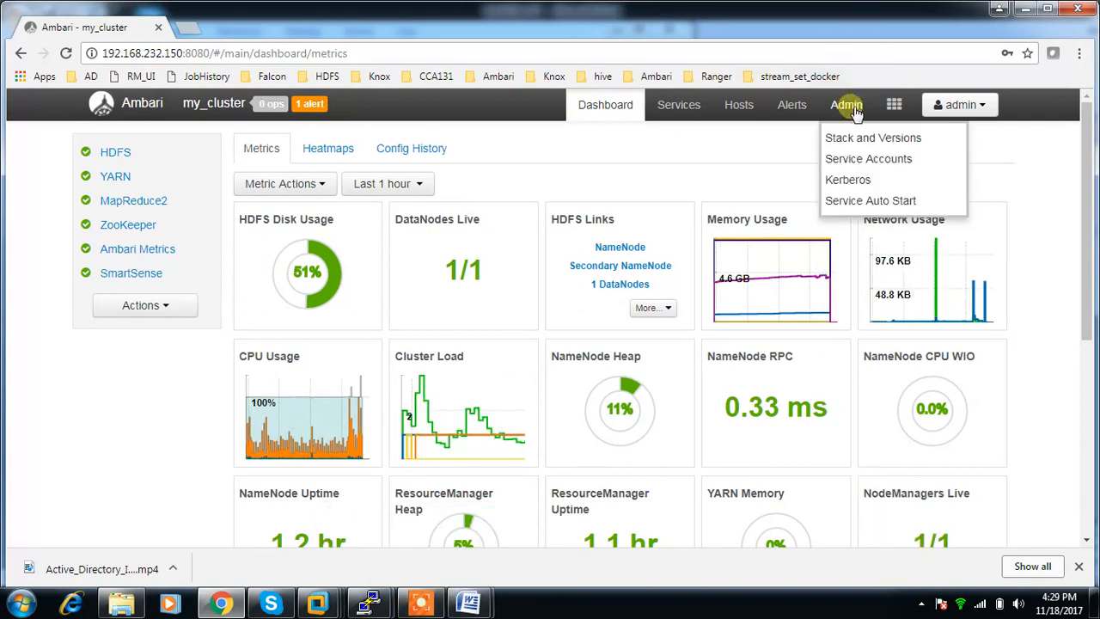
click(848, 181)
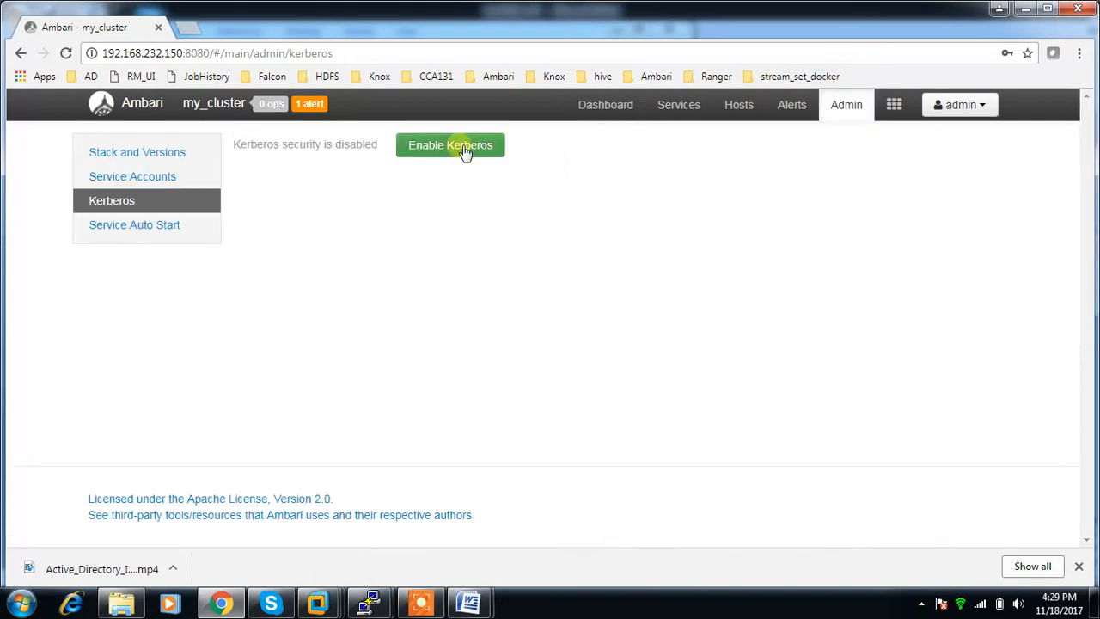
click(462, 149)
click(696, 235)
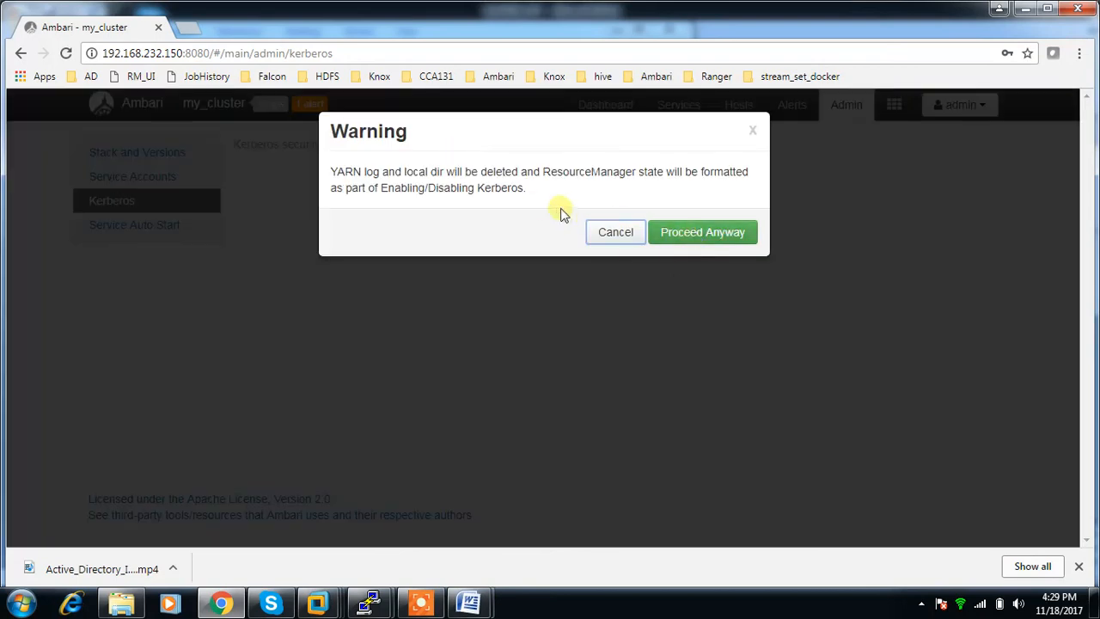
click(722, 245)
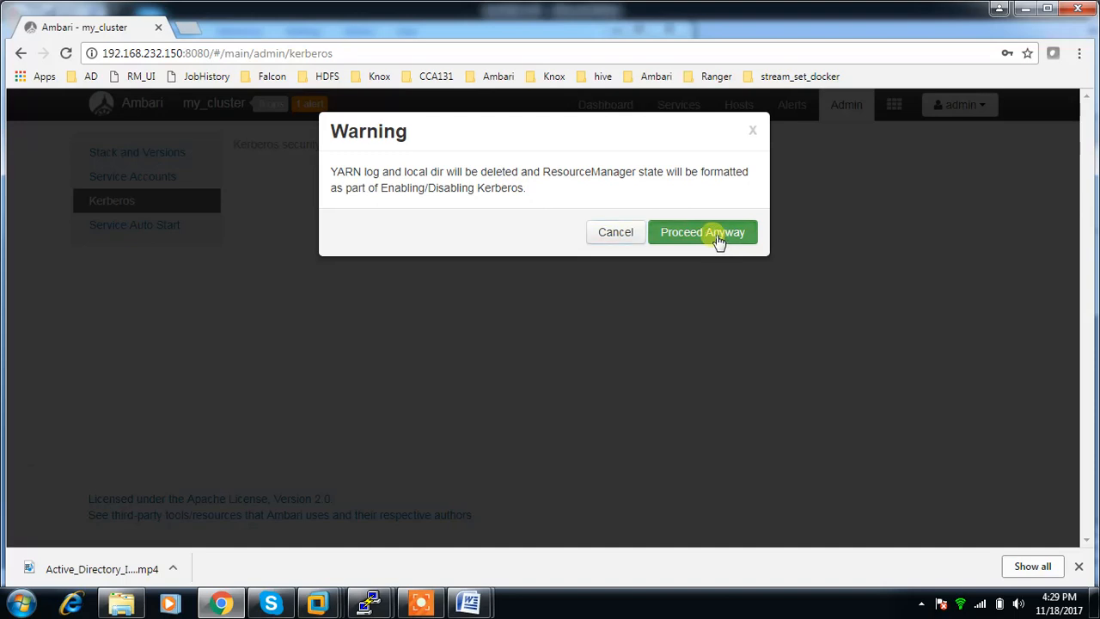
Choose Existing Active Directory as the KDC type, confirm all six prerequisites and continue to Configure Kerberos.
click(434, 399)
scroll(435, 401, down, 3)
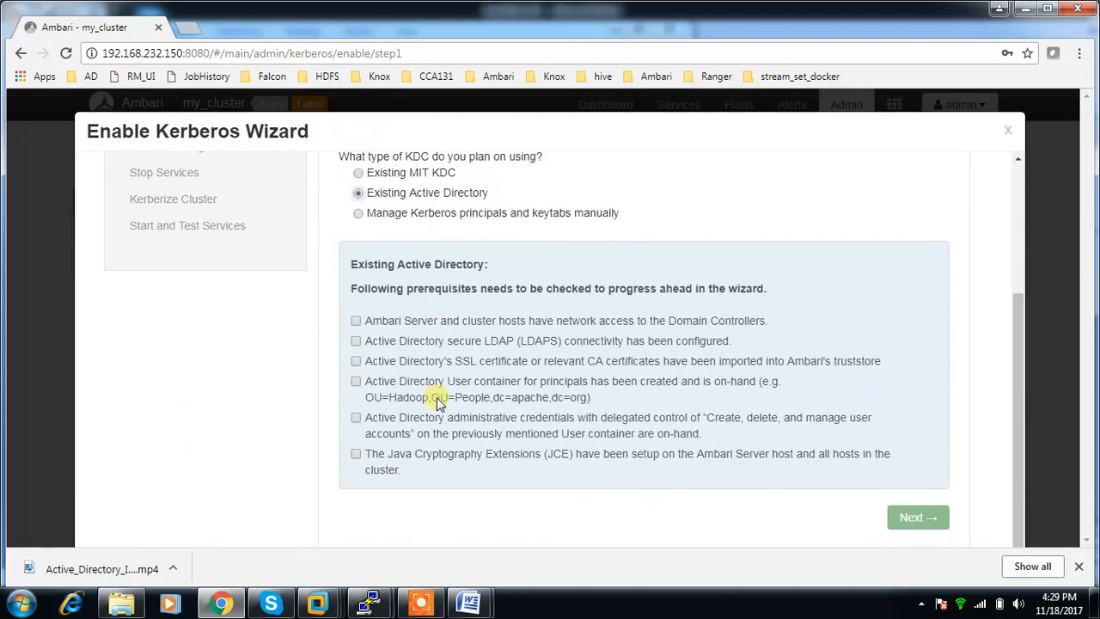
click(356, 322)
click(357, 341)
click(357, 361)
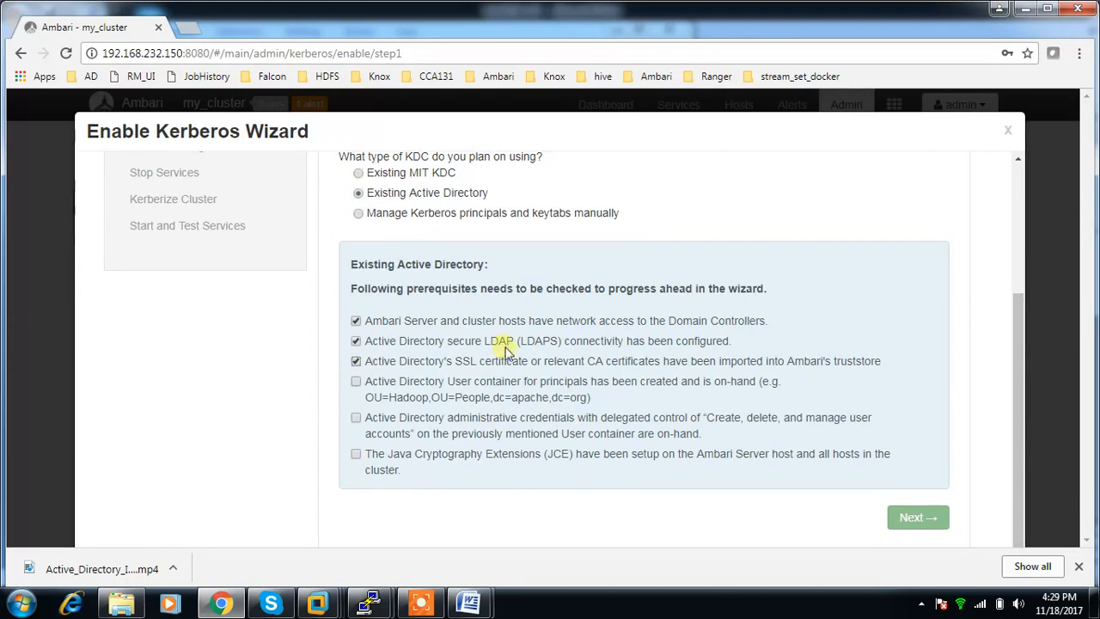
click(402, 386)
click(357, 417)
click(356, 453)
click(918, 519)
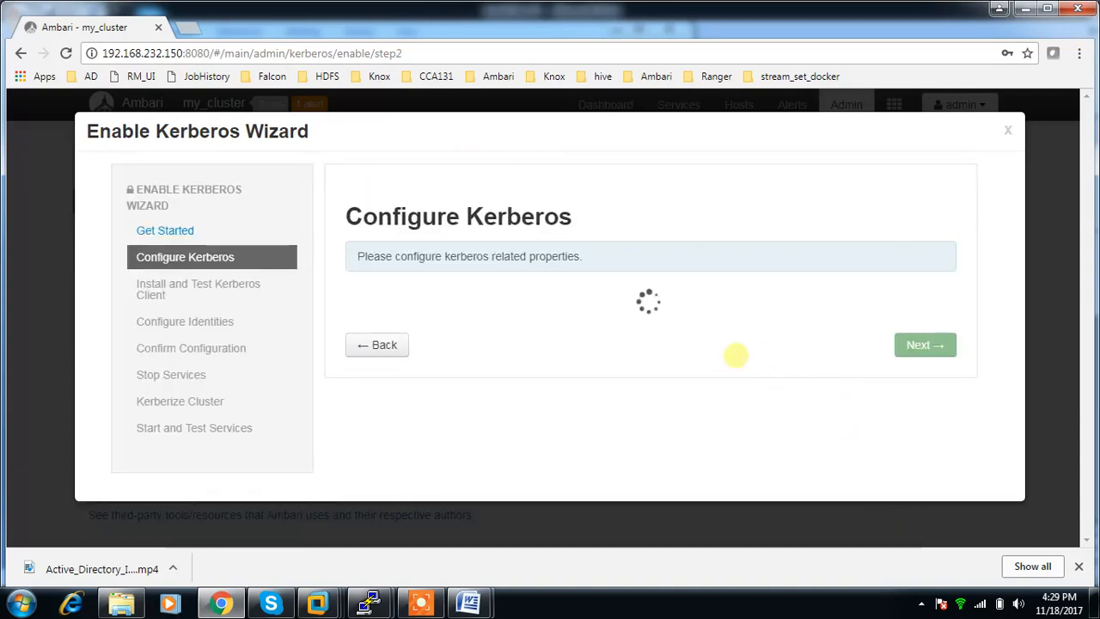
Review the KDC and Kadmin fields, then switch to the AD-Server virtual machine and unlock it with the Administrator account password.
scroll(644, 330, down, 1)
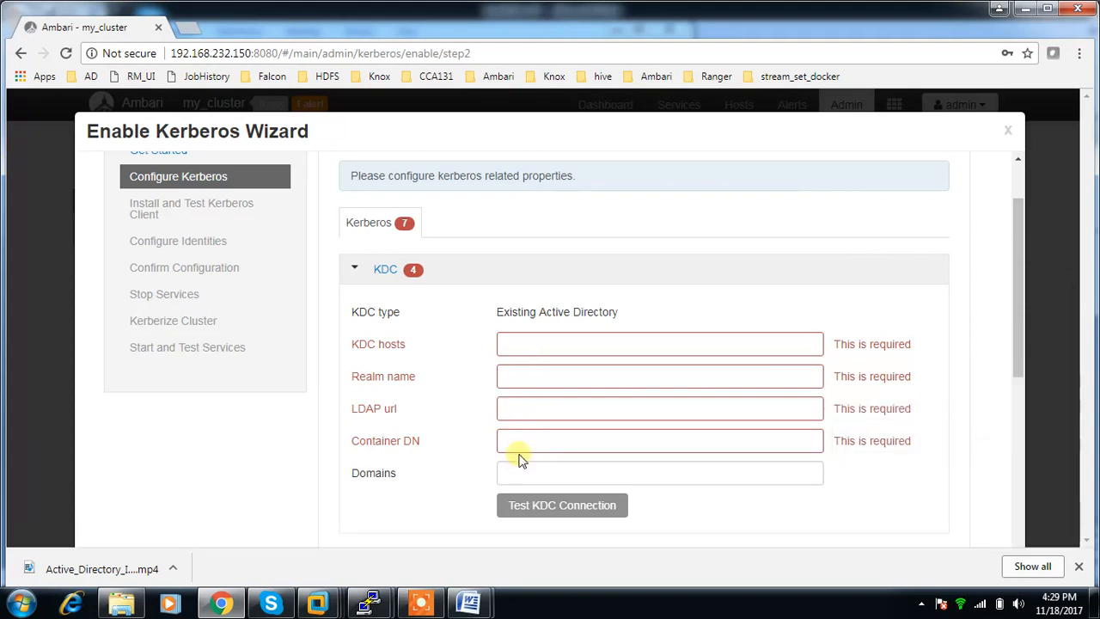
scroll(526, 481, down, 1)
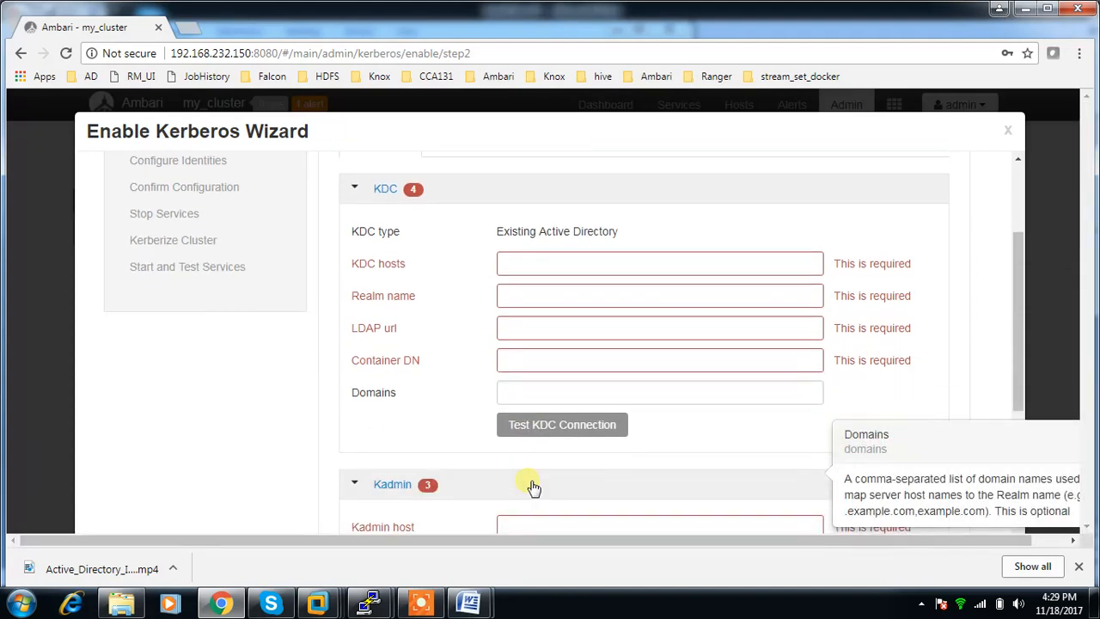
scroll(534, 487, down, 3)
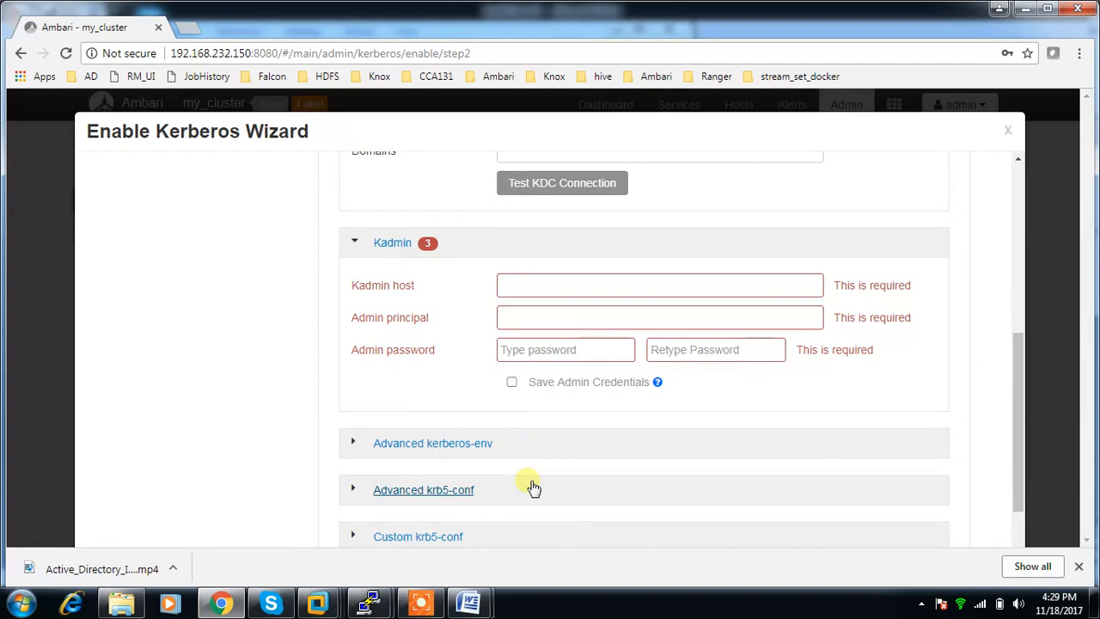
mouse_move(318, 603)
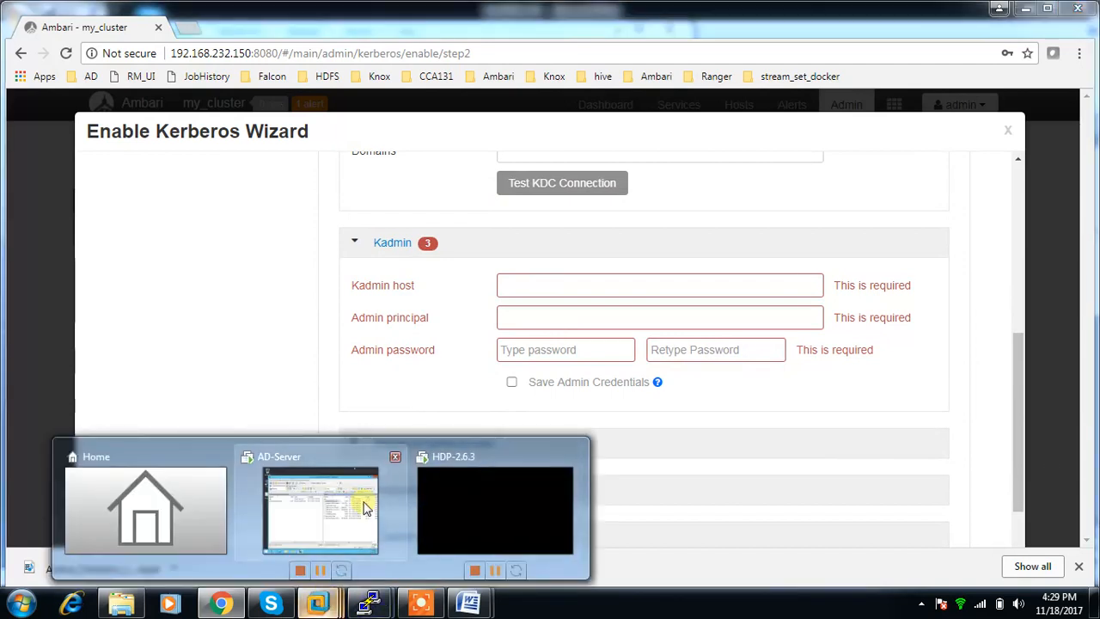
click(364, 507)
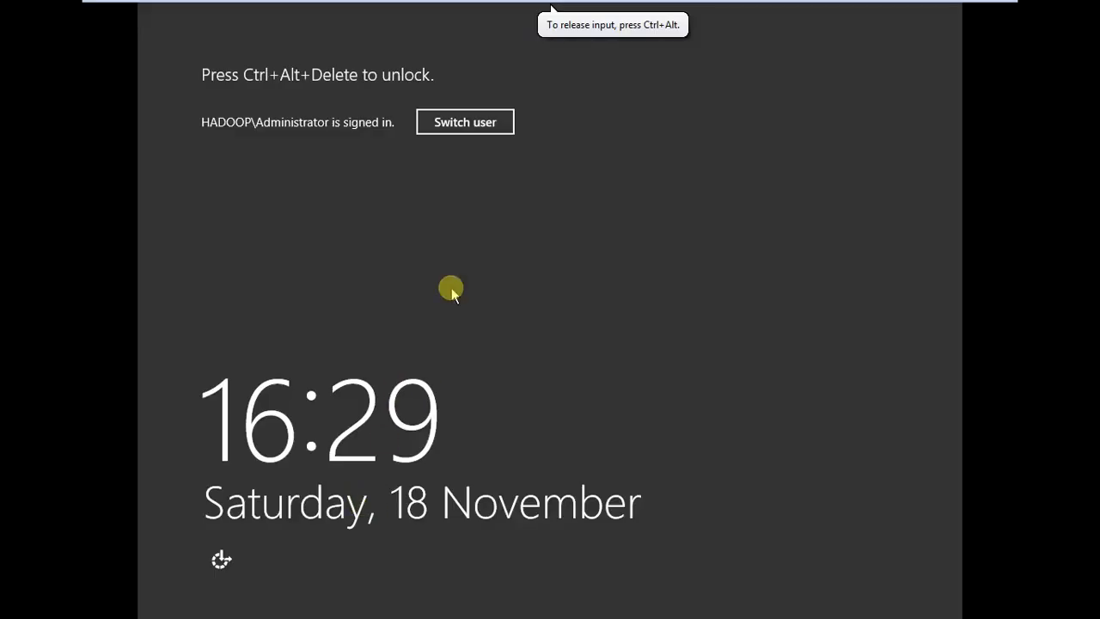
key(ctrl+alt+Delete)
text(••)
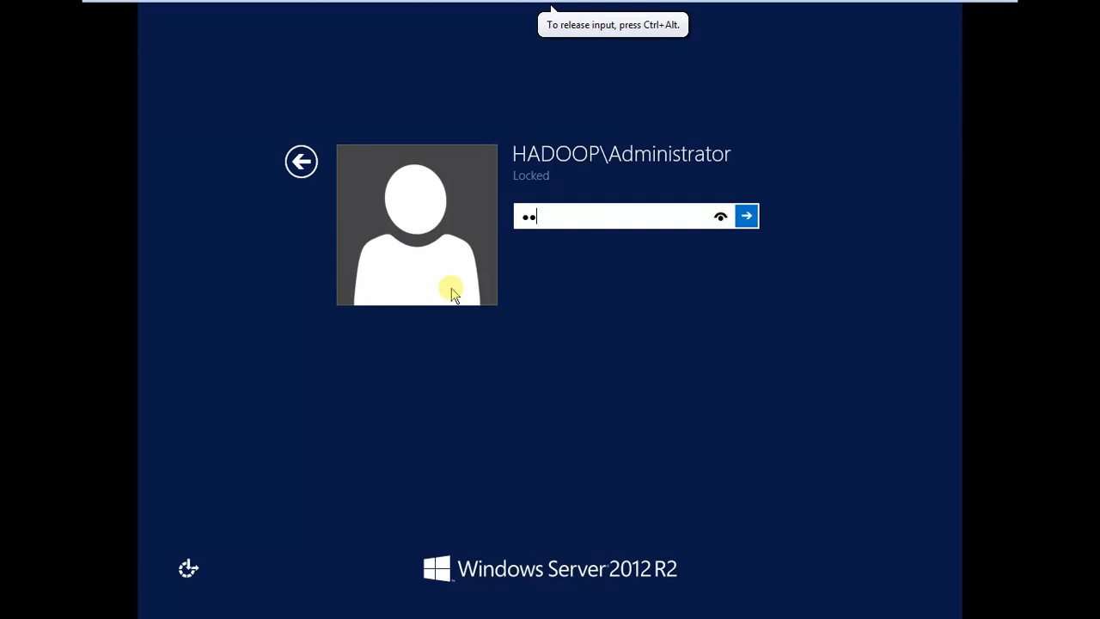
text(••••••)
key(Return)
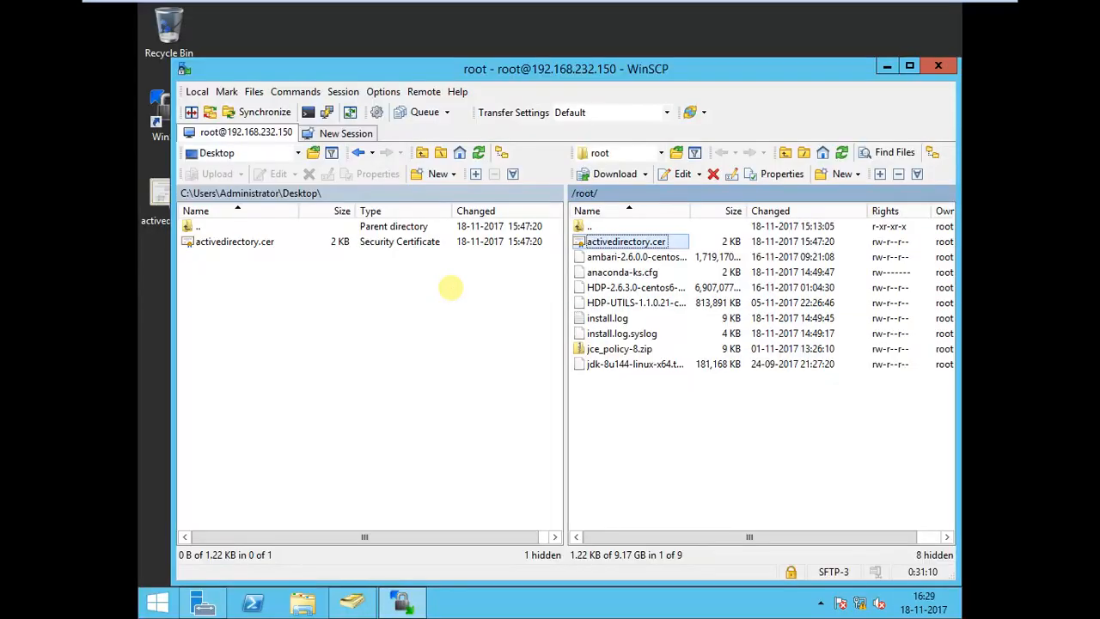
Open a Command Prompt on AD-Server and run ipconfig to look up the server's IPv4 address.
click(155, 601)
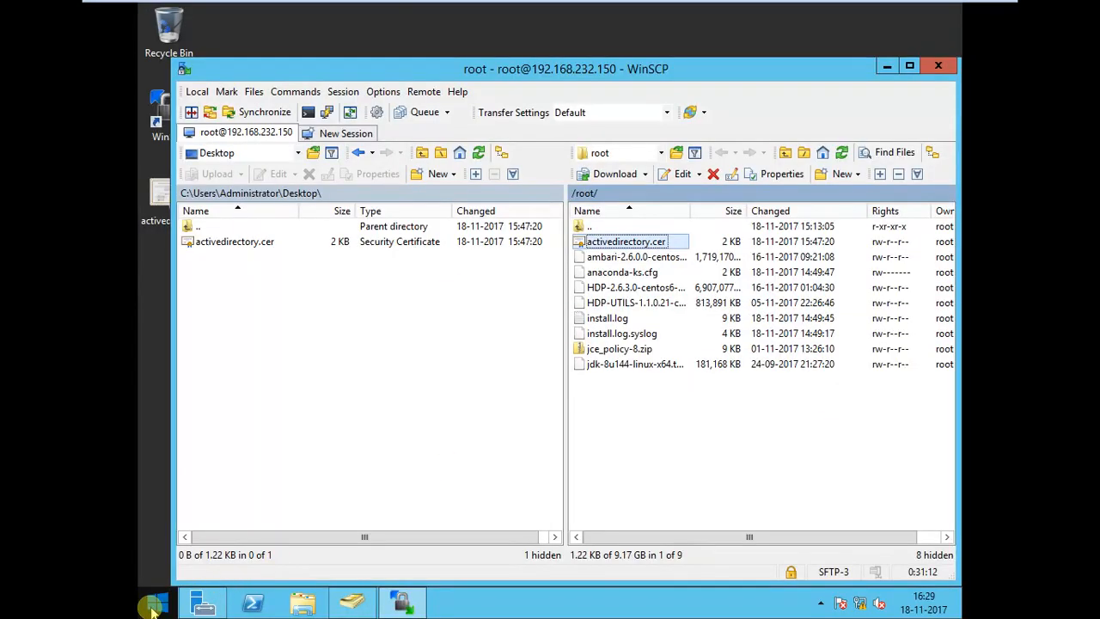
click(855, 72)
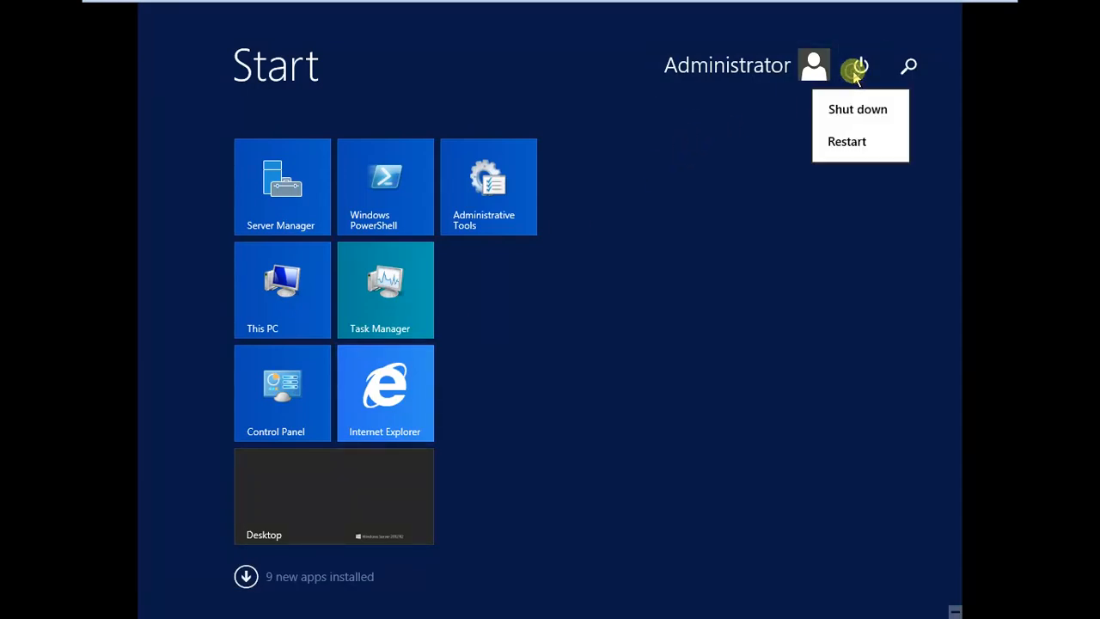
click(908, 66)
click(908, 66)
text(cmd)
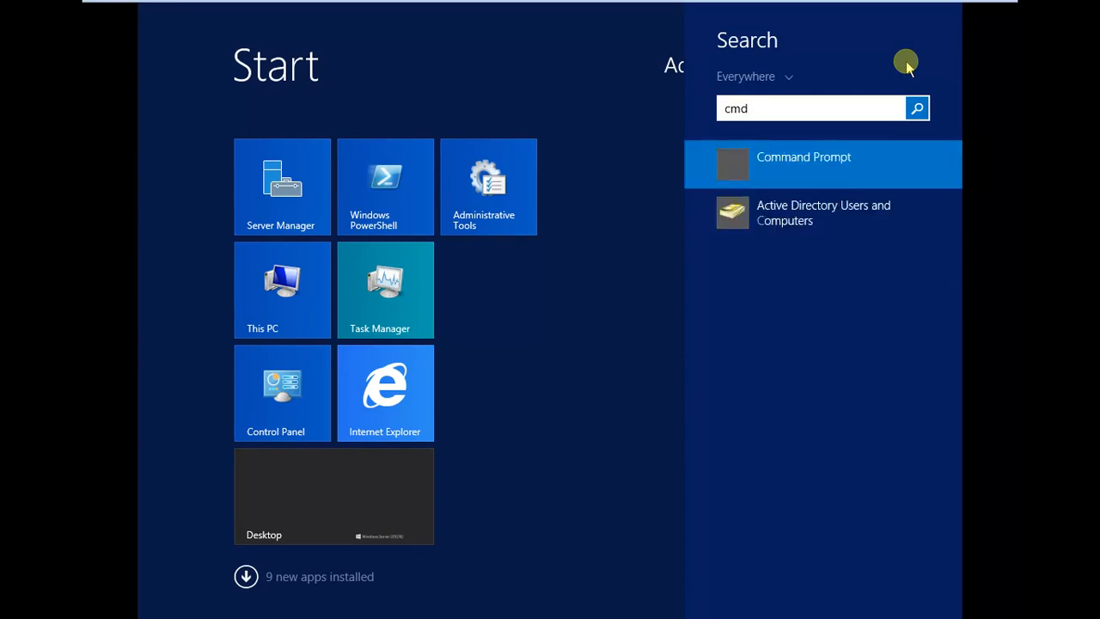
key(Return)
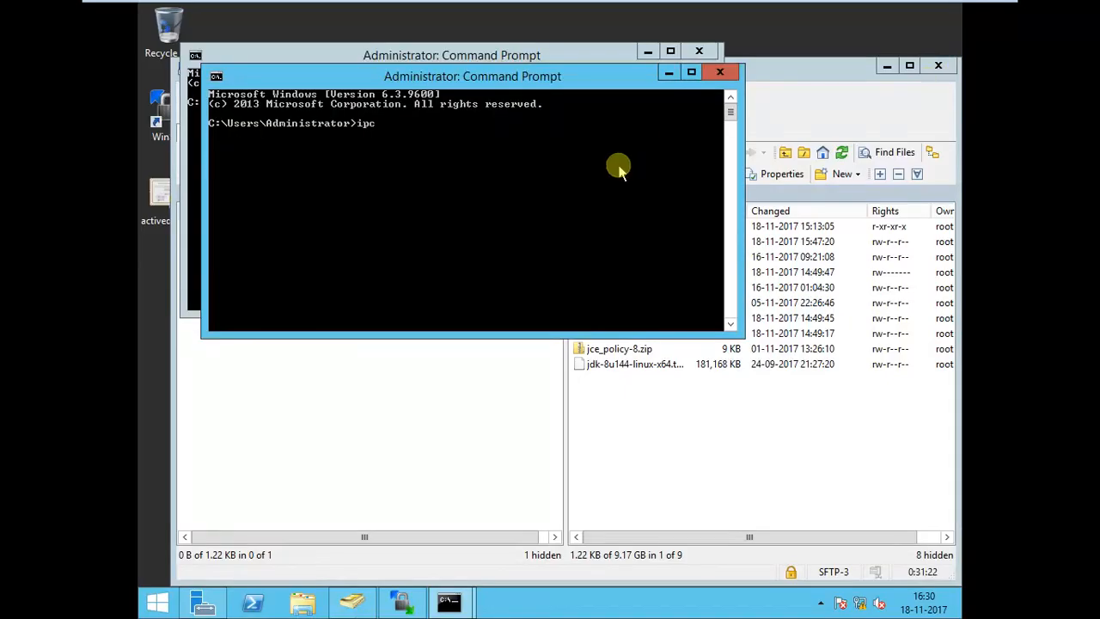
text(ipconfig)
key(Return)
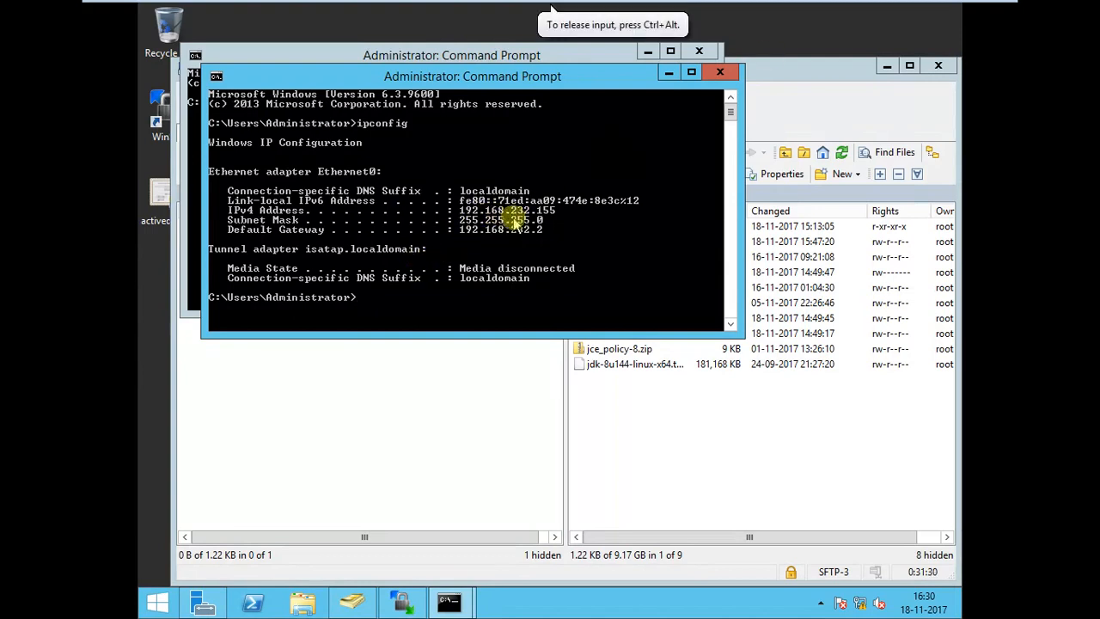
mouse_move(754, 3)
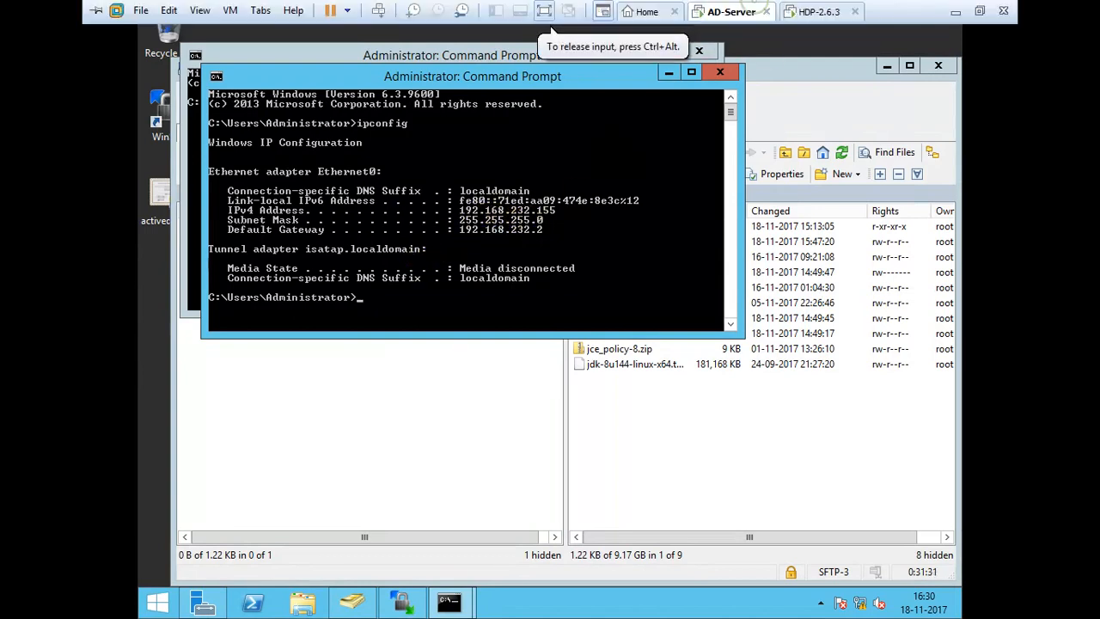
click(954, 11)
click(529, 285)
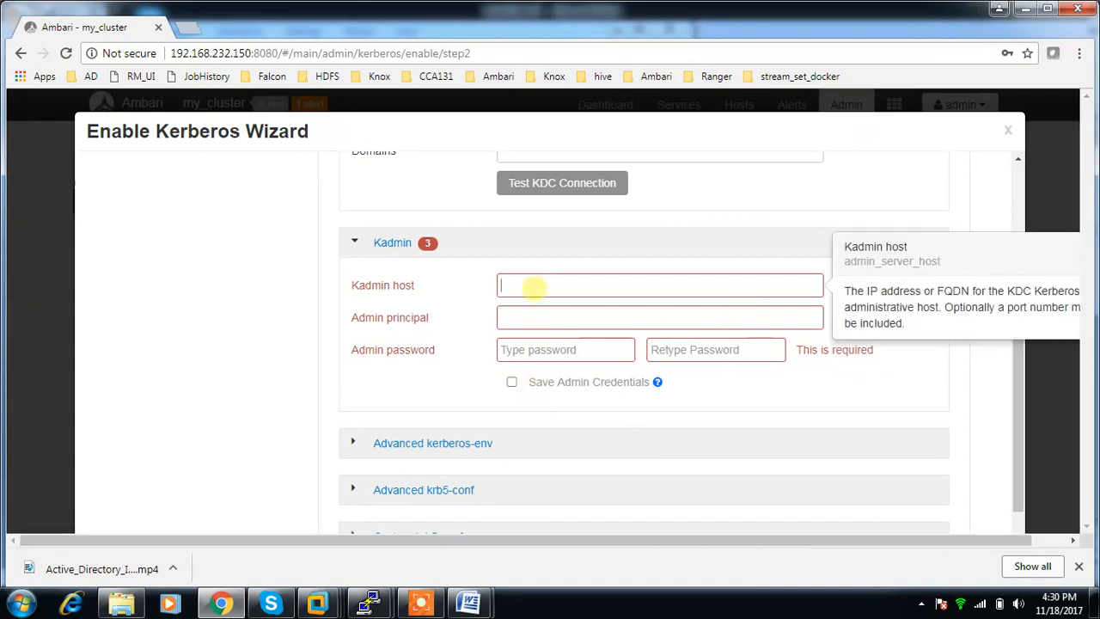
text(192.168.232.155)
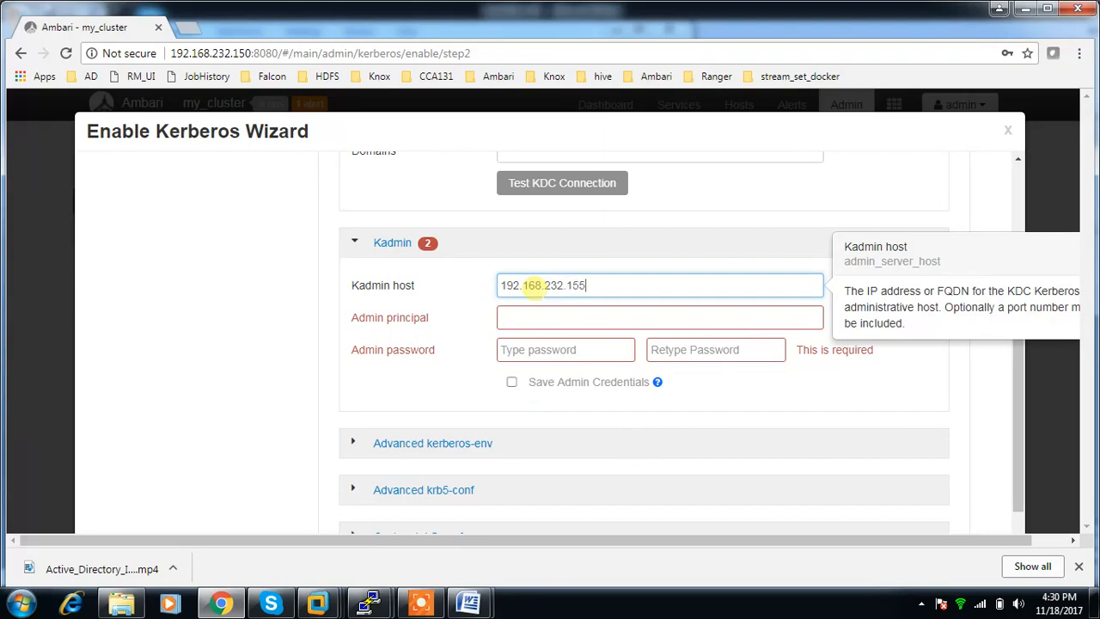
key(Tab)
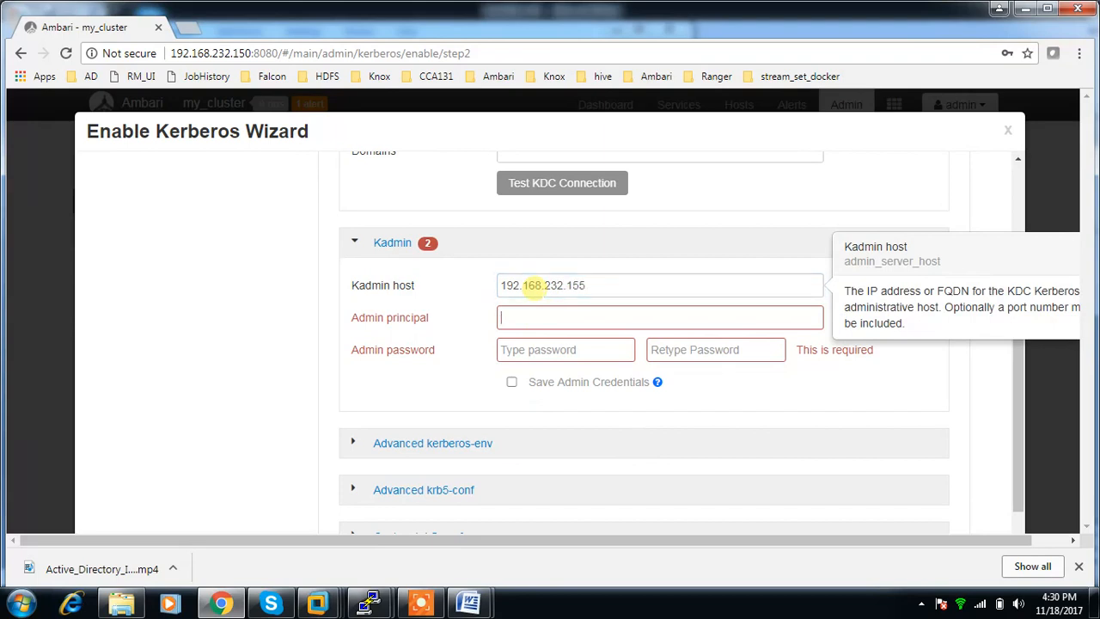
text(hdpadmi)
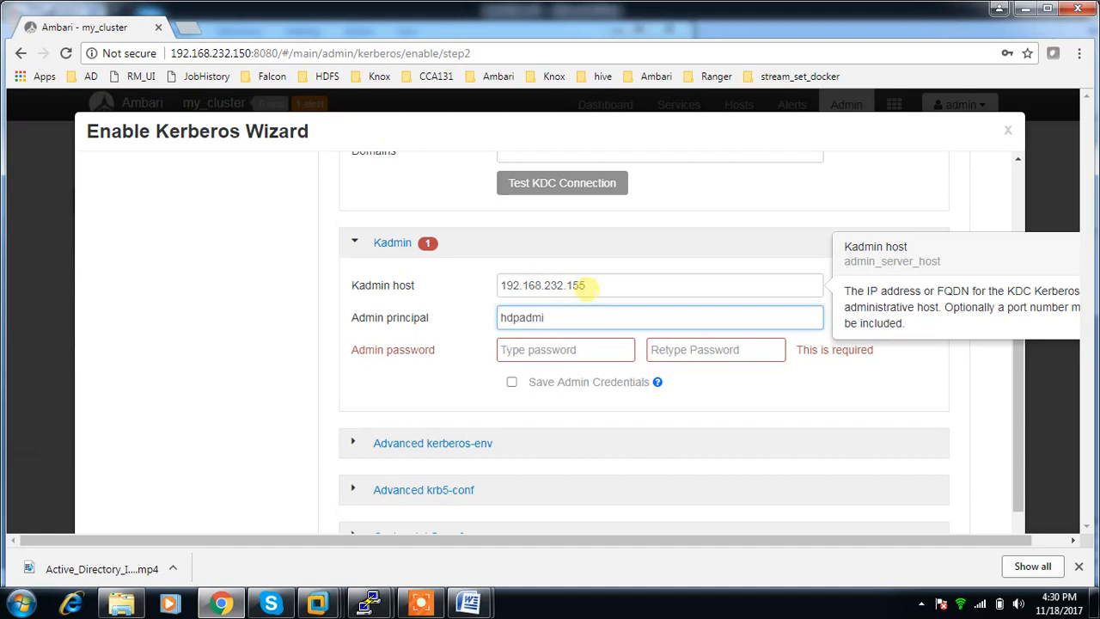
text(@HADOOP.)
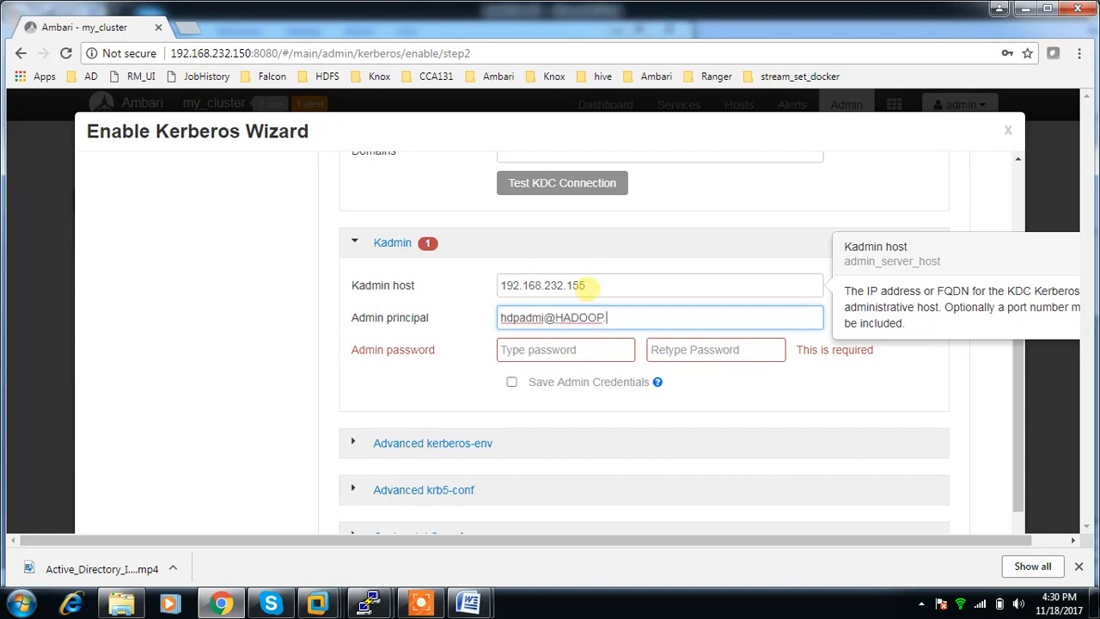
Enter the Kadmin admin password and repeat it in the confirmation field.
key(Tab)
key(BackSpace)
key(BackSpace)
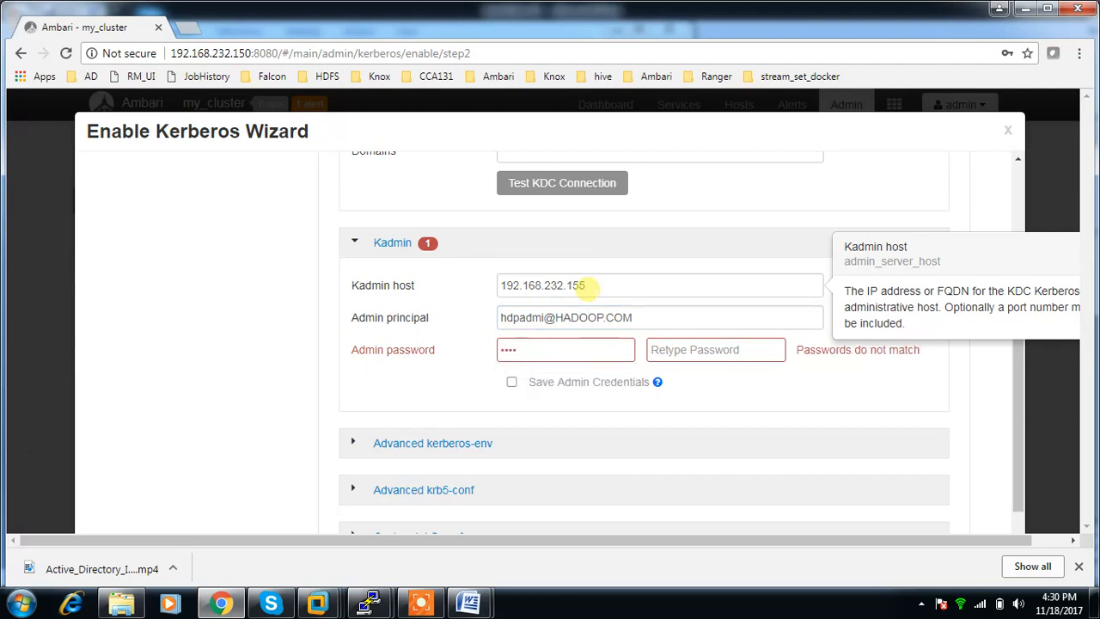
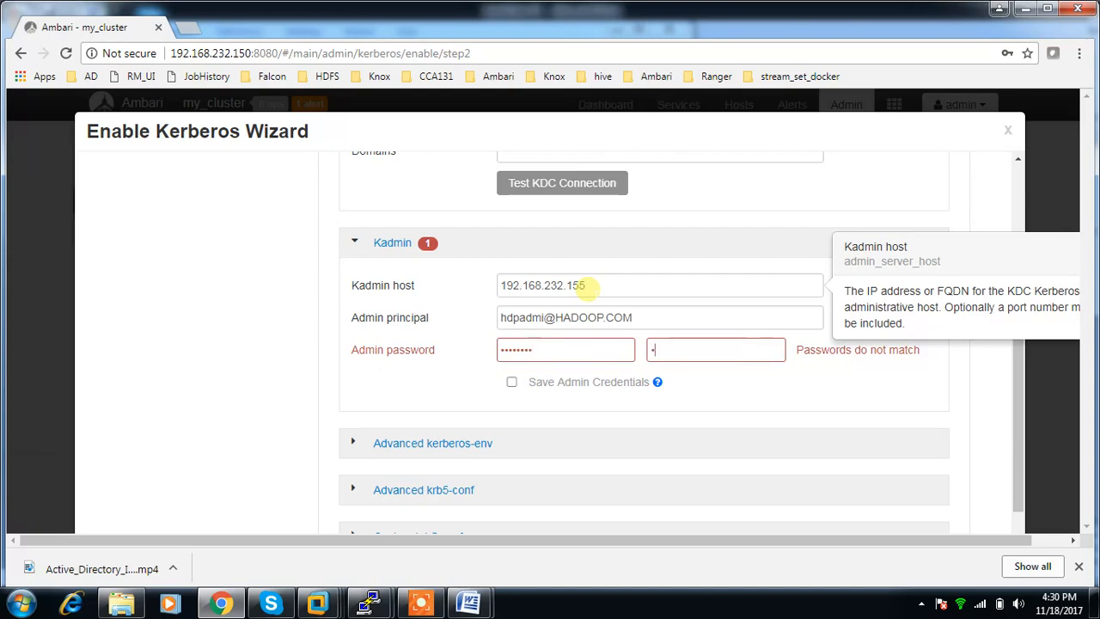
Set KDC hosts to 192.168.232.155 and Realm name to HADOOP.COM in the KDC section.
scroll(587, 289, up, 4)
click(529, 344)
text(/usr/java/jdk1.8.0_144/jre/lib/security/)
key(ctrl+a)
key(BackSpace)
text(192)
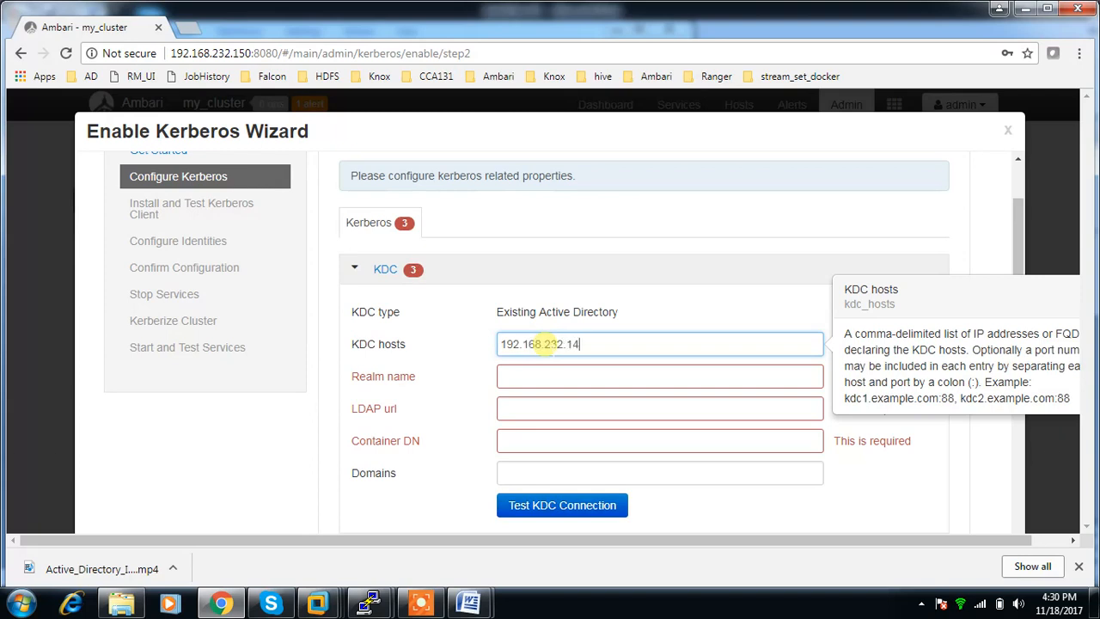
text(HADOOP.COM)
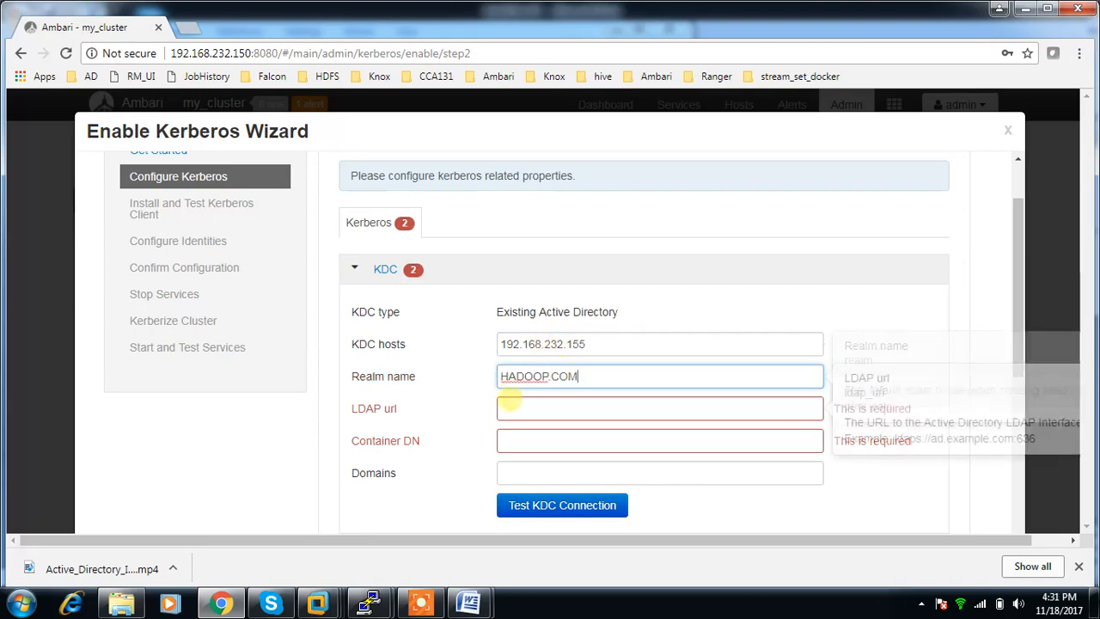
Set the LDAP url to ldaps://192.168.232.155:636, reusing the address from the KDC hosts field.
click(507, 407)
text(ldaps://)
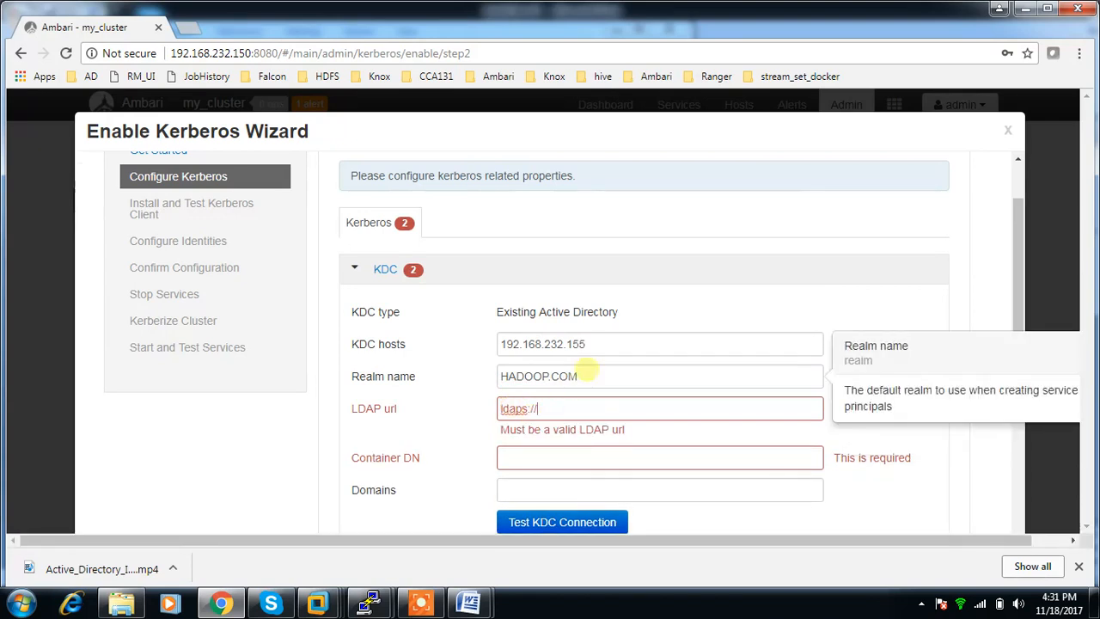
drag(608, 344, 467, 349)
key(ctrl+c)
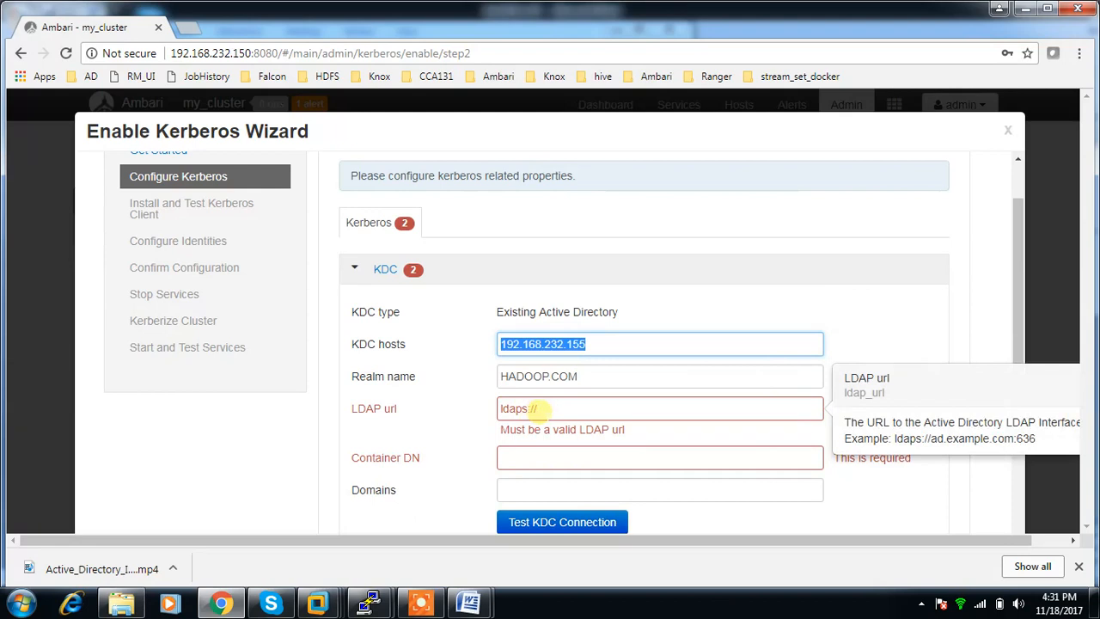
click(550, 409)
key(ctrl+v)
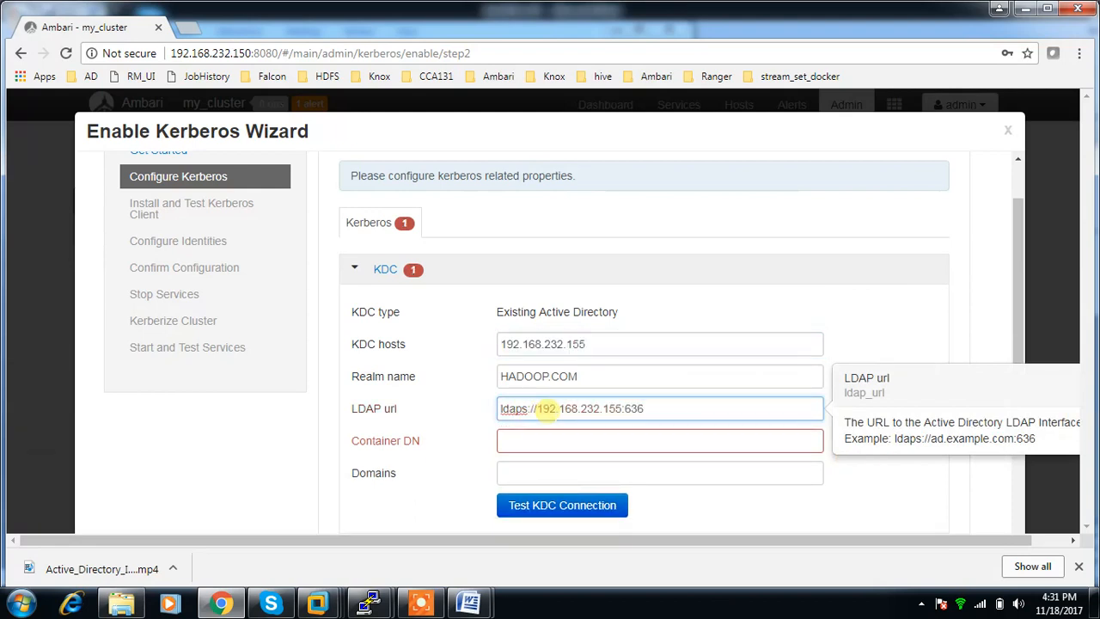
Set the Container DN to ou=lab_kerberos,dc=hadoop,dc=com in the KDC section.
click(548, 439)
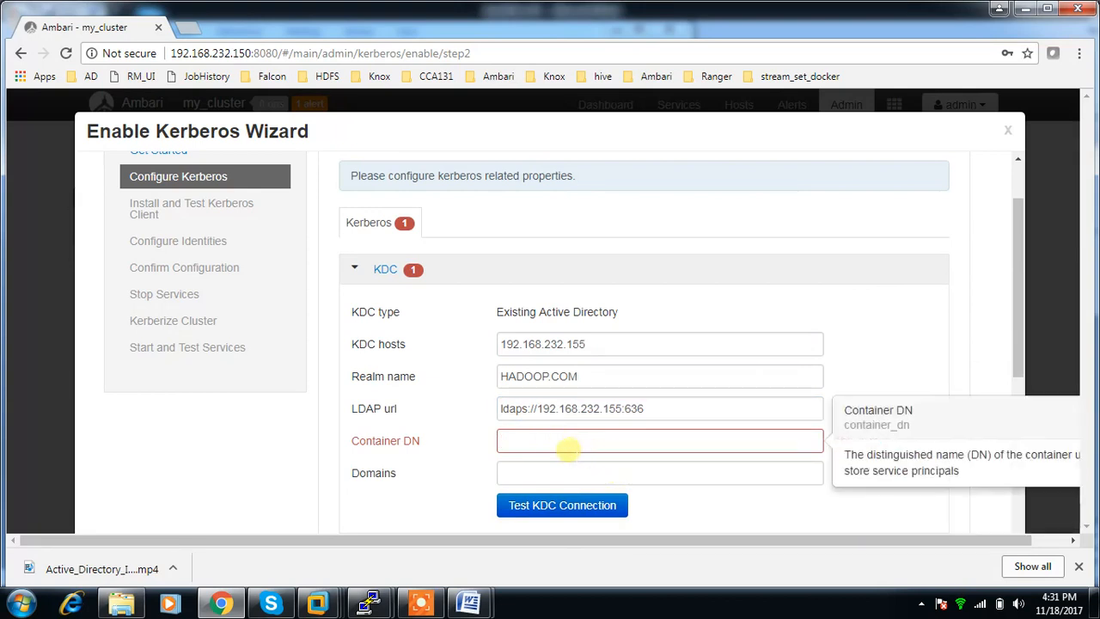
text(ou=lab_ke)
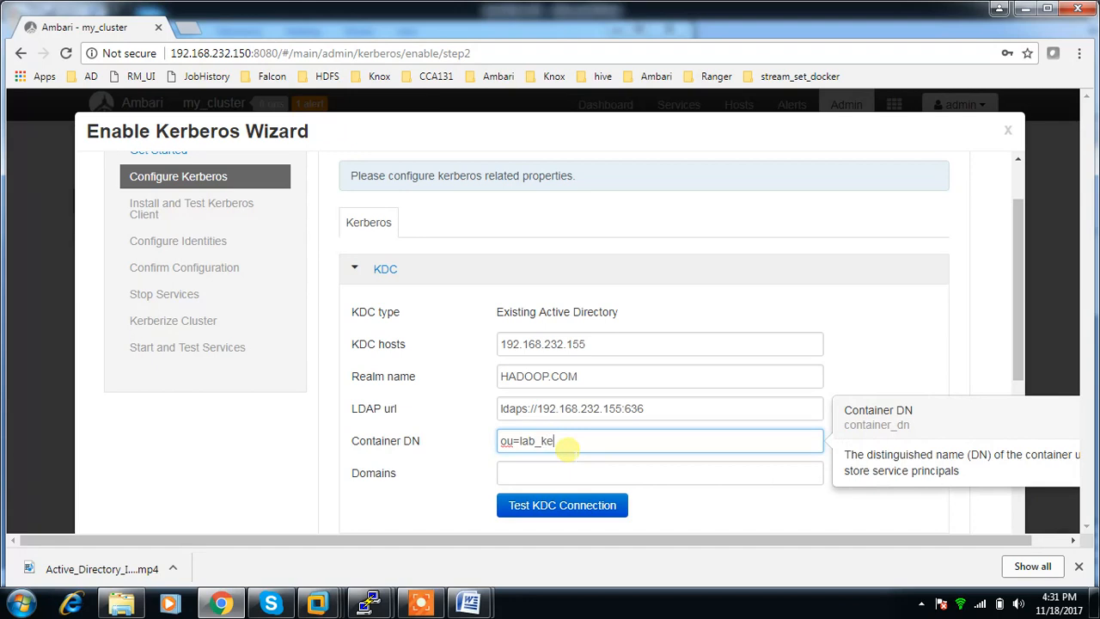
text(s,dc=hadoop.)
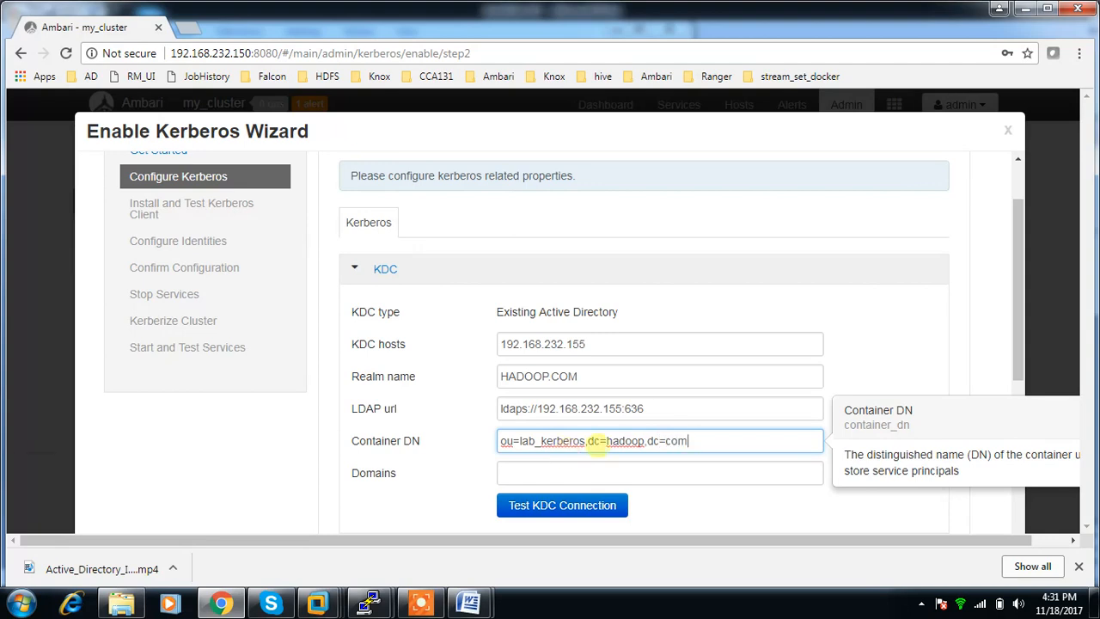
drag(700, 442, 479, 446)
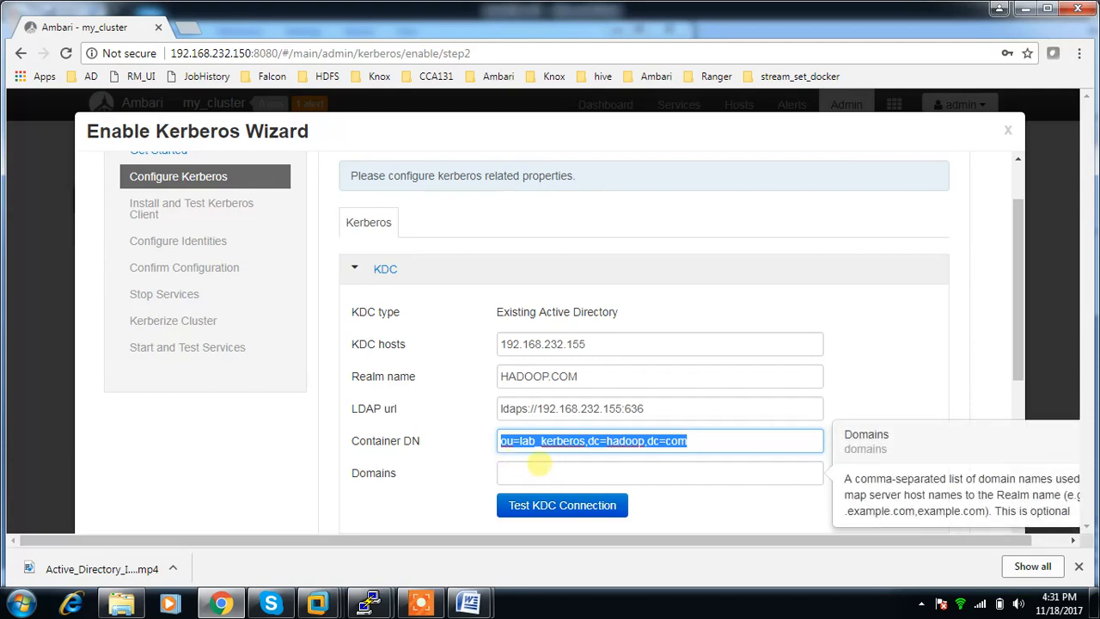
Set Domains to hadoop.com and test the KDC connection.
click(520, 469)
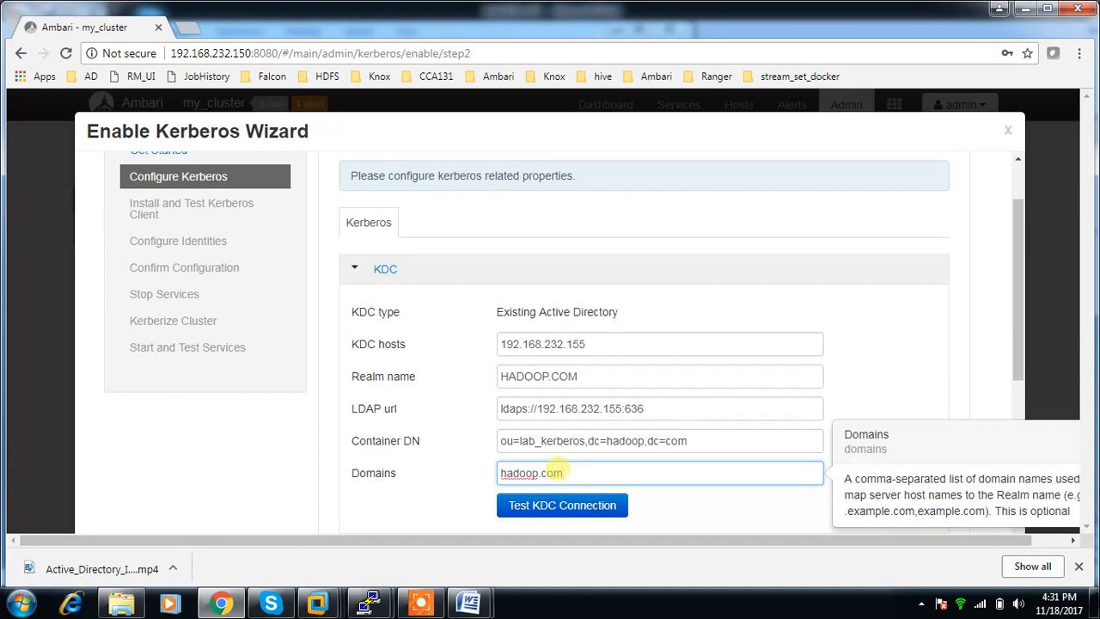
click(565, 505)
Review the Kadmin principal and KDC settings, and proceed to installing and testing the Kerberos client.
scroll(637, 310, down, 4)
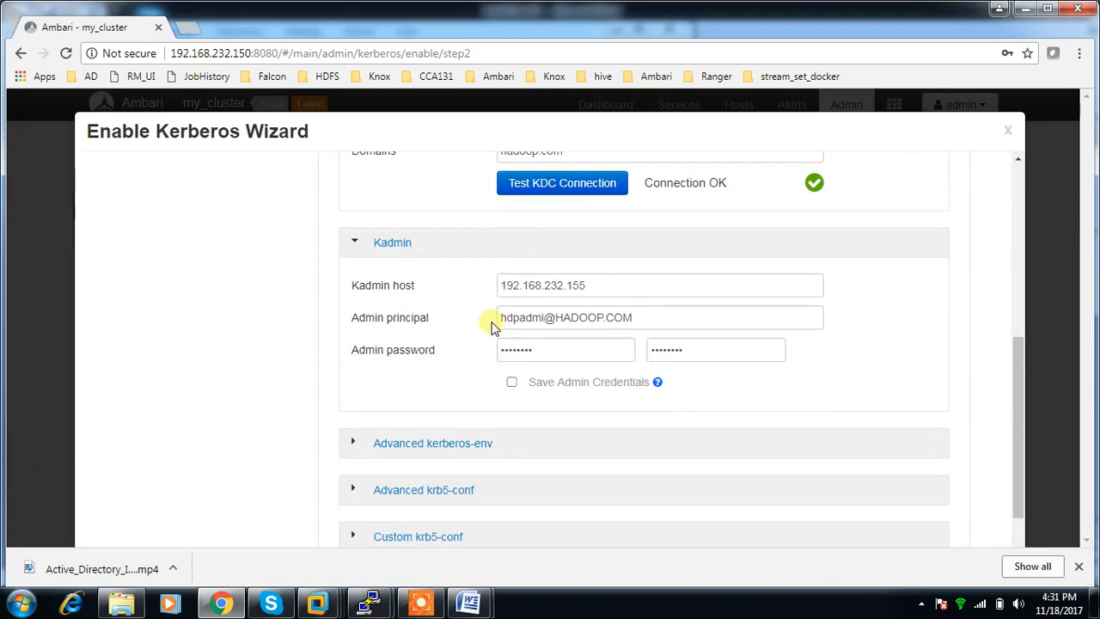
drag(547, 318, 504, 318)
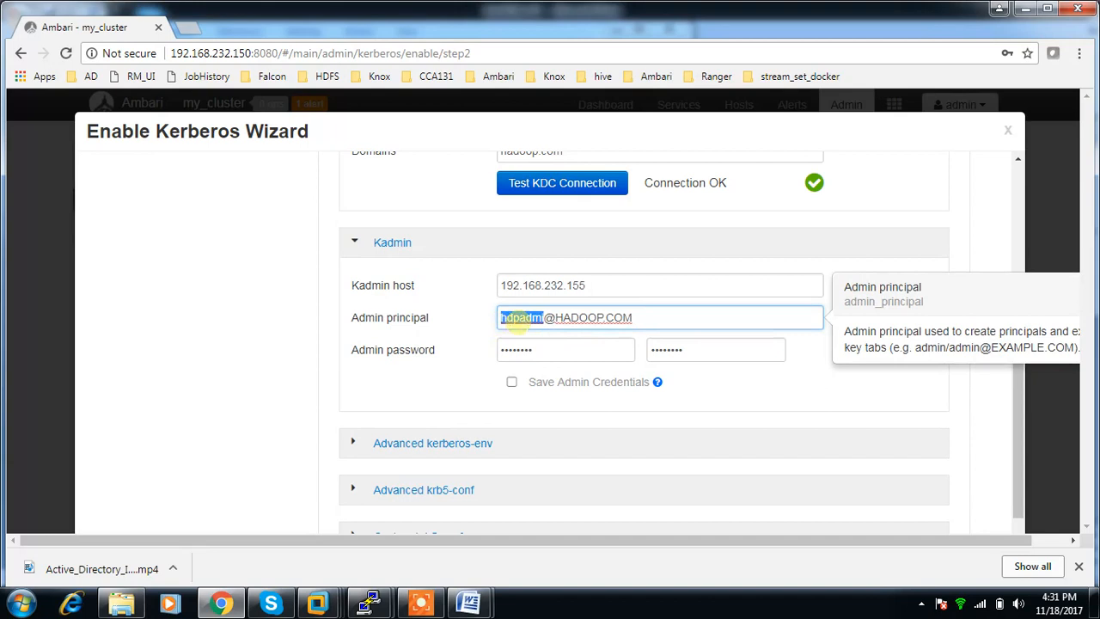
scroll(507, 314, up, 2)
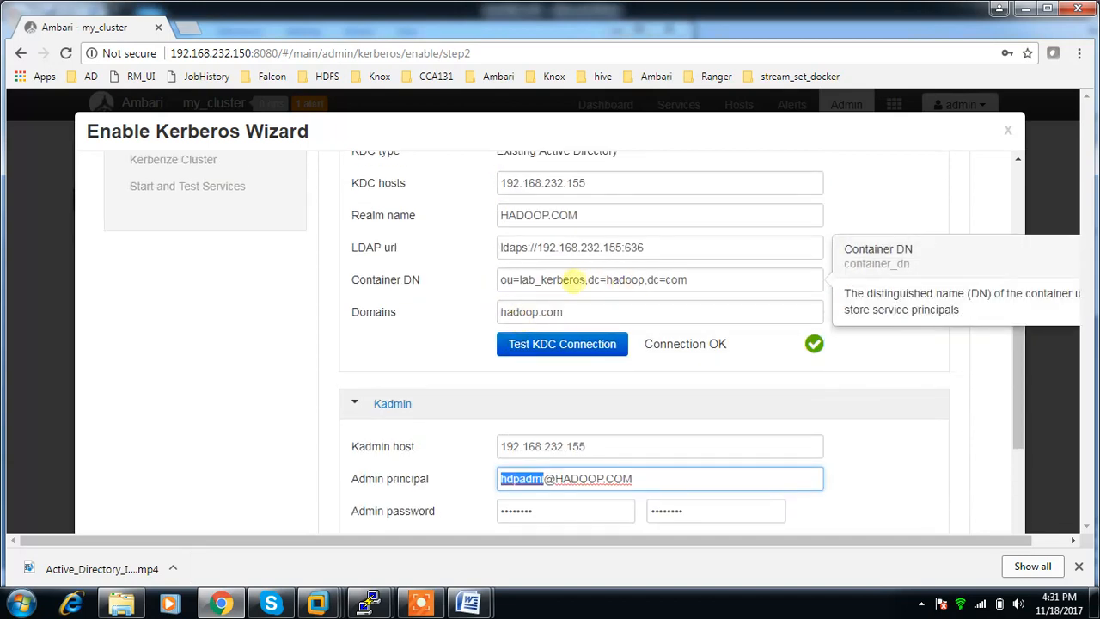
scroll(688, 335, down, 3)
click(911, 516)
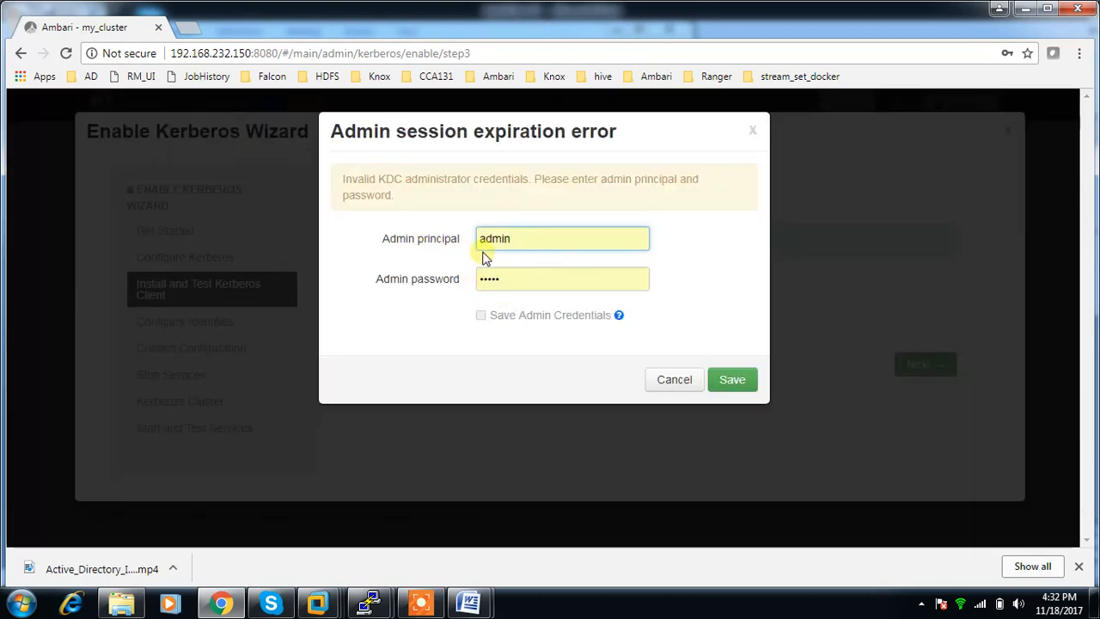
click(519, 245)
key(BackSpace)
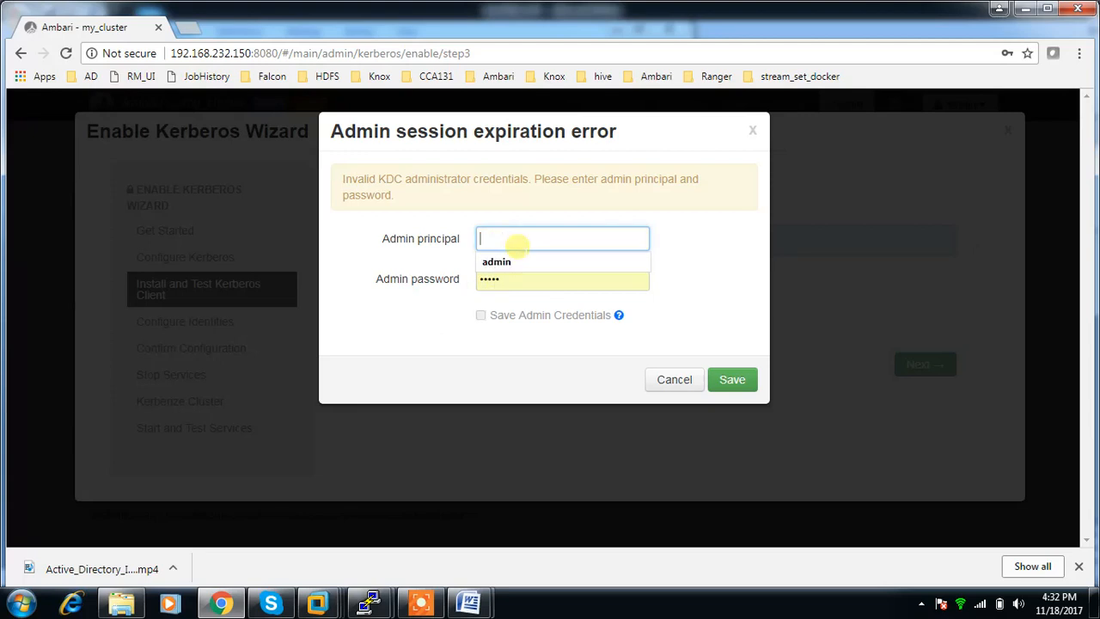
text(hdpadmin@HADOOP.COM)
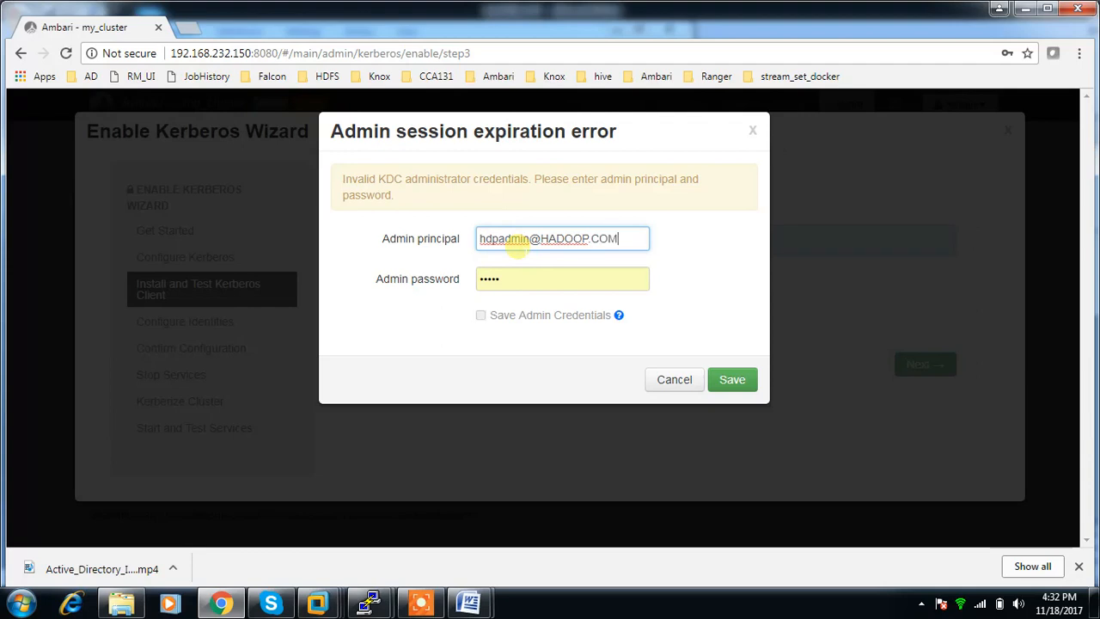
key(Tab)
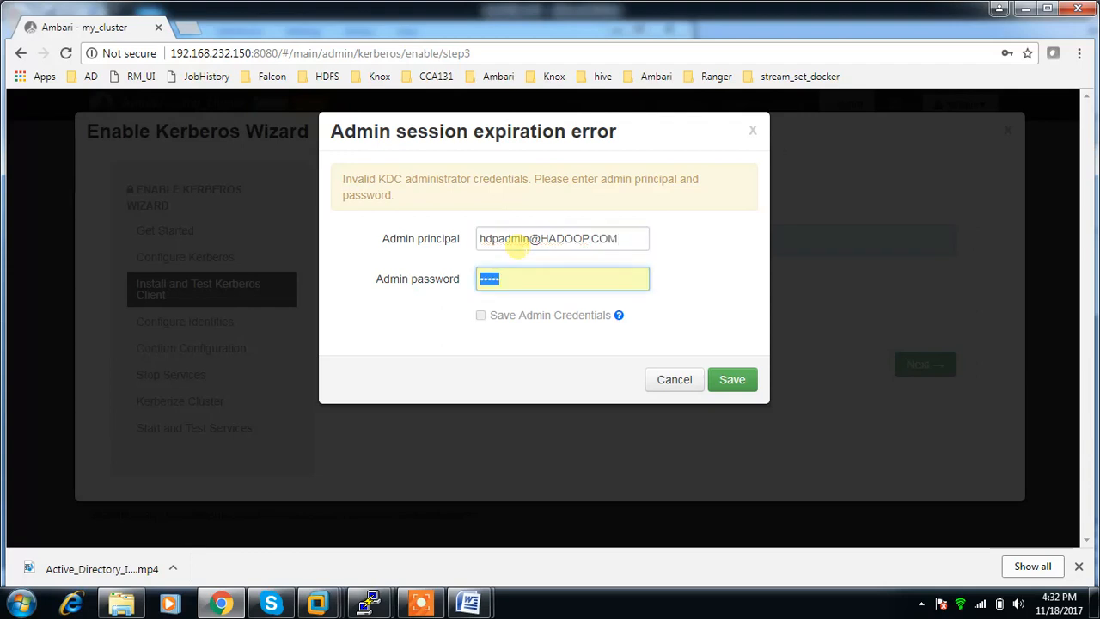
text(h)
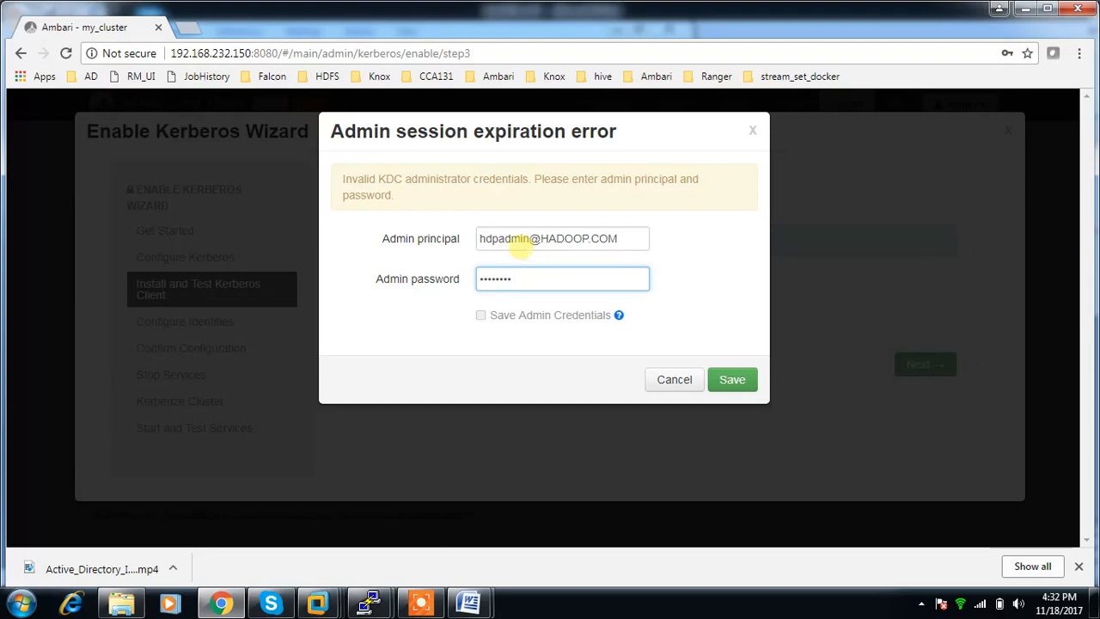
click(729, 380)
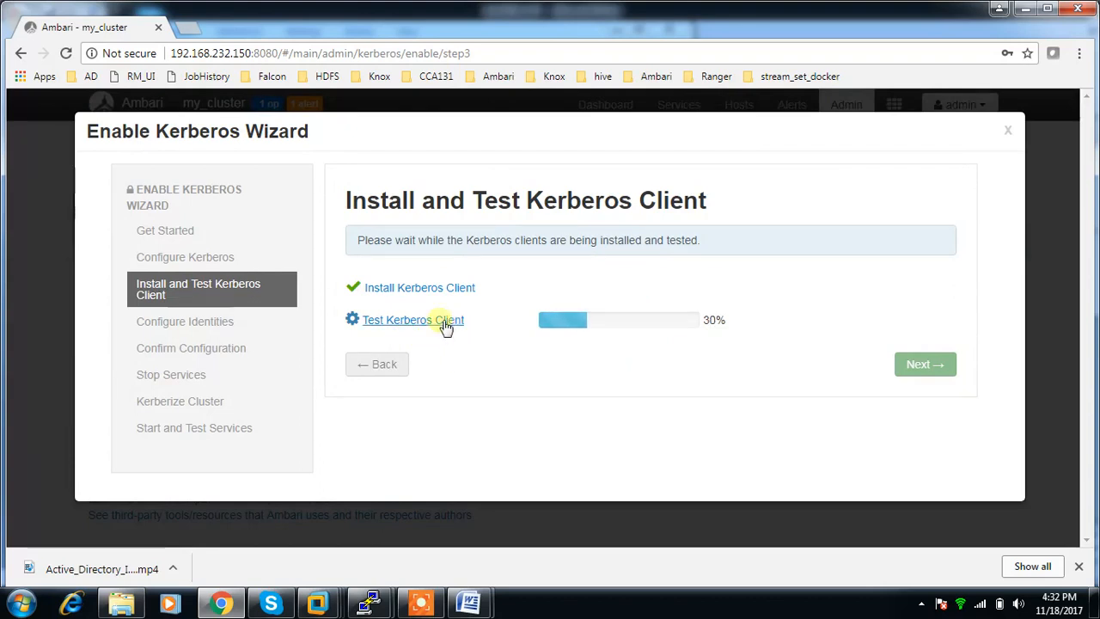
Examine the Test Kerberos Client task list for host master.hadoop.com and close it.
click(385, 326)
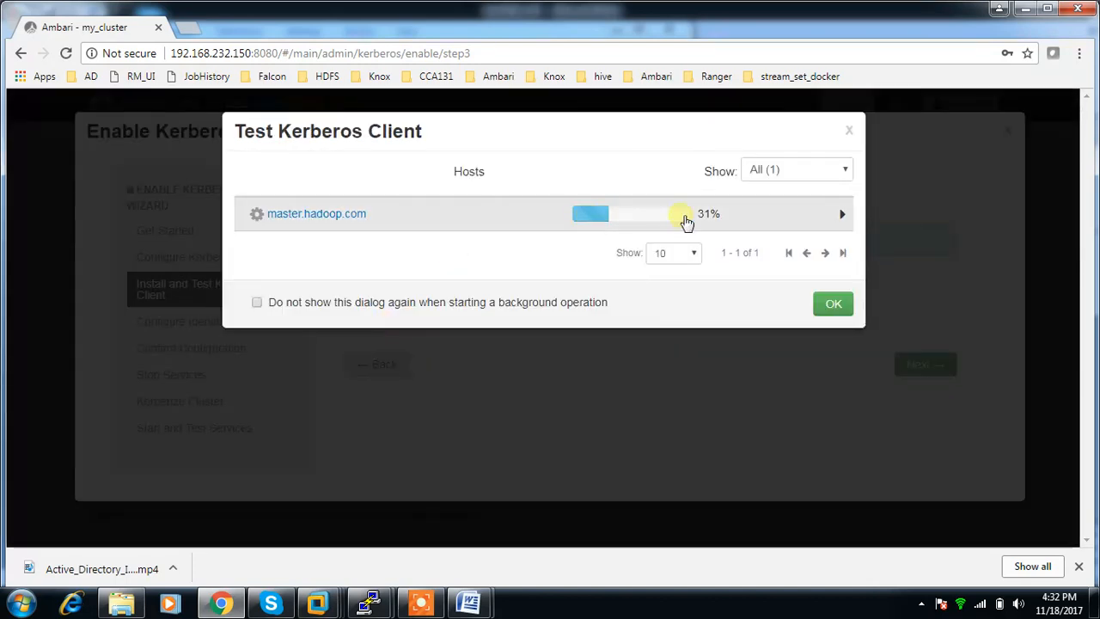
click(842, 219)
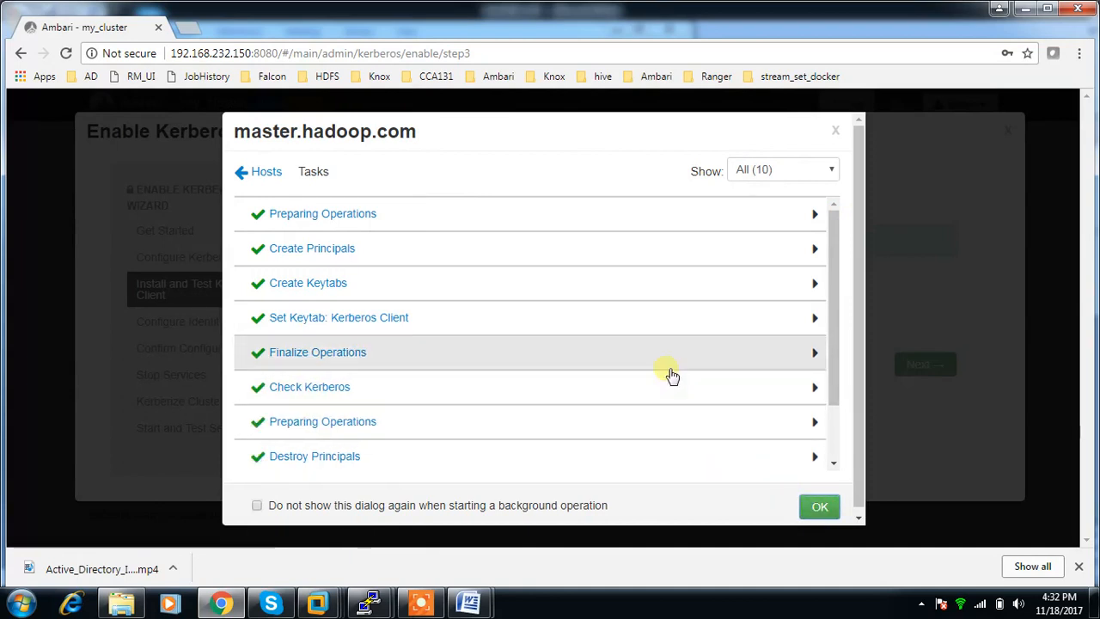
scroll(683, 391, down, 2)
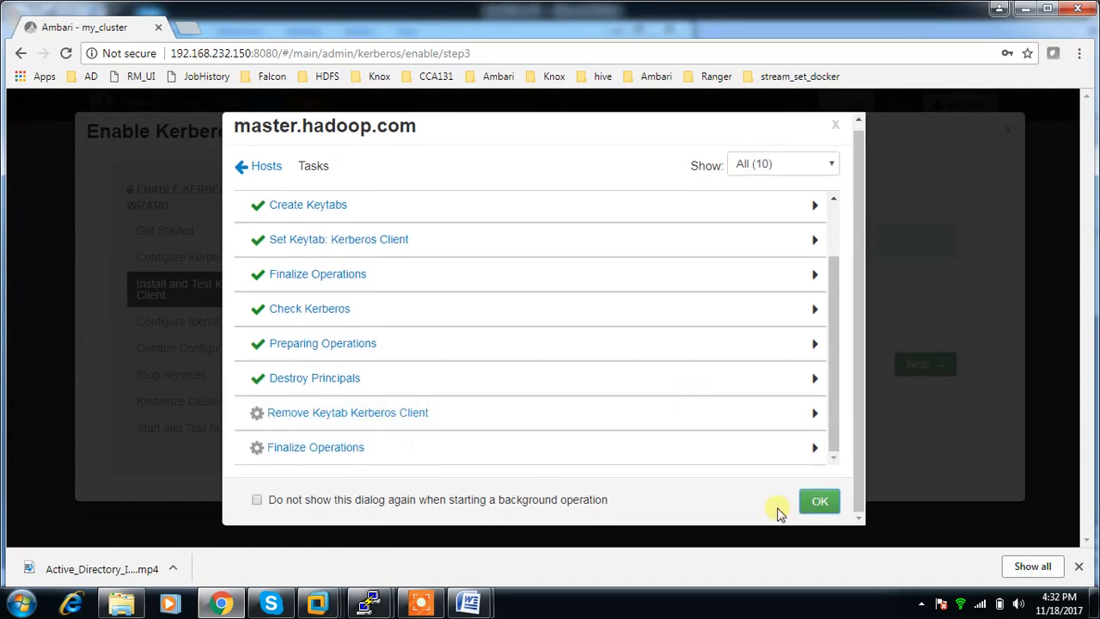
click(817, 501)
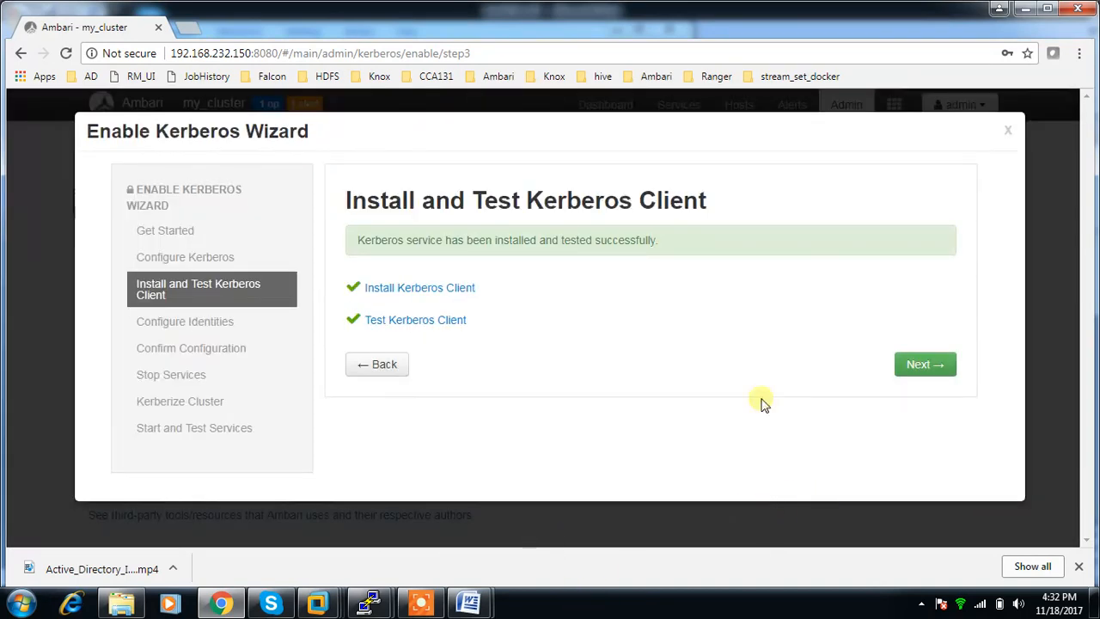
Advance to Configure Identities, review the Global and Ambari Principals settings, and accept their defaults.
click(913, 368)
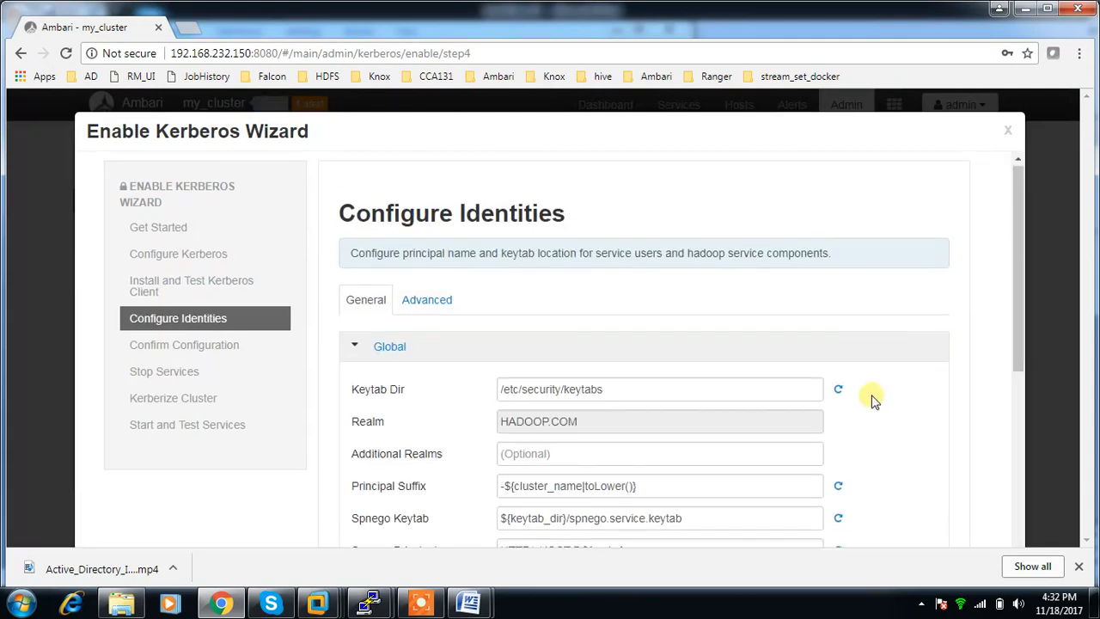
scroll(816, 400, down, 10)
scroll(750, 404, up, 10)
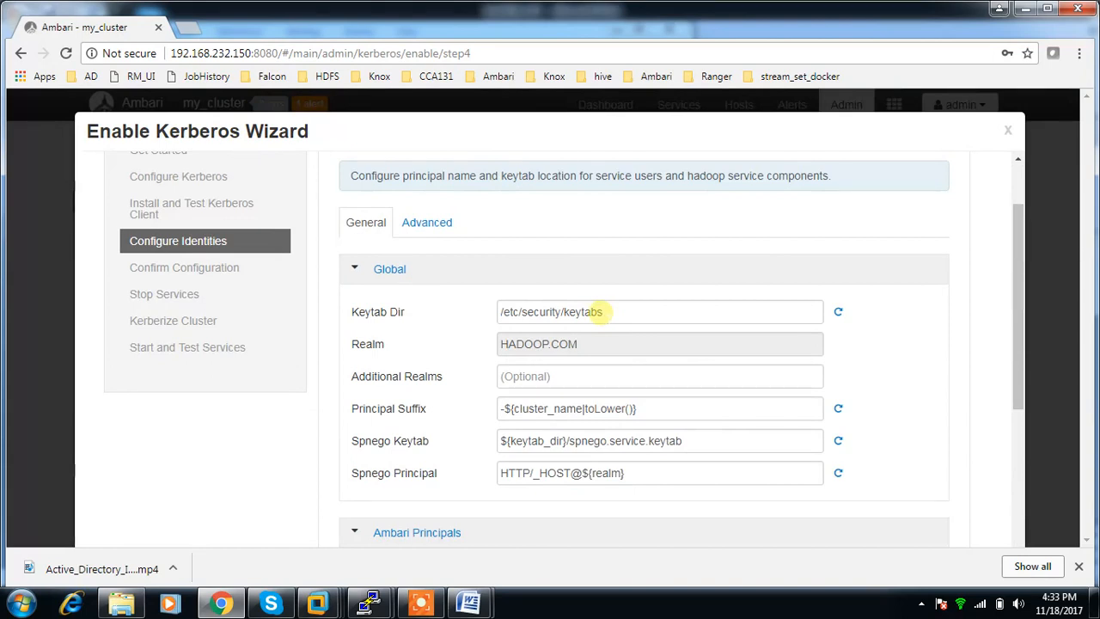
scroll(604, 312, down, 3)
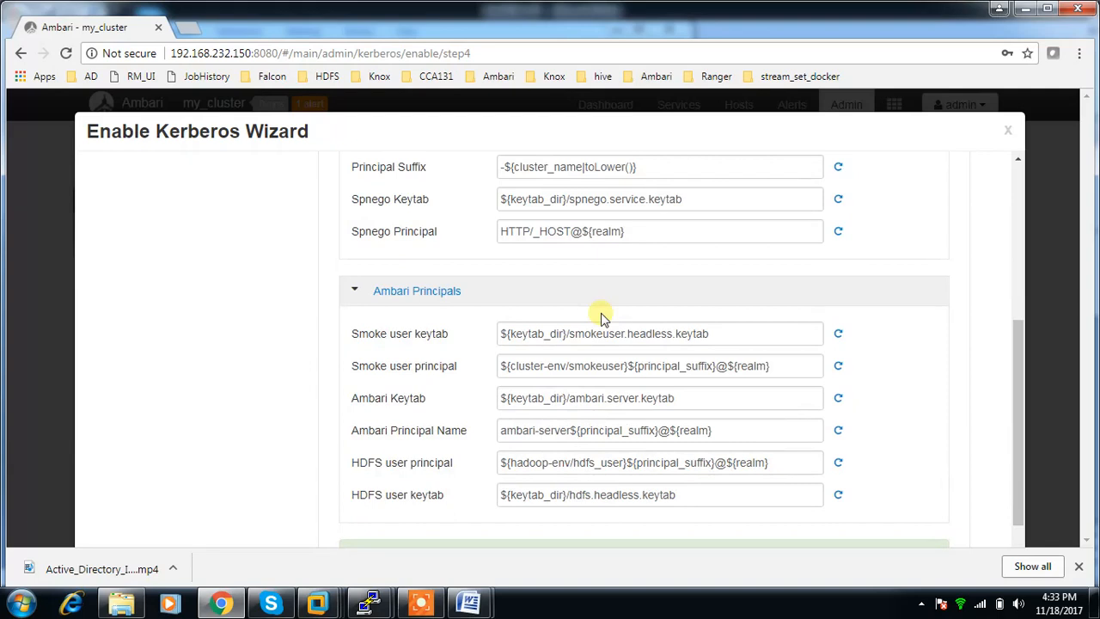
scroll(601, 317, down, 1)
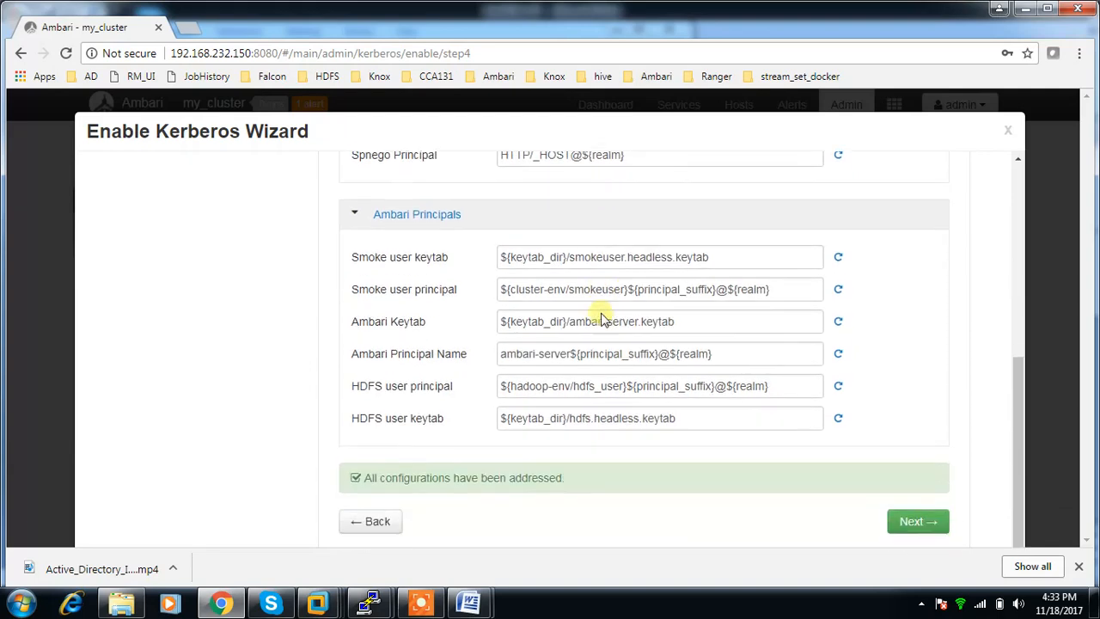
click(913, 518)
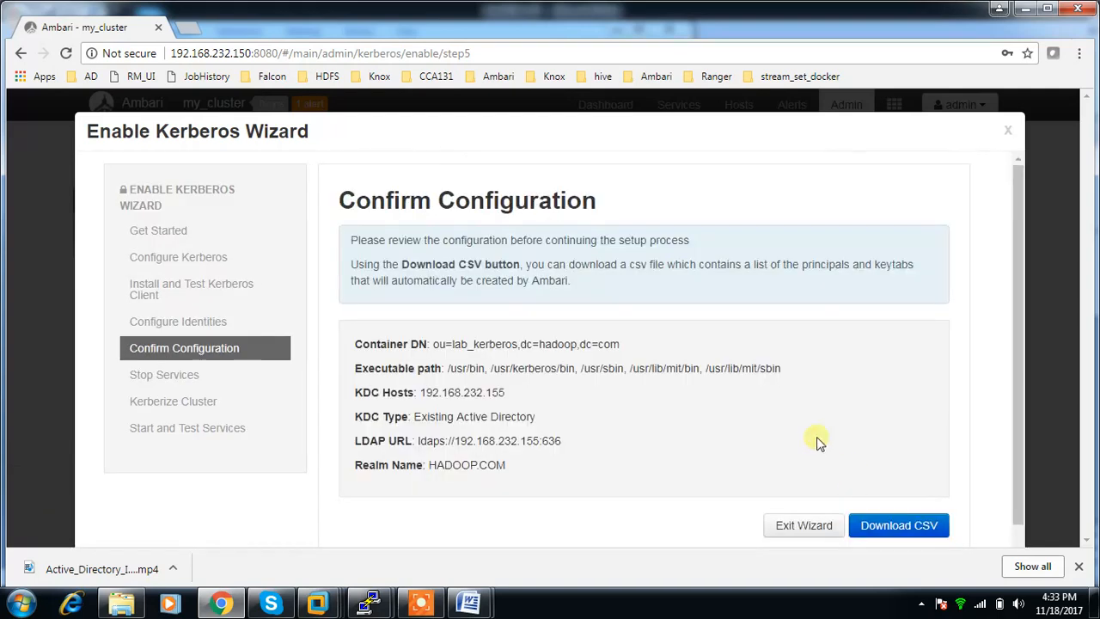
Review the Kerberos configuration summary and proceed to stopping the cluster services.
scroll(891, 487, down, 1)
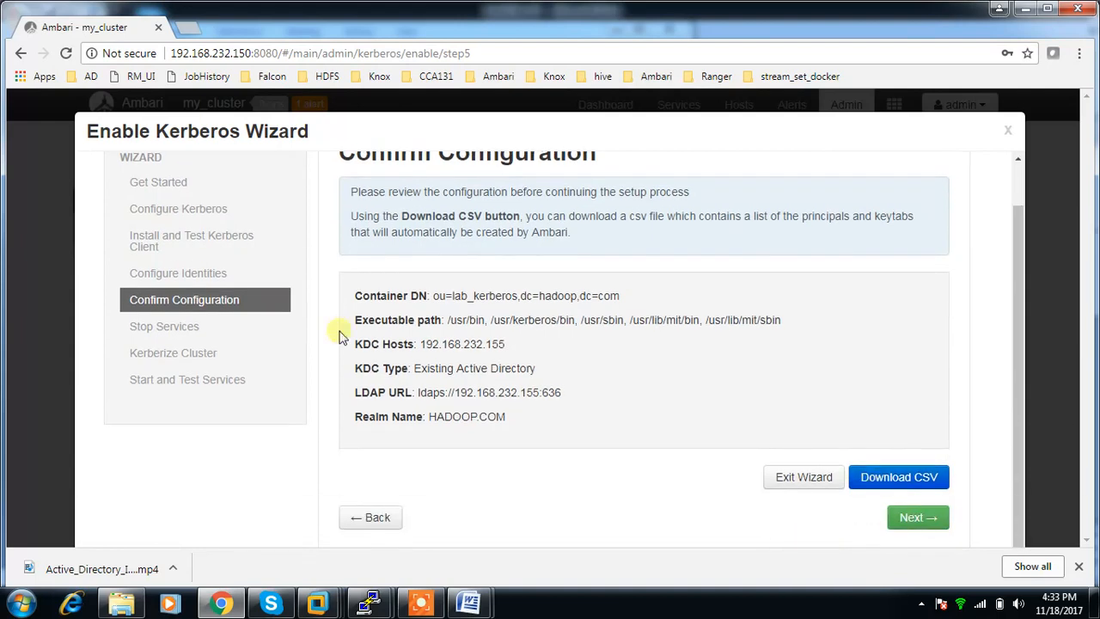
scroll(532, 355, up, 1)
scroll(535, 352, down, 1)
click(920, 520)
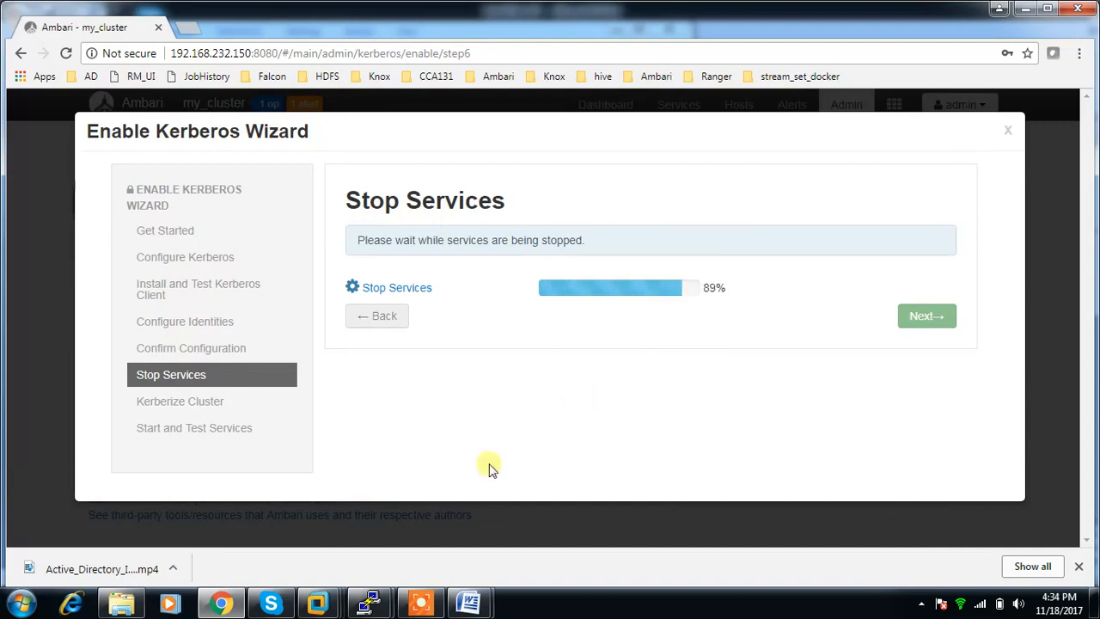
click(421, 587)
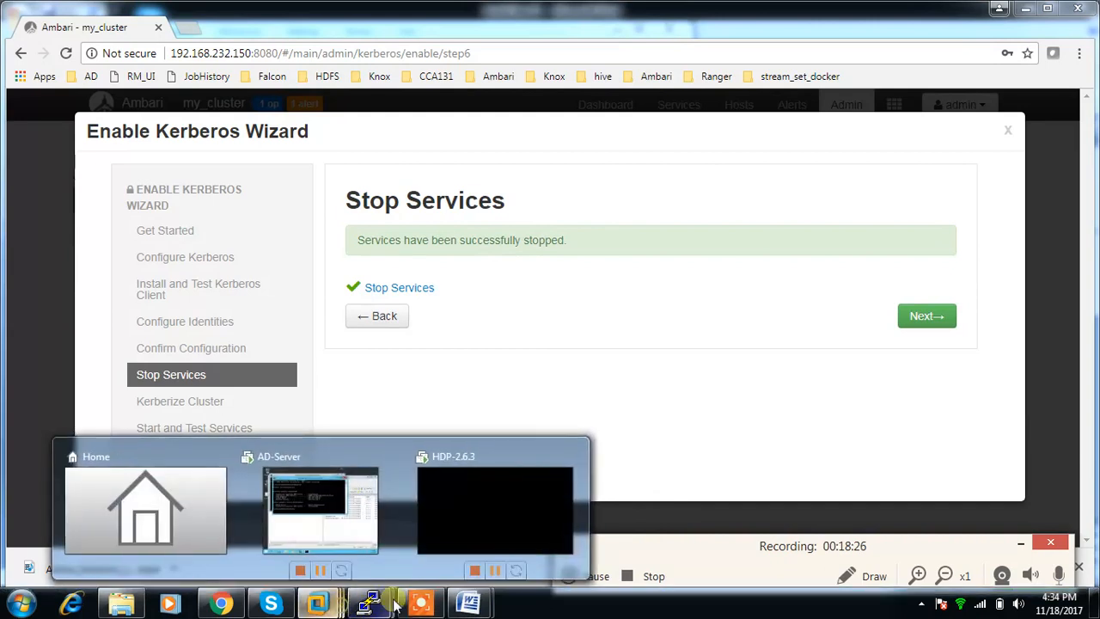
click(1022, 545)
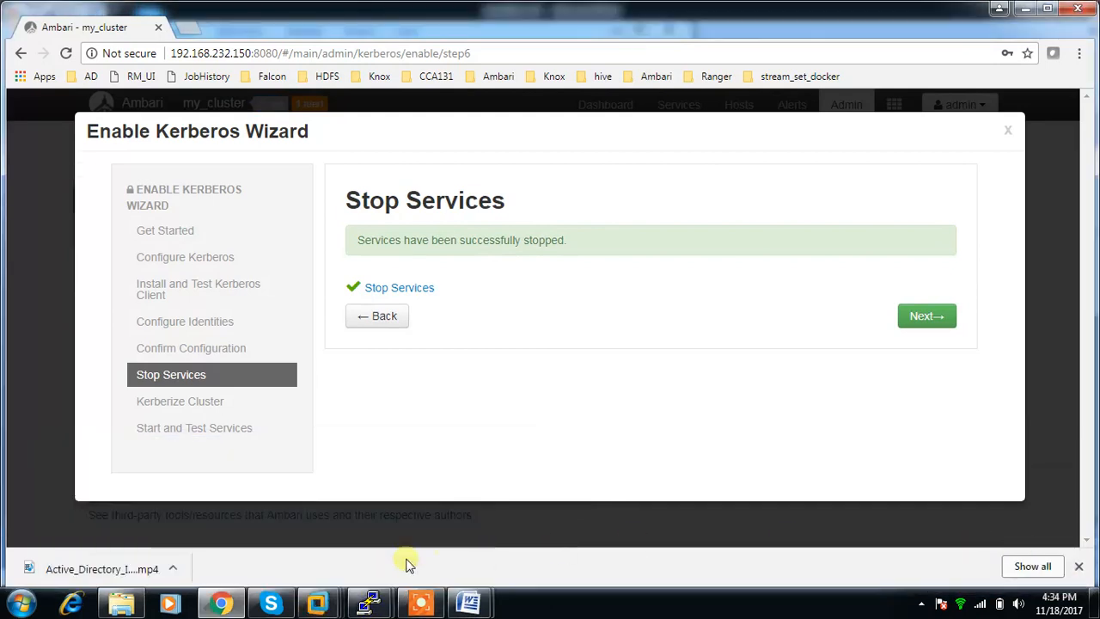
Switch to the AD-Server virtual machine and minimize the WinSCP window and both Command Prompt windows.
mouse_move(342, 606)
click(314, 528)
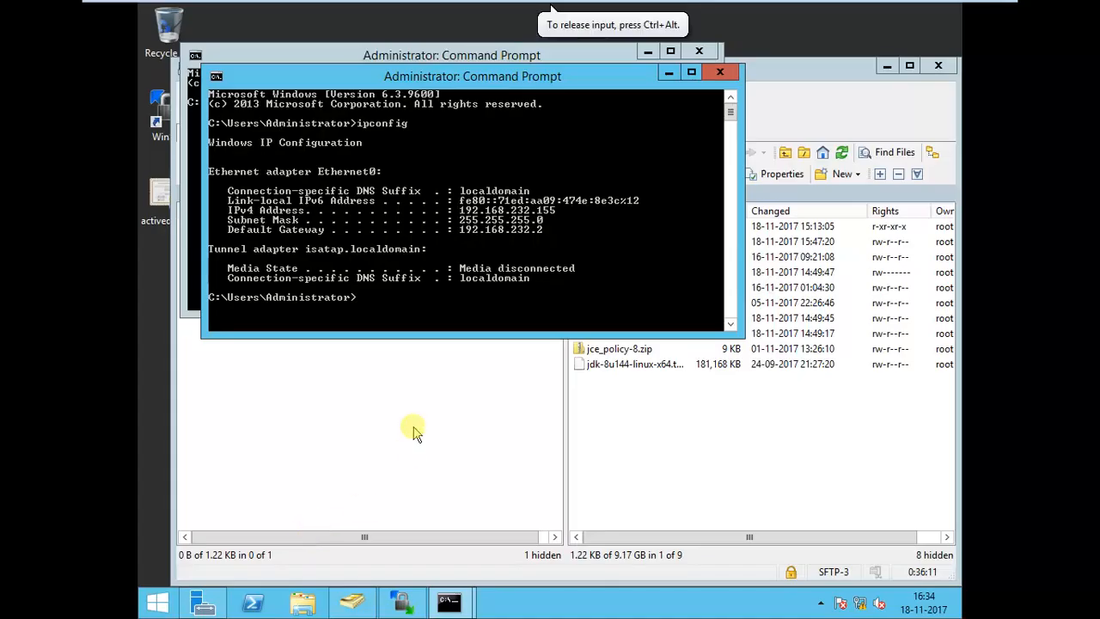
click(887, 66)
click(668, 73)
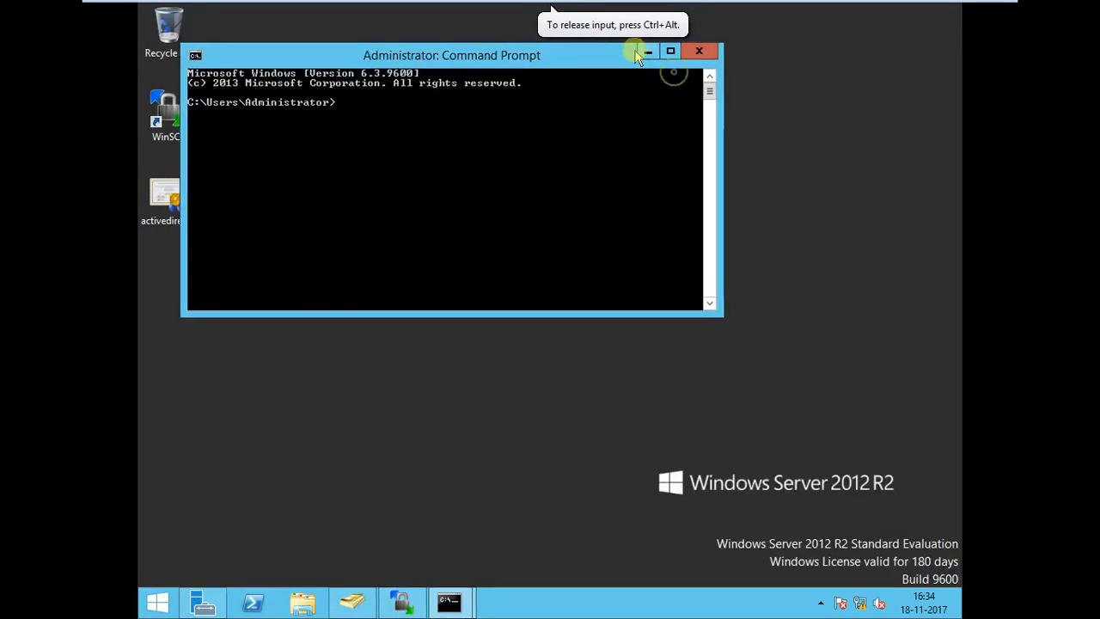
click(648, 53)
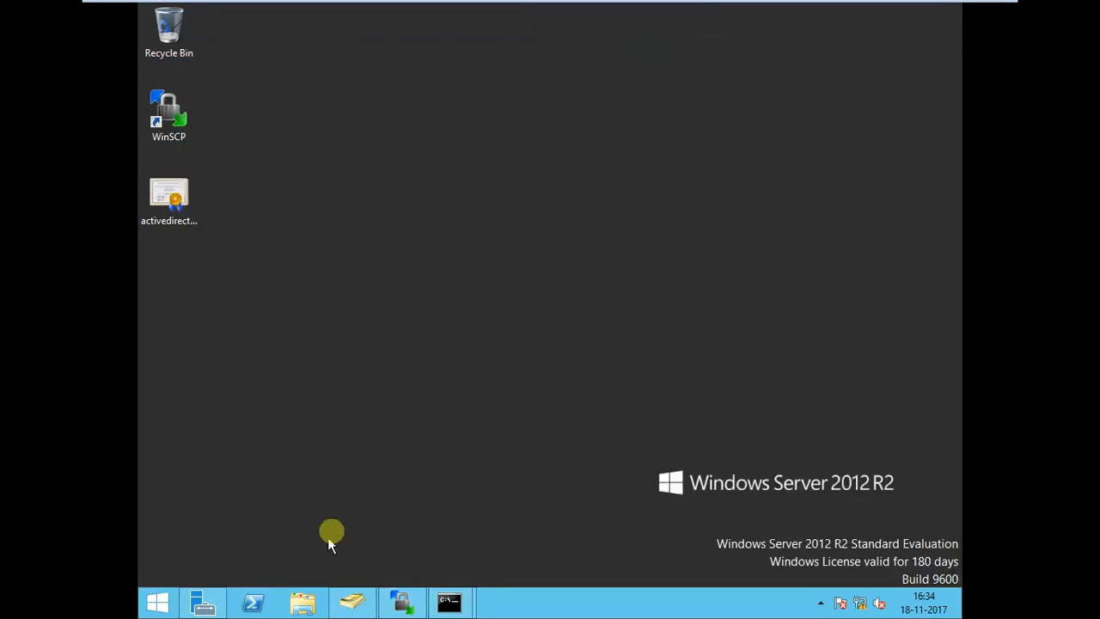
Refresh the lab_kerberos organizational unit in Active Directory Users and Computers, check its contents, and close the console.
click(352, 604)
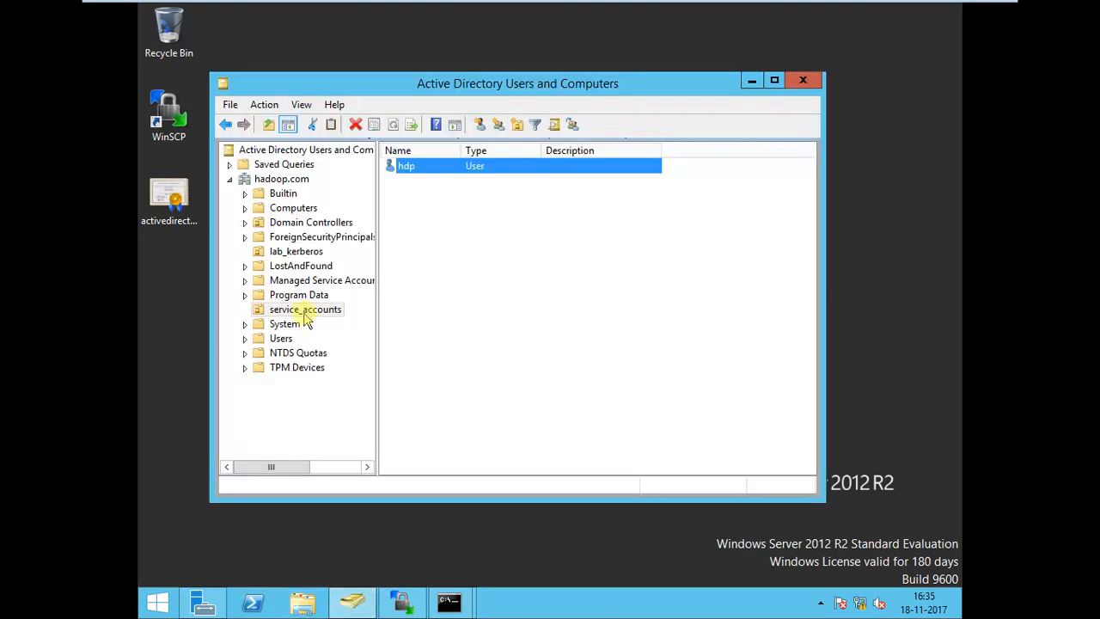
click(296, 251)
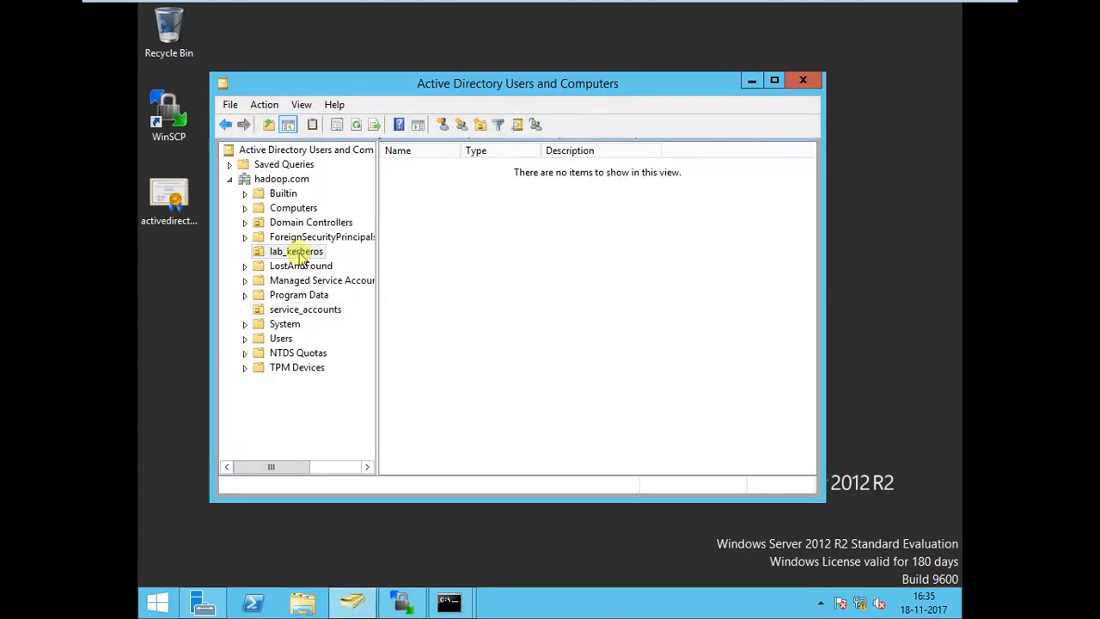
right_click(299, 254)
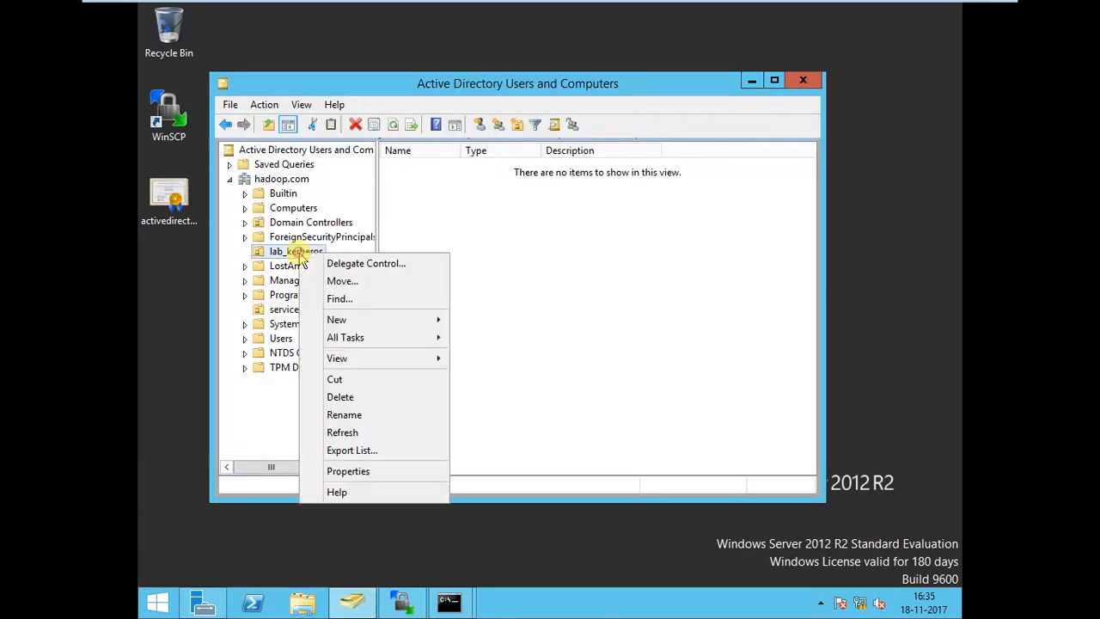
click(342, 434)
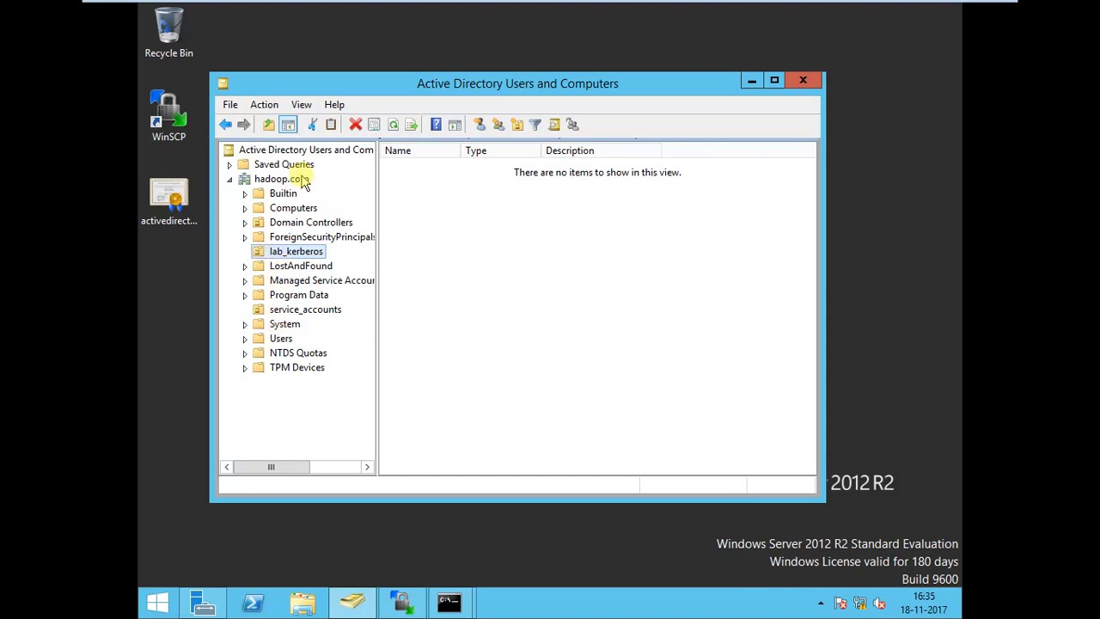
click(799, 84)
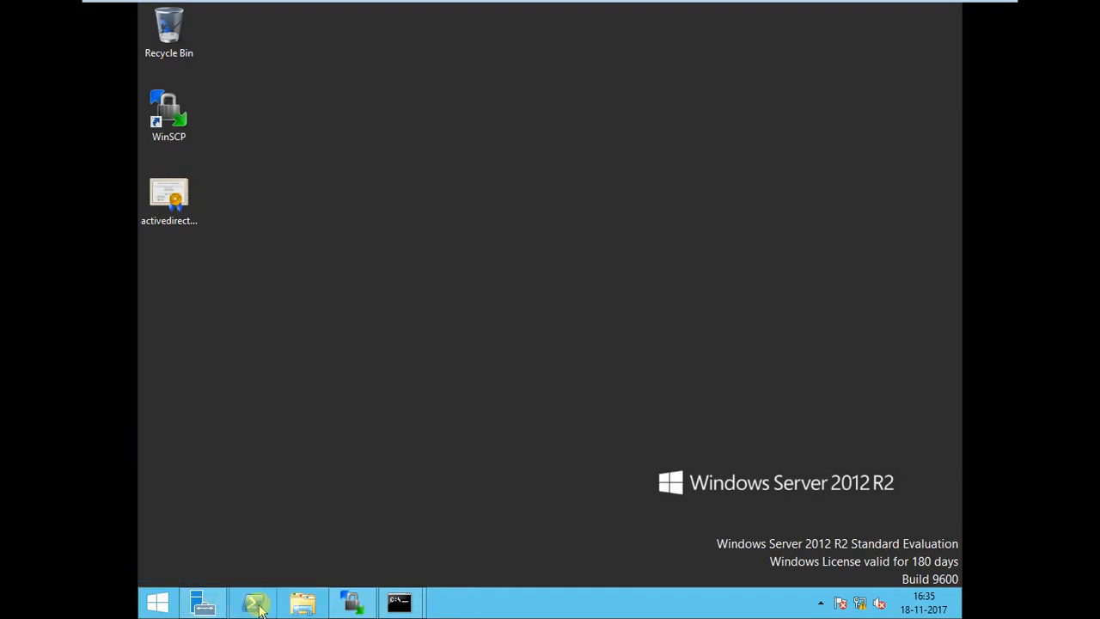
Open Server Manager and launch the Active Directory Users and Computers console.
click(206, 603)
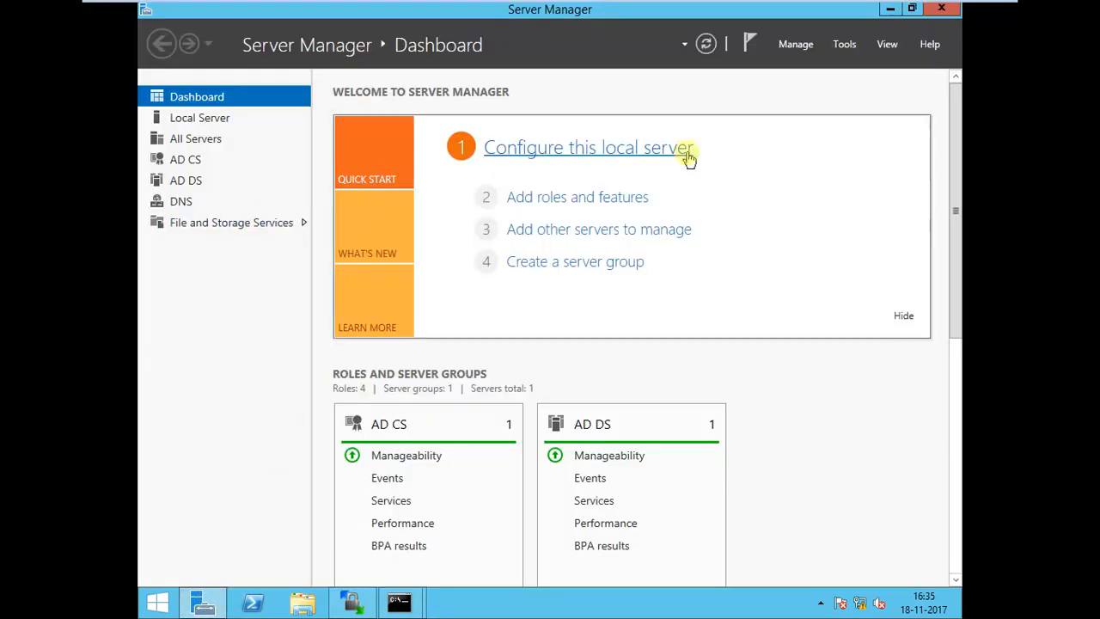
click(845, 43)
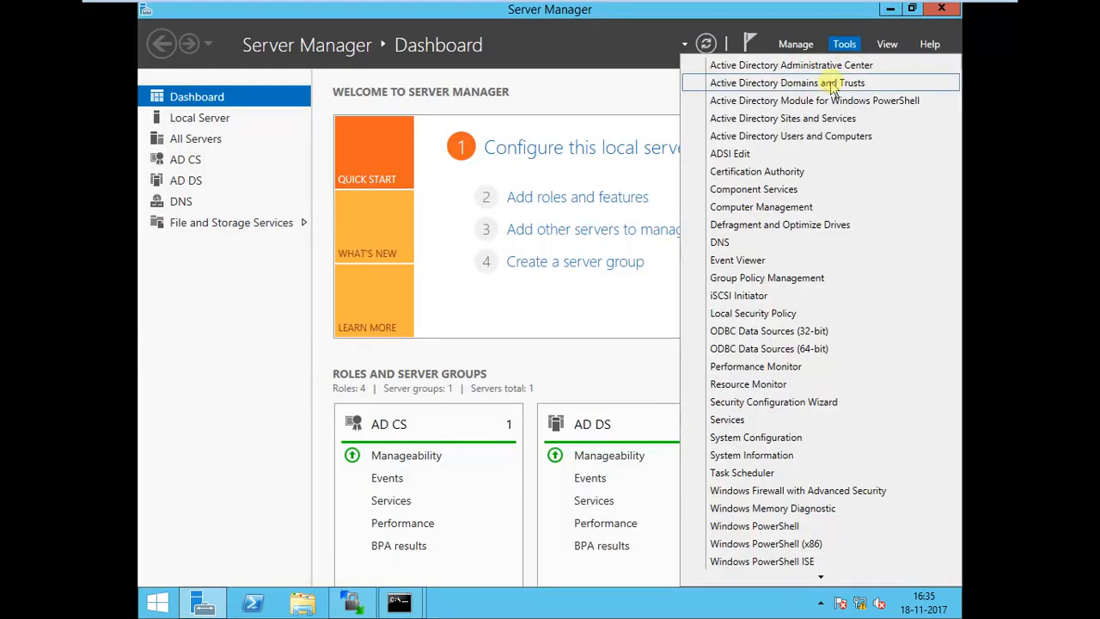
click(796, 148)
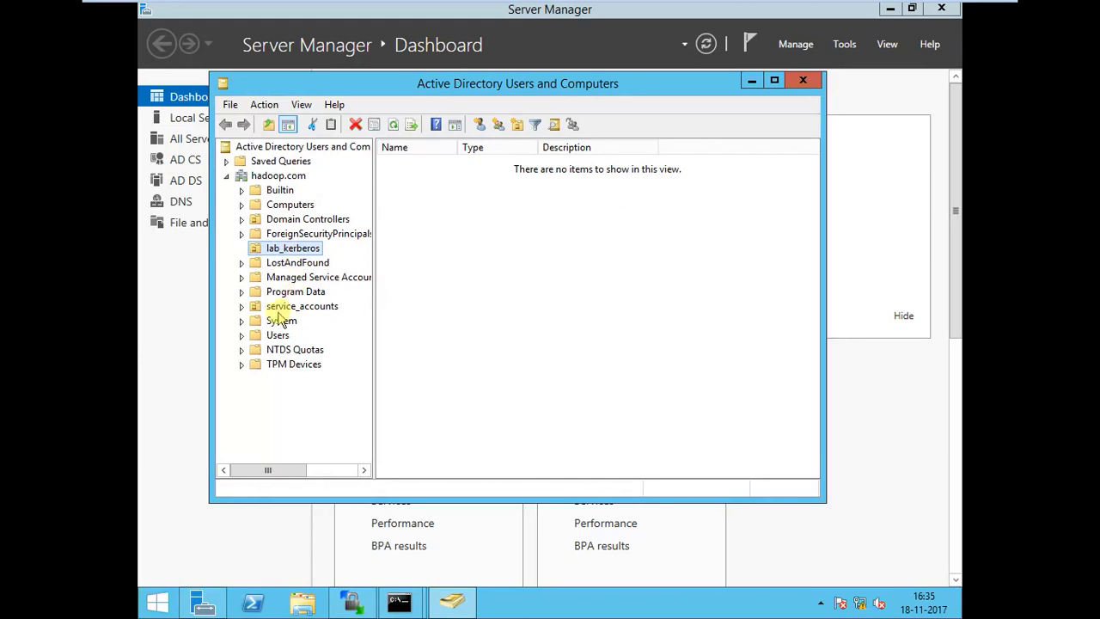
Examine the accounts in the Users container of hadoop.com, including krbtgt, and select the service_accounts organizational unit.
click(240, 307)
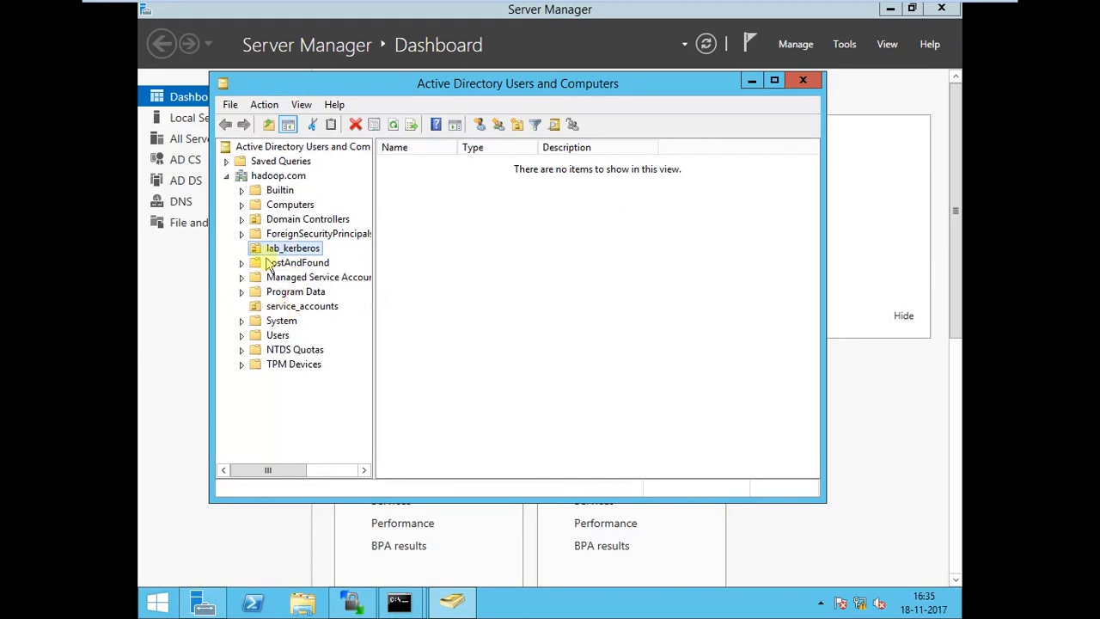
click(273, 336)
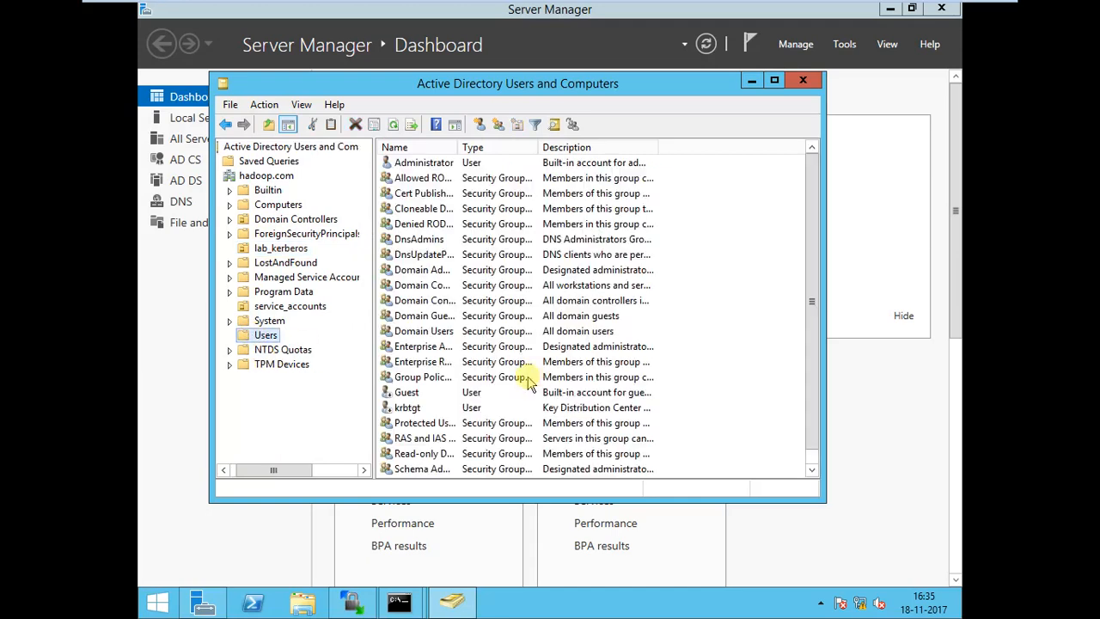
click(425, 408)
scroll(426, 414, down, 1)
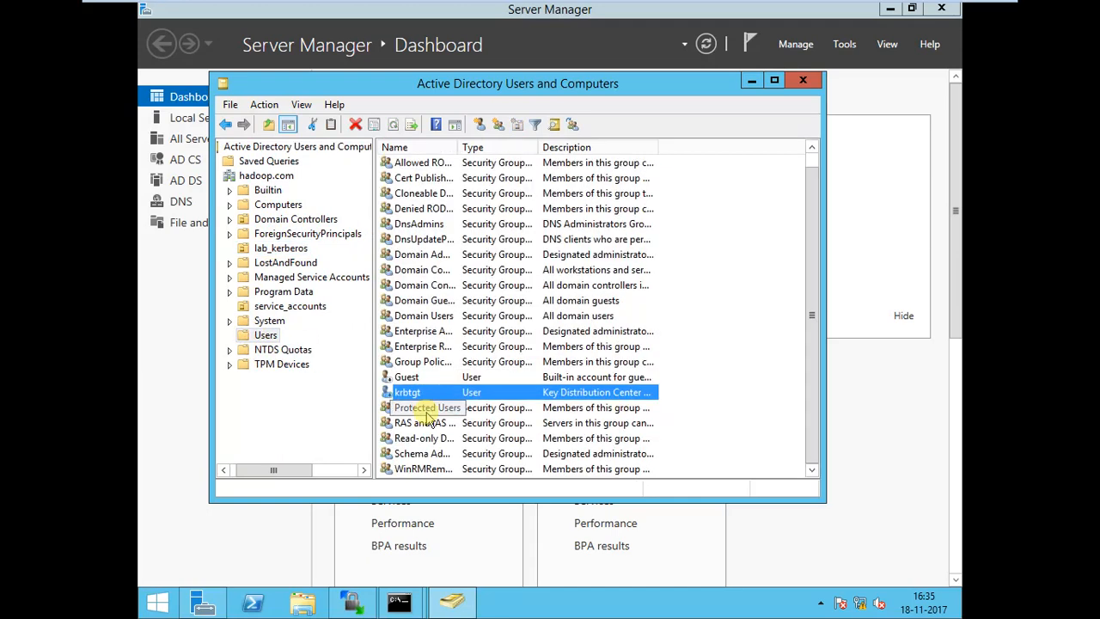
scroll(425, 414, up, 1)
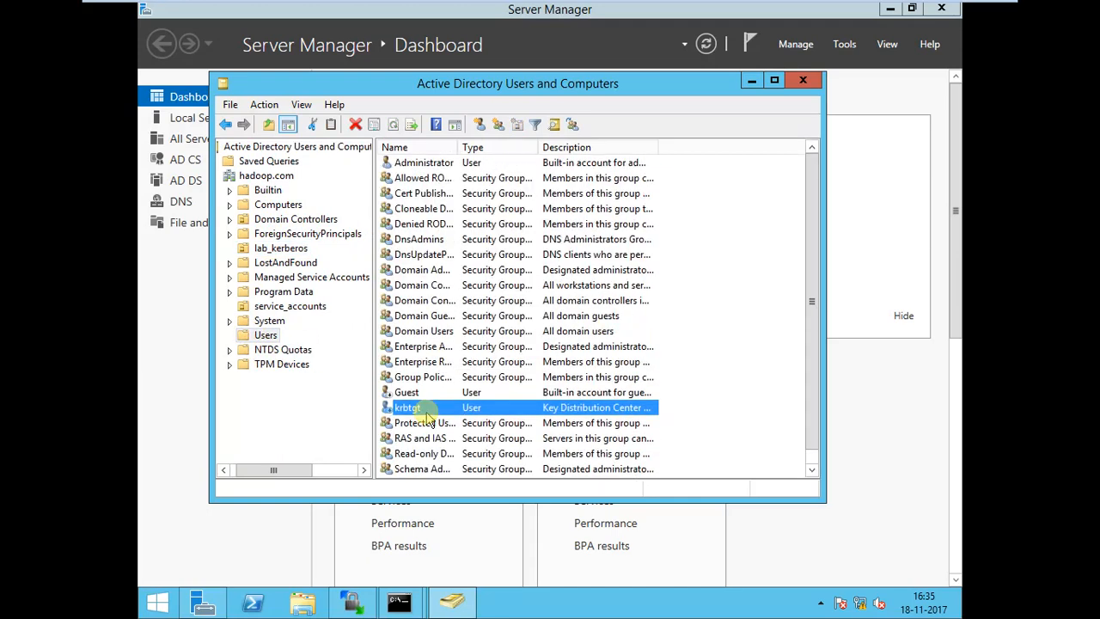
click(297, 309)
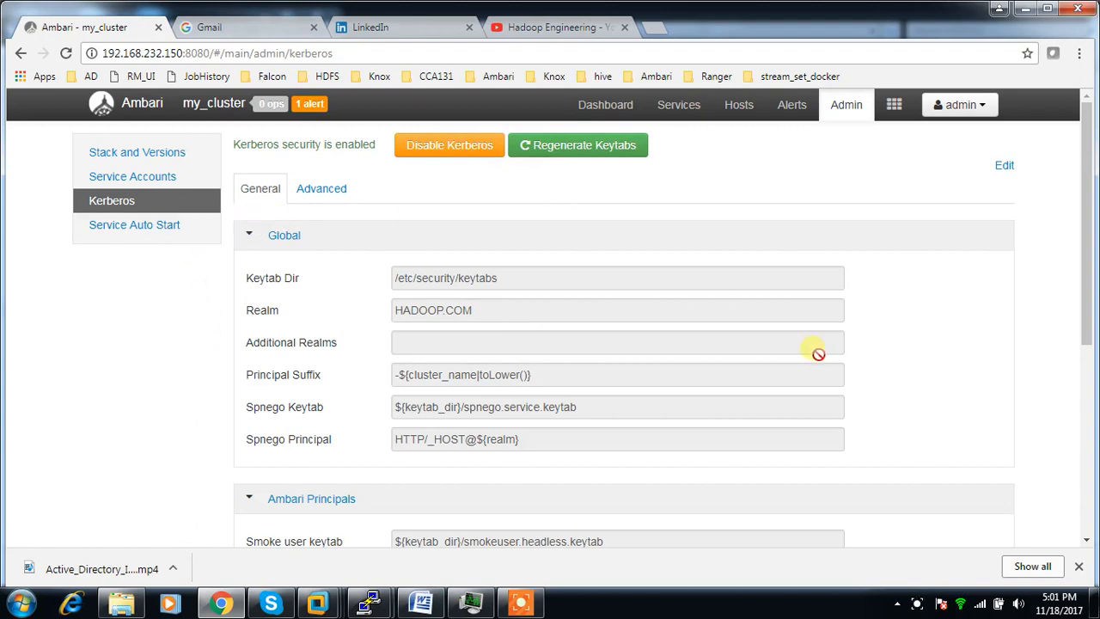
Review the cluster's Kerberos settings in Ambari and open the Dashboard to check the services.
scroll(1095, 386, down, 1)
scroll(857, 433, down, 3)
scroll(730, 369, up, 4)
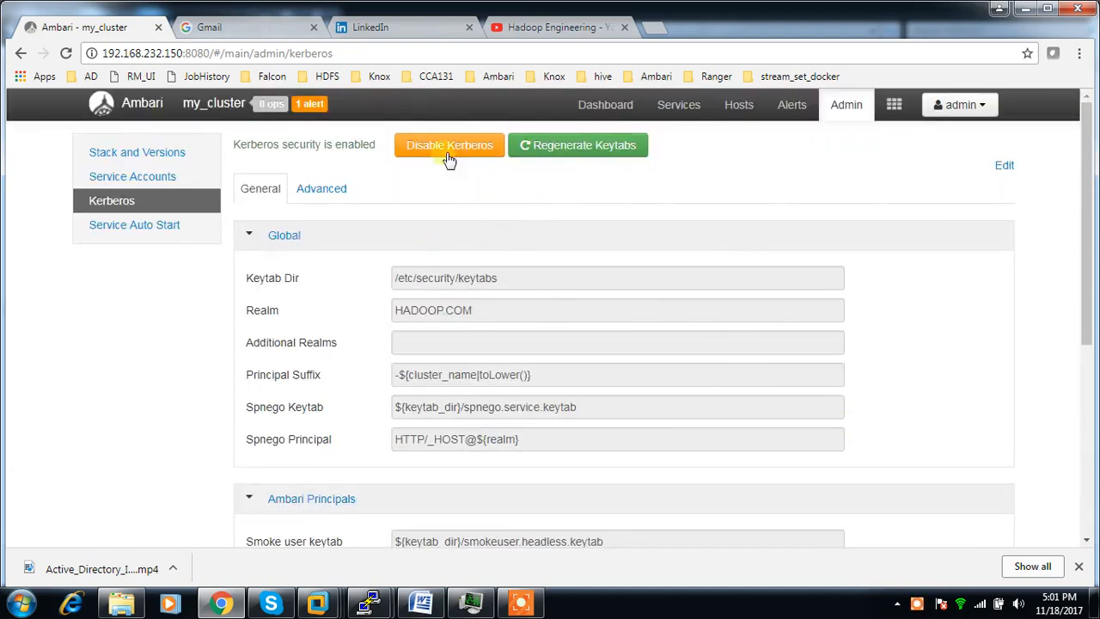
click(606, 107)
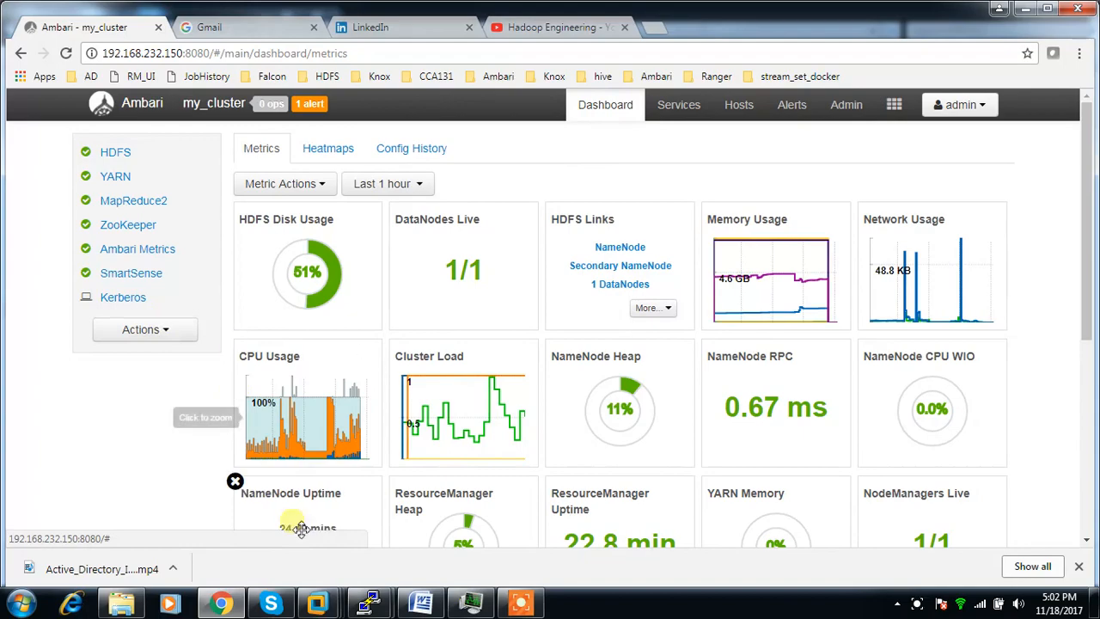
Switch to the AD-Server virtual machine and unlock the HADOOP domain Administrator session with the account password.
mouse_move(318, 605)
click(367, 521)
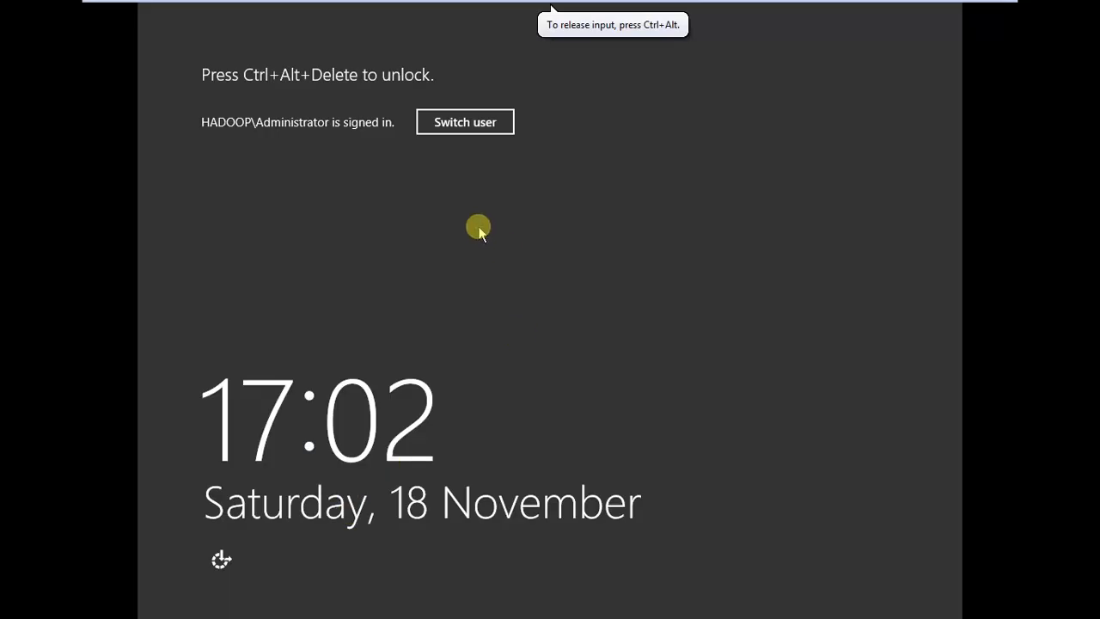
key(ctrl+alt+Insert)
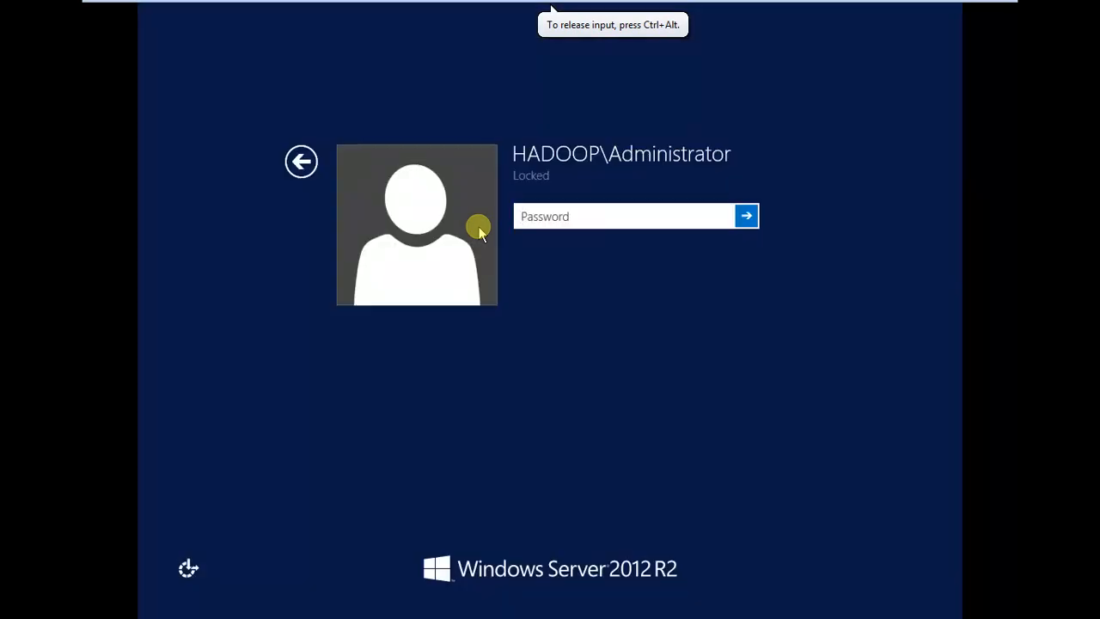
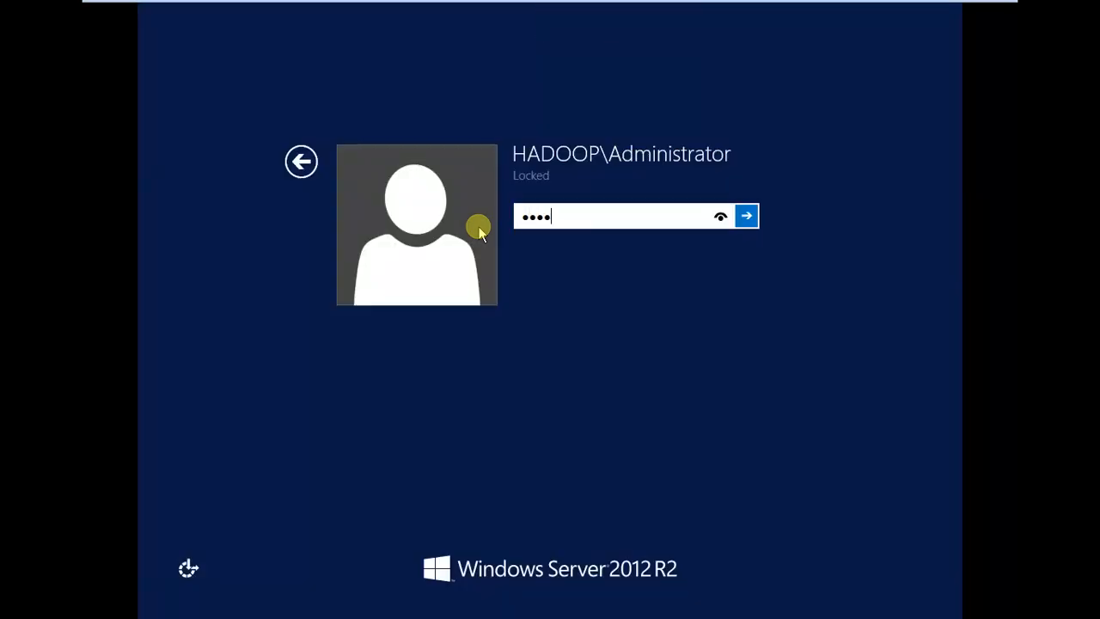
key(Return)
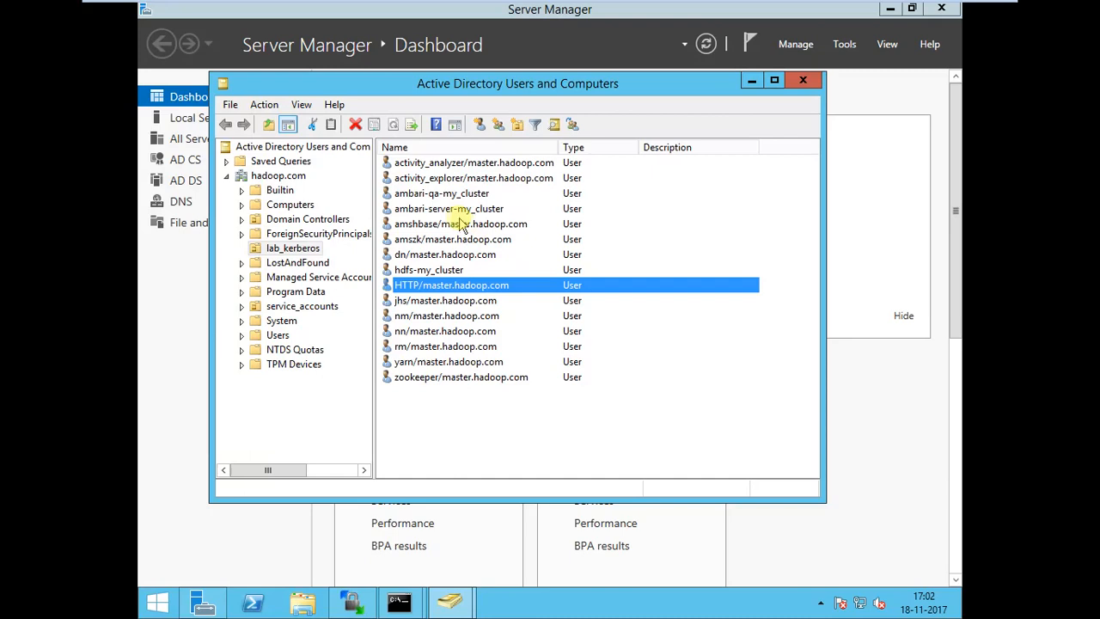
Examine the lab_kerberos organizational unit for the created principals, including the yarn and ambari-qa accounts, and return to the Ambari dashboard.
click(281, 249)
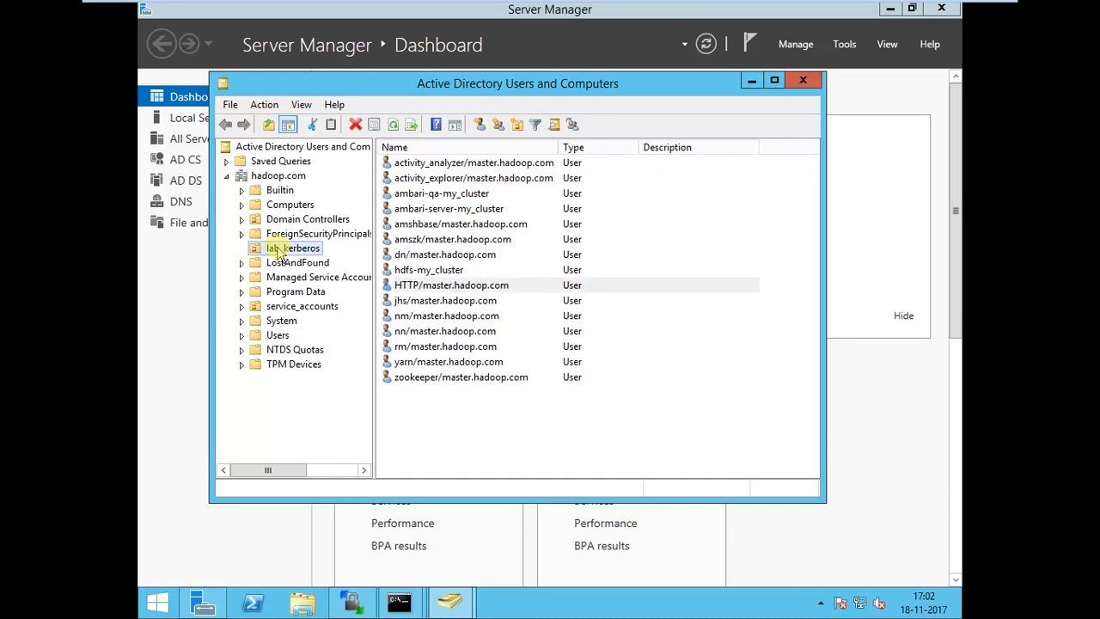
click(283, 350)
click(291, 250)
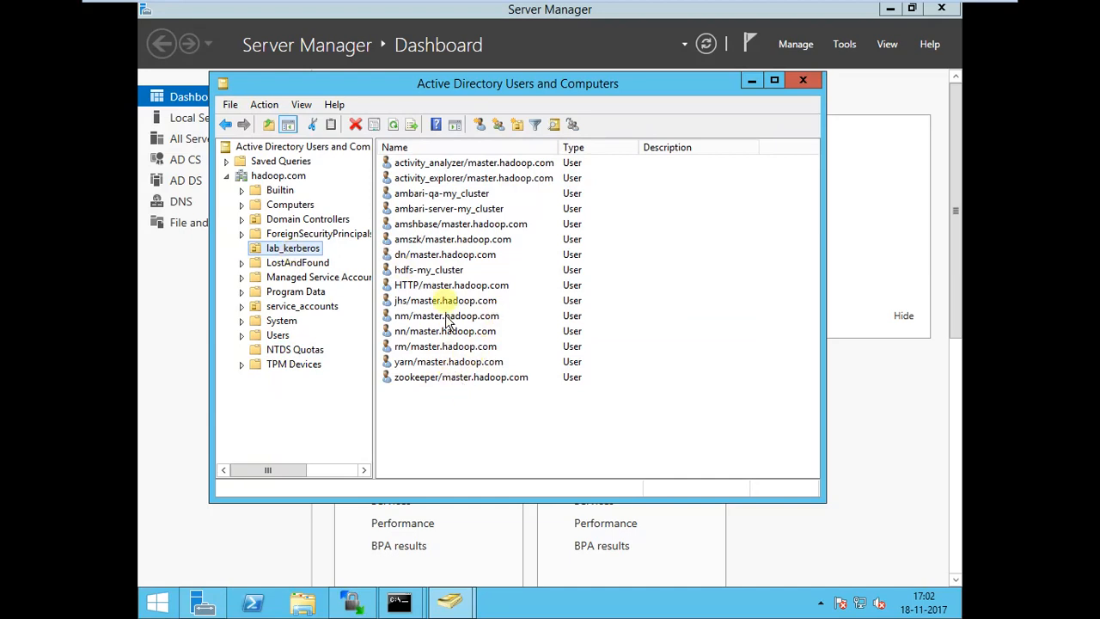
click(432, 364)
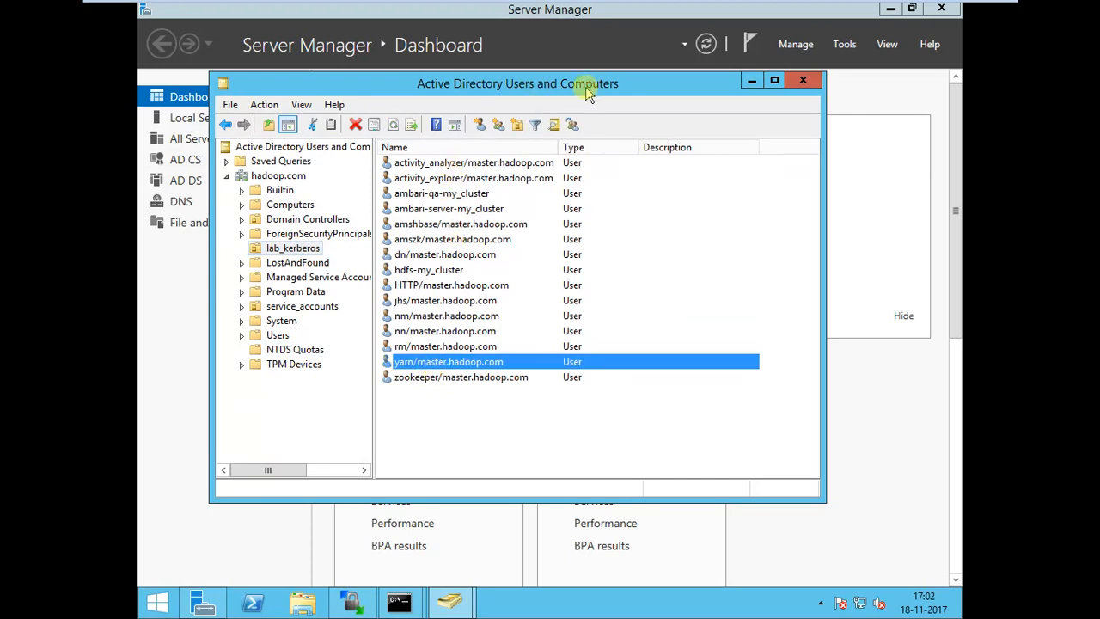
click(456, 194)
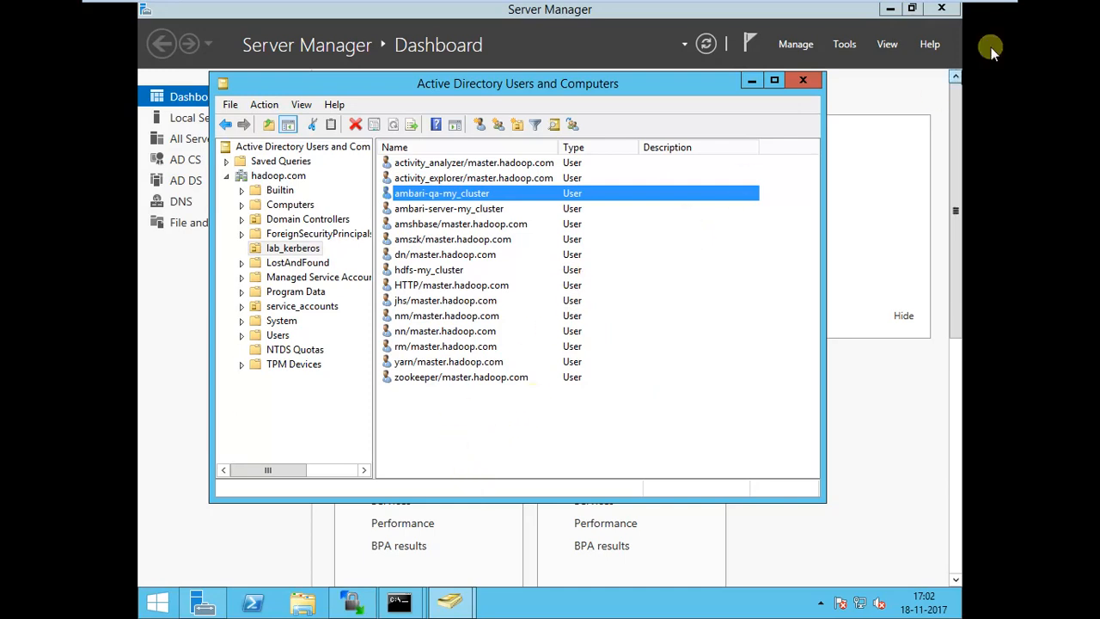
click(960, 11)
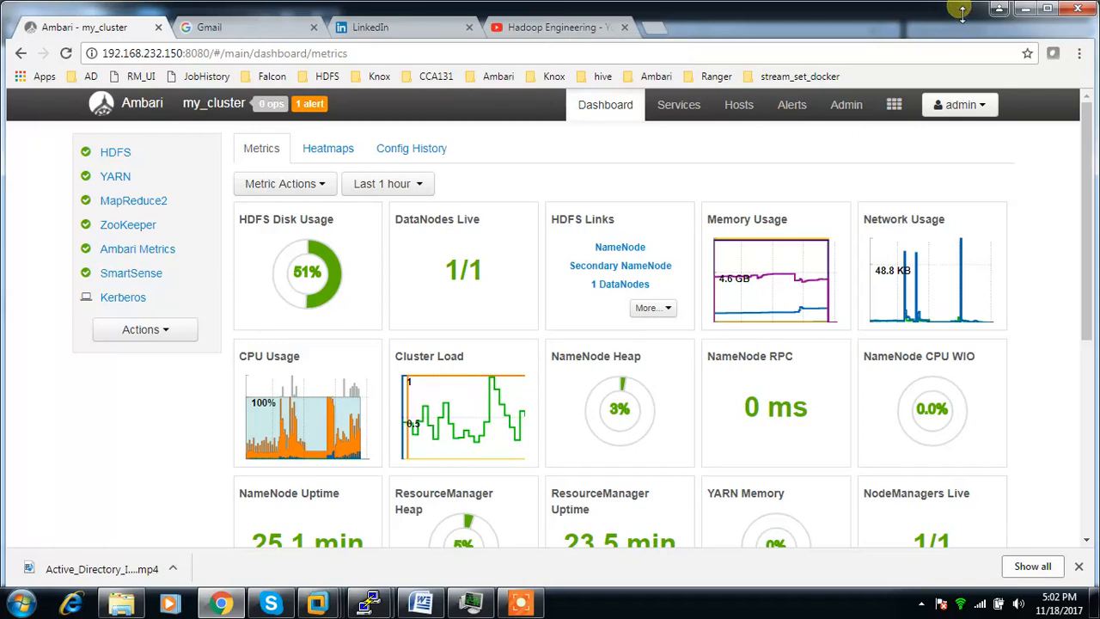